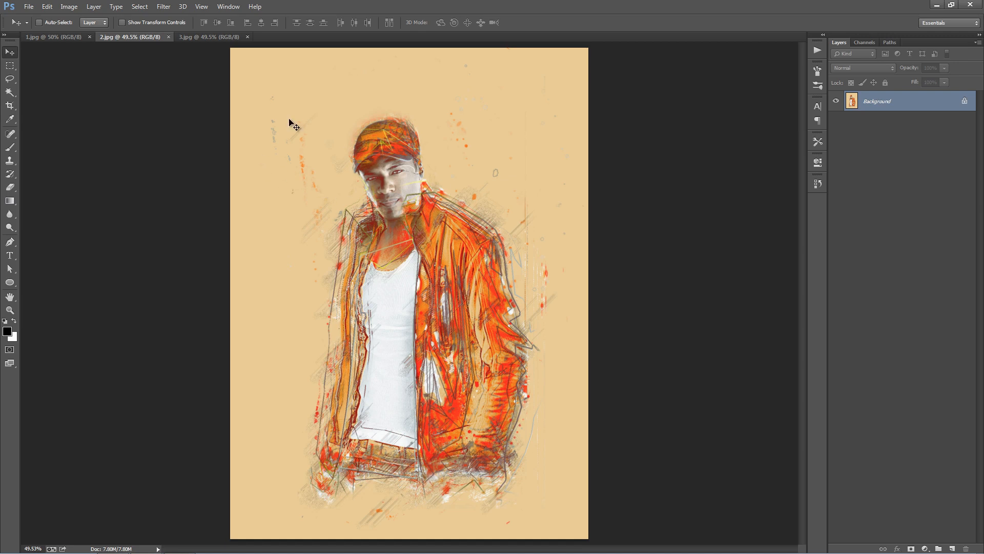
- View 3.jpg, then close the open example images 3.jpg, 2.jpg and 1.jpg
click(205, 38)
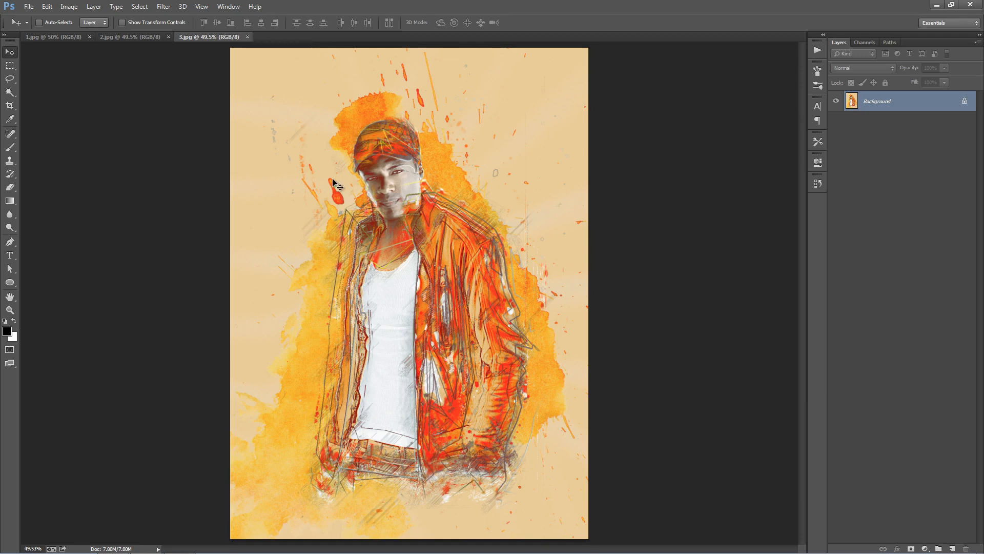
key(ctrl+w)
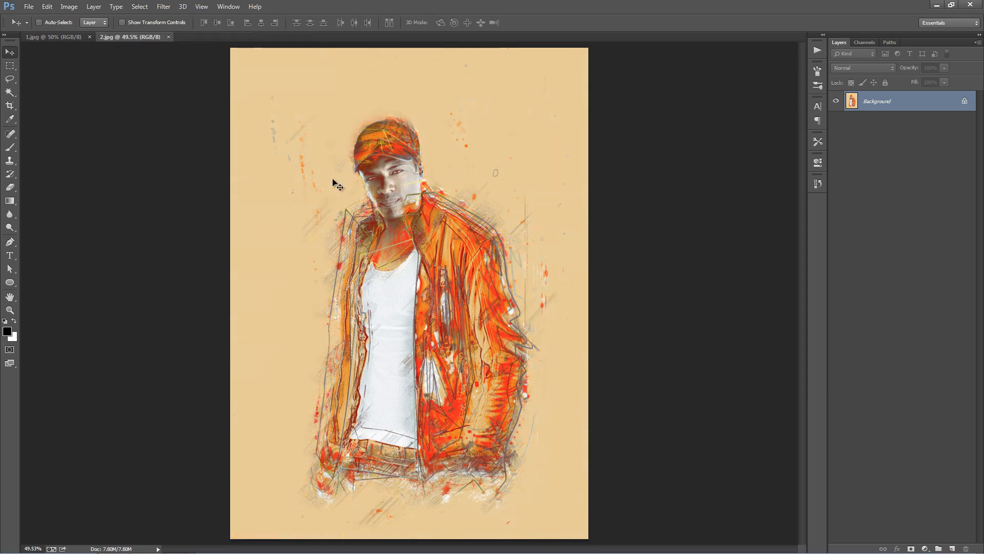
key(ctrl+w)
key(ctrl+w)
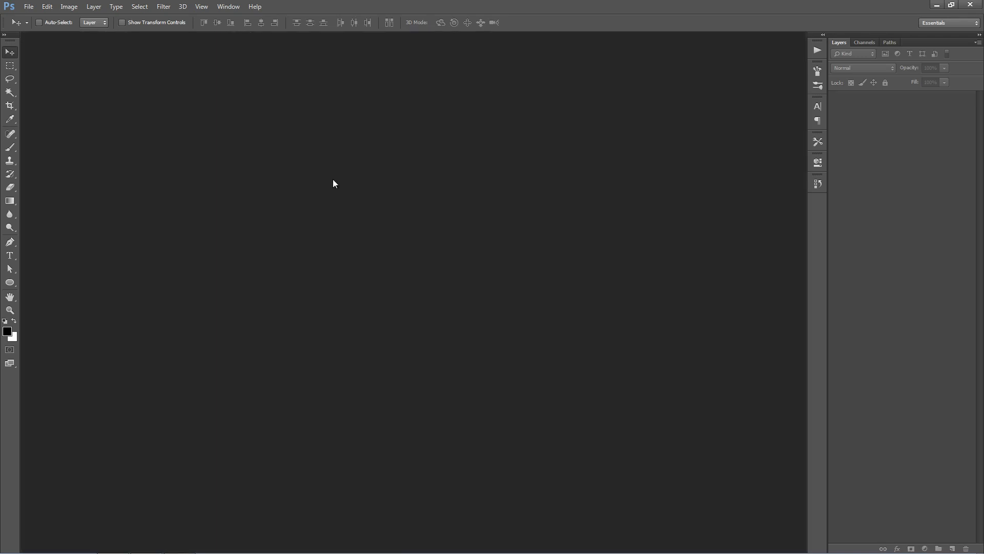
- Open Photo.jpg and check that its colour mode is RGB Color with 8 Bits/Channel
key(ctrl+o)
double_click(256, 263)
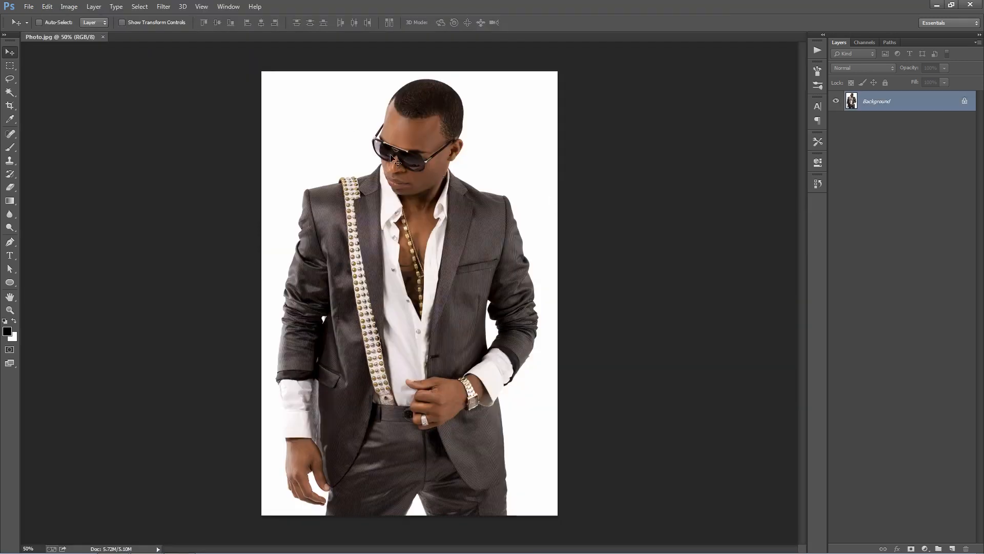
click(68, 6)
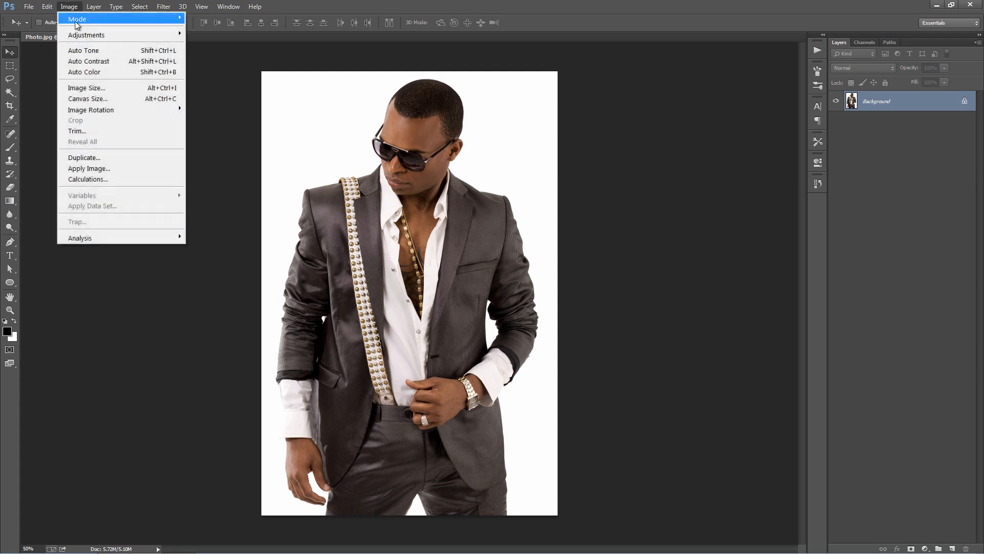
mouse_move(79, 19)
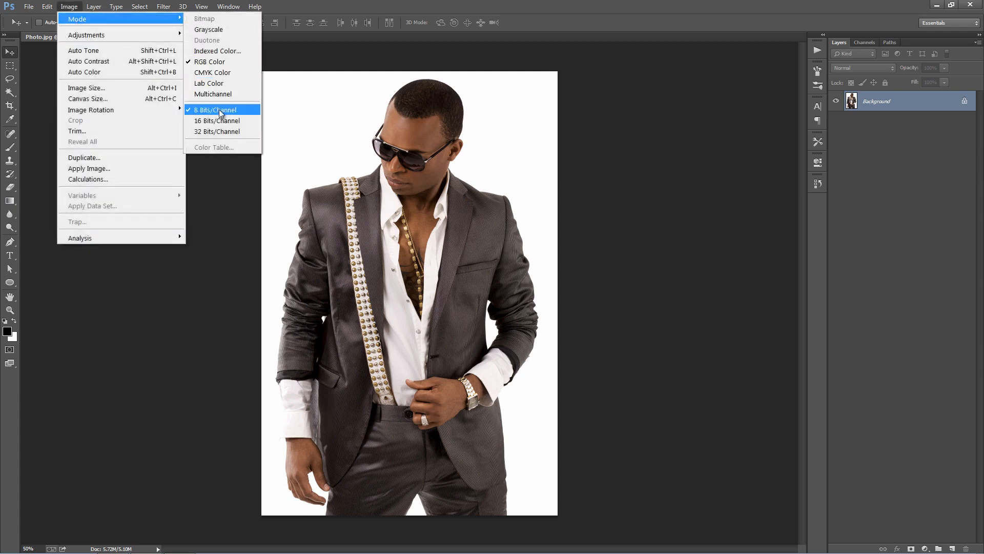
click(283, 116)
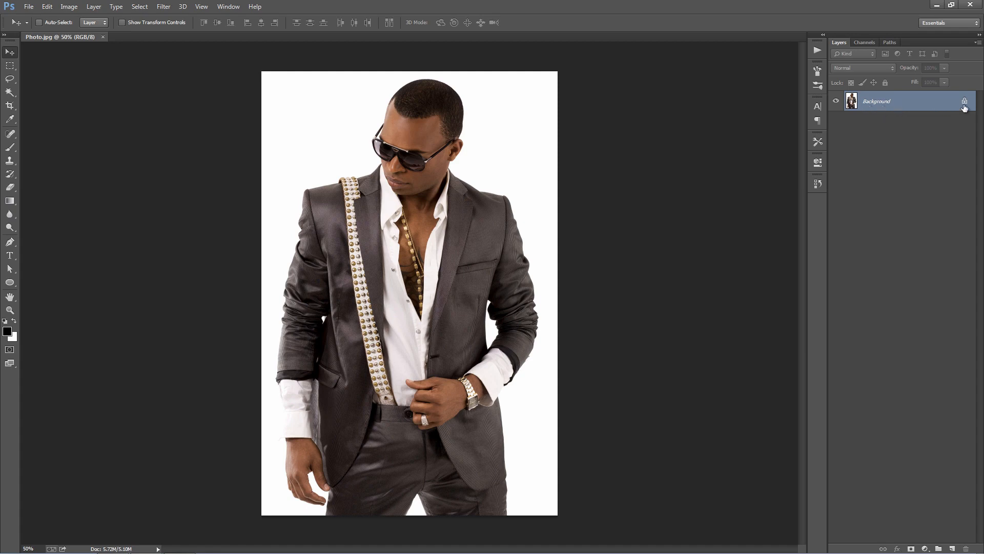
- Replace the locked Background with a duplicate of it and convert that duplicate into the Background layer
key(ctrl+j)
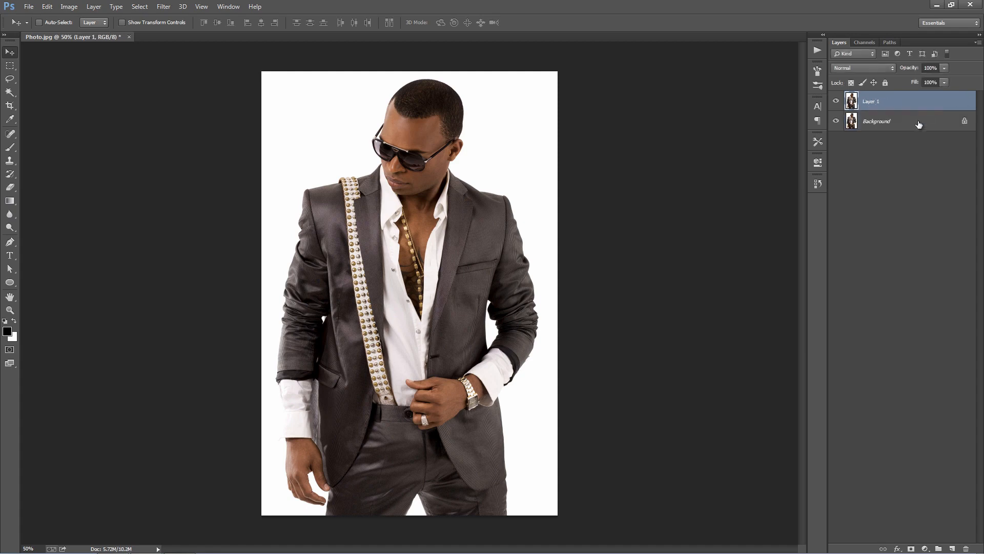
click(918, 123)
key(Delete)
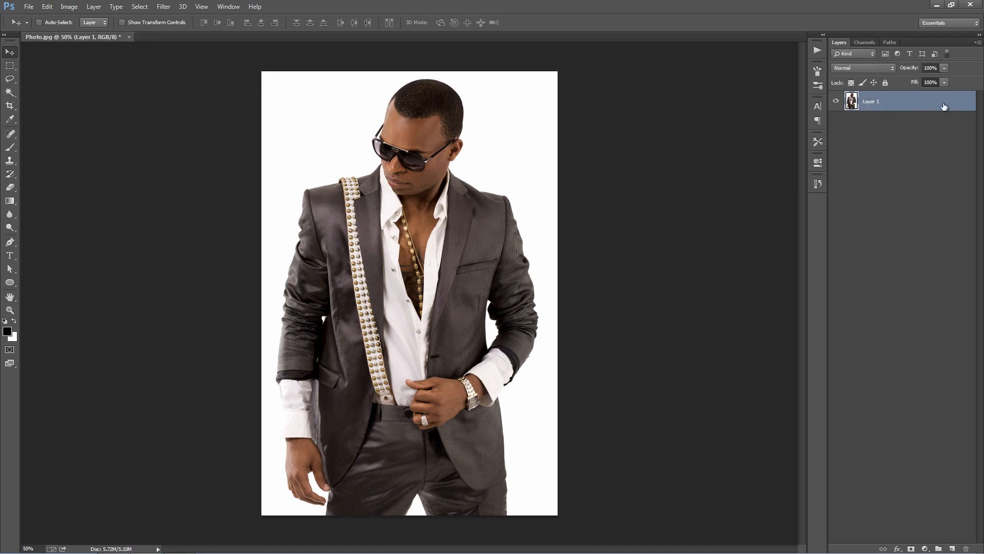
click(93, 7)
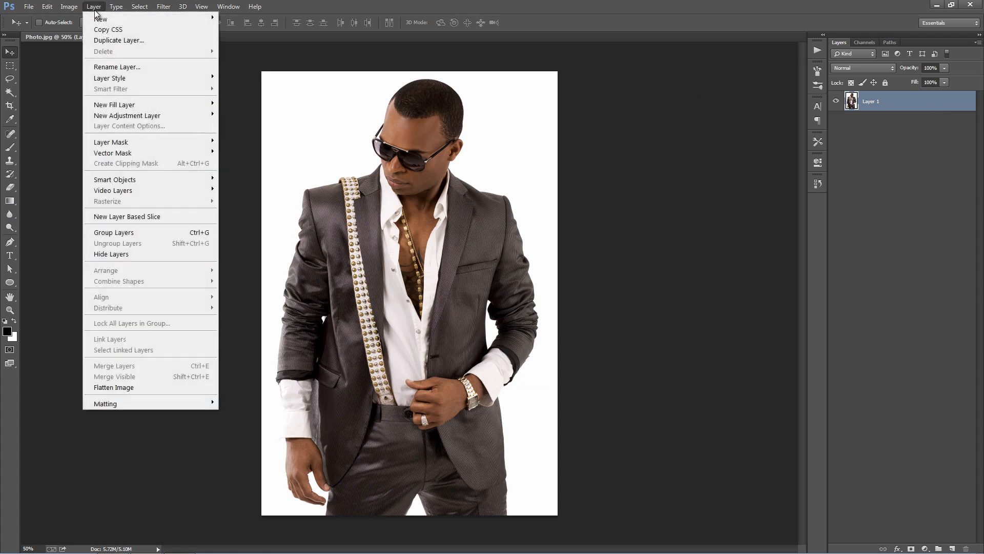
mouse_move(154, 19)
click(292, 31)
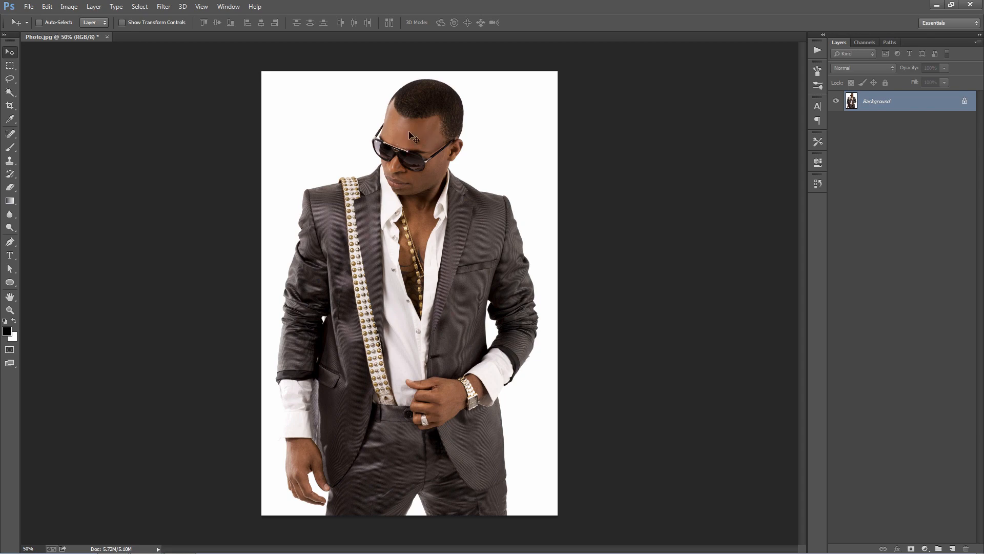
- Review the Layers panel options, including Use Default Masks on Fill Layers and Add "copy" to Copied Layers and Groups
click(977, 42)
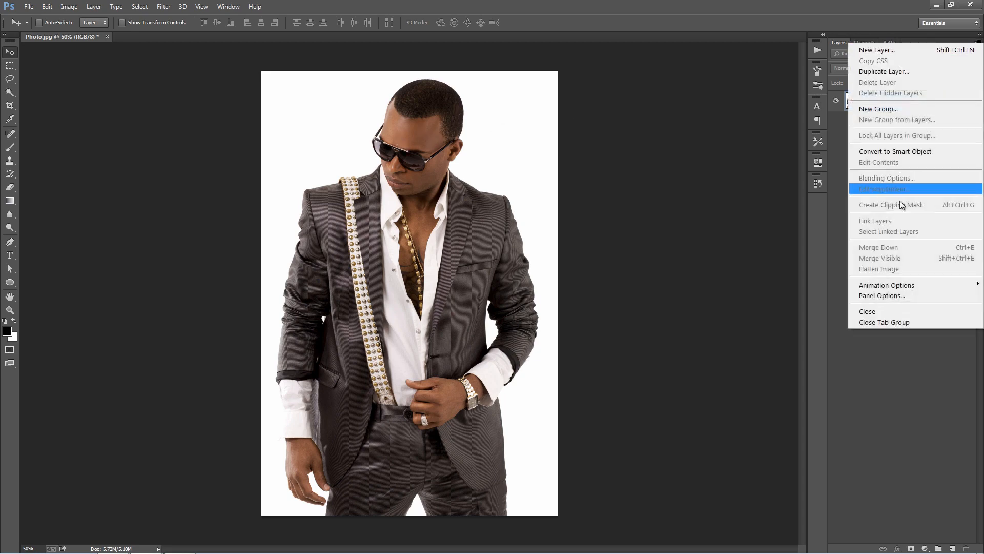
click(880, 296)
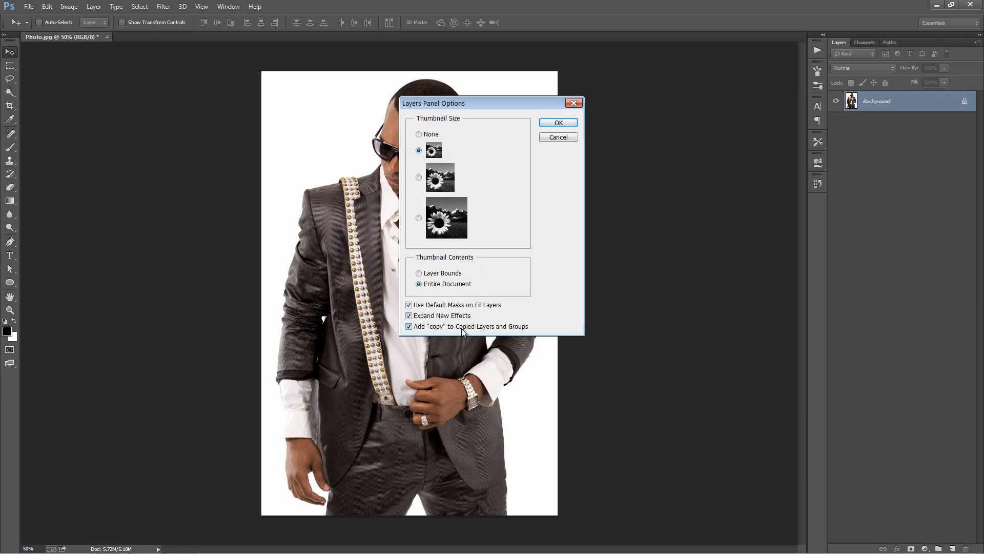
click(564, 124)
- Examine the photo's pixel dimensions and resolution in Image Size, leaving the settings unapplied
key(ctrl+alt+i)
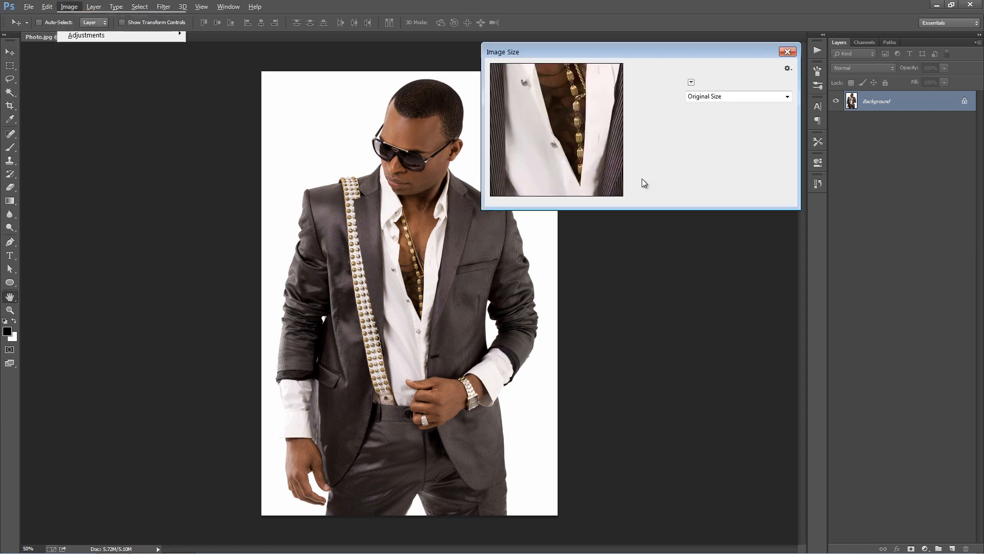
drag(595, 60, 603, 86)
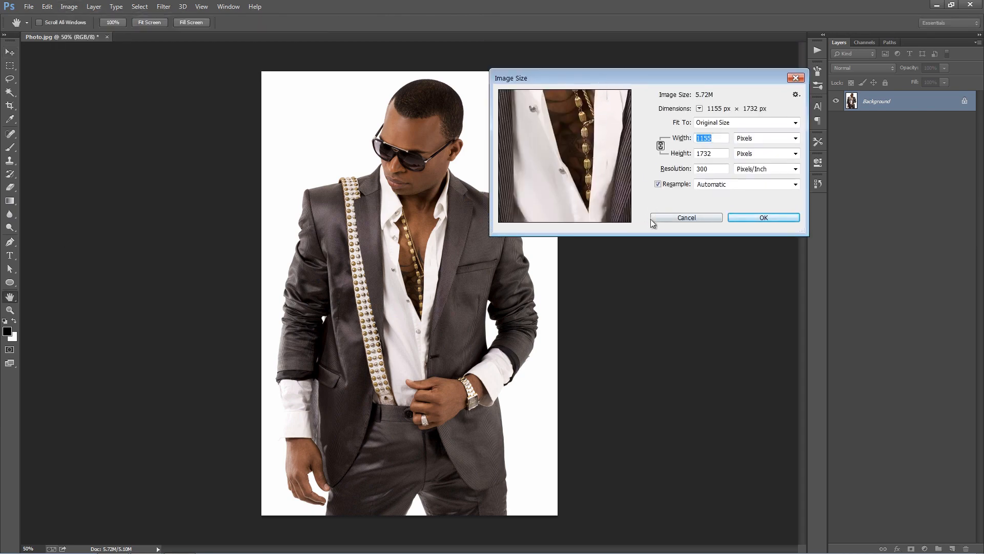
drag(574, 171, 578, 220)
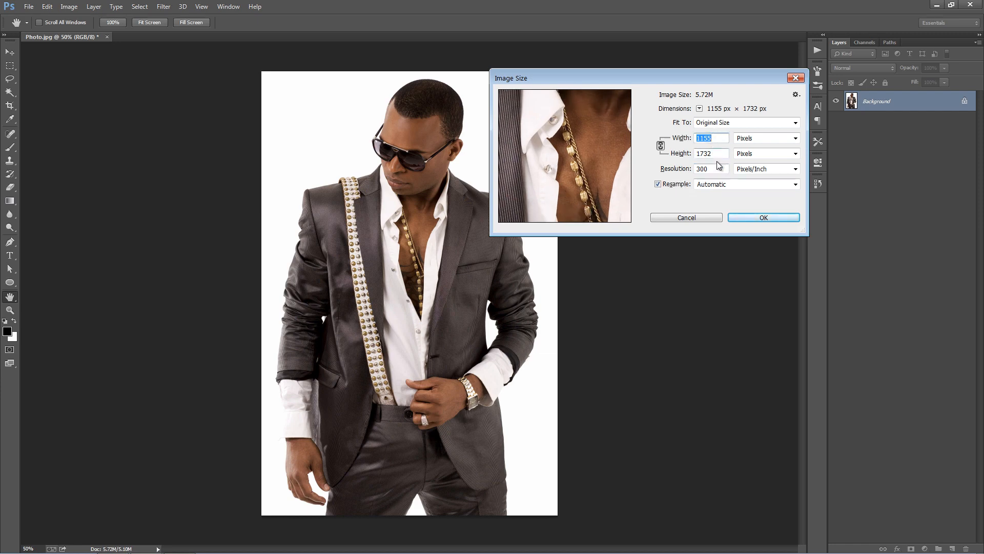
drag(722, 156, 685, 156)
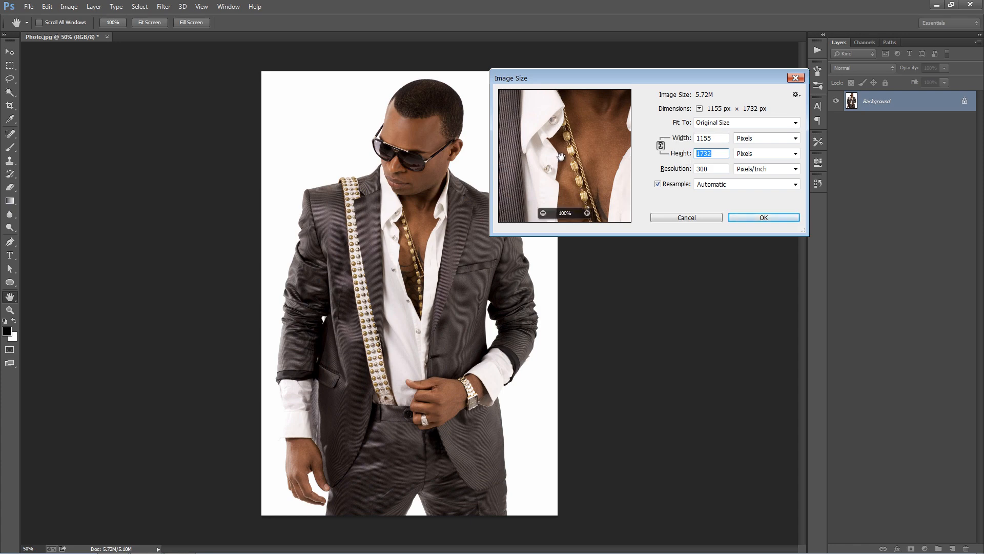
drag(559, 154, 524, 177)
click(687, 218)
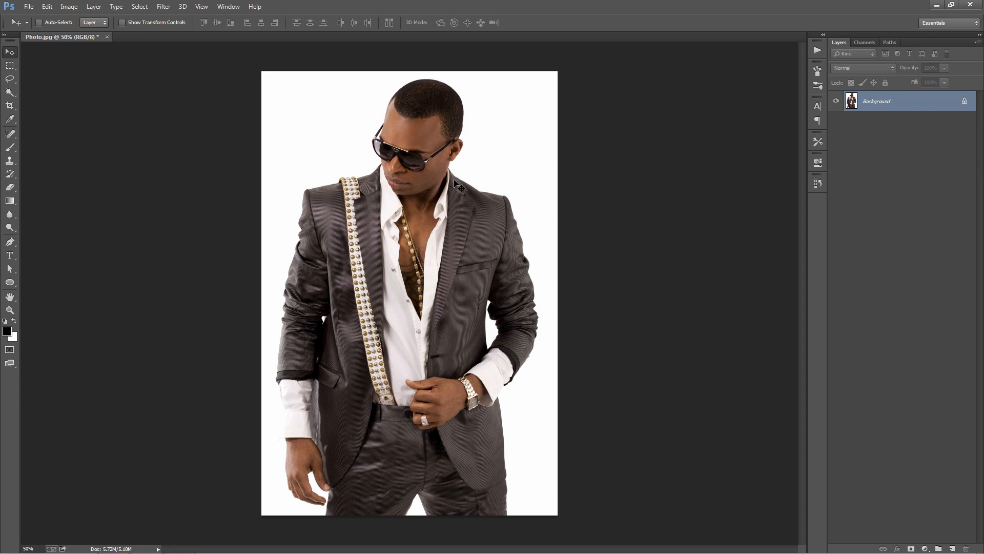
- Create a new layer named "brush" above the Background
key(ctrl+shift+n)
text(brush)
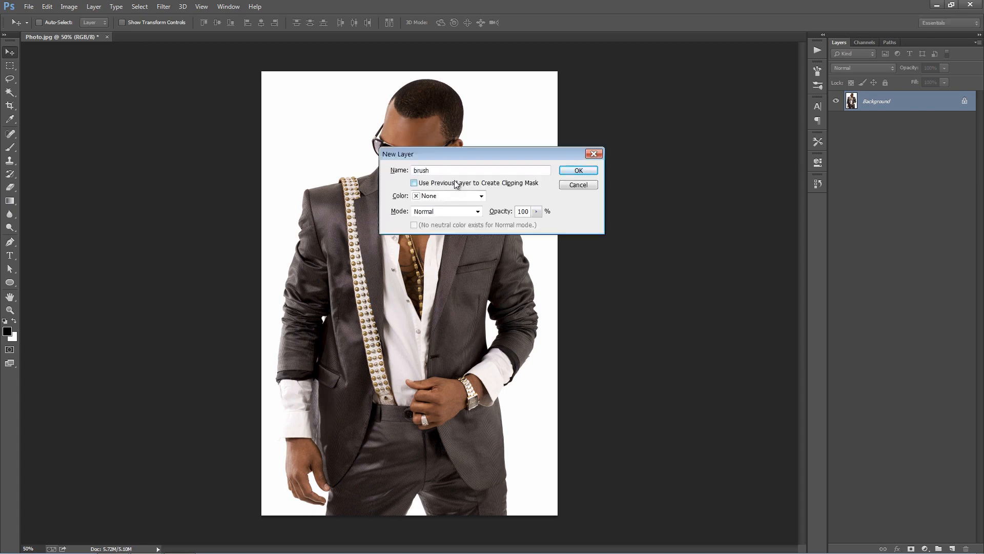
drag(466, 169, 307, 174)
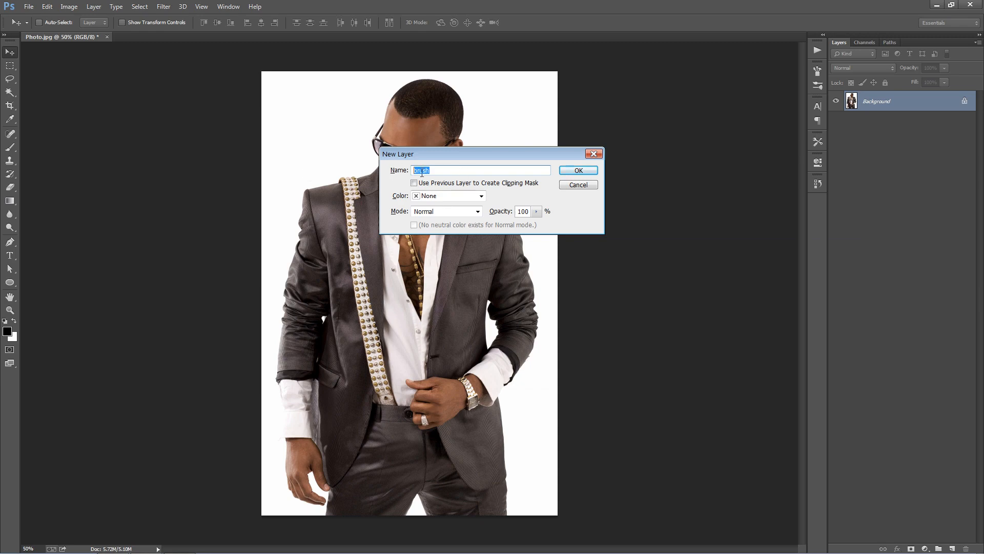
click(578, 171)
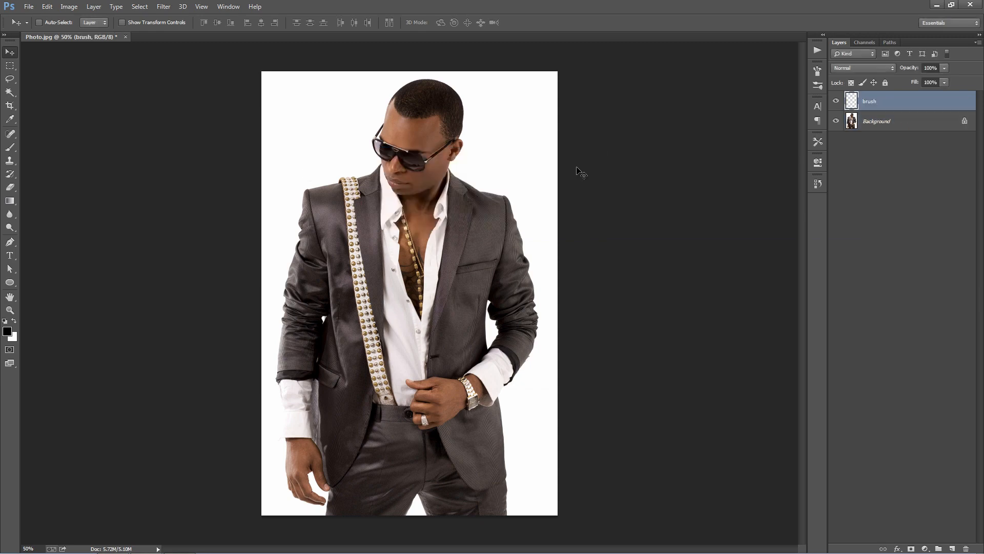
- Choose a soft round 175 px brush with 0% hardness and set the foreground colour to bright green, #12ff00
key(b)
right_click(334, 135)
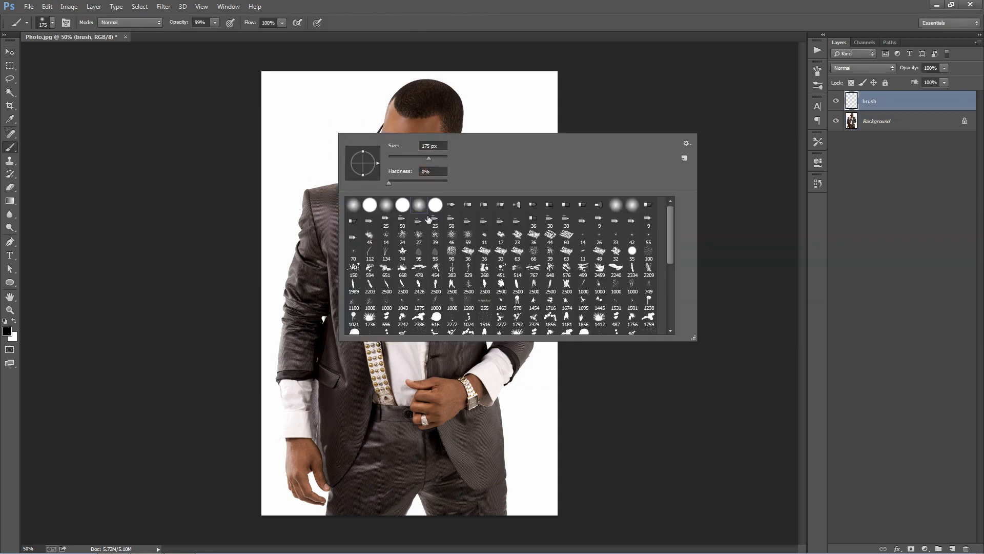
double_click(423, 206)
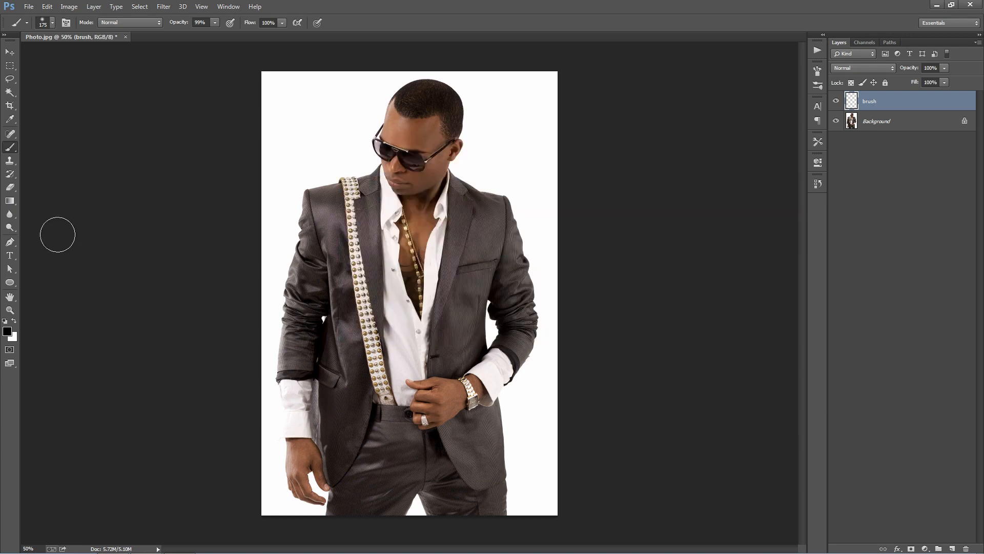
click(7, 331)
click(832, 160)
click(812, 72)
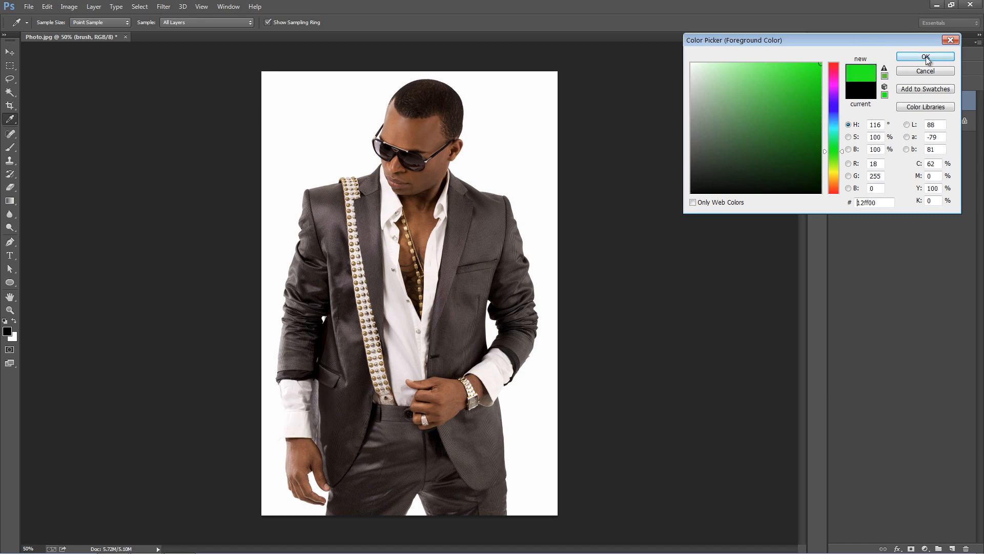
click(925, 57)
- Paint green over the man's face and torso on the brush layer, using brush sizes of 100 px down to about 70 px
key(bracketleft)
key(bracketleft)
key(bracketleft)
key(bracketleft)
key(bracketleft)
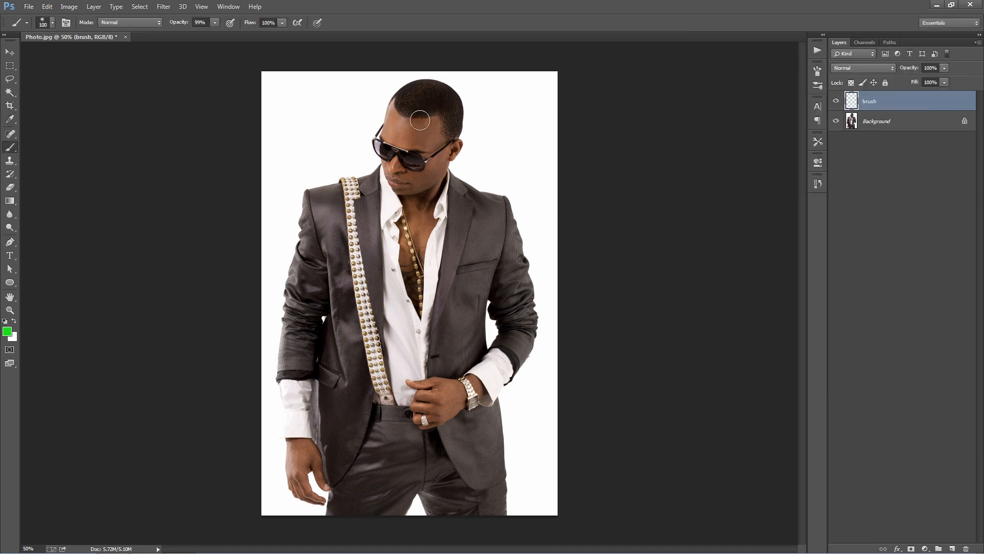
mouse_move(417, 114)
mouse_down()
mouse_move(402, 220)
mouse_move(407, 118)
mouse_move(401, 184)
mouse_move(394, 156)
mouse_move(399, 223)
mouse_move(425, 179)
mouse_move(400, 323)
mouse_up()
key(bracketleft)
key(bracketleft)
key(bracketleft)
key(bracketright)
key(bracketright)
mouse_move(397, 246)
mouse_down()
mouse_move(418, 327)
mouse_move(440, 277)
mouse_move(441, 290)
mouse_move(402, 278)
mouse_move(362, 352)
mouse_move(385, 330)
mouse_move(366, 303)
mouse_move(401, 226)
mouse_up()
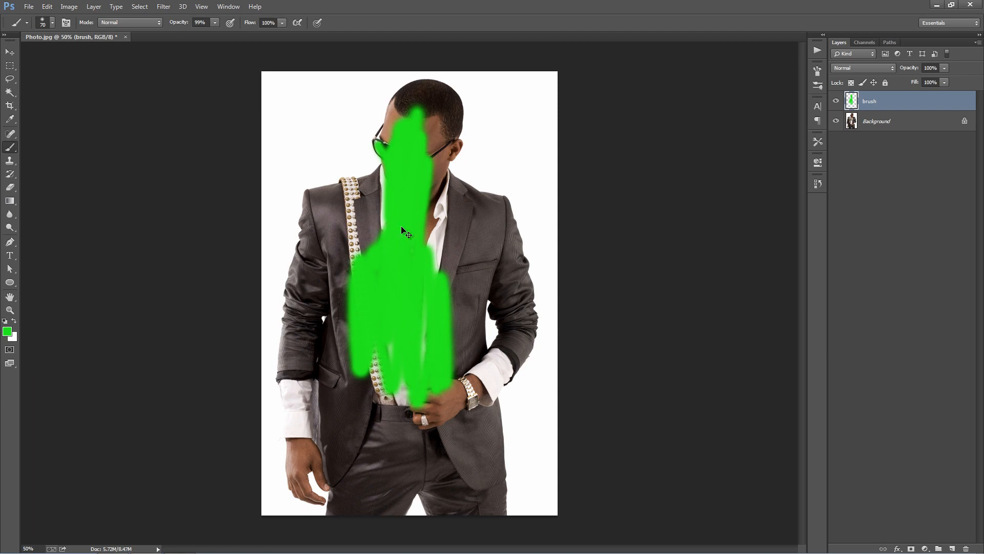
- Close the photo without saving and open the prepared file Man_Brushed.psd
key(ctrl+w)
key(n)
key(ctrl+o)
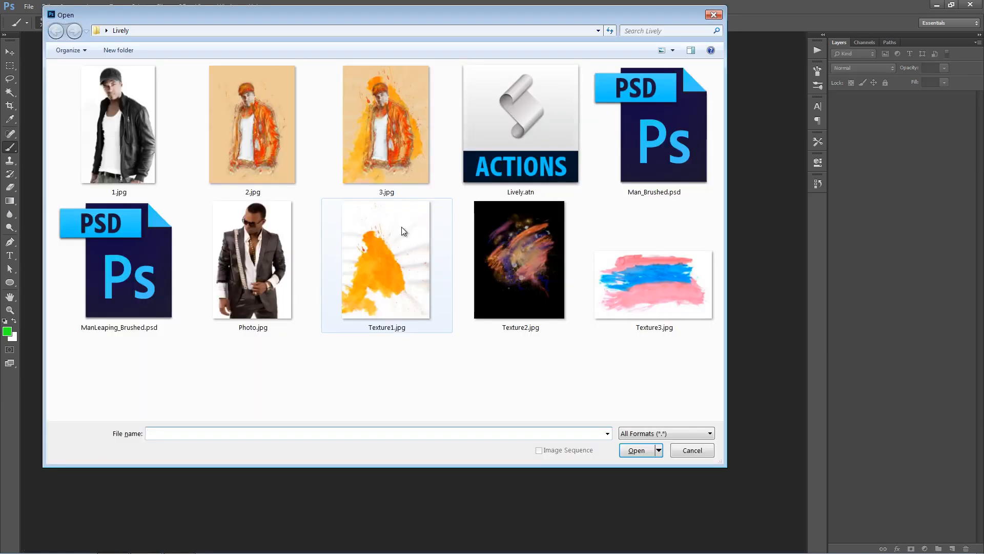
double_click(660, 131)
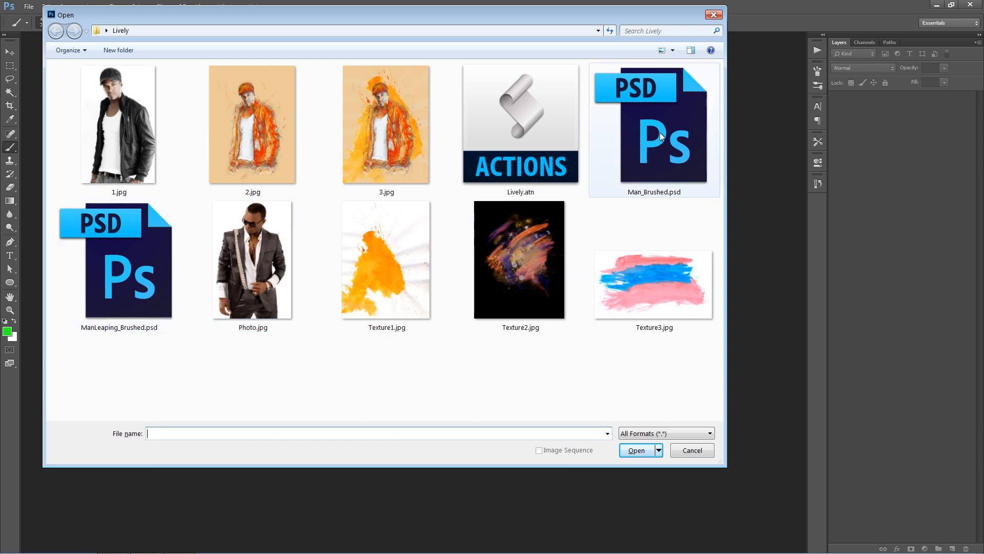
key(v)
key(ctrl+plus)
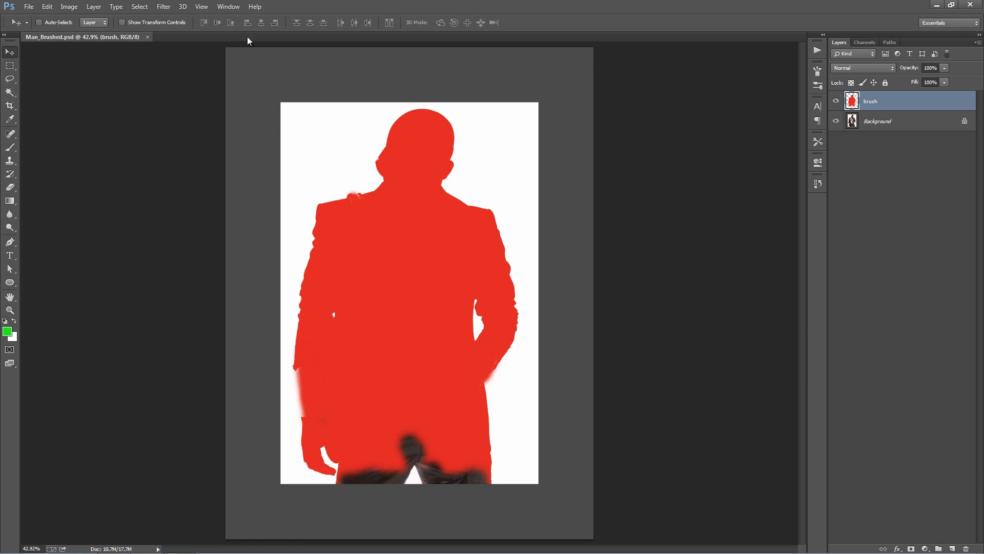
- Load the Lively.atn action set into the Actions panel
click(223, 9)
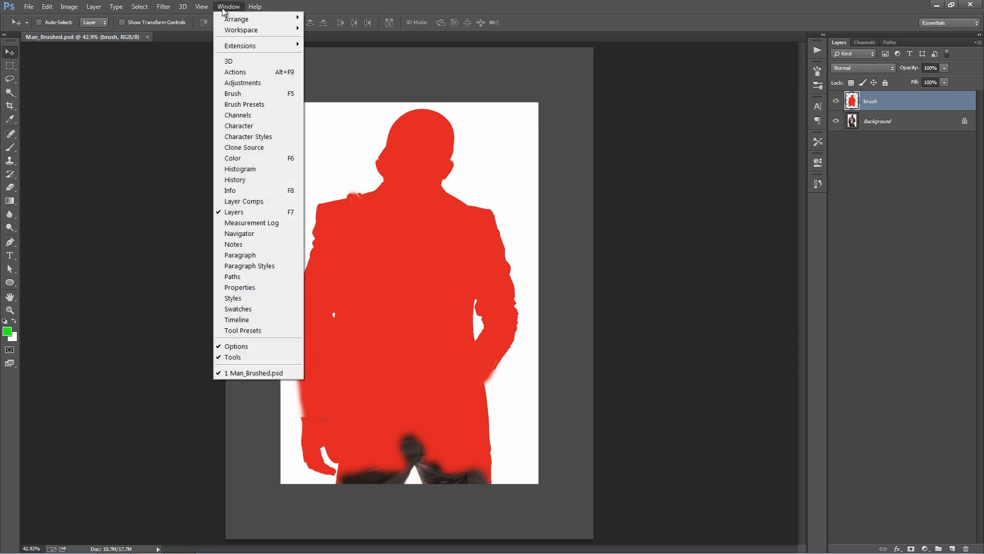
click(266, 72)
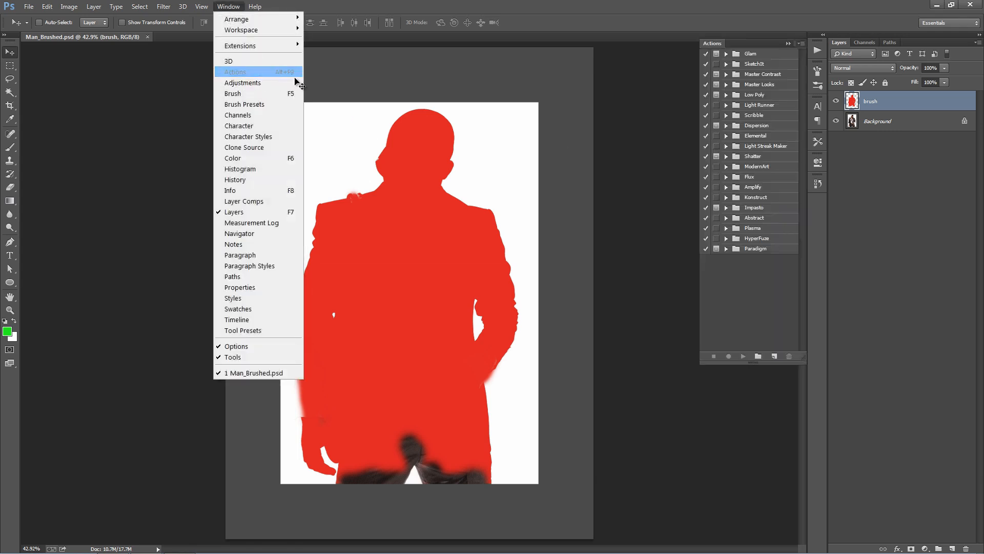
click(802, 44)
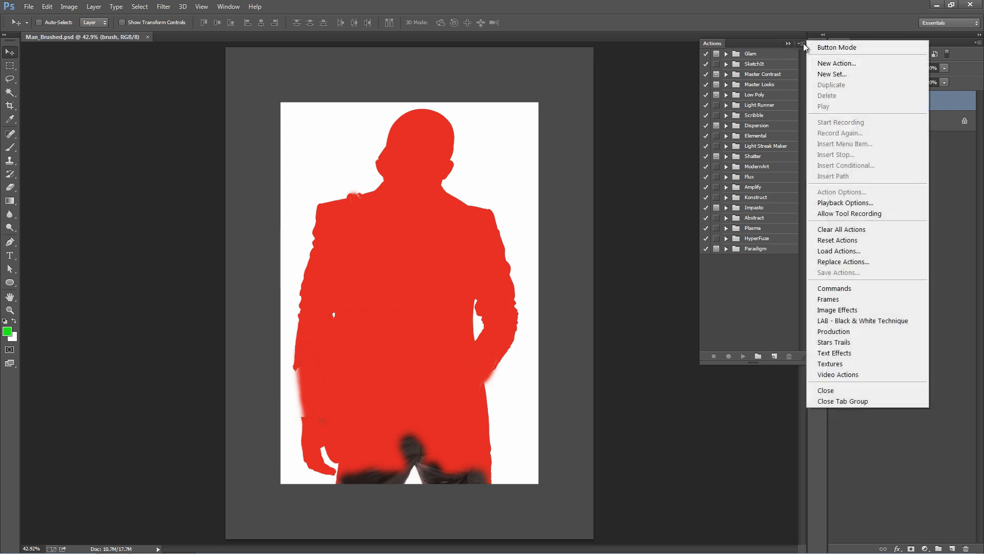
click(852, 250)
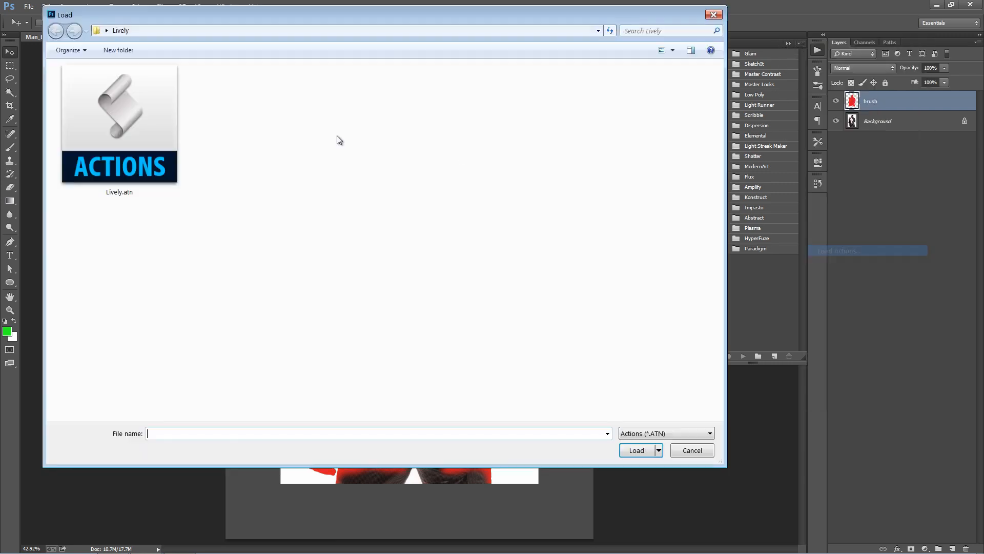
double_click(108, 149)
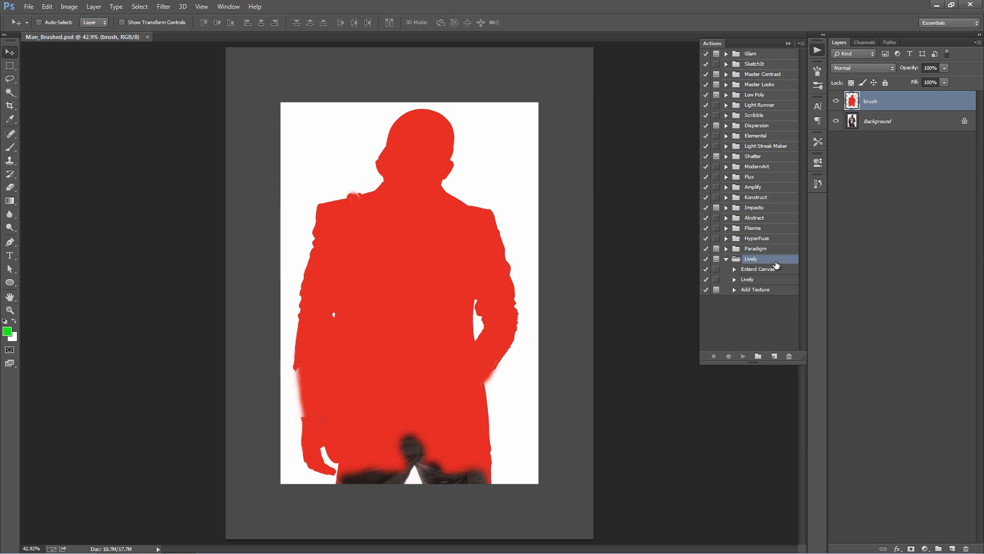
- Go through the Extend Canvas, Lively and Add Texture actions in the Lively set
click(752, 269)
click(750, 281)
click(754, 291)
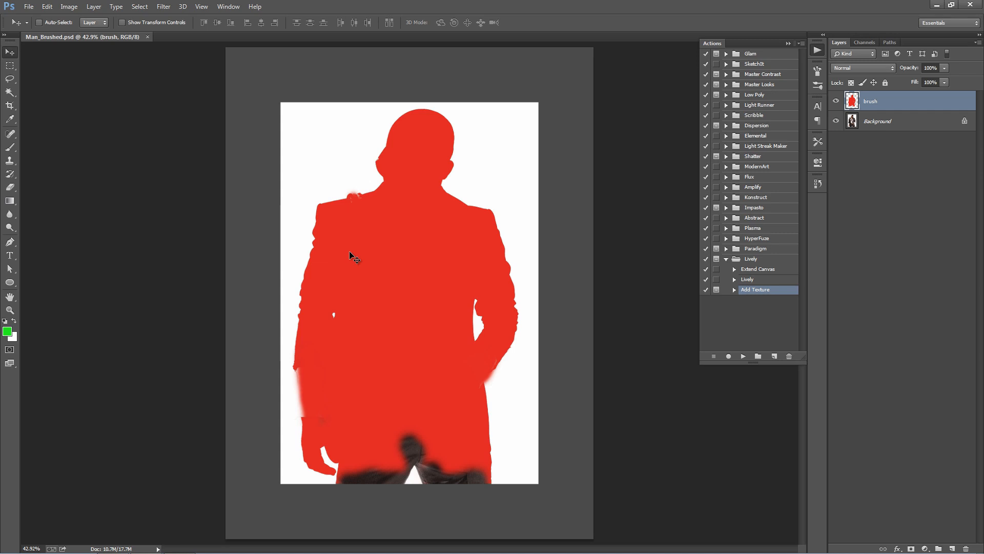
- Crop the canvas down to the white photo area around the man
click(773, 270)
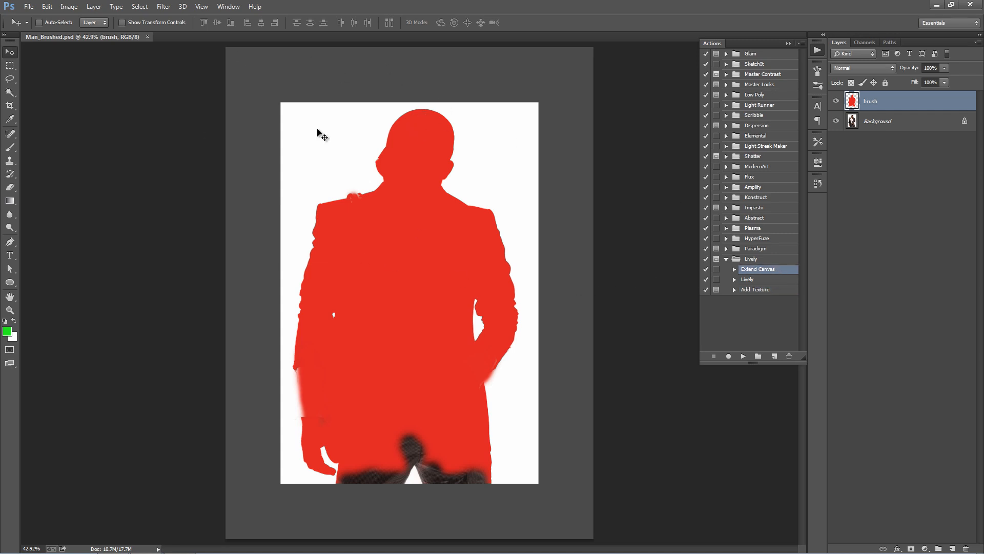
key(m)
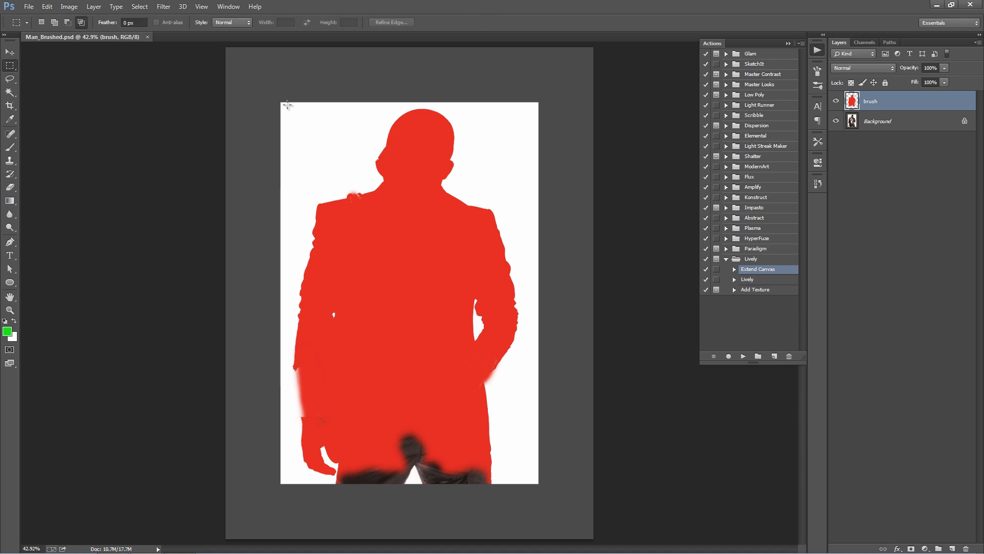
drag(280, 102, 536, 482)
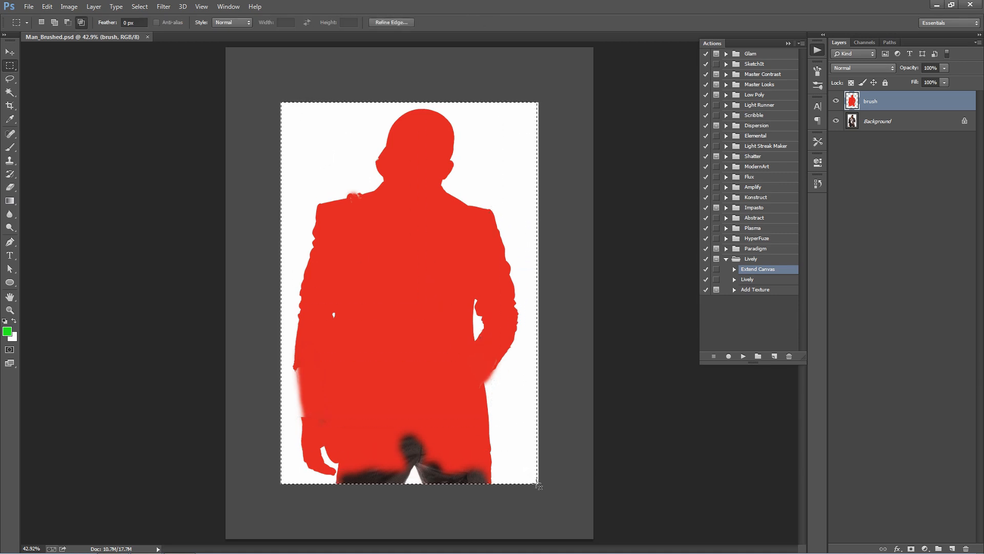
key(alt+i)
key(p)
key(v)
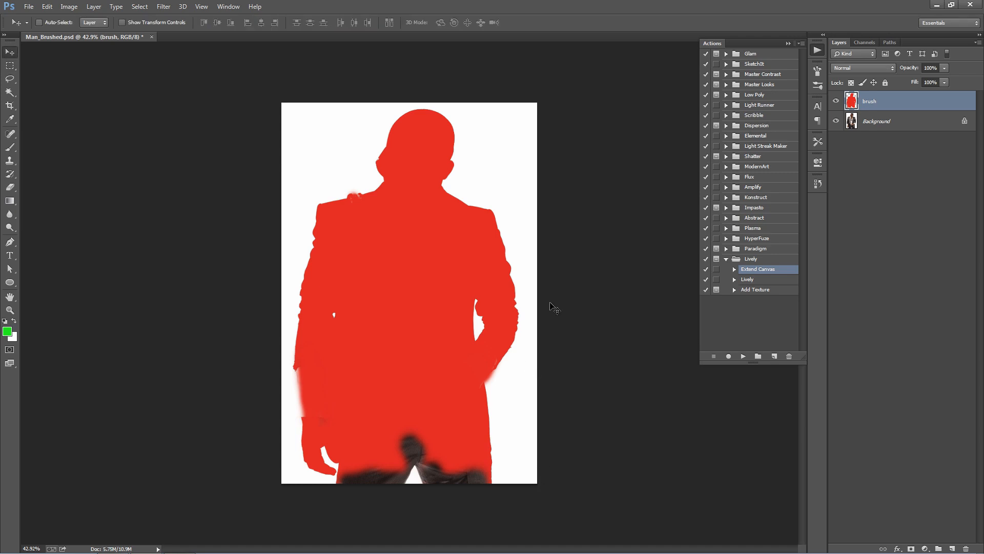
- Run the Extend Canvas action from the Lively set
click(766, 259)
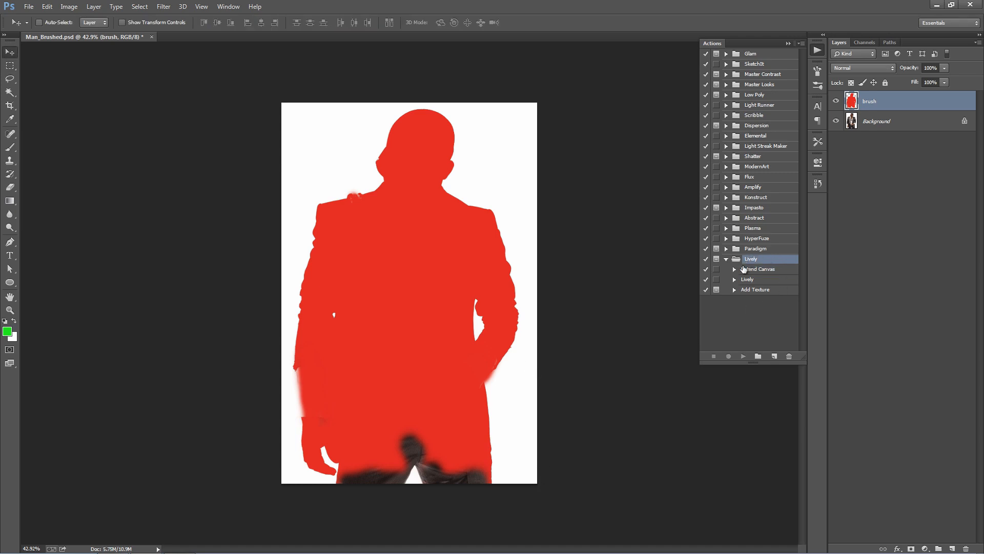
click(747, 270)
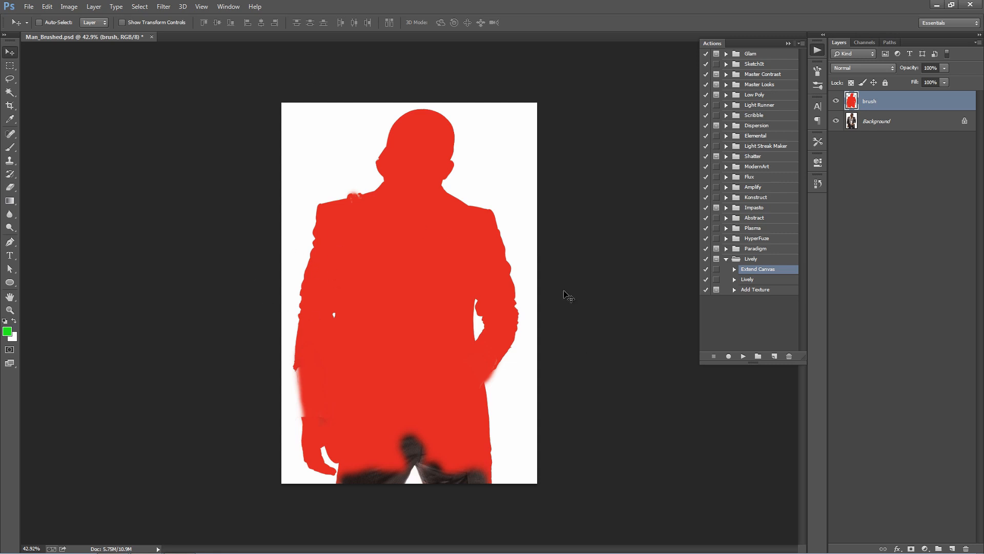
click(743, 355)
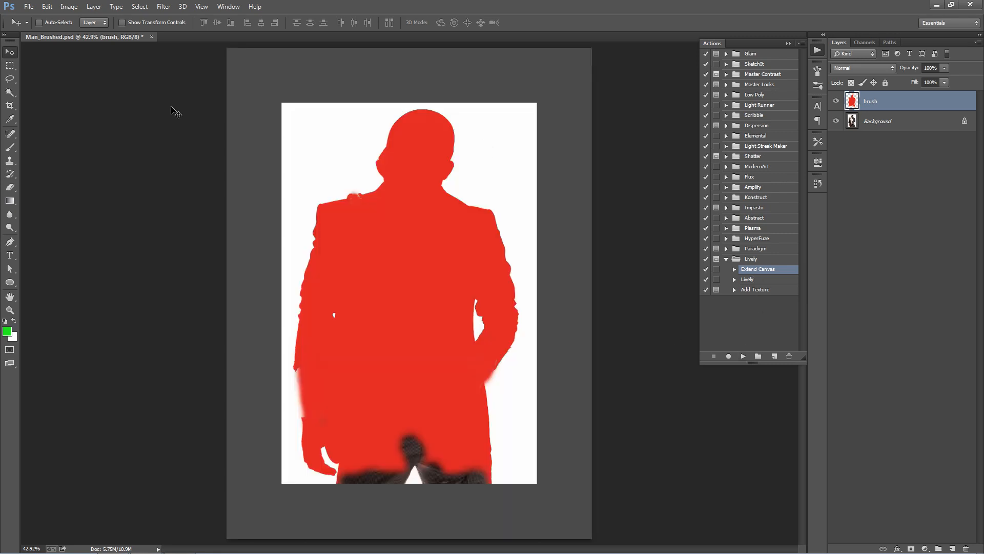
click(743, 355)
- Run the Lively action on the brush layer and collapse the Actions panel
click(733, 277)
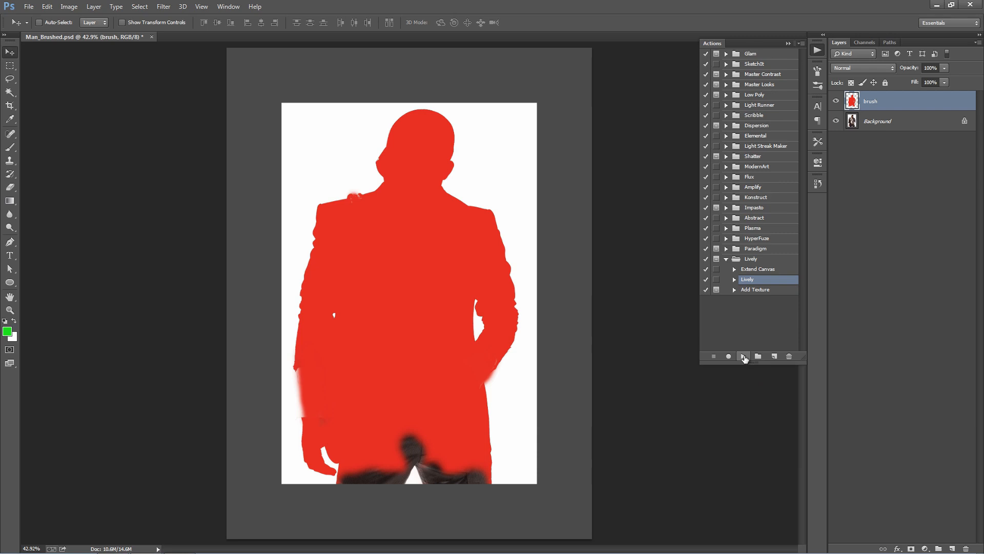
click(744, 357)
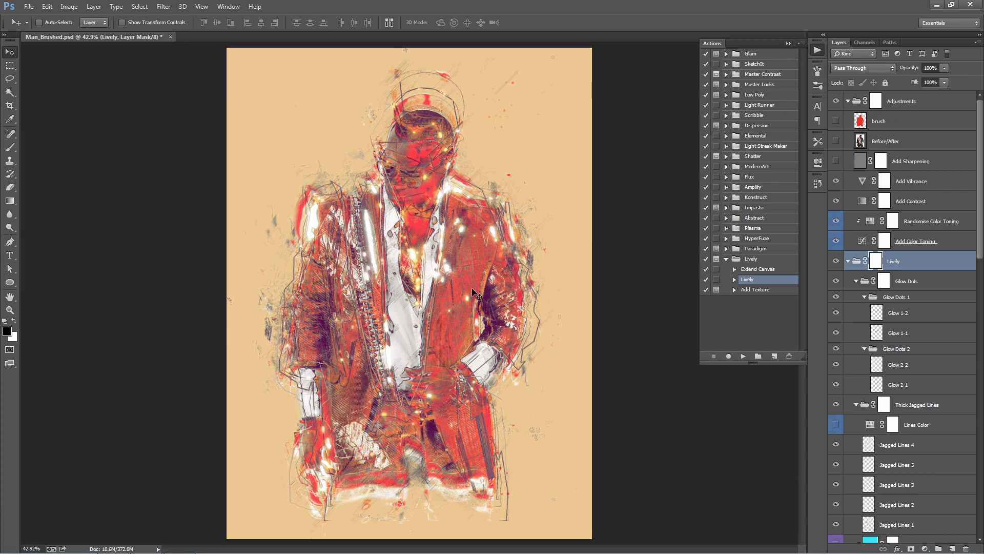
click(789, 44)
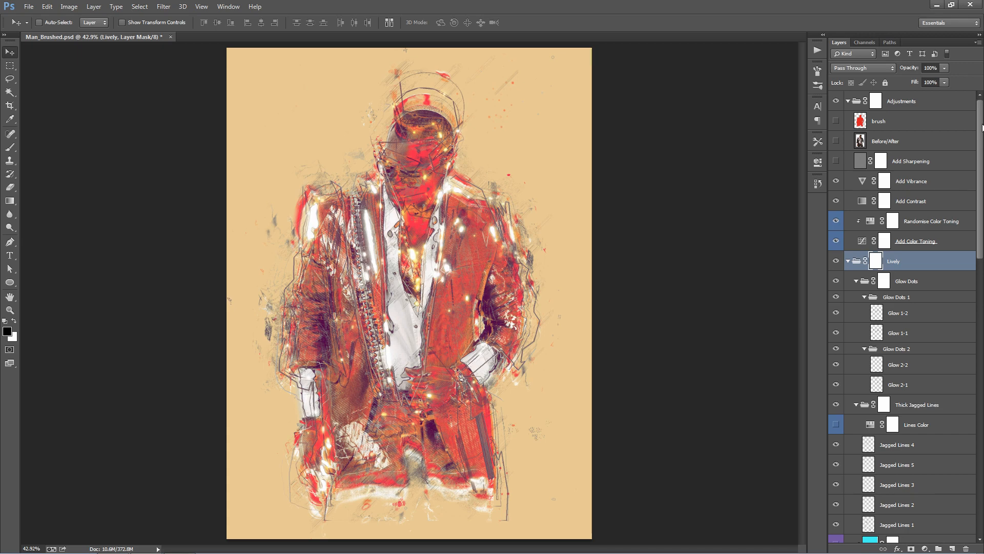
- Collapse the Adjustments and Lively layer groups and select the HalfTone Pattern Overlay layer
mouse_move(982, 128)
mouse_down()
mouse_move(983, 387)
mouse_move(983, 124)
mouse_up()
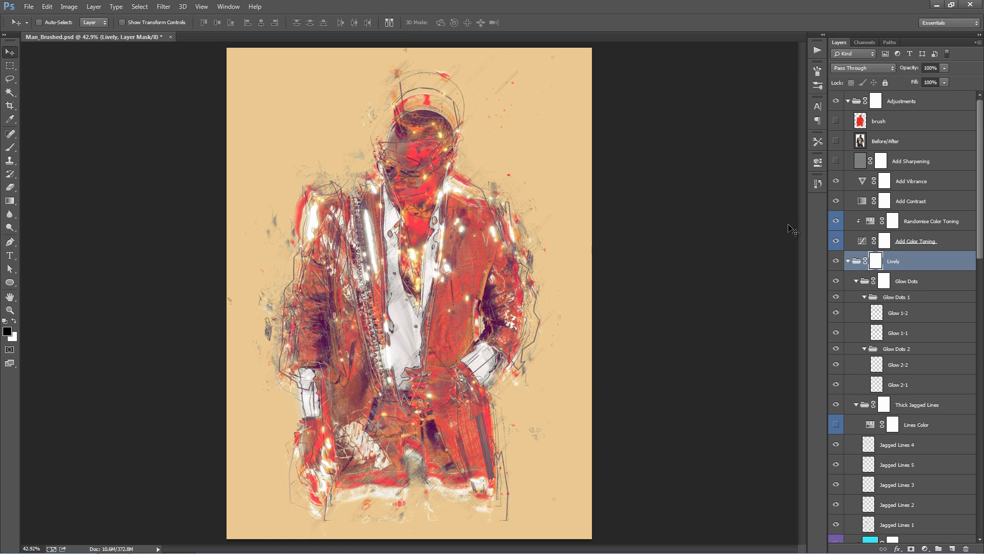
ctrl+click(848, 102)
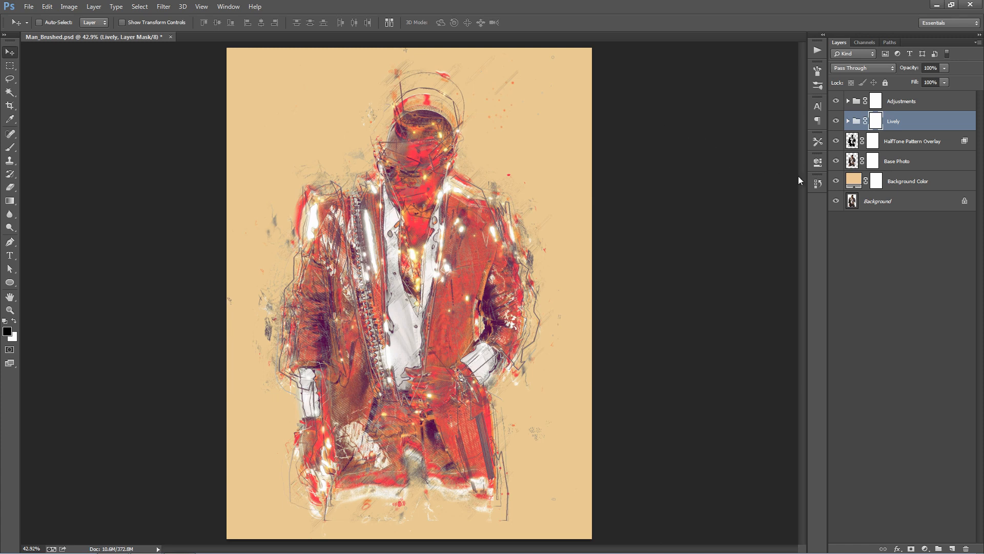
click(912, 146)
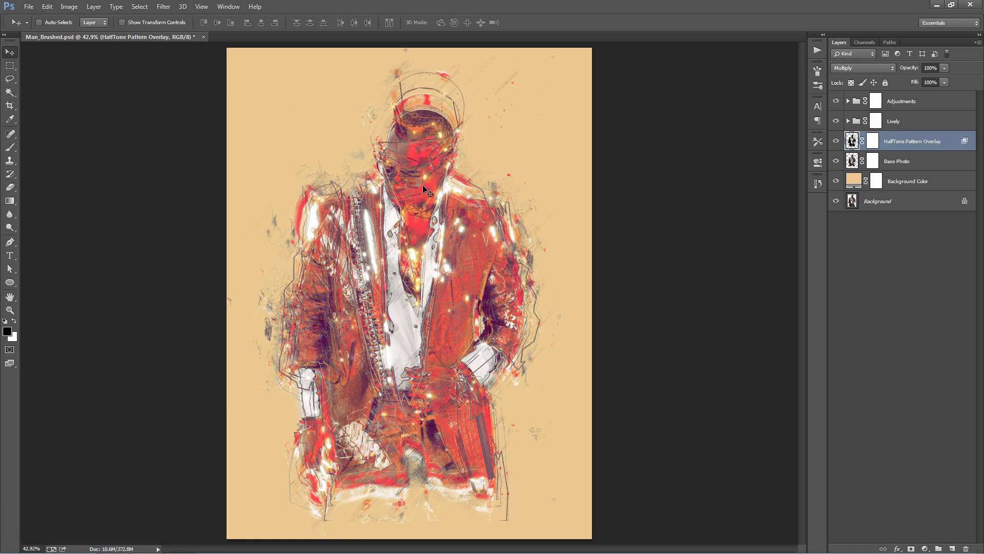
- Compare the artwork with and without the Lively group by toggling its visibility
click(921, 127)
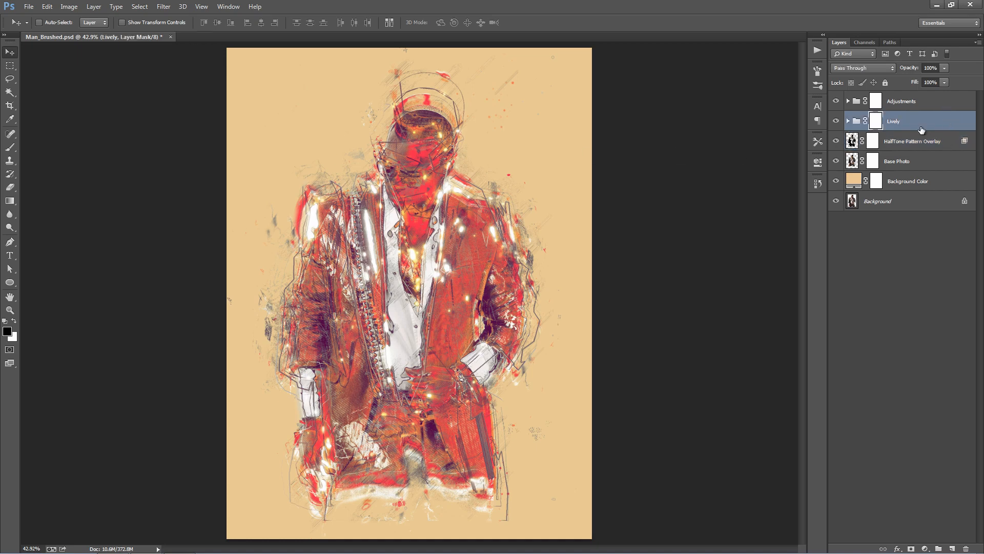
click(837, 122)
click(837, 121)
click(837, 121)
click(837, 121)
- Paint black on the Lively group's mask over the man's face and head with the Brush, finishing at 150 px
key(b)
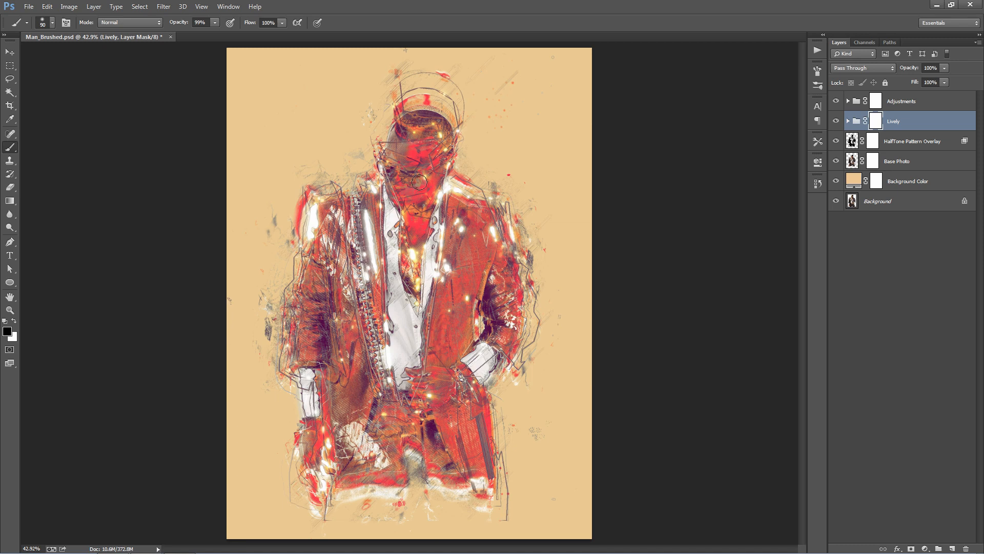
key(bracketright)
key(bracketright)
key(bracketright)
key(bracketright)
mouse_move(413, 179)
mouse_down()
mouse_move(419, 139)
mouse_move(380, 124)
mouse_move(370, 137)
mouse_move(384, 107)
mouse_move(380, 90)
mouse_move(446, 68)
mouse_move(470, 98)
mouse_move(383, 110)
mouse_move(457, 92)
mouse_up()
key(bracketleft)
key(bracketleft)
mouse_move(362, 135)
mouse_down()
mouse_move(369, 159)
mouse_move(392, 158)
mouse_up()
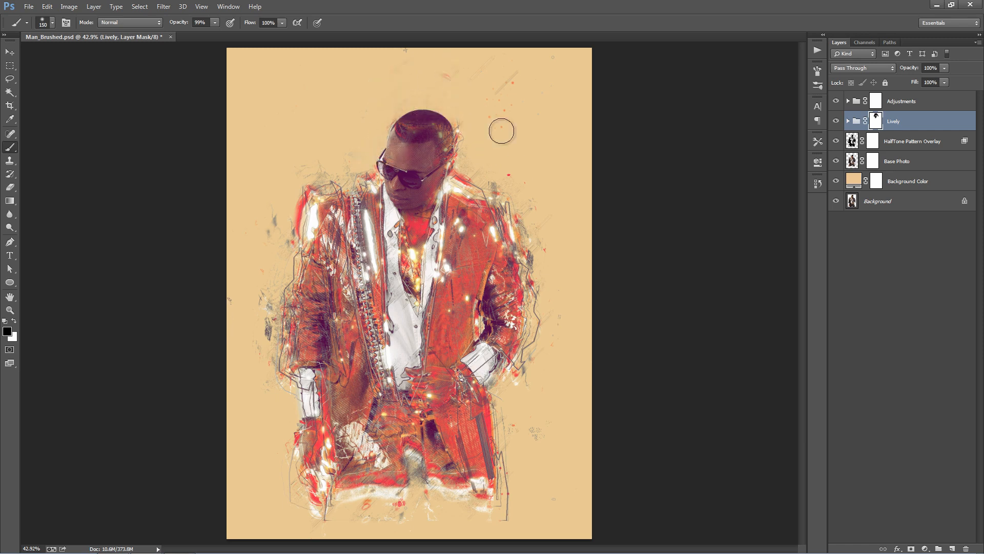
- Compare the artwork with the Lively group's mask disabled and enabled, leaving the mask on
shift+click(876, 122)
shift+click(877, 122)
shift+click(877, 124)
shift+click(877, 124)
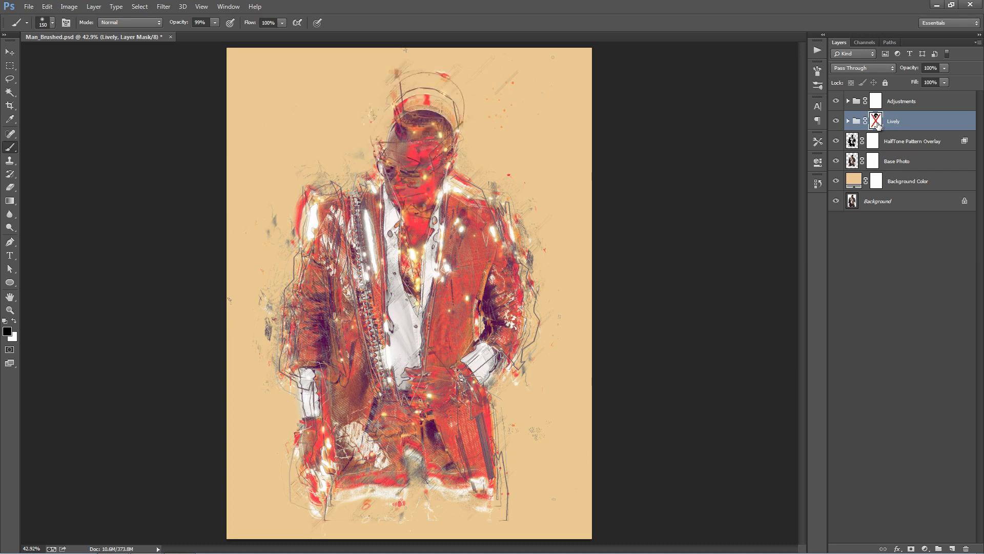
shift+click(878, 124)
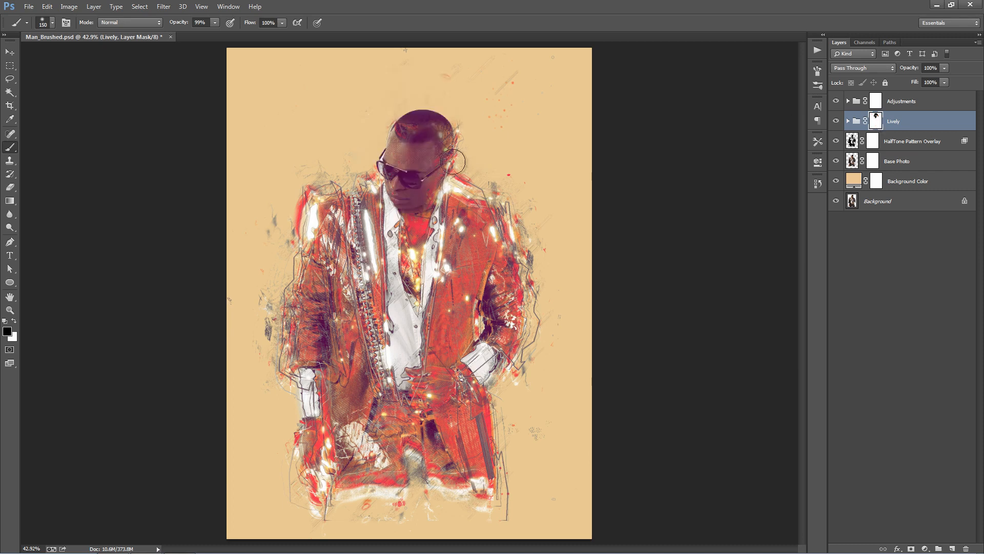
key(v)
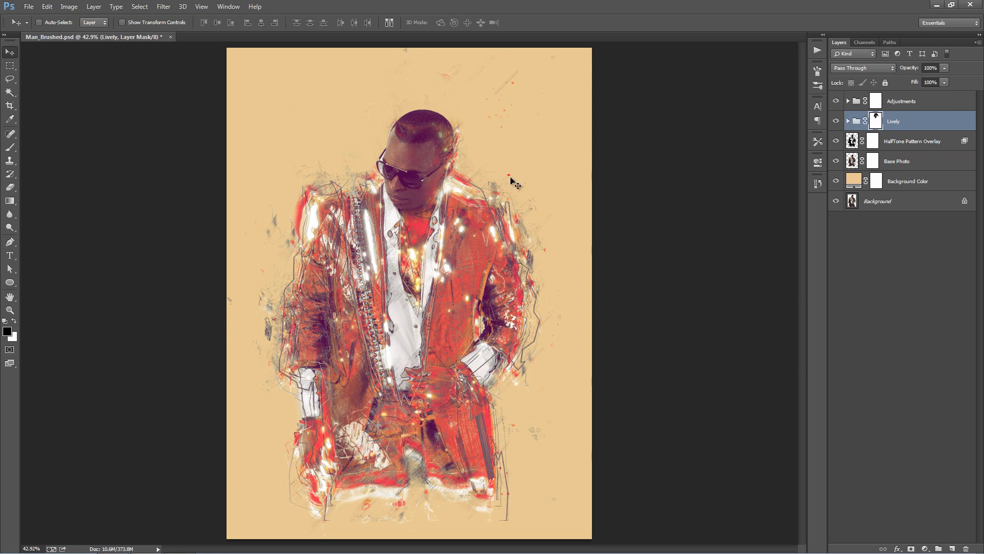
- Expand the Adjustments group and check the brush layer by showing and hiding it
click(931, 107)
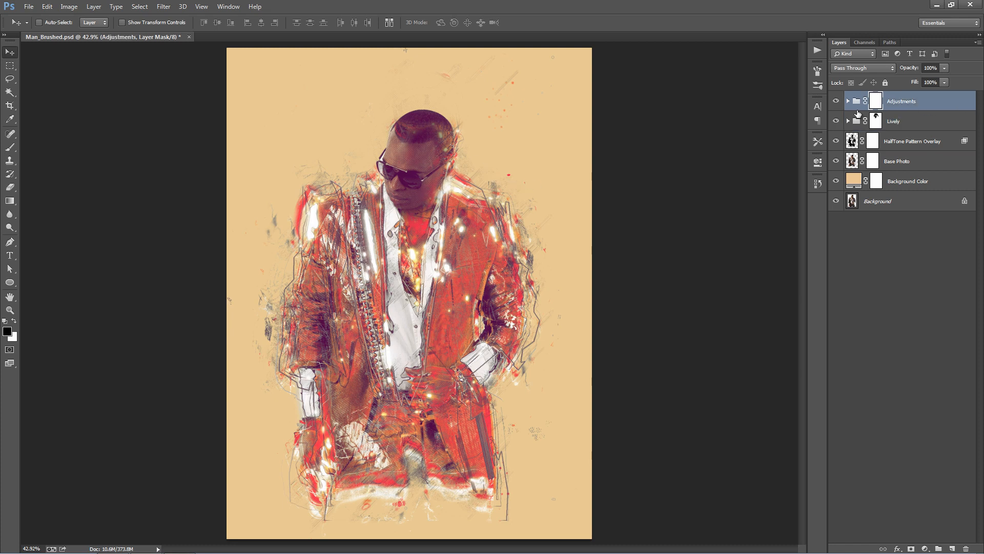
click(848, 101)
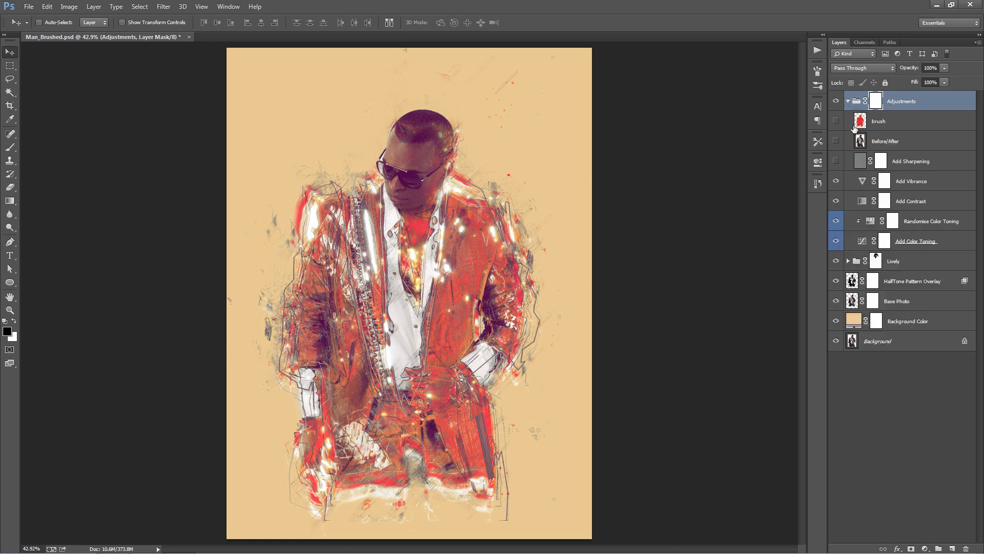
click(886, 114)
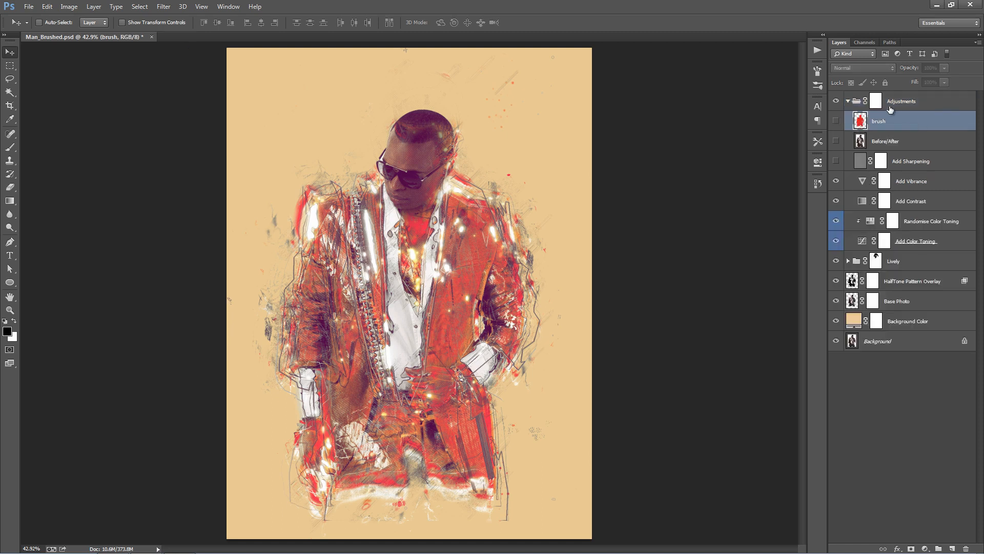
click(837, 122)
click(837, 122)
- Try moving the brush layer above the Adjustments group and deleting the layers from Adjustments down to Background Color, and undo it
drag(888, 123, 897, 97)
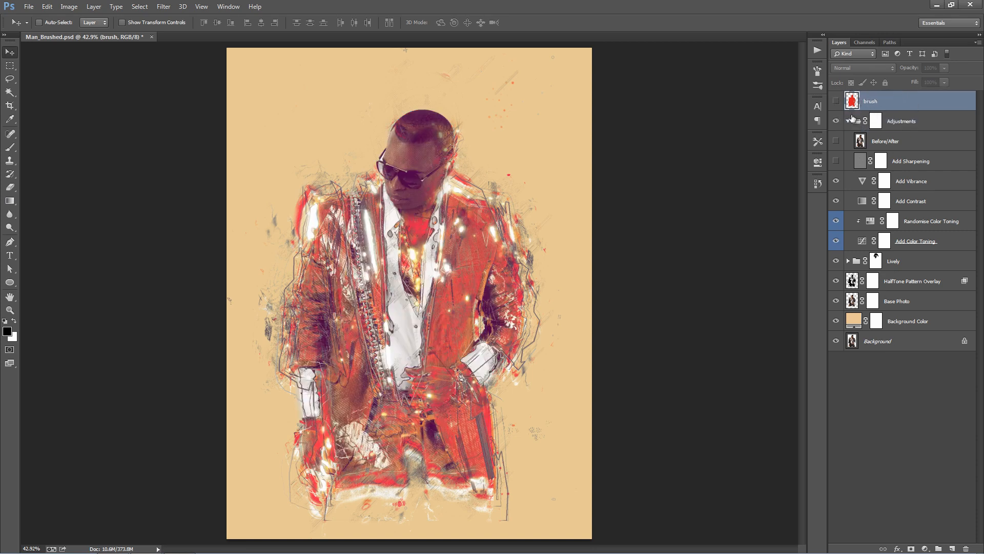
click(849, 121)
click(916, 128)
shift+click(931, 198)
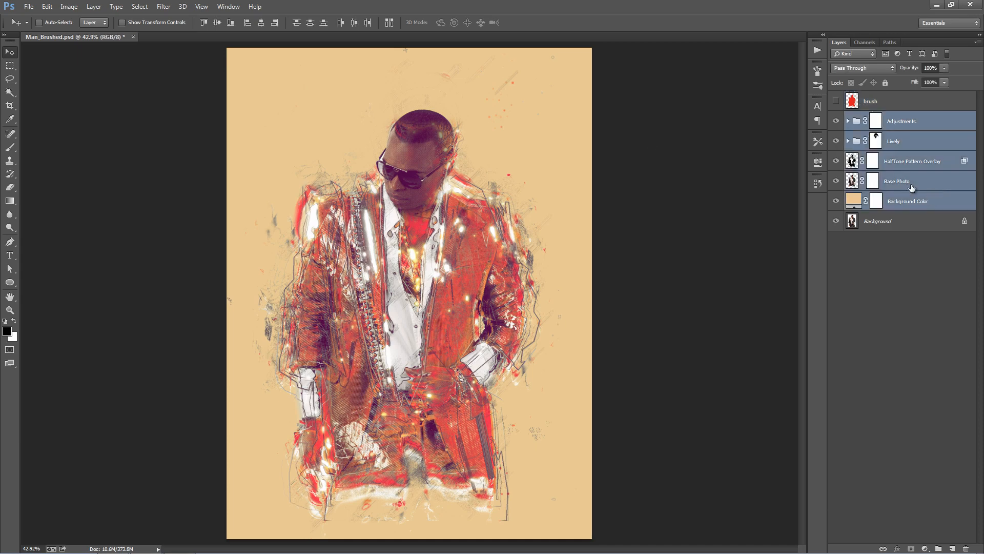
key(Delete)
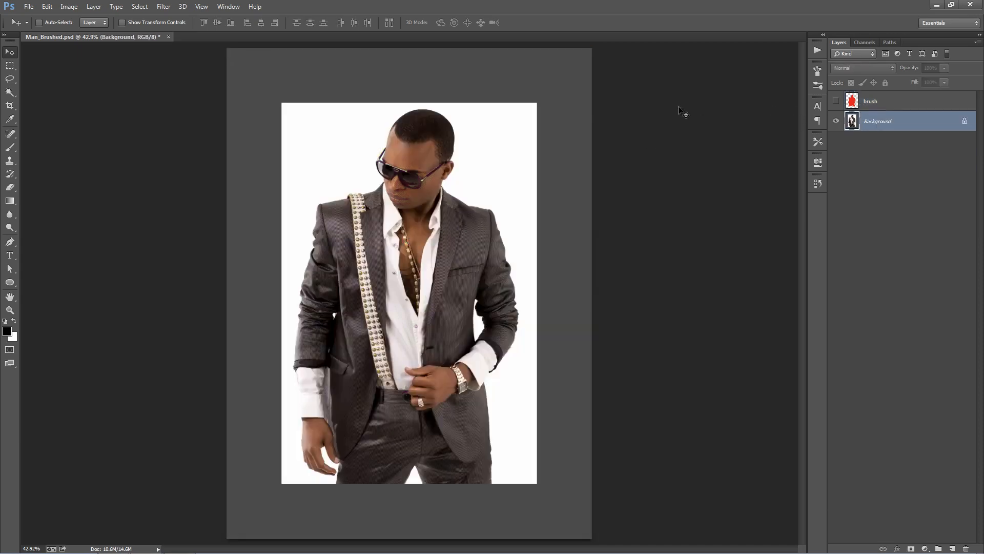
key(ctrl+z)
key(ctrl+alt+z)
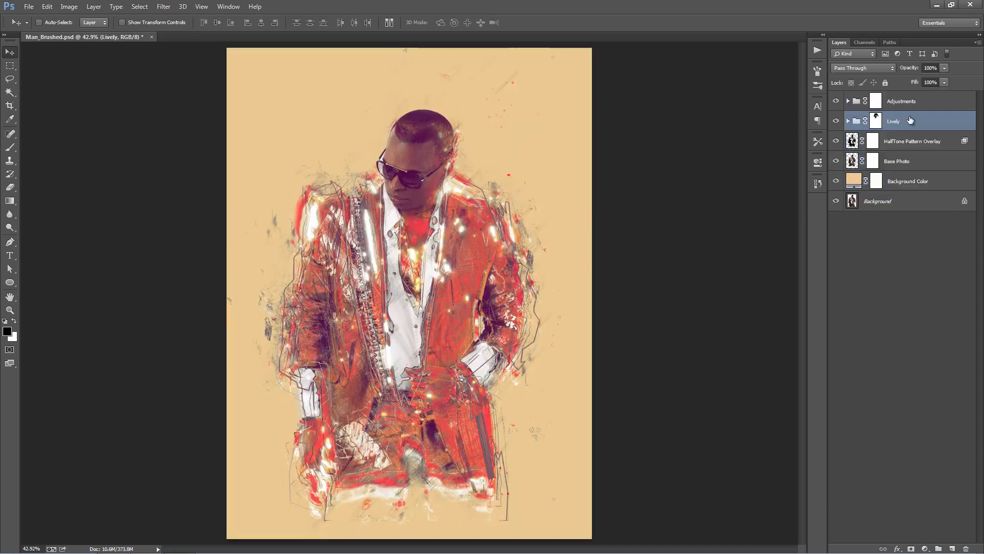
- Expand the Adjustments group and toggle the Before/After layer to compare the original photo with the artwork
click(848, 101)
click(906, 123)
click(906, 148)
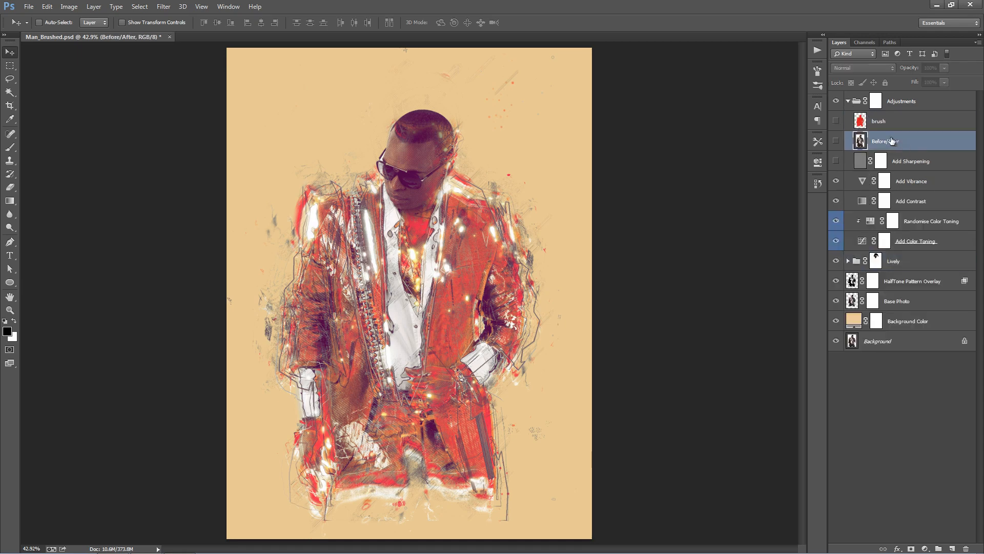
click(837, 141)
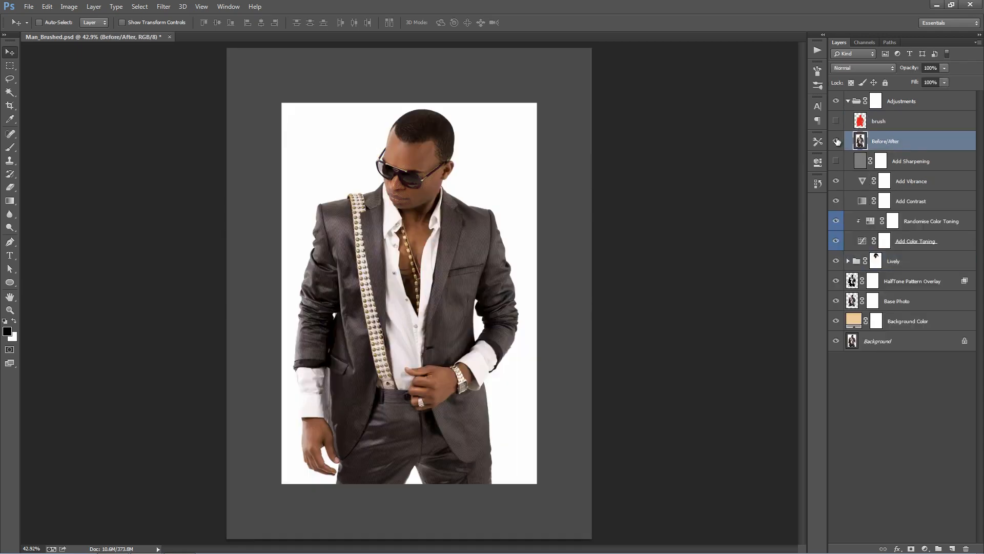
click(837, 141)
click(836, 140)
click(836, 141)
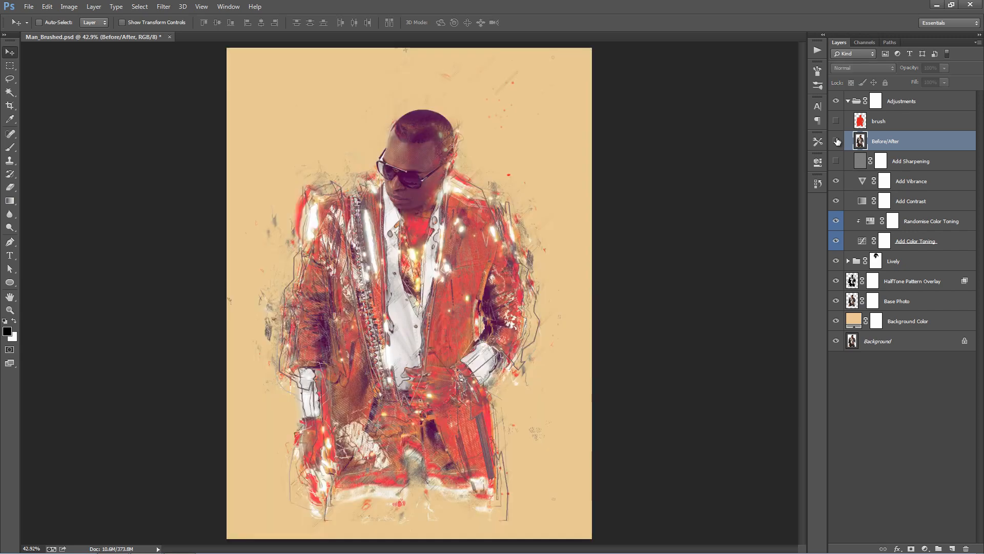
click(836, 141)
click(837, 141)
- Preview the Add Sharpening layer's effect and hide it again
click(857, 159)
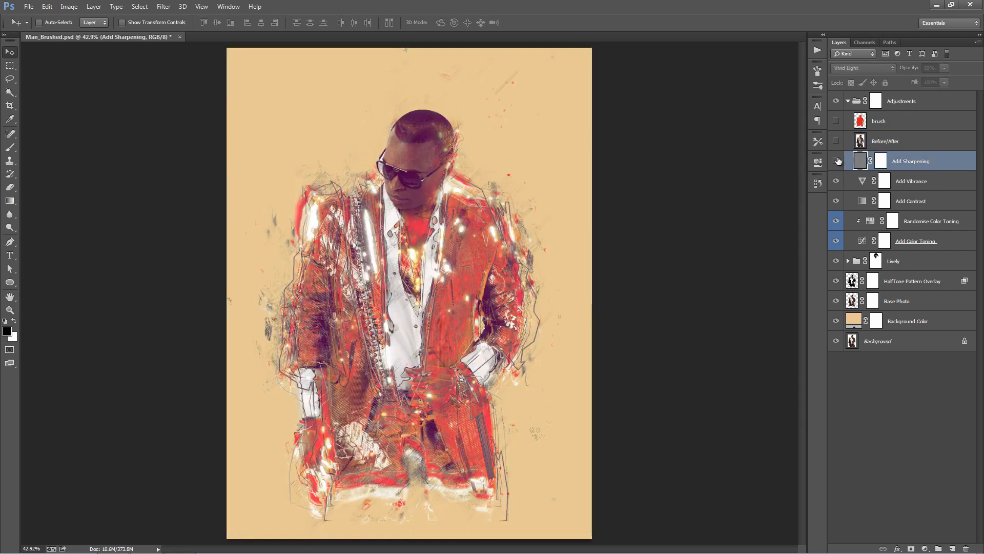
click(837, 161)
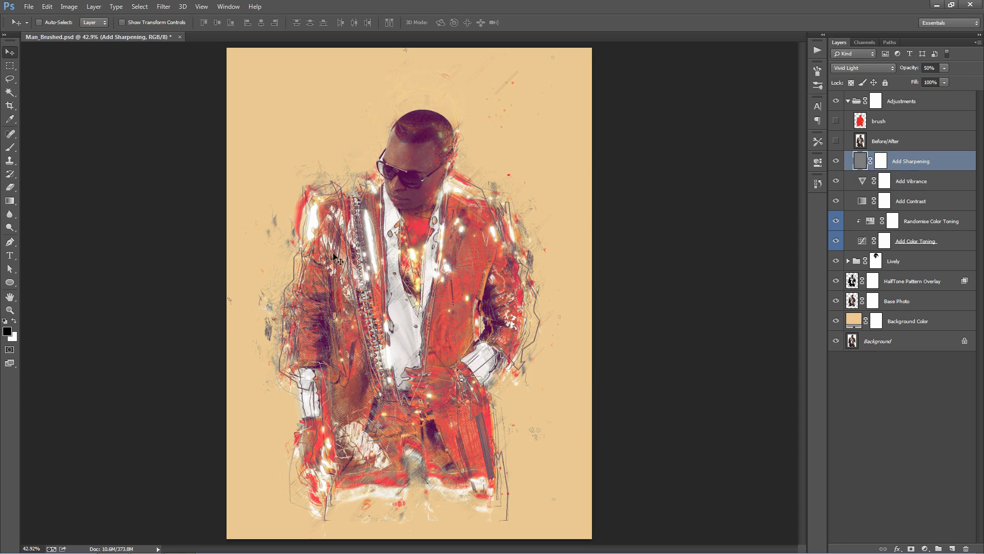
click(836, 162)
- Set the Add Vibrance adjustment to a vibrance of +56 and a saturation of +12
click(863, 181)
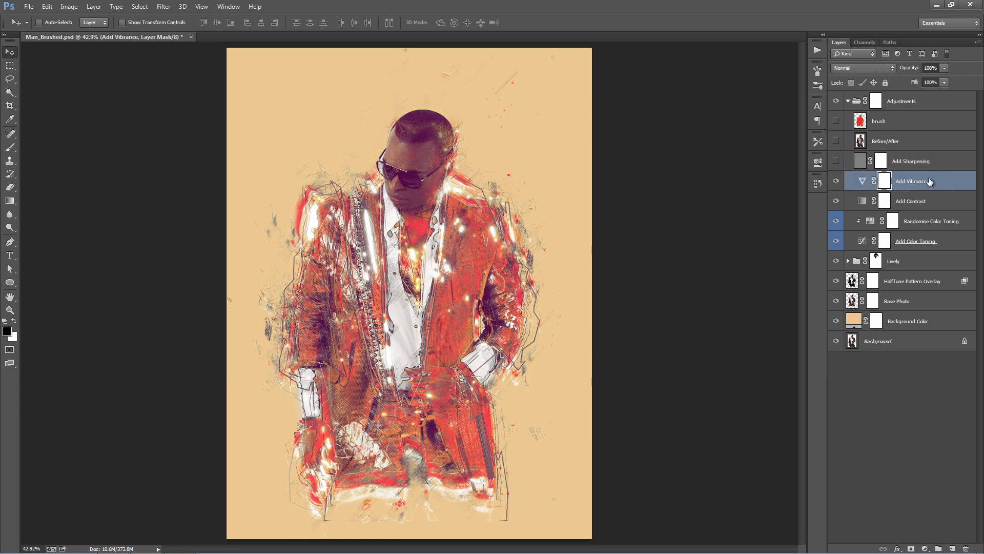
double_click(863, 180)
drag(753, 196, 736, 216)
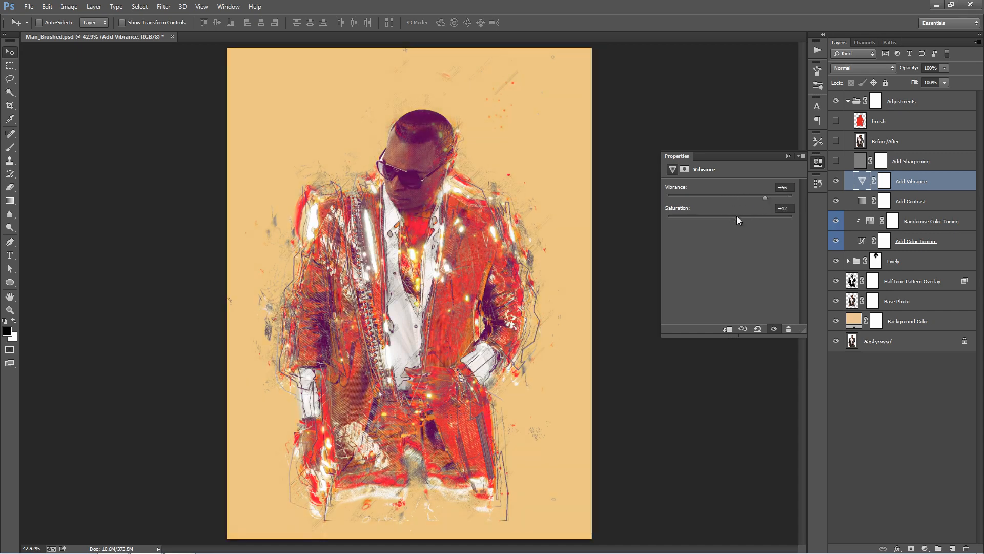
click(789, 156)
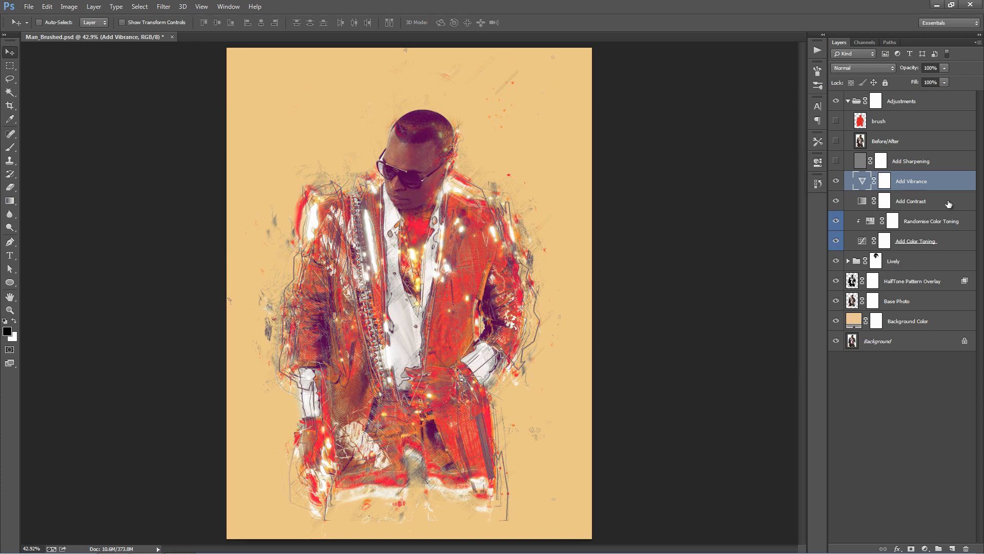
- Set the Add Contrast layer's opacity to 42%
click(884, 200)
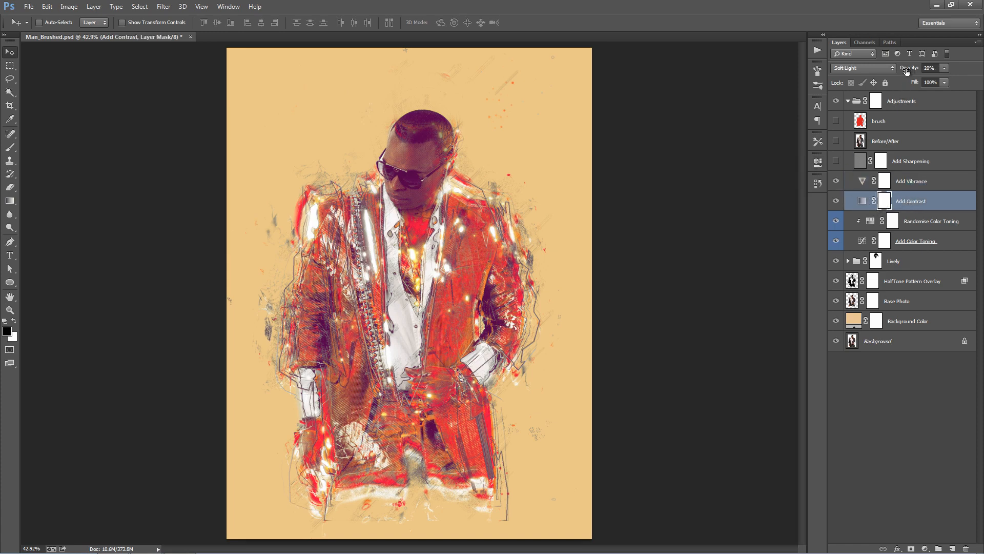
drag(906, 70, 653, 66)
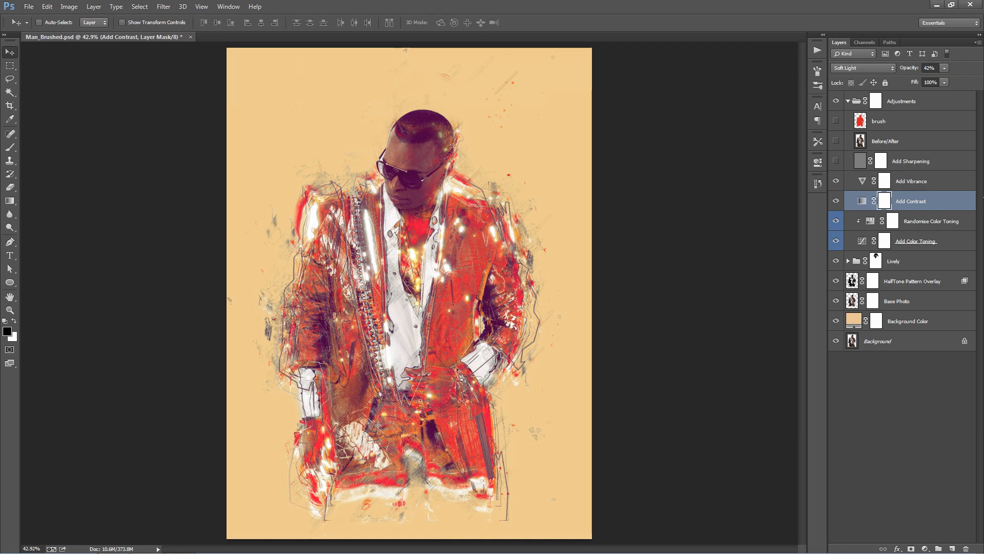
- Select the Randomise Color Toning and Add Color Toning layers and toggle Add Color Toning's visibility to compare the toning effect
click(957, 220)
shift+click(940, 240)
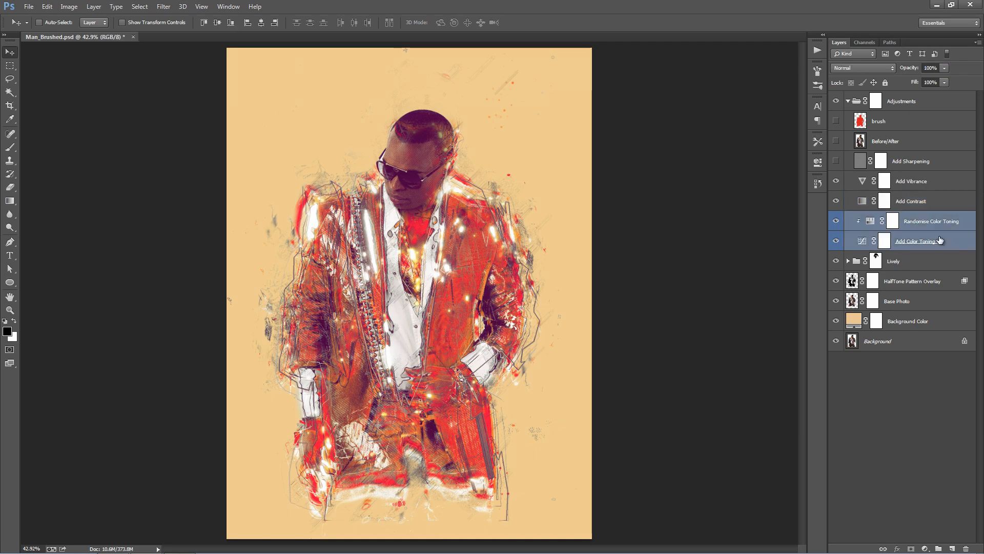
click(893, 220)
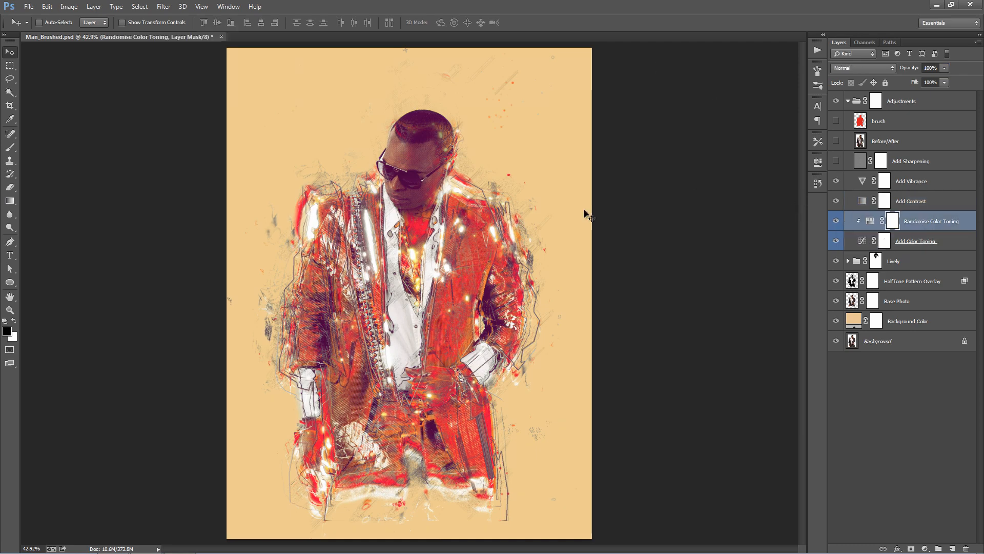
click(934, 249)
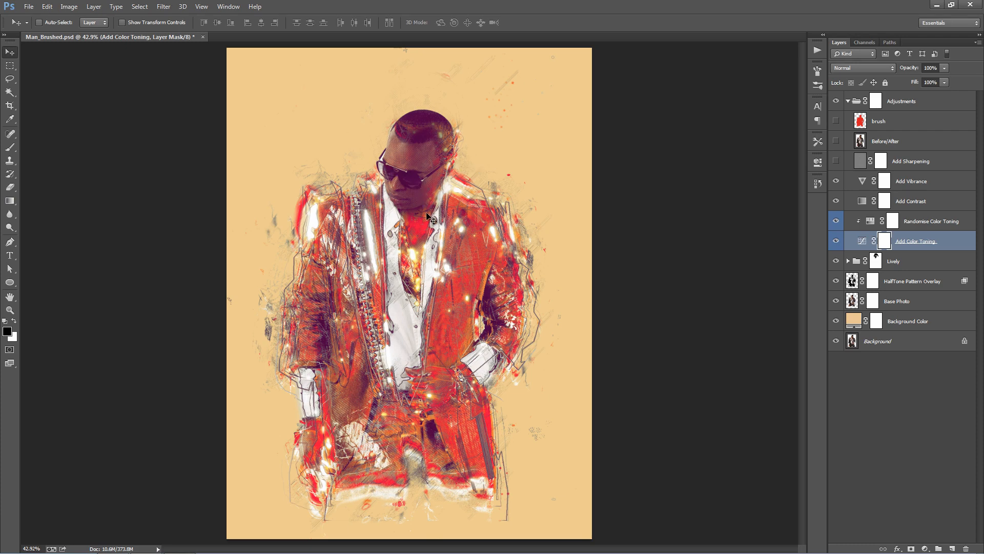
click(833, 240)
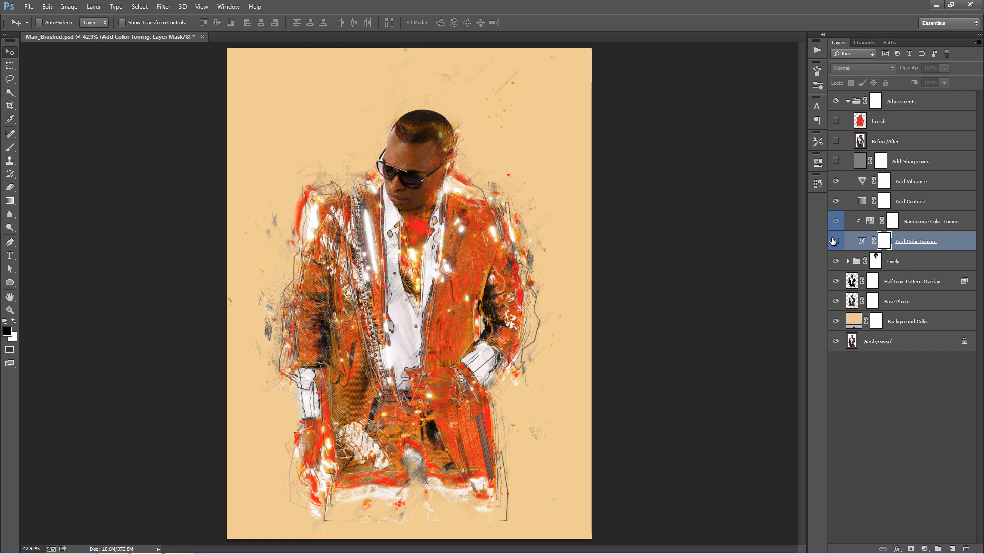
click(833, 241)
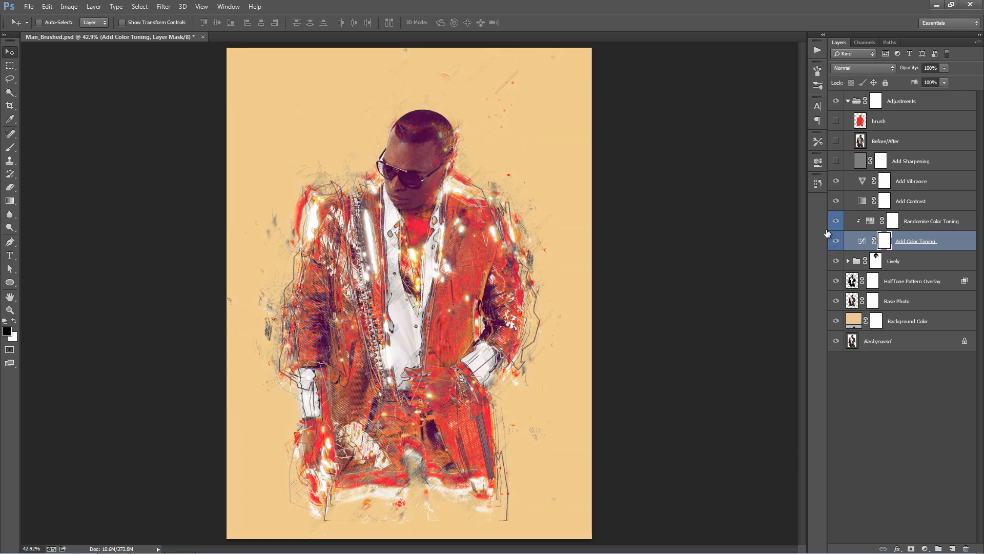
- Set the Randomise Color Toning hue to +25 and paint black on its mask over the man's face and neck
double_click(870, 225)
mouse_move(732, 224)
mouse_down()
mouse_move(775, 226)
mouse_move(694, 220)
mouse_move(746, 224)
mouse_up()
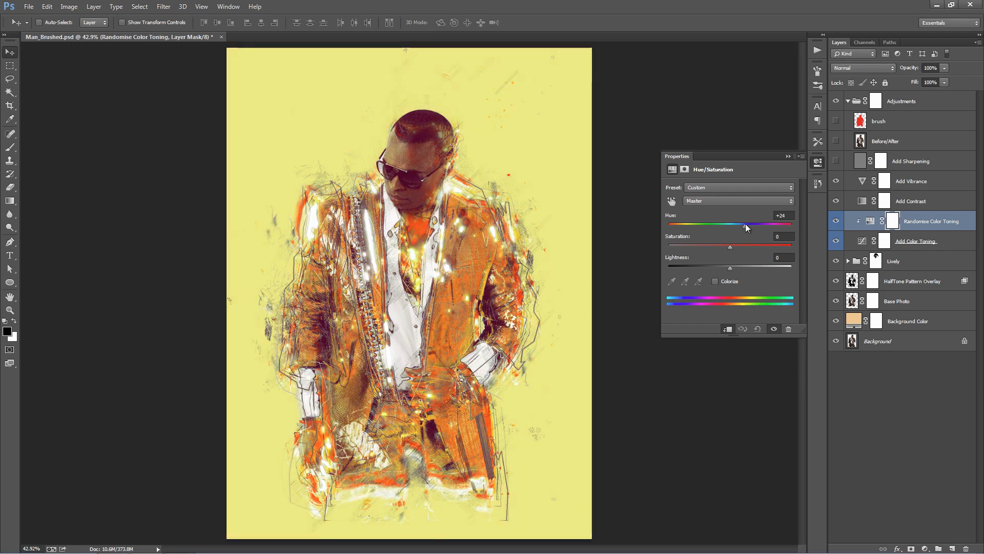
click(788, 155)
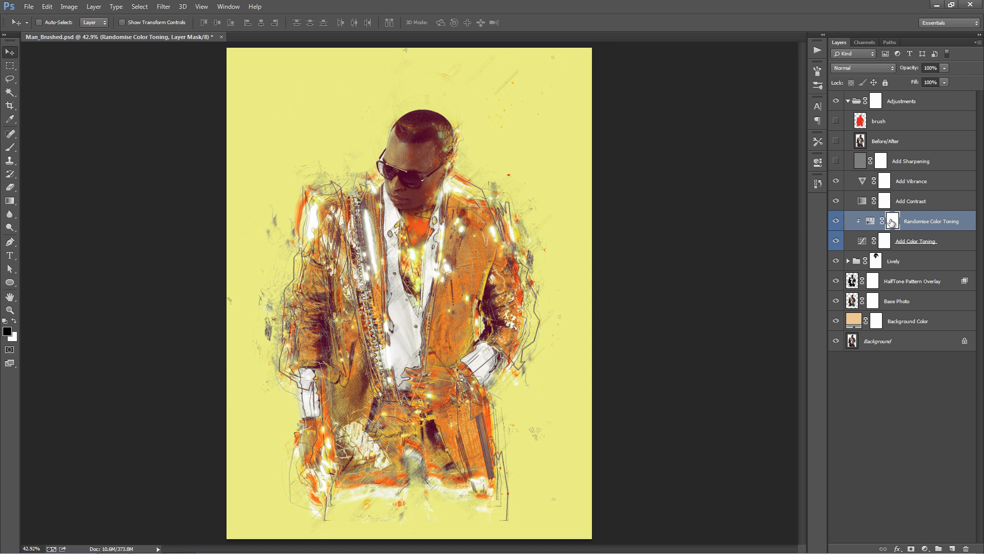
key(b)
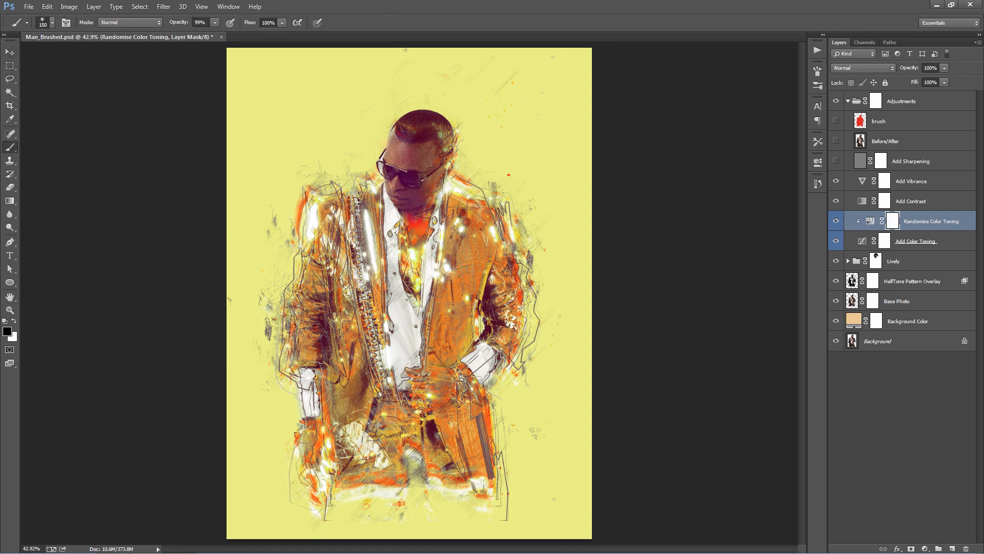
drag(432, 179, 407, 241)
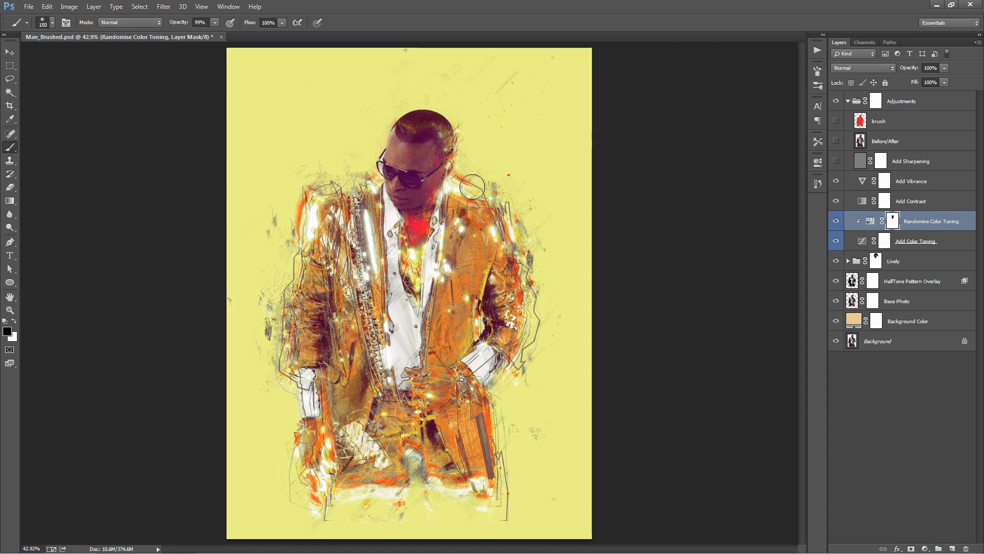
- Try a hue of -146 on Randomise Color Toning and settle on +10
double_click(872, 221)
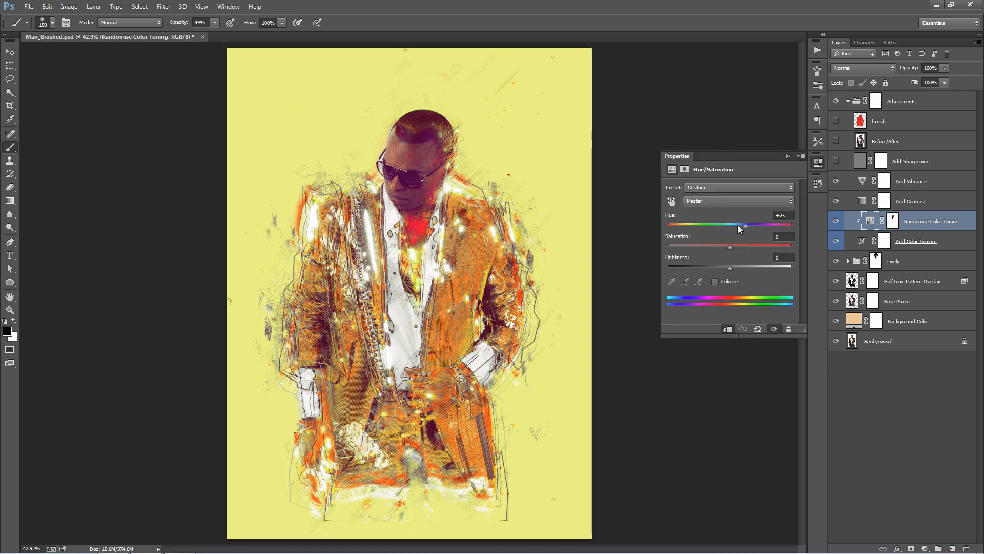
drag(736, 226, 677, 226)
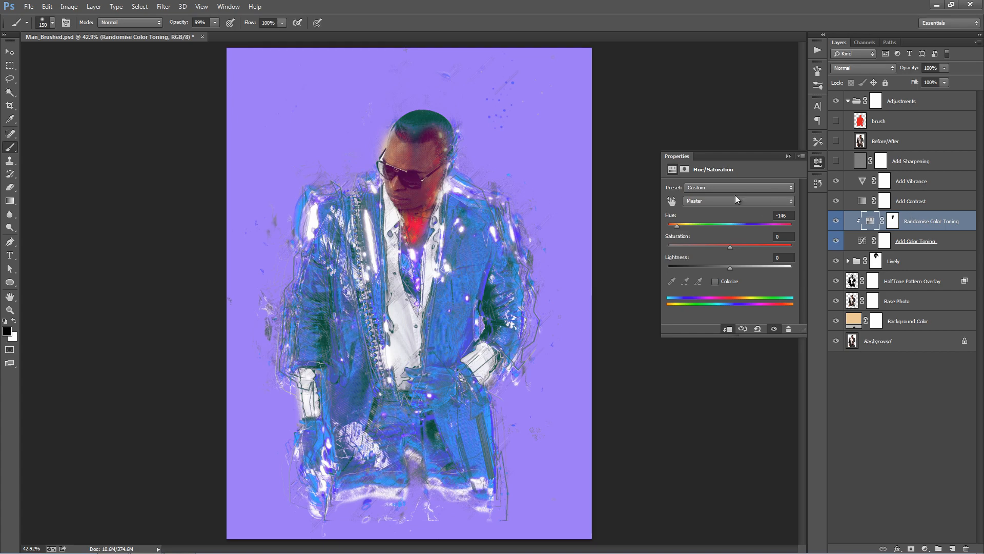
drag(679, 226, 736, 229)
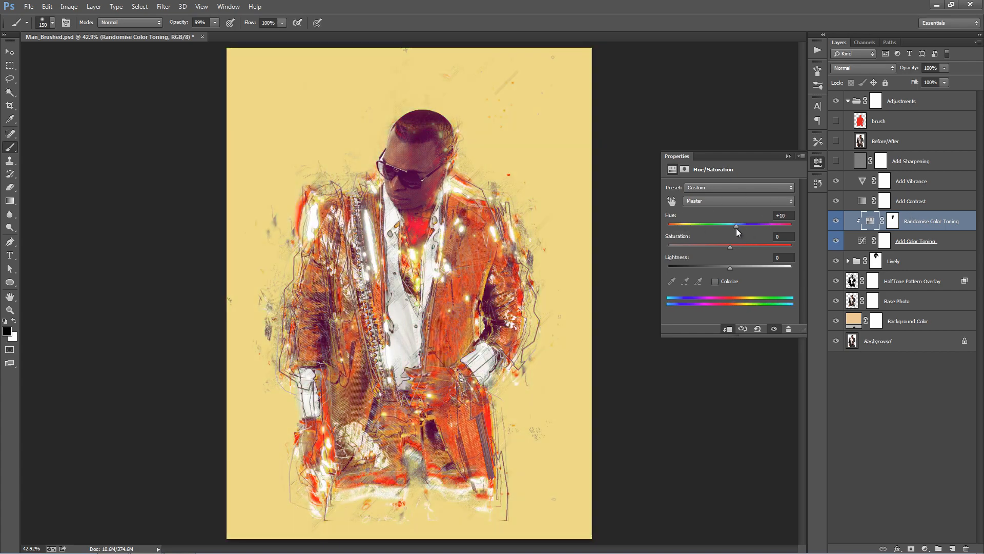
click(788, 156)
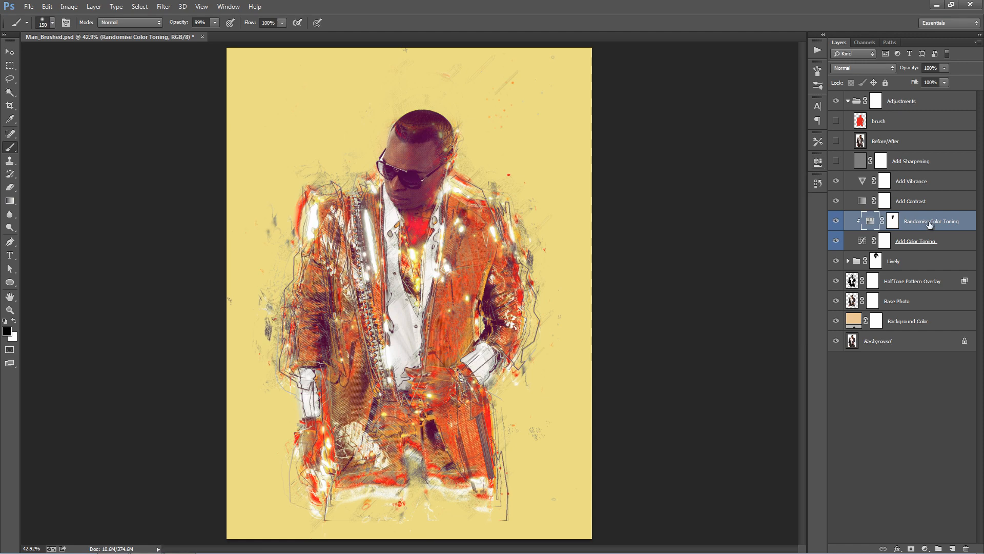
- Collapse the Adjustments group and expand the Lively group to list its effect layers
shift+click(892, 221)
click(855, 106)
click(848, 101)
click(904, 122)
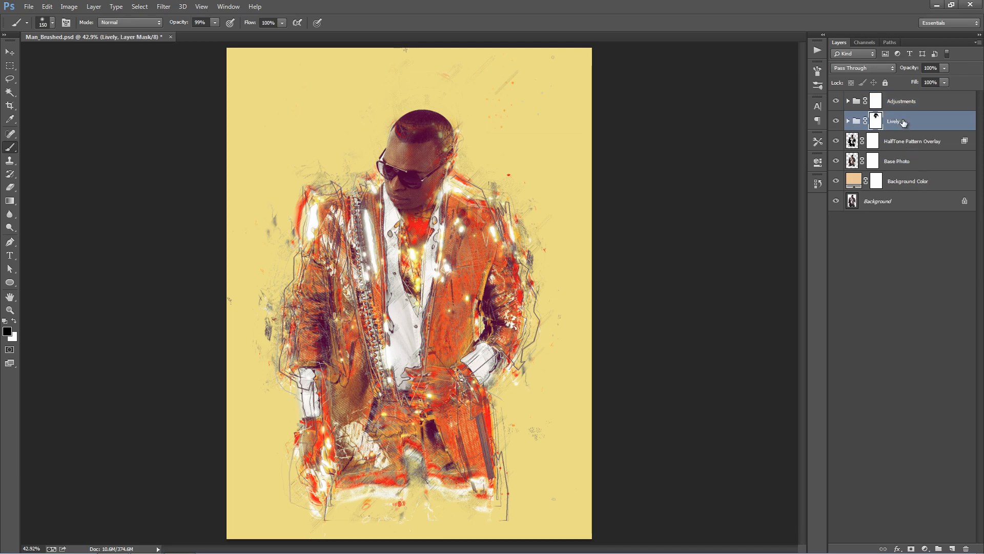
click(848, 121)
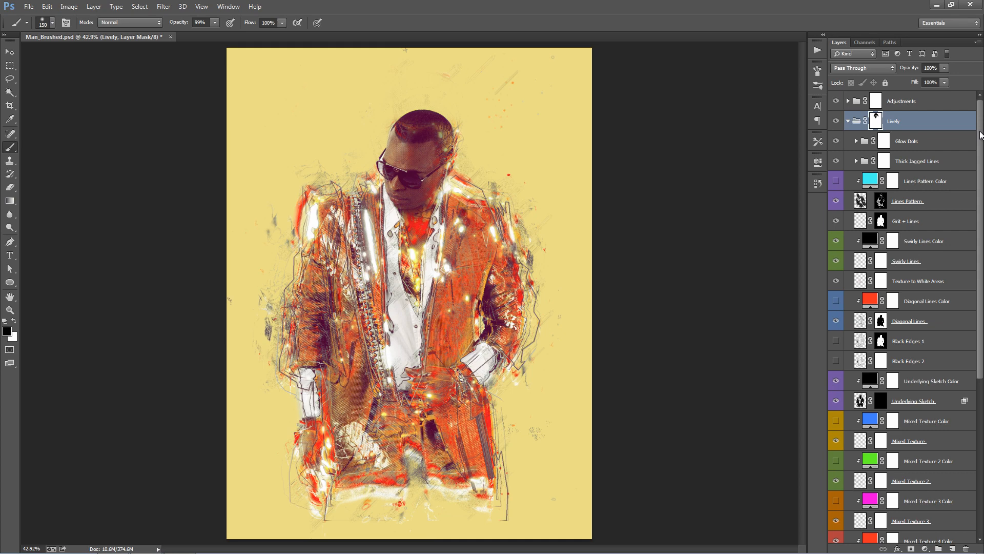
- Toggle the Glow Dots group's visibility repeatedly to examine its effect on the artwork
click(955, 138)
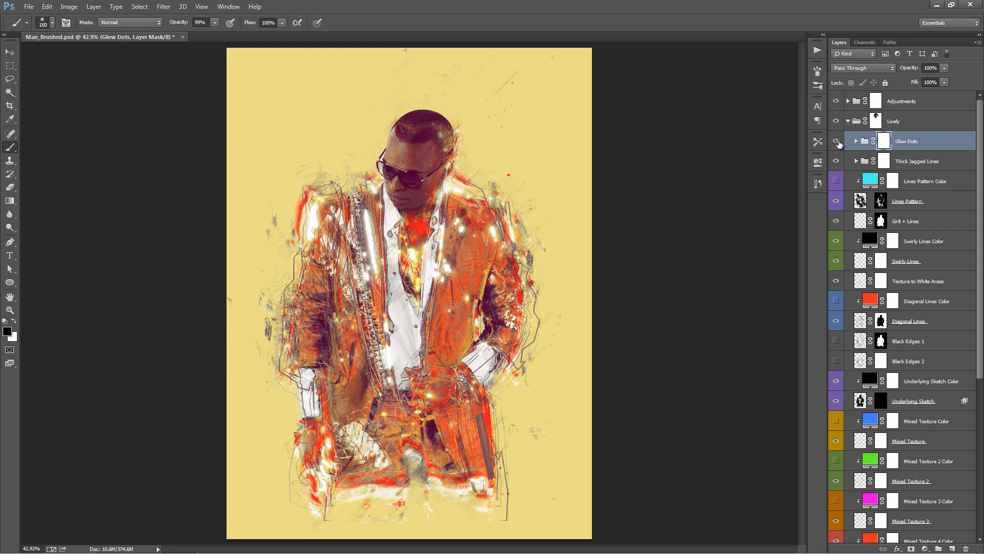
key(v)
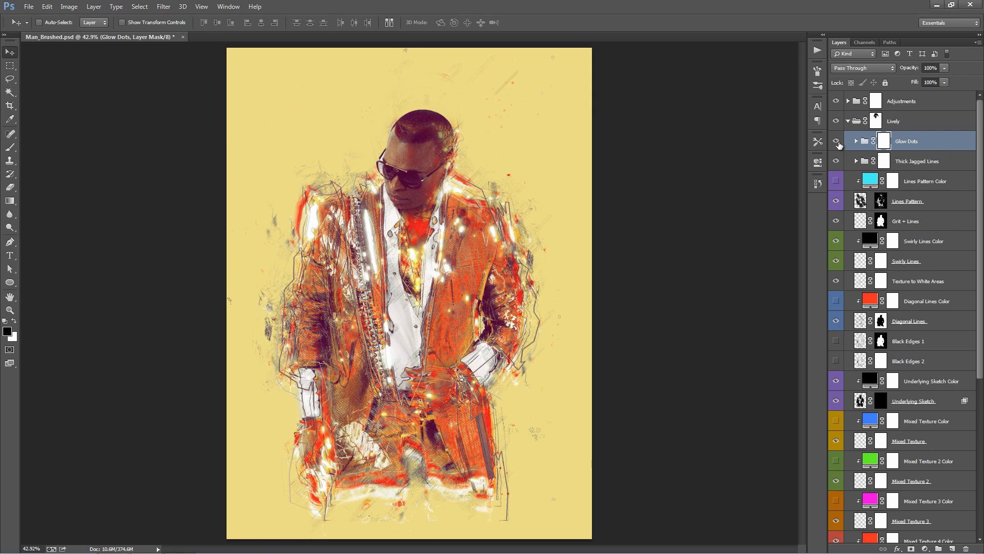
click(836, 142)
click(836, 142)
click(837, 142)
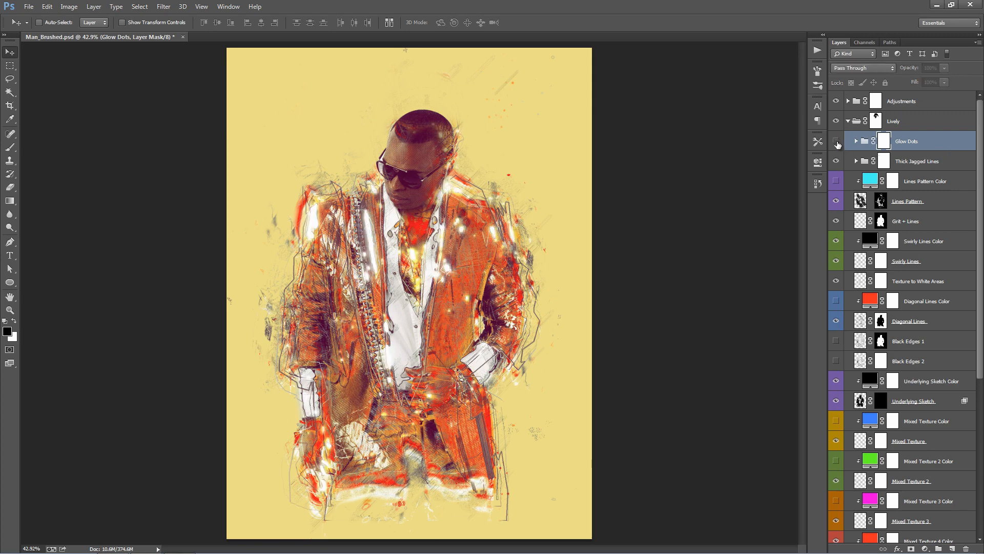
click(836, 142)
click(837, 142)
click(837, 142)
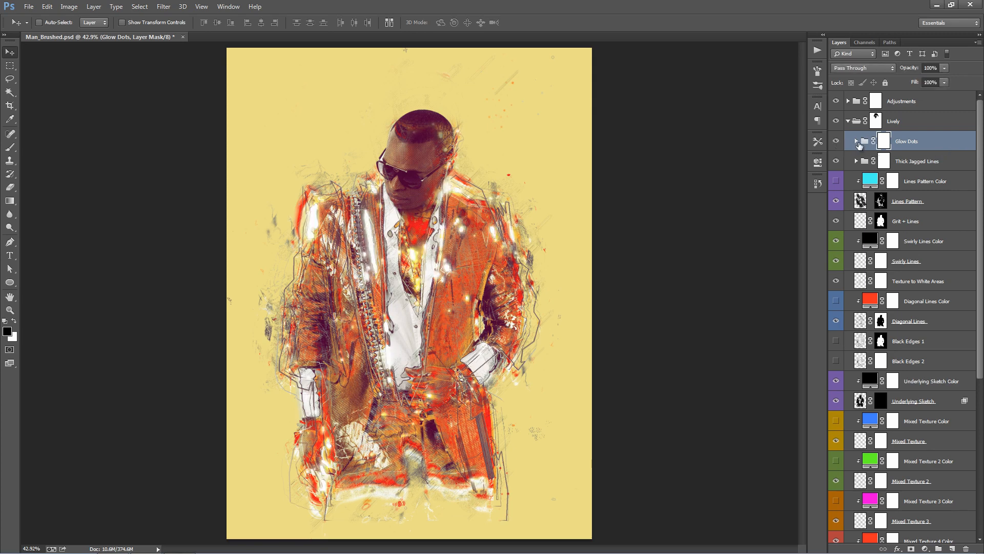
- Expand the Glow Dots group, try moving the Glow Dots 1 subgroup around the canvas, and undo the move
click(856, 141)
click(908, 168)
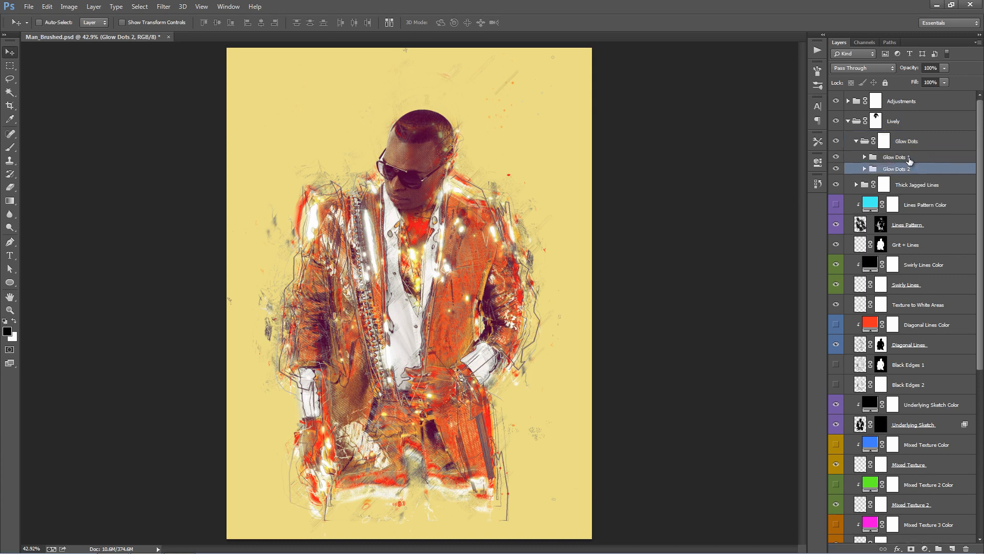
click(909, 160)
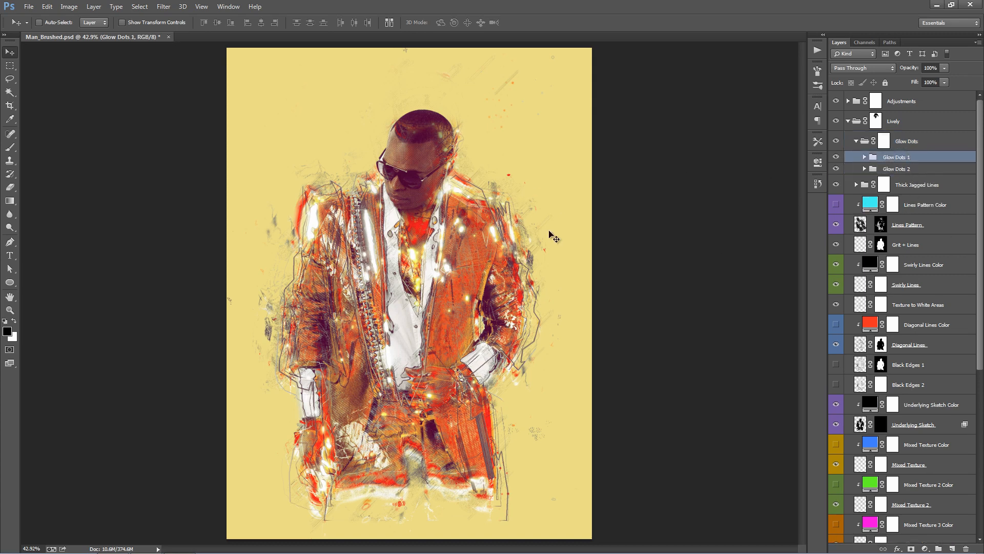
mouse_move(538, 186)
mouse_down()
mouse_move(554, 163)
mouse_move(536, 176)
mouse_move(500, 250)
mouse_up()
drag(500, 250, 537, 171)
key(ctrl+z)
- Collapse the Glow Dots group and hide it
click(857, 141)
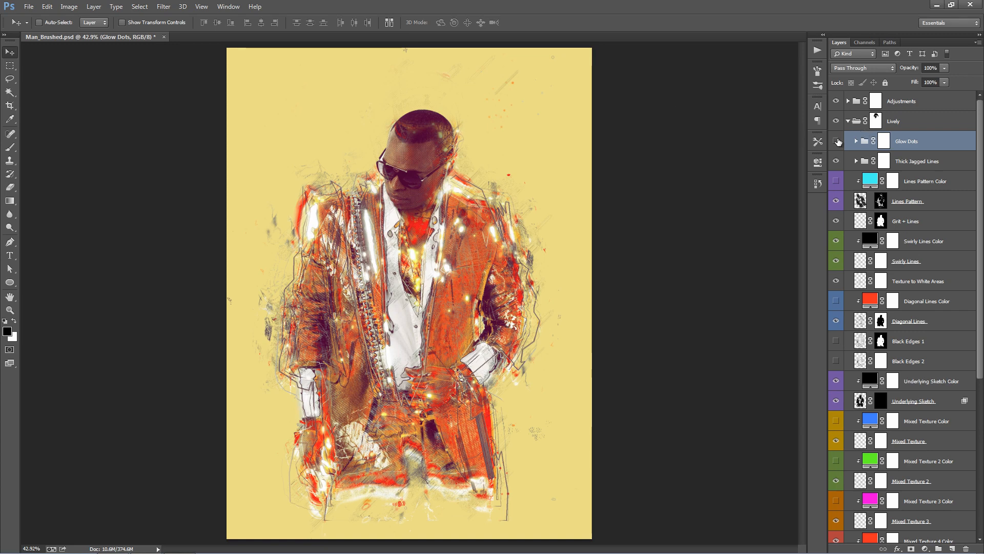
click(837, 142)
- Try moving the whole Thick Jagged Lines group up over the man's head, and undo the move
click(946, 163)
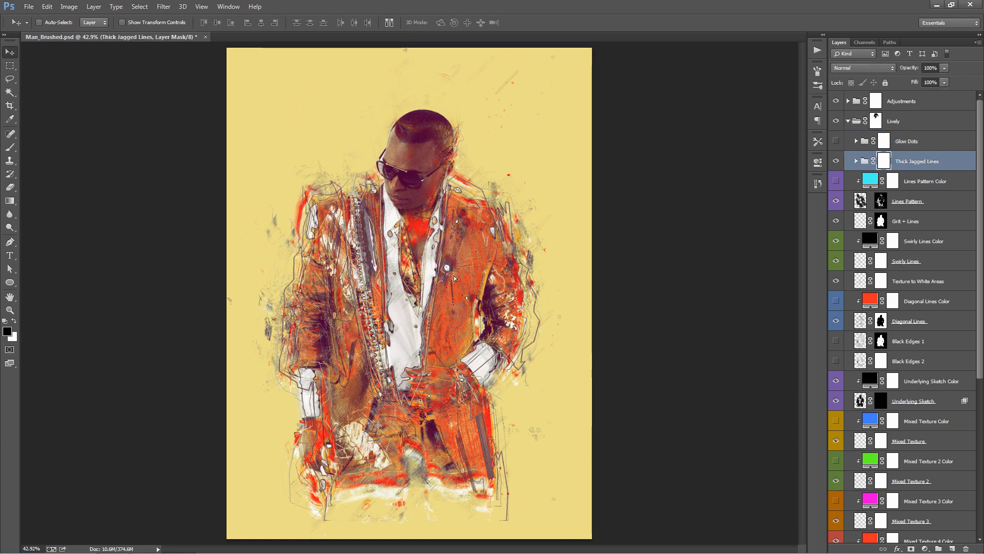
drag(455, 278, 427, 153)
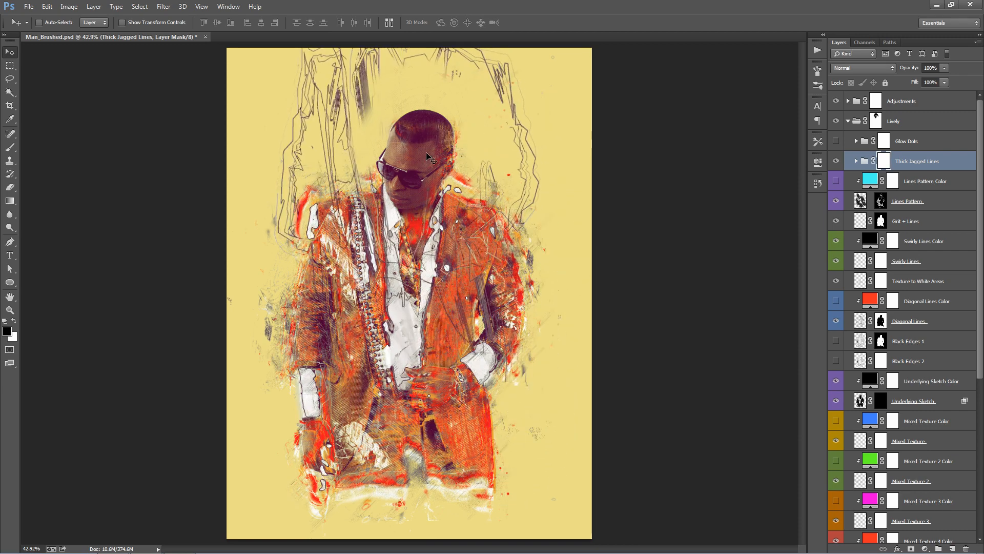
key(ctrl+z)
- Expand the Thick Jagged Lines group, try moving the Jagged Lines 5 layer upward, and undo it
click(856, 161)
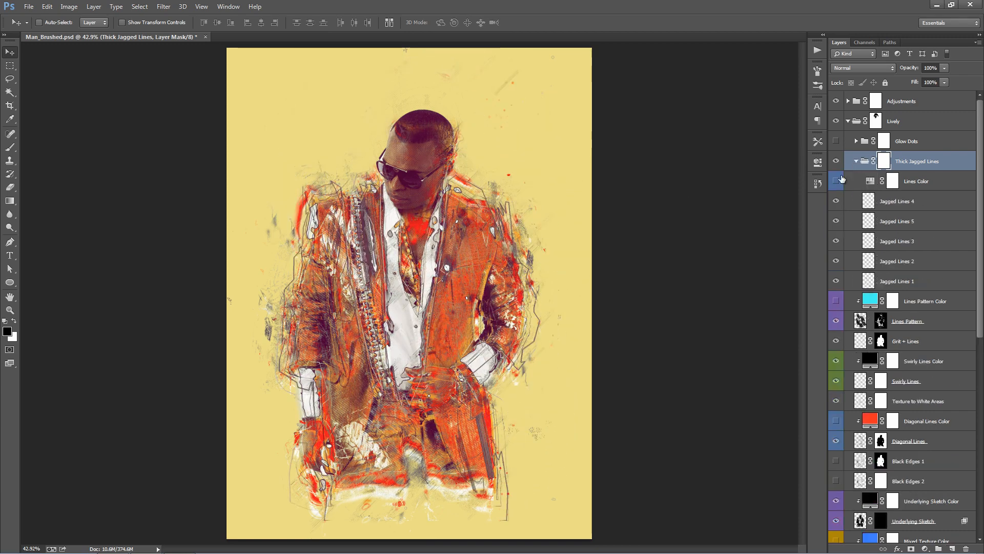
click(907, 221)
drag(452, 180, 459, 142)
key(ctrl+z)
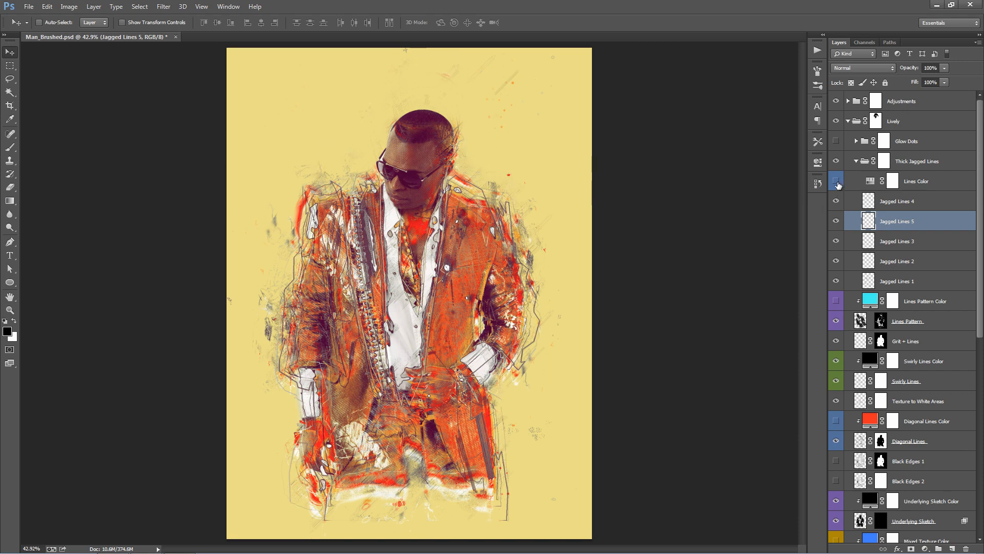
- Show the Lines Color adjustment in the Thick Jagged Lines group and set its hue to +36
click(837, 182)
double_click(871, 182)
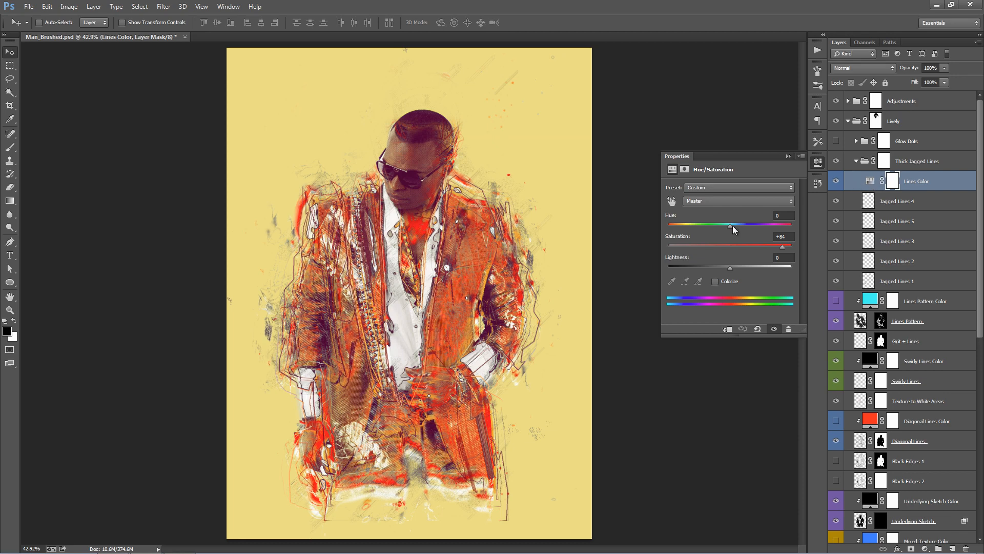
drag(732, 226, 755, 226)
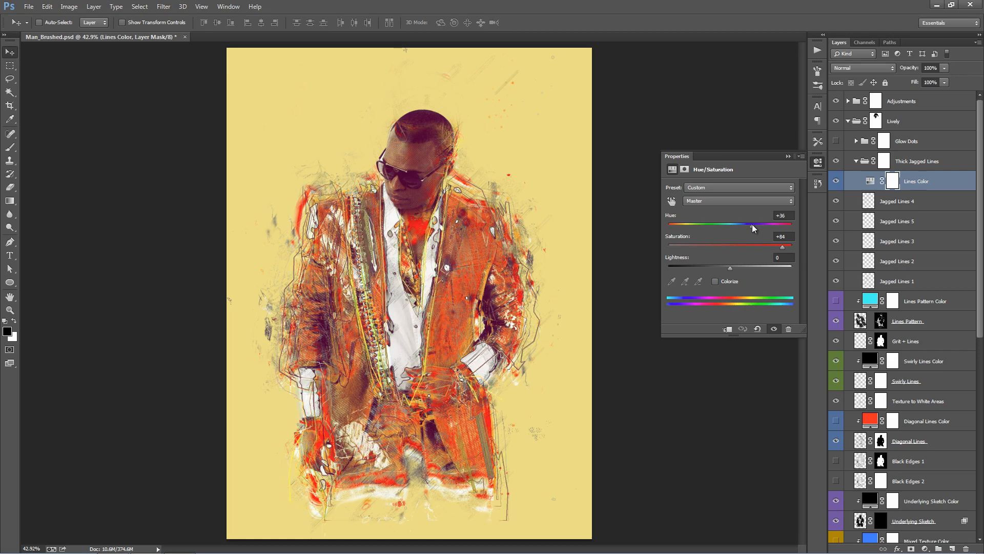
click(790, 155)
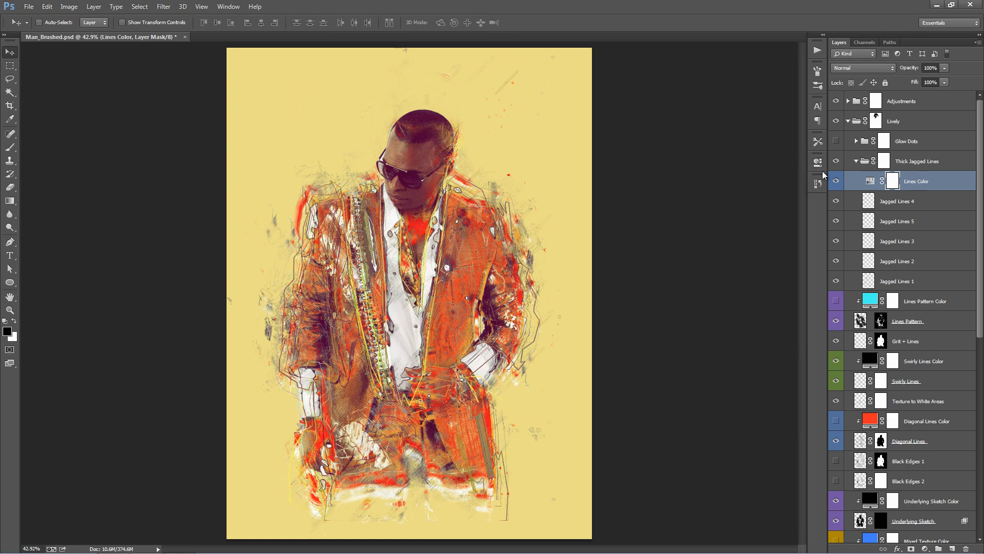
- Collapse the Thick Jagged Lines group and scale it down to about 88% with Free Transform
click(909, 204)
click(856, 161)
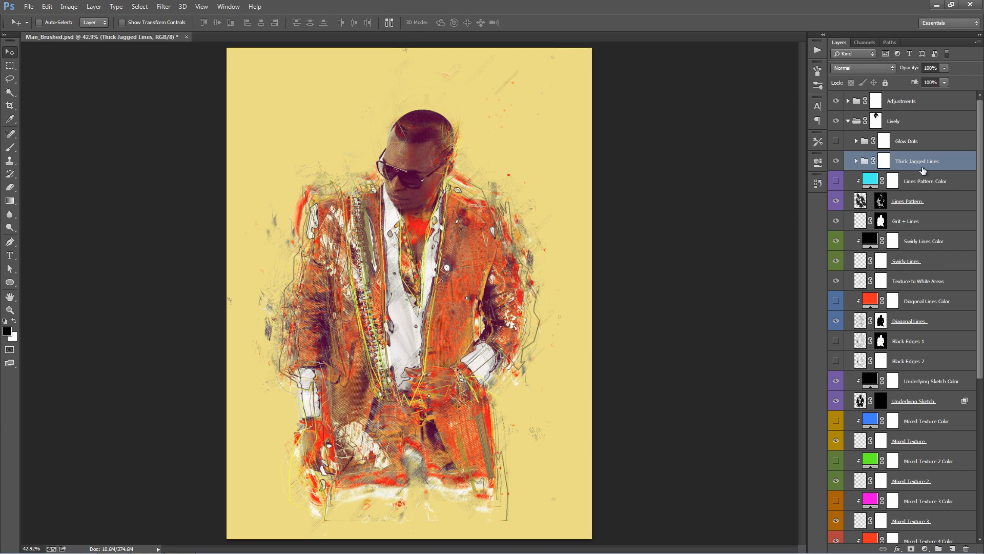
key(ctrl+t)
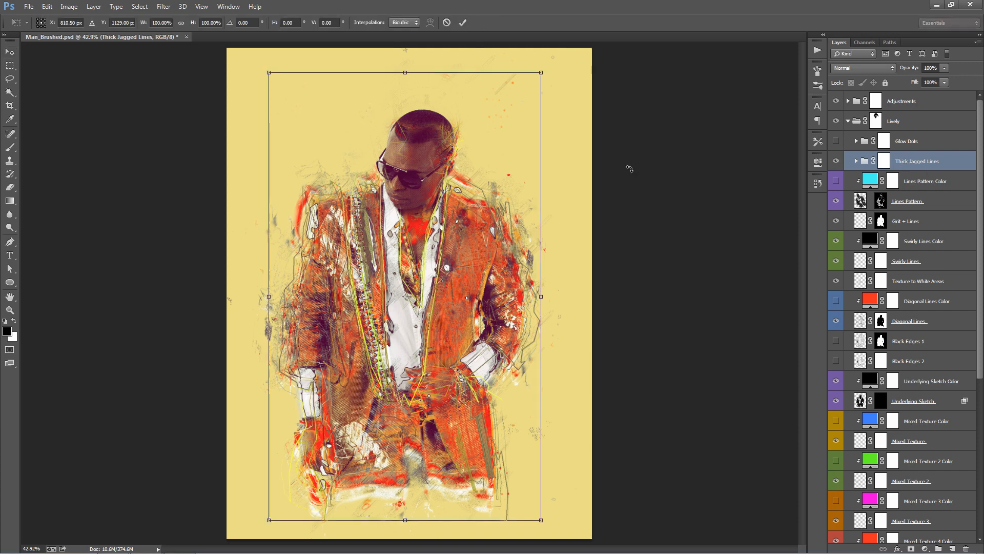
drag(540, 72, 506, 89)
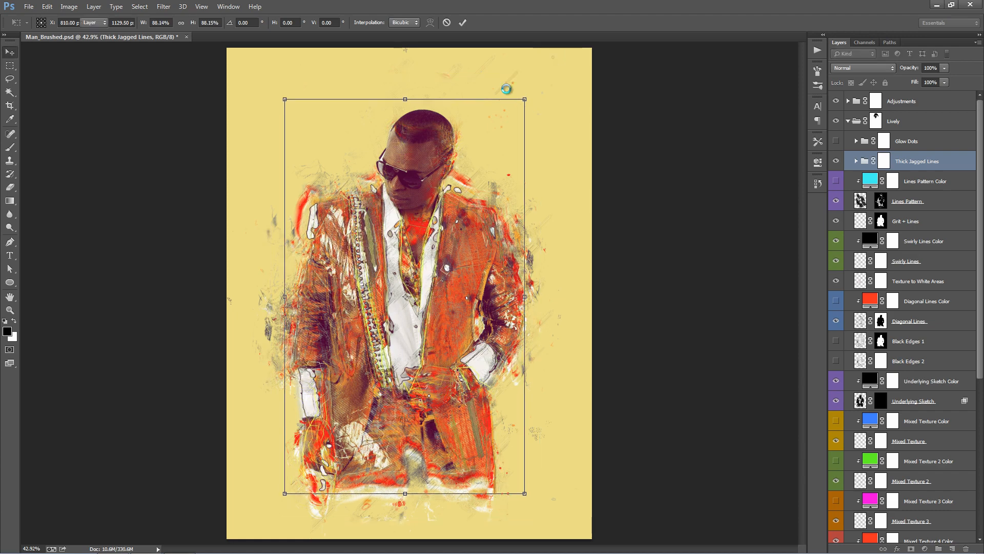
key(Return)
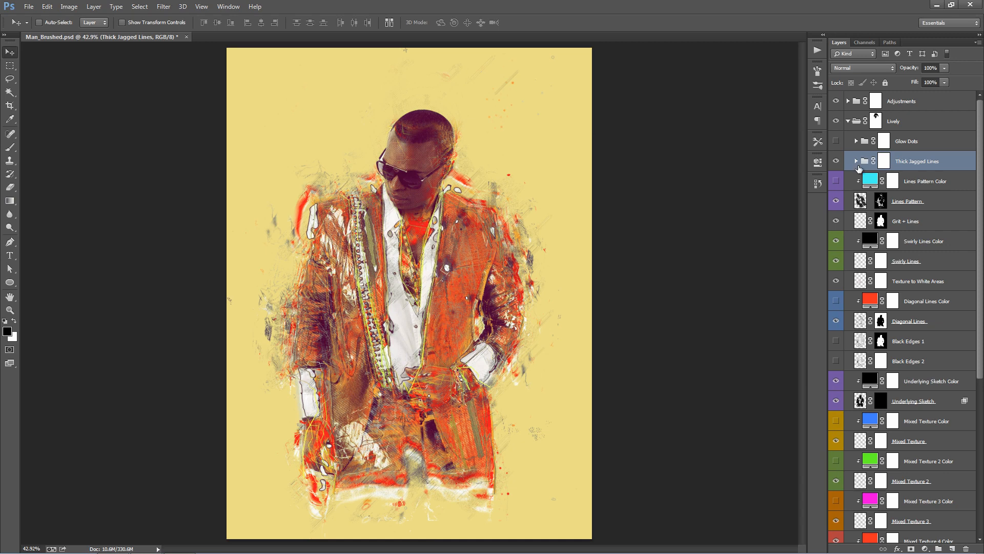
- Try masking parts of the Thick Jagged Lines group over the jacket with black brush strokes on its group mask, and undo them
click(884, 161)
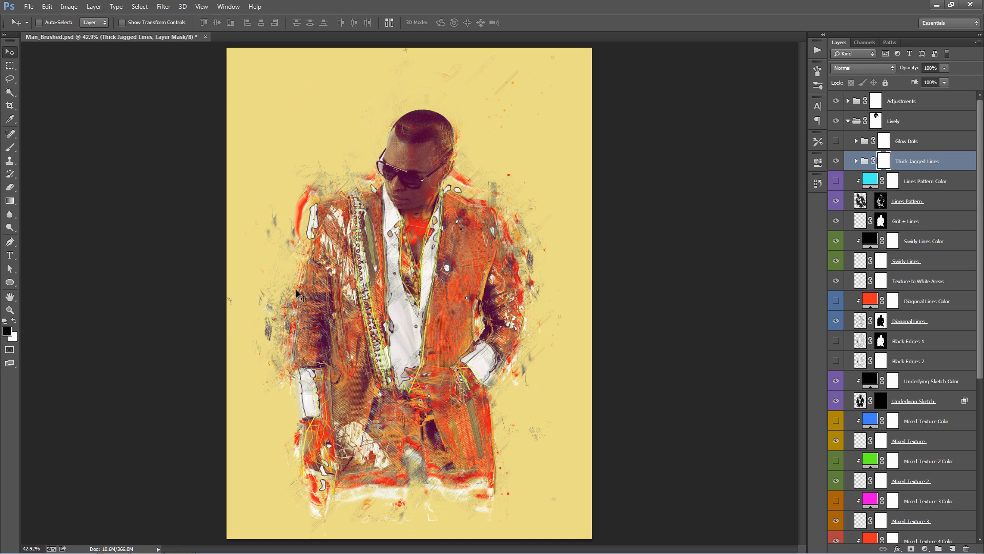
key(b)
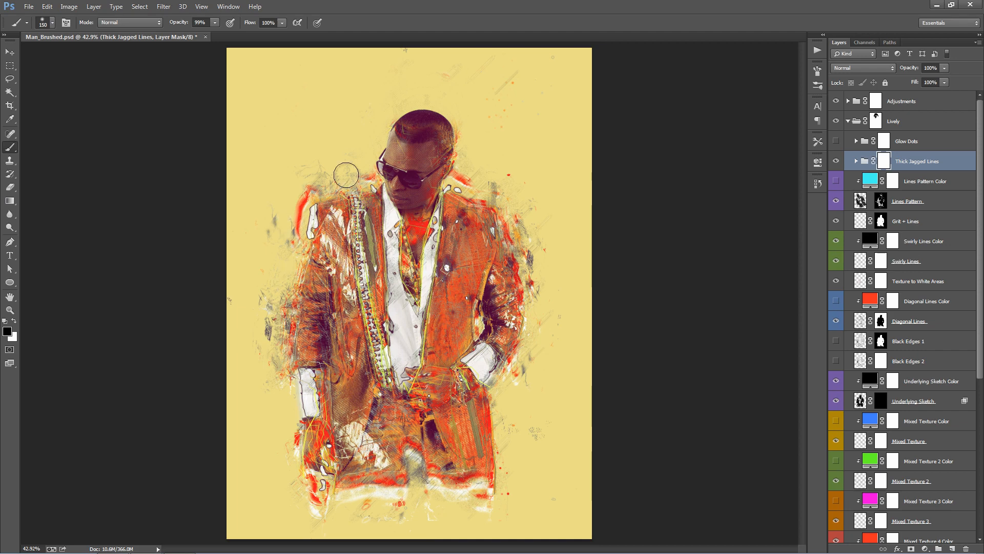
mouse_move(348, 177)
mouse_down()
mouse_move(348, 321)
mouse_move(303, 355)
mouse_move(315, 383)
mouse_move(296, 409)
mouse_move(488, 277)
mouse_up()
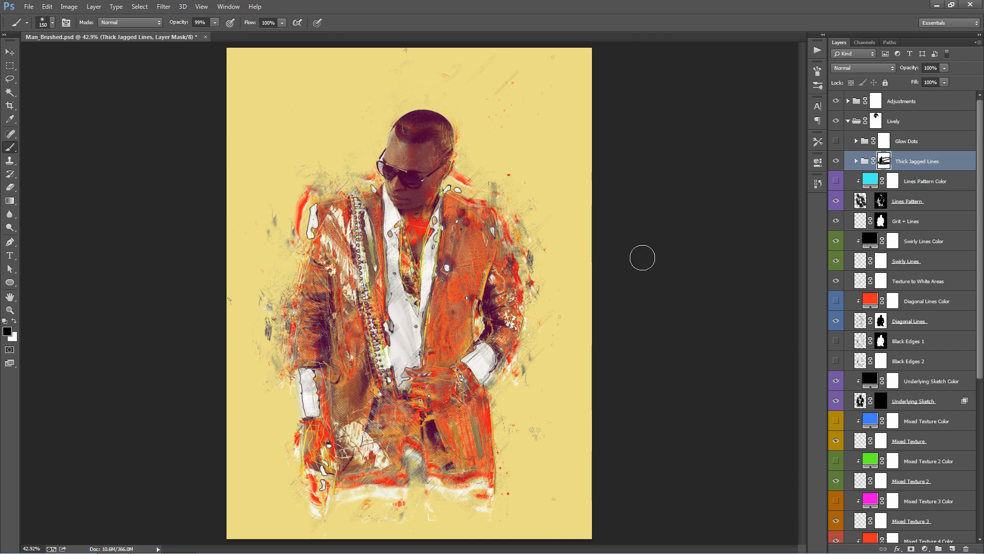
key(ctrl+z)
key(v)
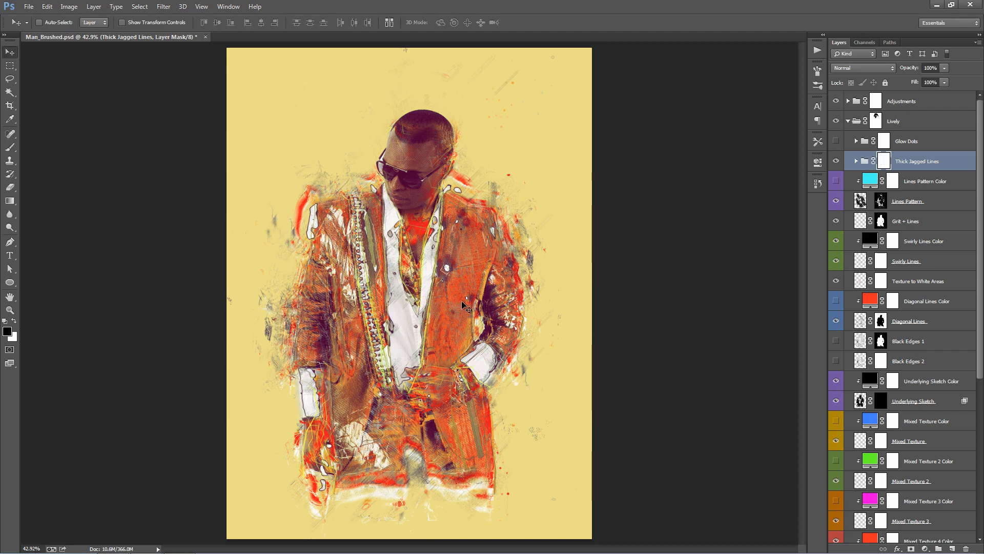
- Compare the artwork with the Lines Pattern layer hidden and shown
click(956, 185)
scroll(941, 162, down, 1)
click(935, 180)
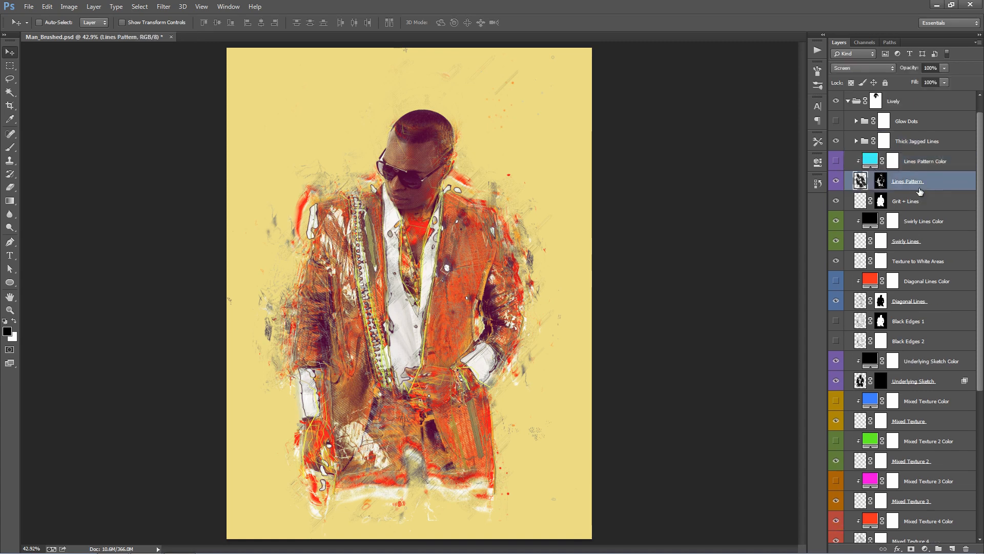
click(838, 181)
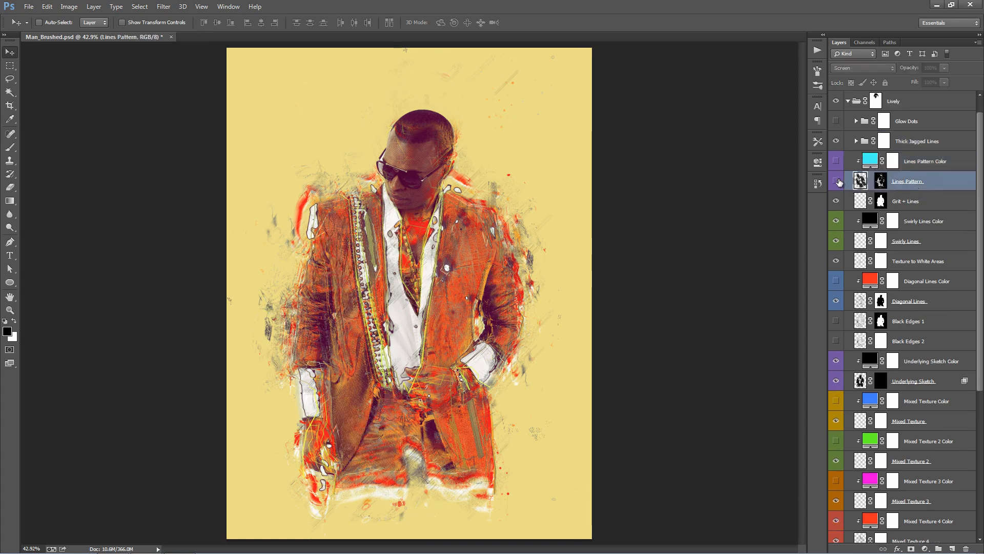
click(838, 181)
click(837, 181)
click(837, 181)
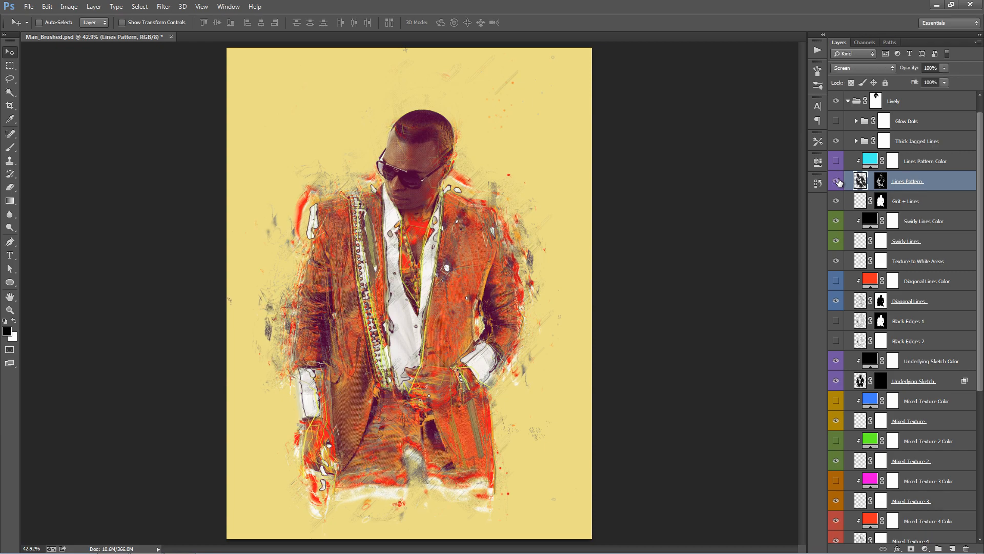
click(838, 181)
click(837, 181)
click(838, 182)
click(837, 181)
- Examine the Lines Pattern effect up close on the jacket with the layer hidden and shown
key(z)
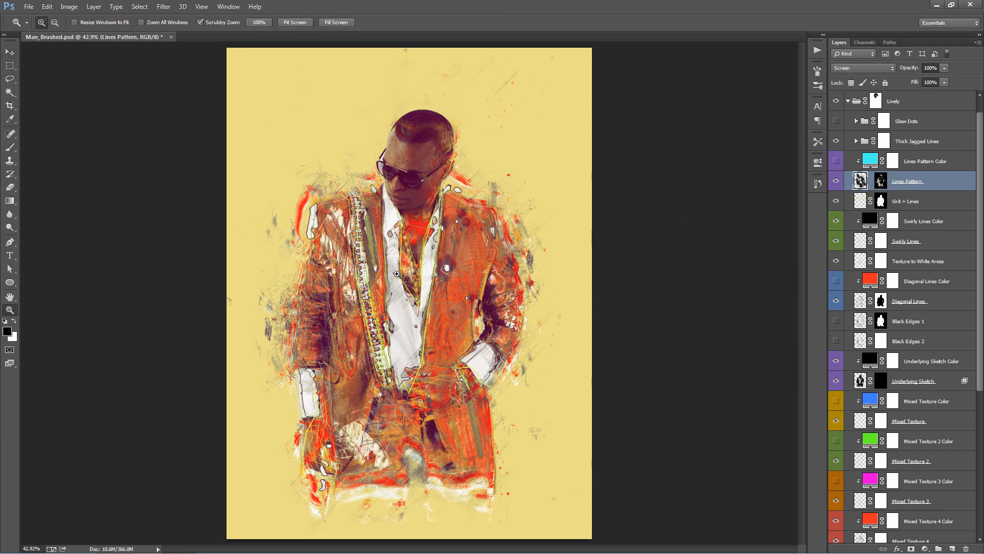
drag(397, 275, 479, 264)
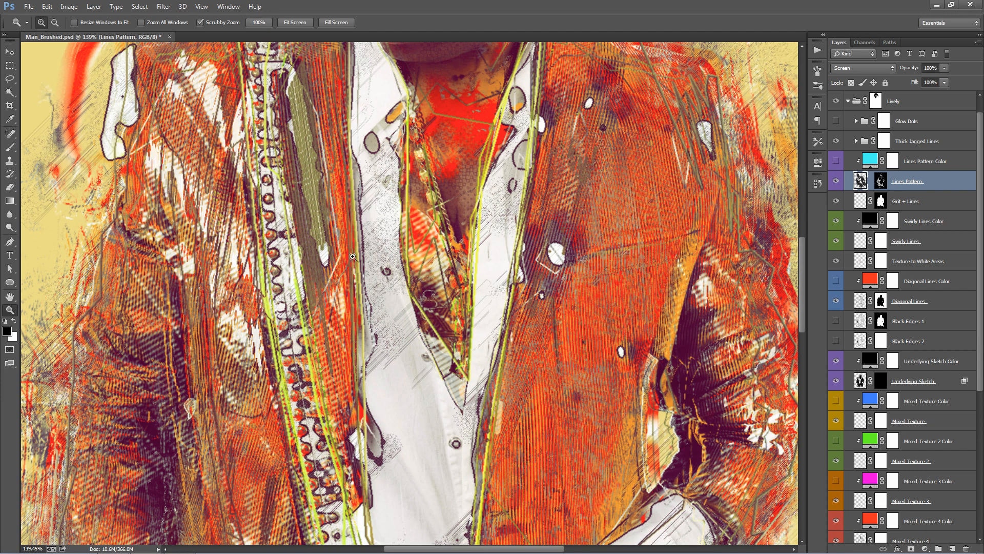
click(832, 181)
click(832, 181)
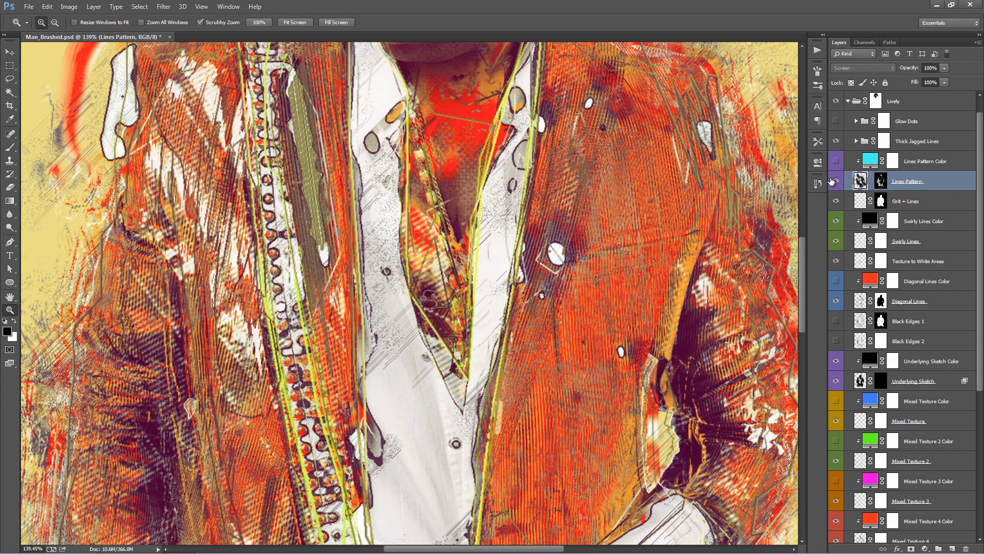
click(832, 181)
click(832, 181)
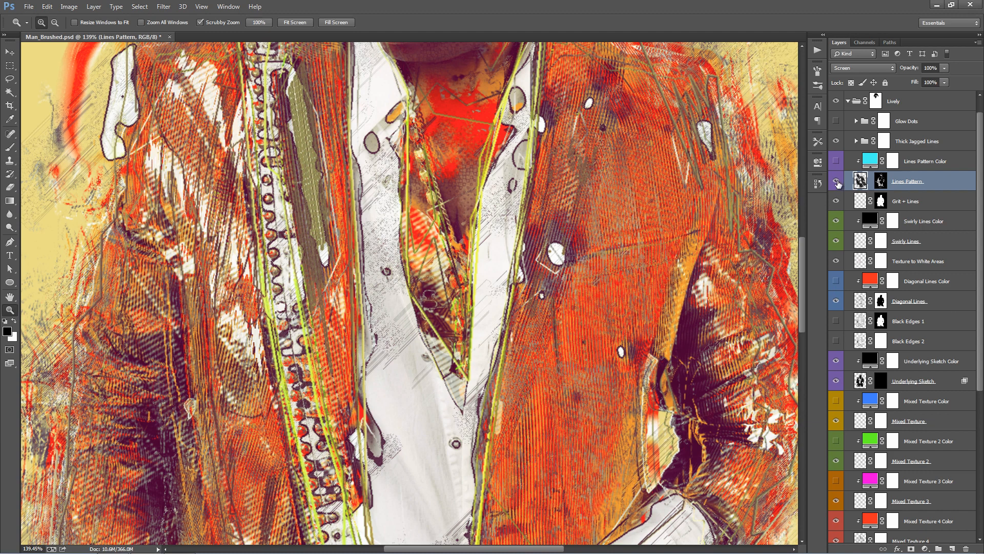
key(ctrl+0)
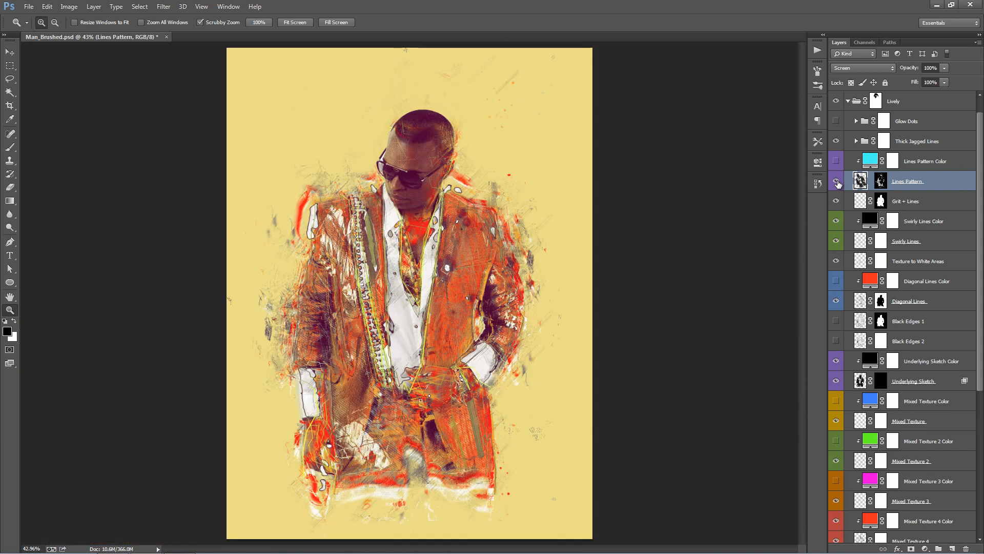
- Show the Lines Pattern Color layer and set its fill colour to green #0cf81c
click(923, 163)
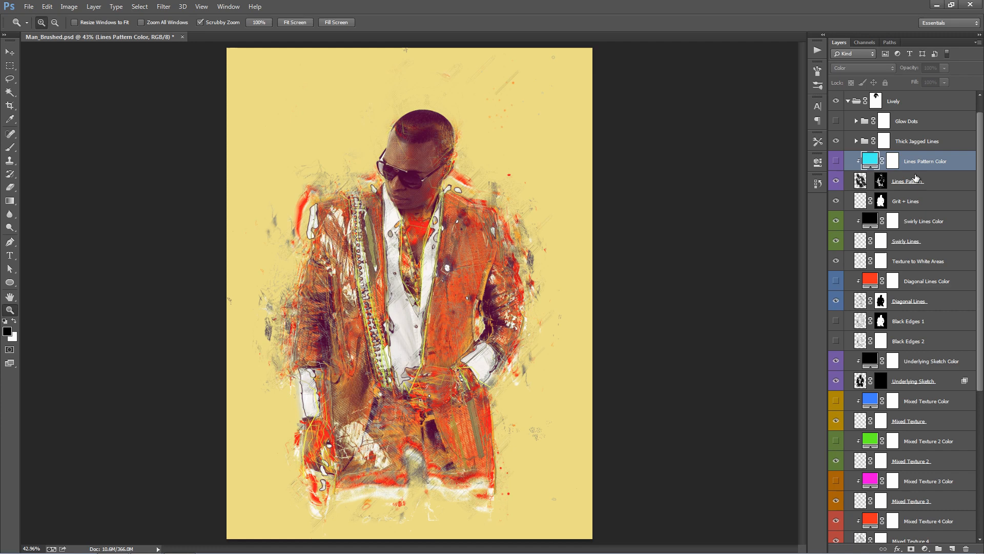
click(835, 162)
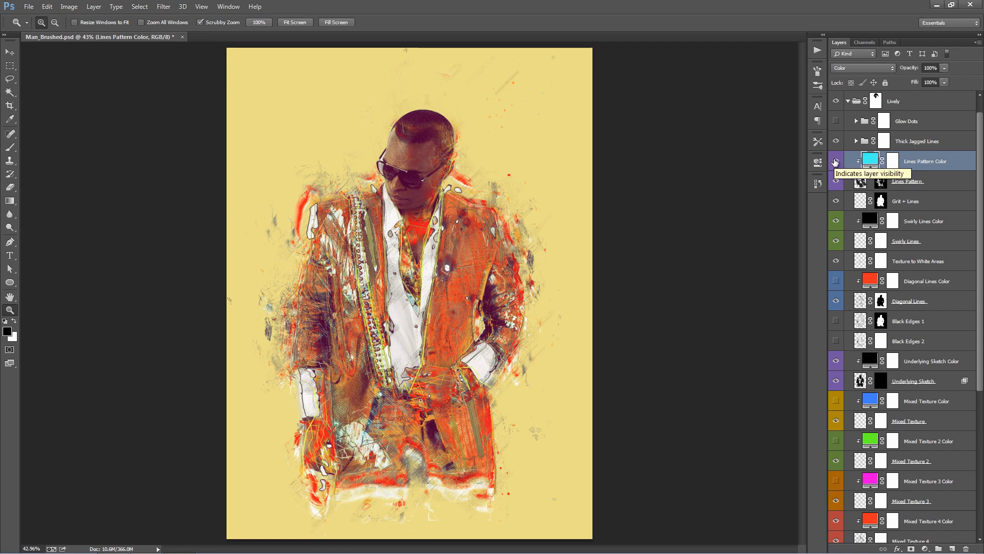
double_click(870, 160)
click(833, 167)
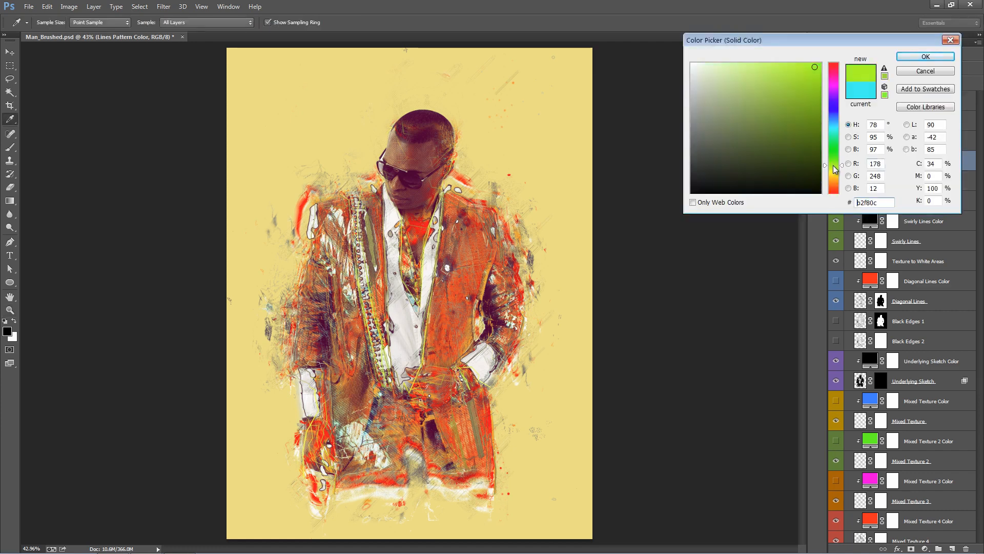
drag(833, 167, 834, 152)
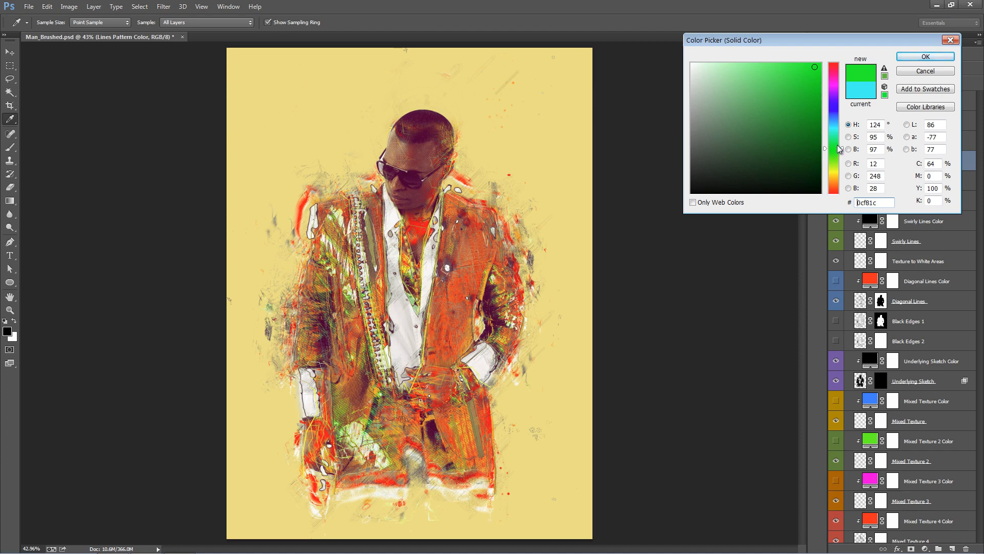
click(937, 56)
key(z)
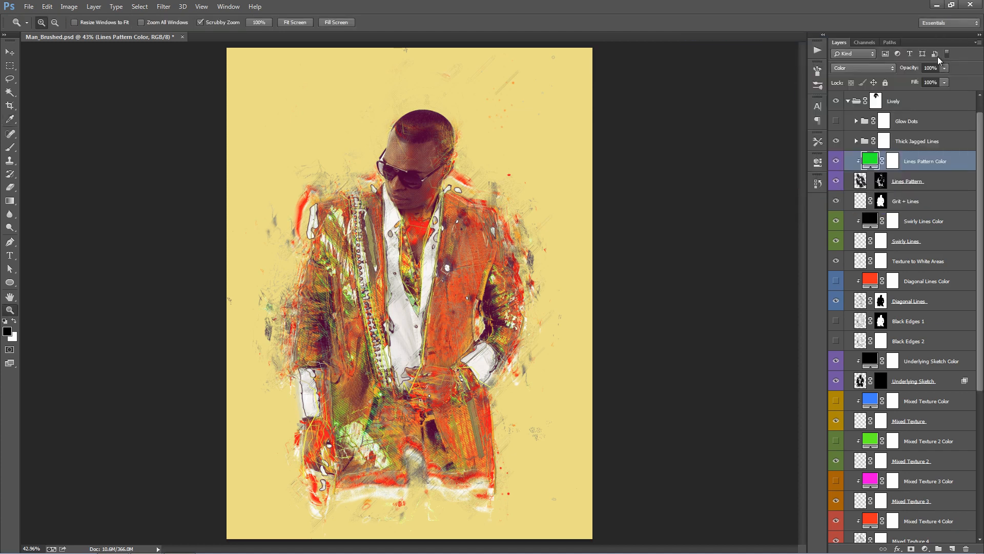
- Move the Grit + Lines layer upward and slightly to the left over the figure
click(934, 183)
click(923, 199)
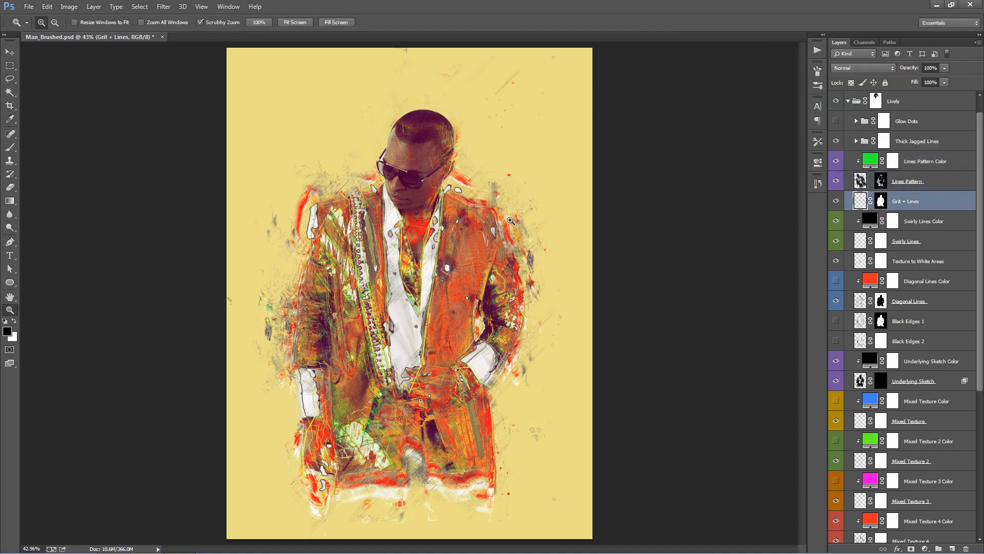
key(v)
drag(512, 271, 496, 219)
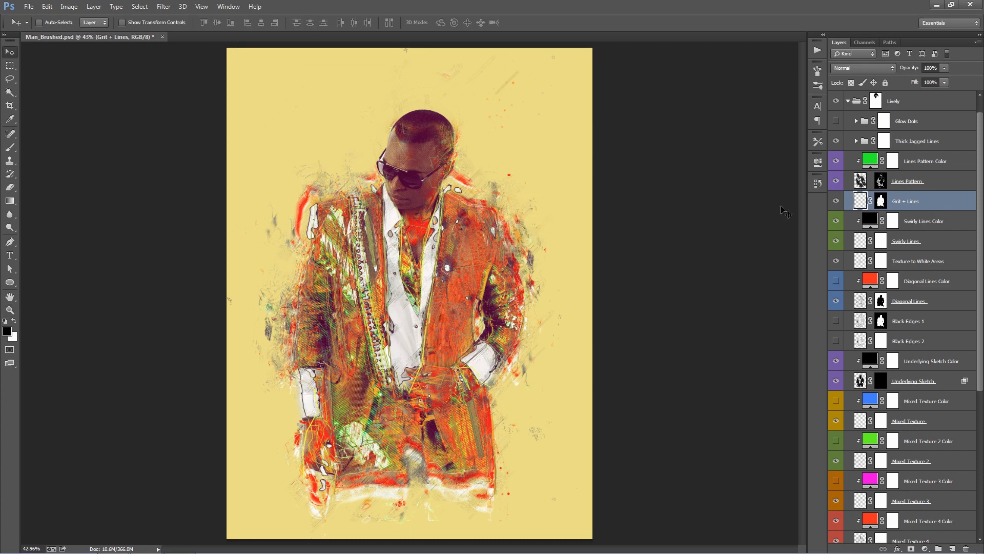
- Select the Swirly Lines layer and reposition its outlines over the jacket and shirt
click(953, 226)
scroll(954, 215, down, 2)
click(921, 204)
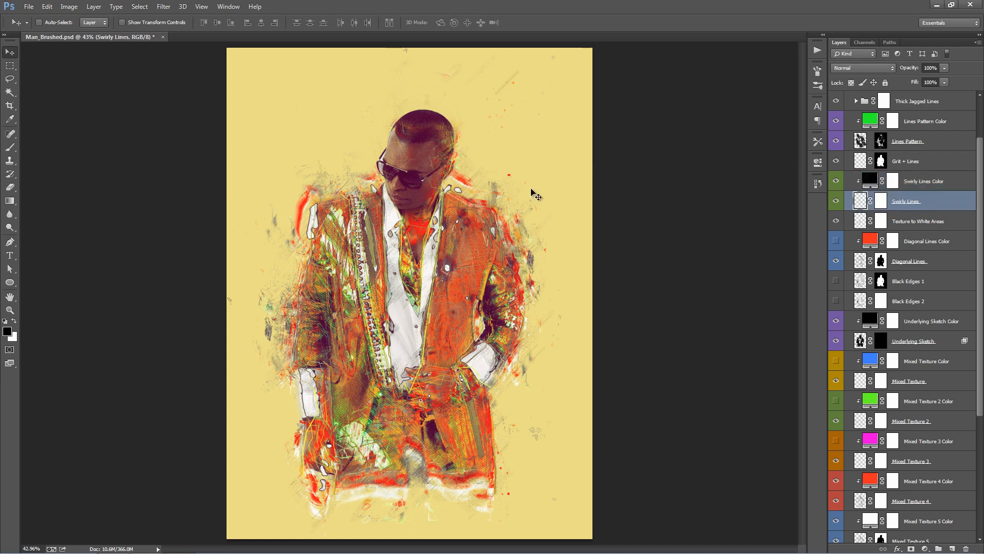
drag(507, 237, 414, 249)
drag(468, 268, 471, 271)
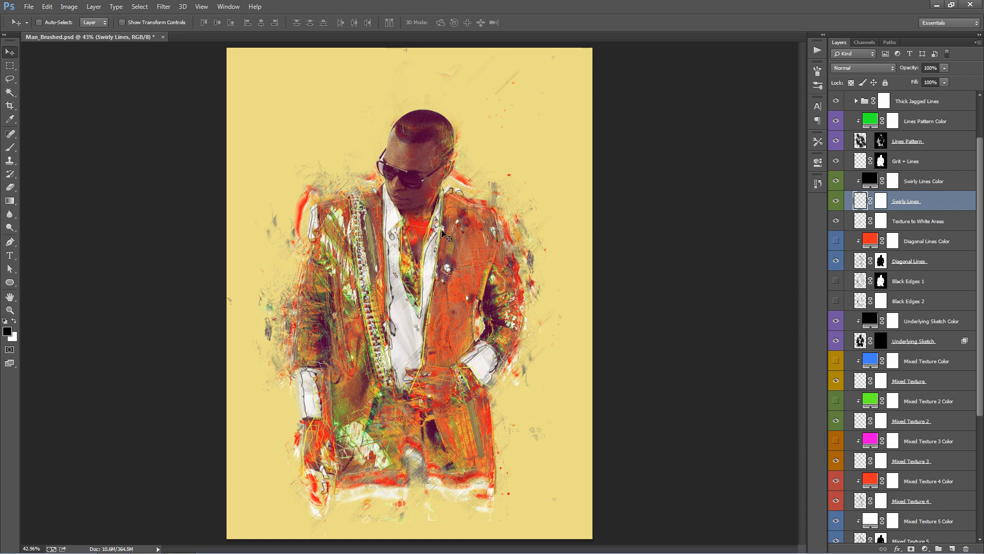
drag(443, 240, 441, 245)
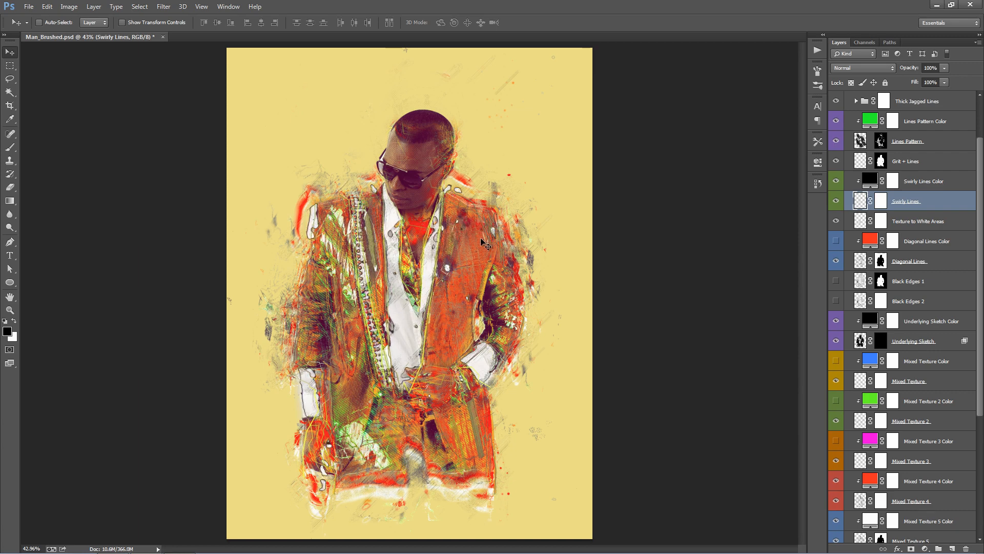
drag(486, 214, 489, 210)
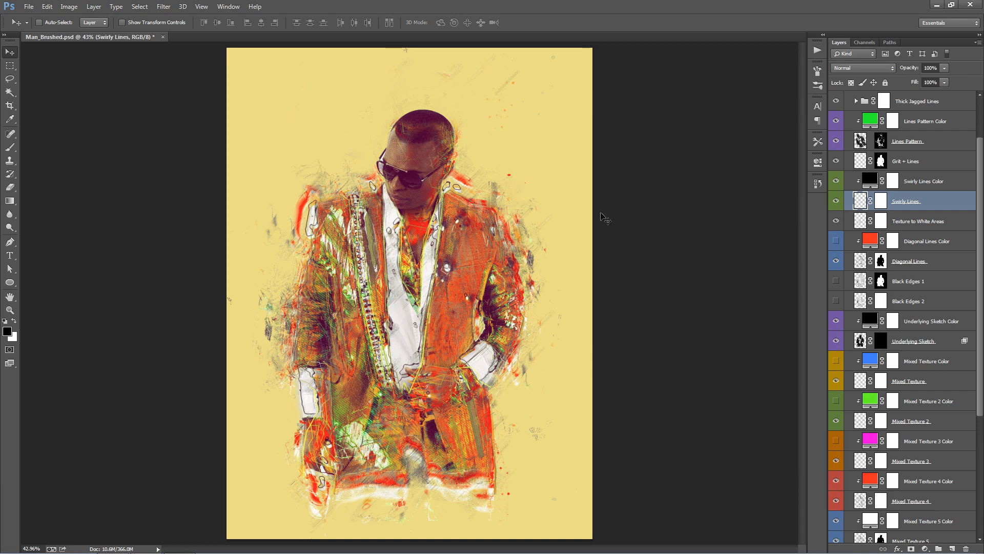
- Set the Swirly Lines Color fill to white #ffffff
double_click(880, 181)
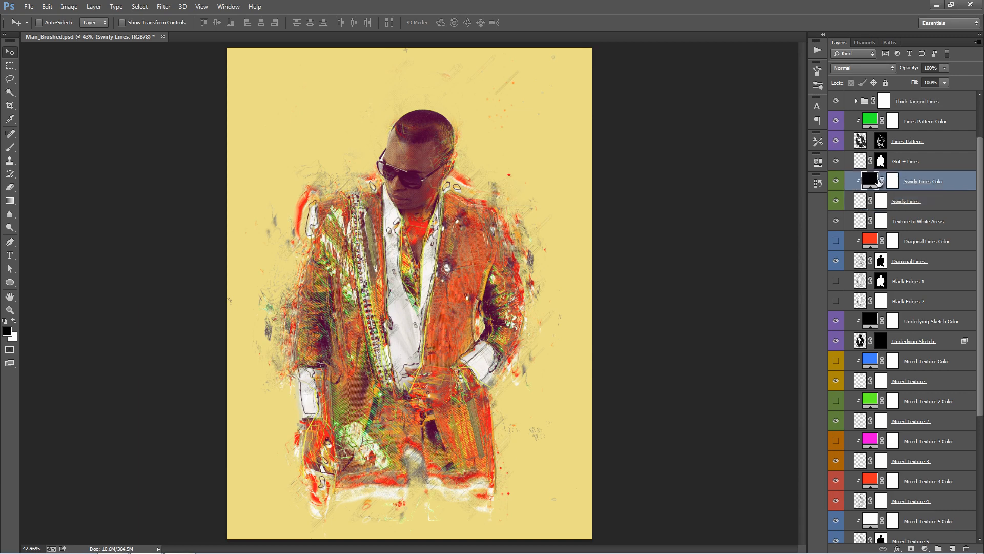
click(417, 222)
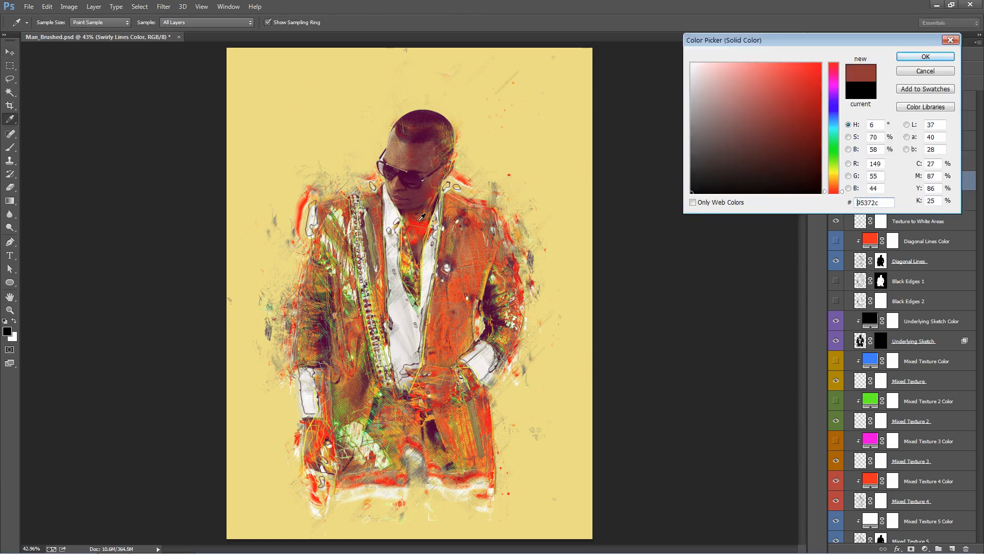
drag(790, 183, 691, 63)
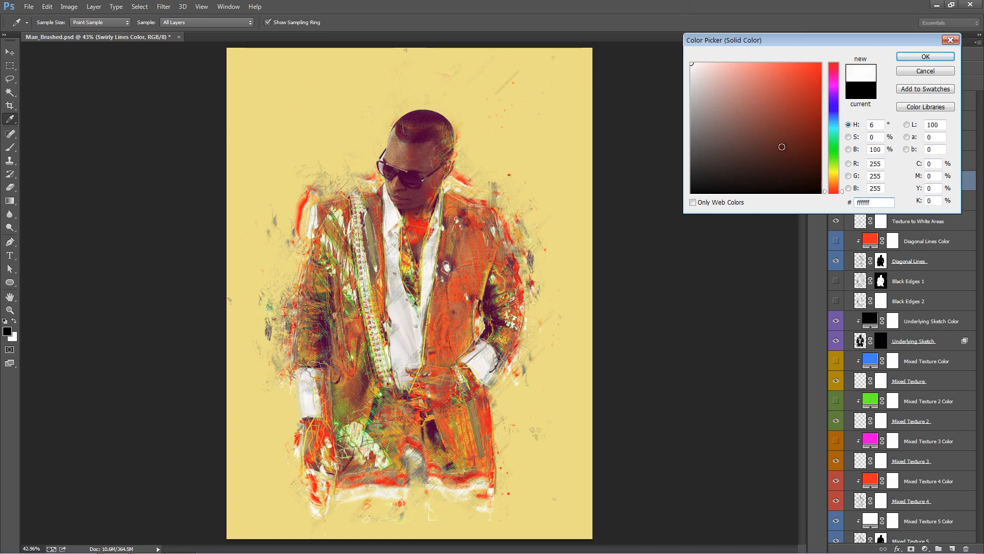
click(935, 57)
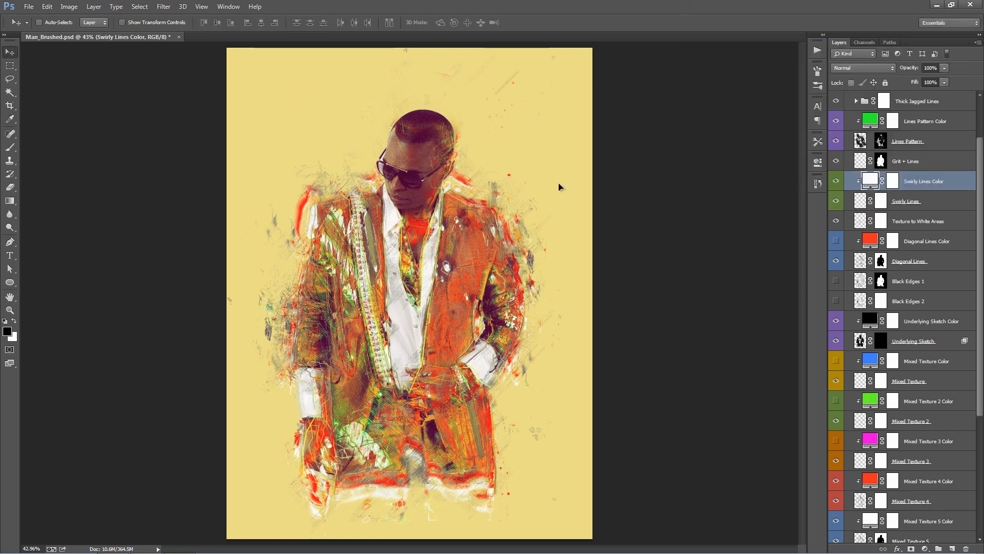
- Nudge the white Swirly Lines layer to a new position over the suit
drag(558, 183, 541, 185)
click(954, 202)
drag(504, 231, 509, 230)
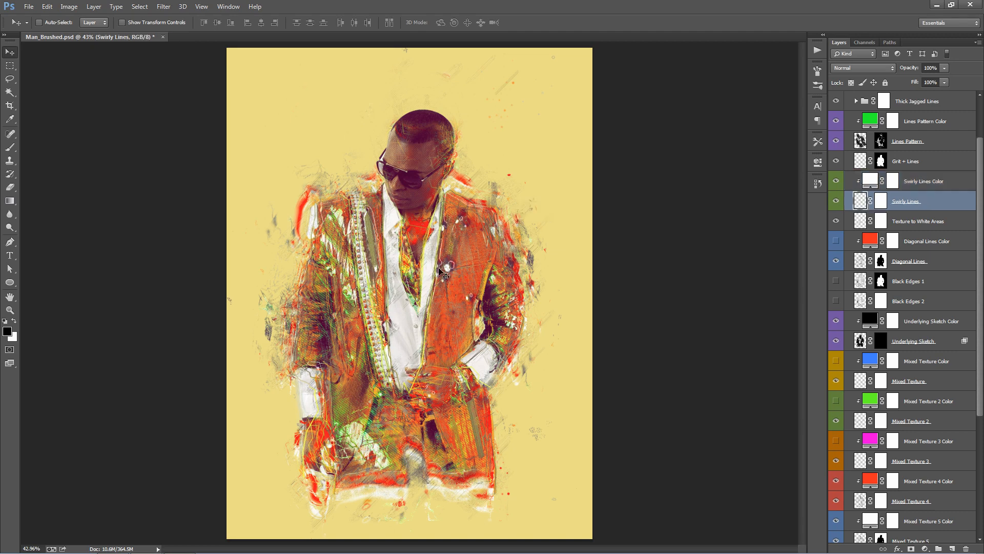
- Compare the artwork with the Diagonal Lines layer hidden and shown
click(935, 224)
scroll(937, 220, down, 2)
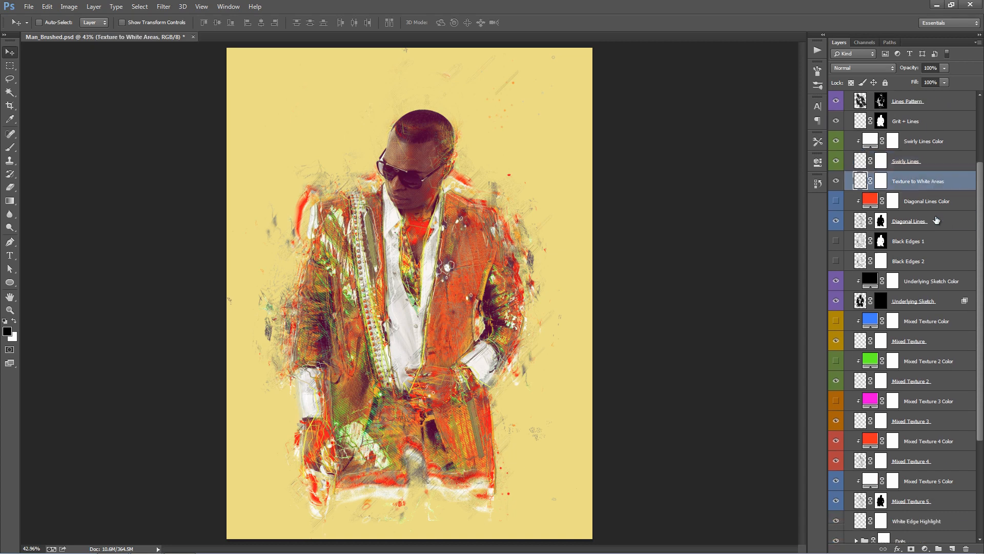
click(939, 222)
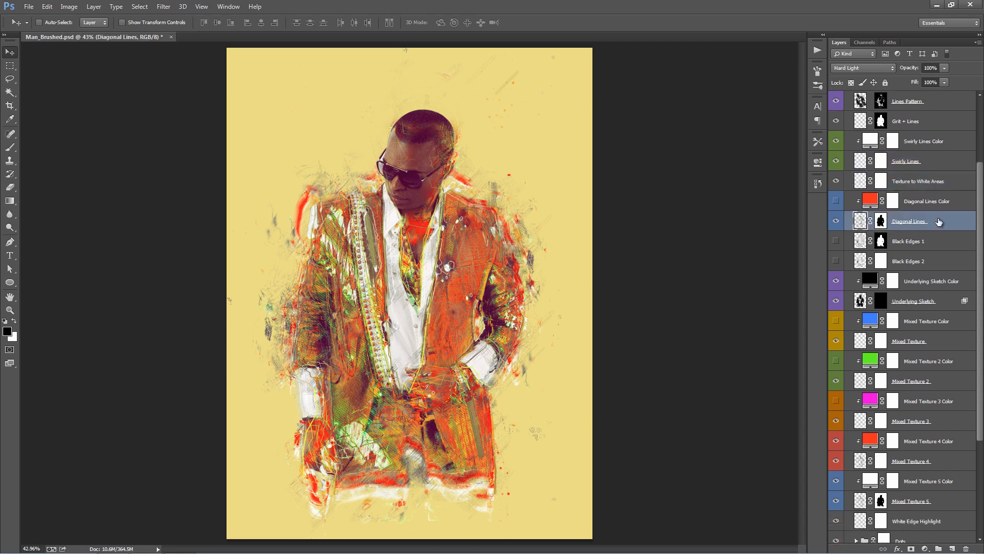
click(837, 221)
click(836, 221)
click(836, 201)
click(836, 220)
click(836, 221)
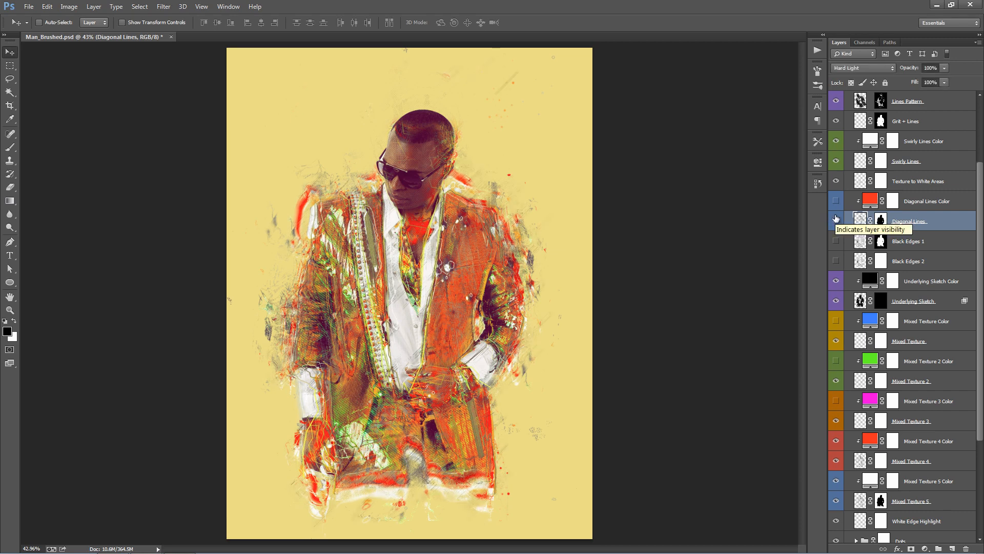
- Preview the Black Edges 1 and Black Edges 2 effects separately, and turn Black Edges 1 on
scroll(836, 219, down, 3)
click(951, 180)
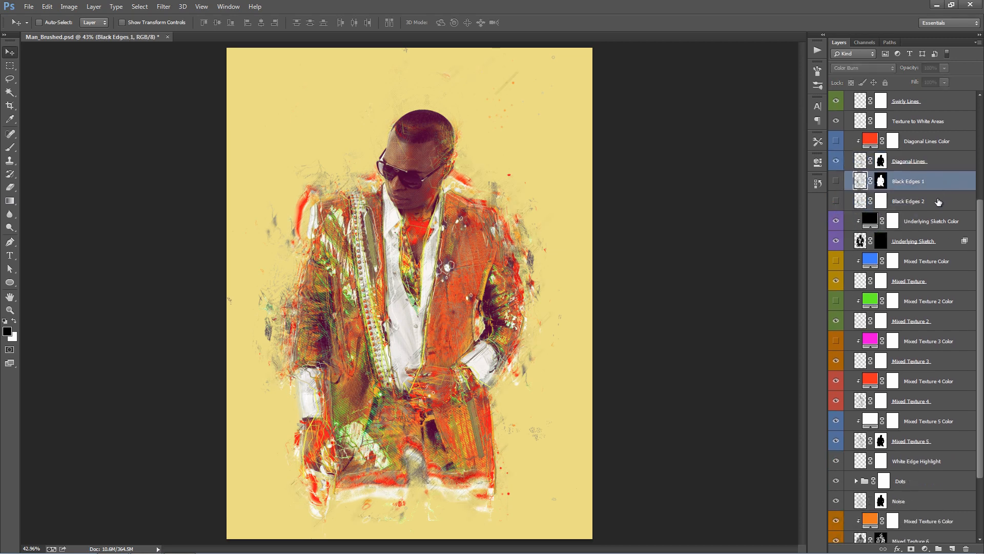
click(938, 201)
click(935, 185)
click(836, 181)
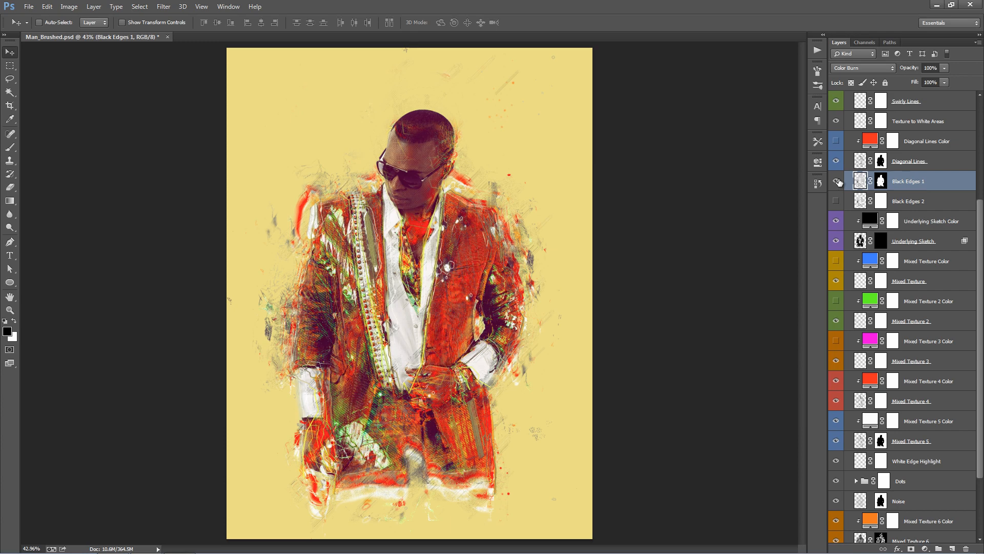
click(837, 181)
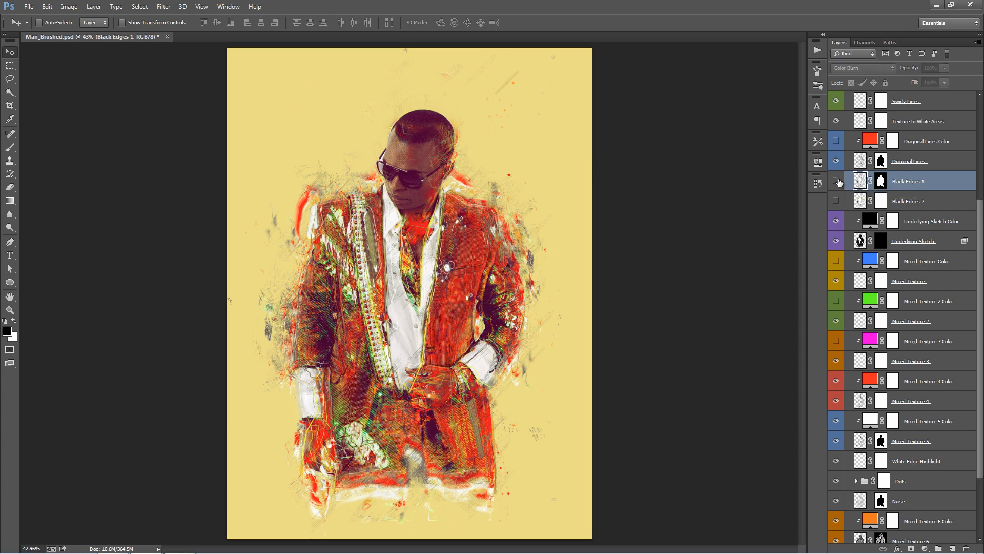
click(836, 200)
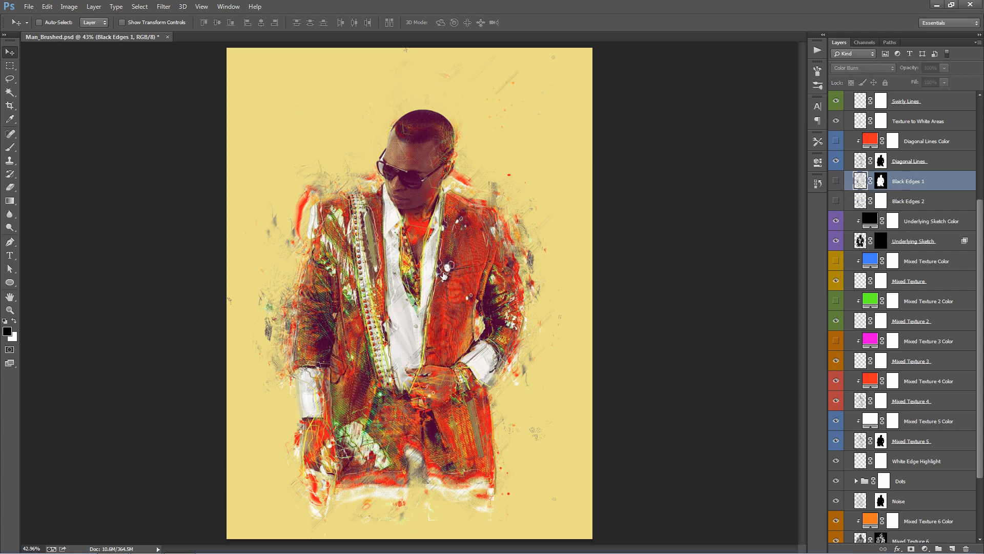
click(836, 200)
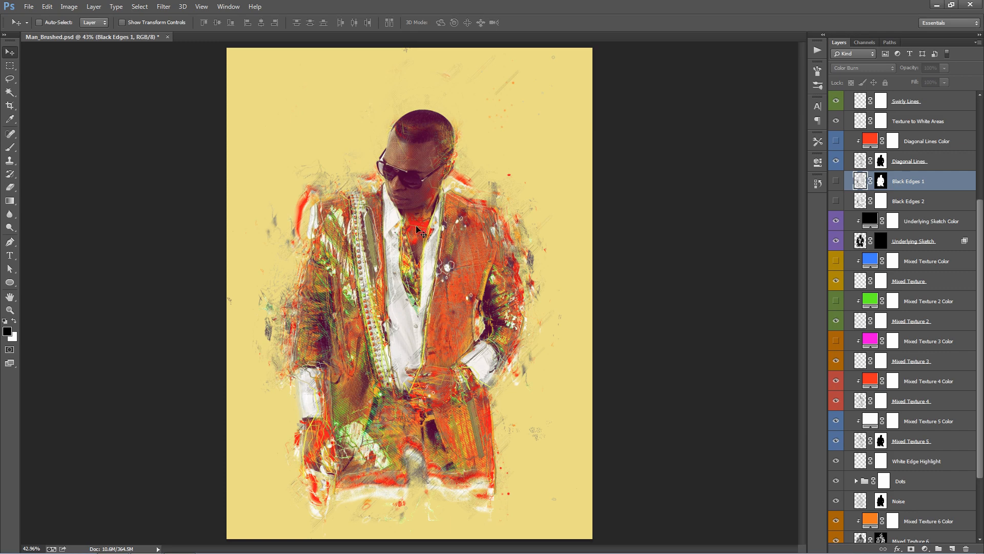
click(837, 185)
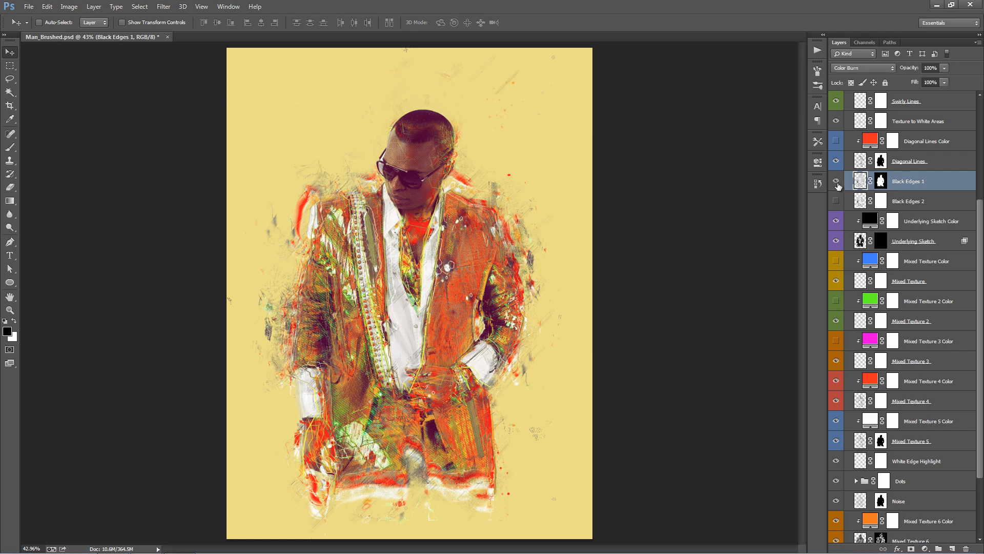
- Hide Black Edges 1, show Black Edges 2, and invert the Black Edges 2 layer mask to black
click(837, 183)
click(837, 200)
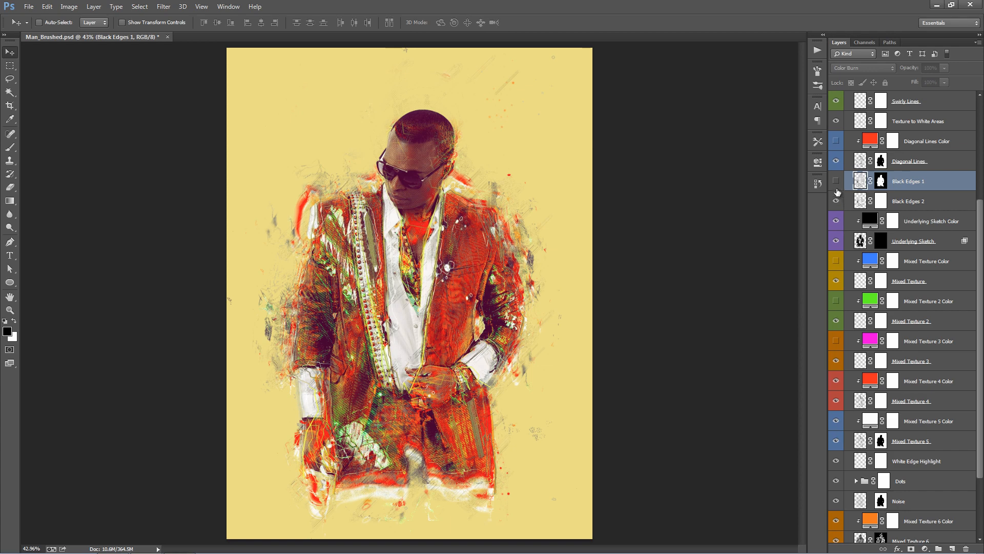
click(837, 200)
click(882, 203)
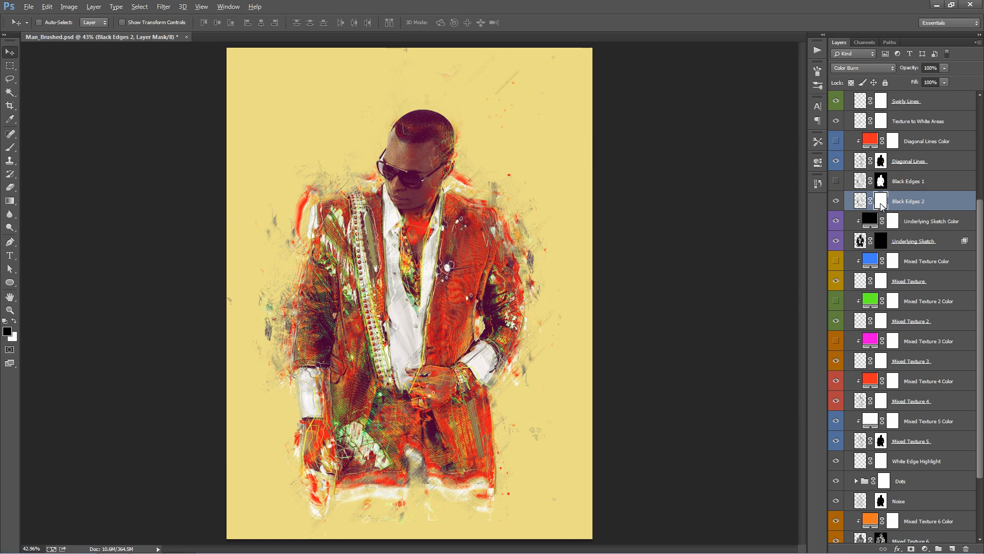
key(ctrl+i)
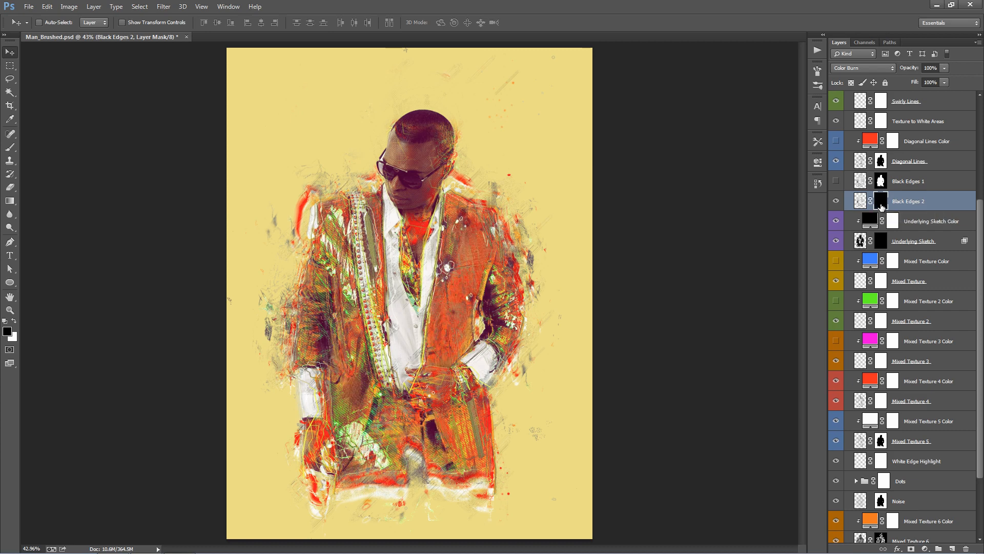
- Paint white on the Black Edges 2 mask to bring back dark edges over the hands, sleeves and jacket shoulders
key(b)
key(x)
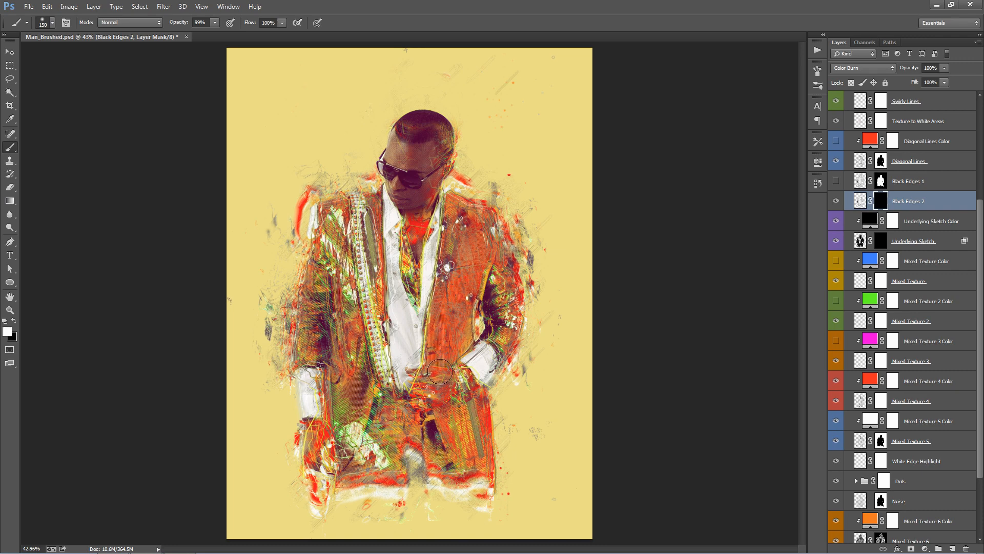
mouse_move(440, 370)
mouse_down()
mouse_move(482, 339)
mouse_move(426, 379)
mouse_move(499, 327)
mouse_up()
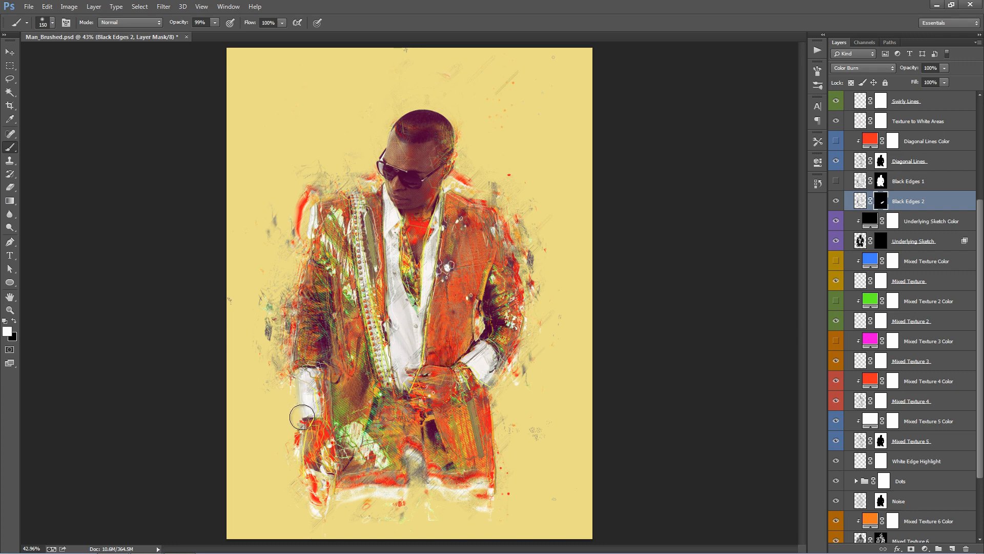
mouse_move(426, 401)
mouse_down()
mouse_move(497, 360)
mouse_move(512, 335)
mouse_move(522, 233)
mouse_up()
drag(429, 198, 475, 204)
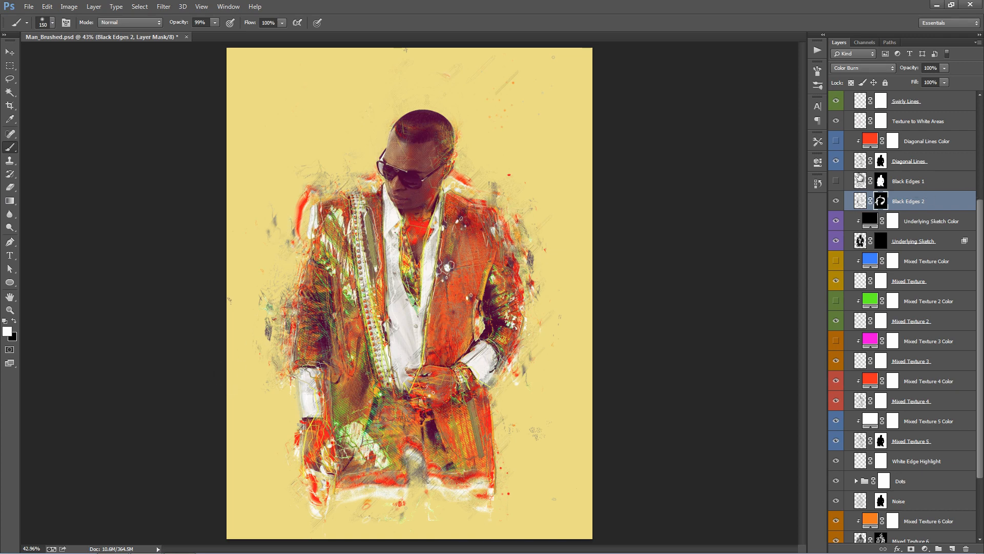
- Compare the artwork with Black Edges 1 shown and hidden alongside the masked Black Edges 2, leaving Black Edges 1 off
click(835, 181)
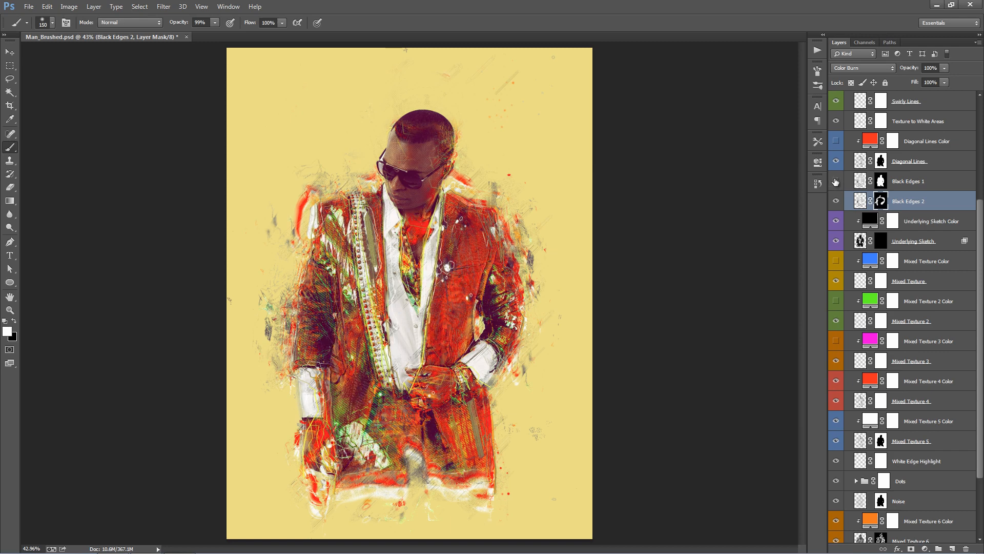
click(836, 181)
click(835, 181)
click(835, 181)
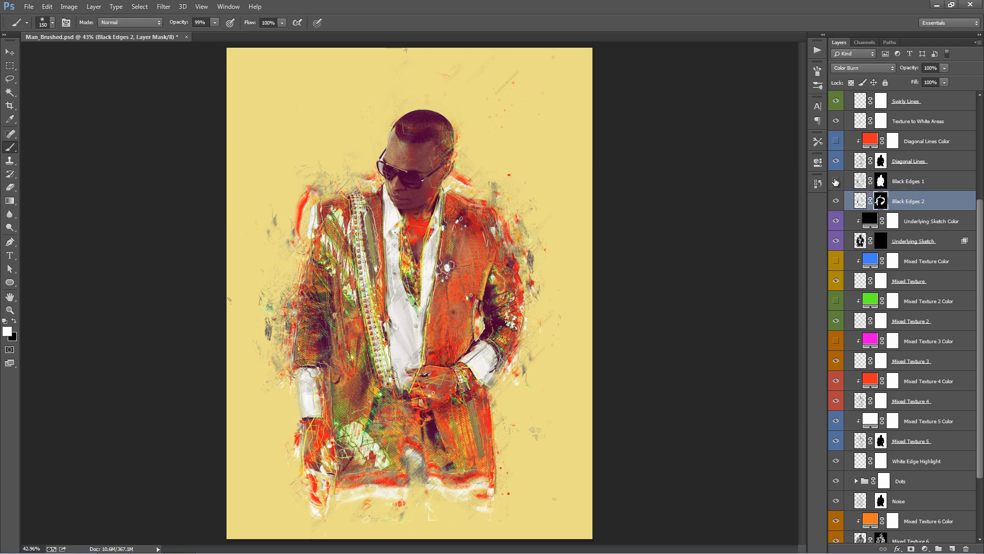
click(920, 181)
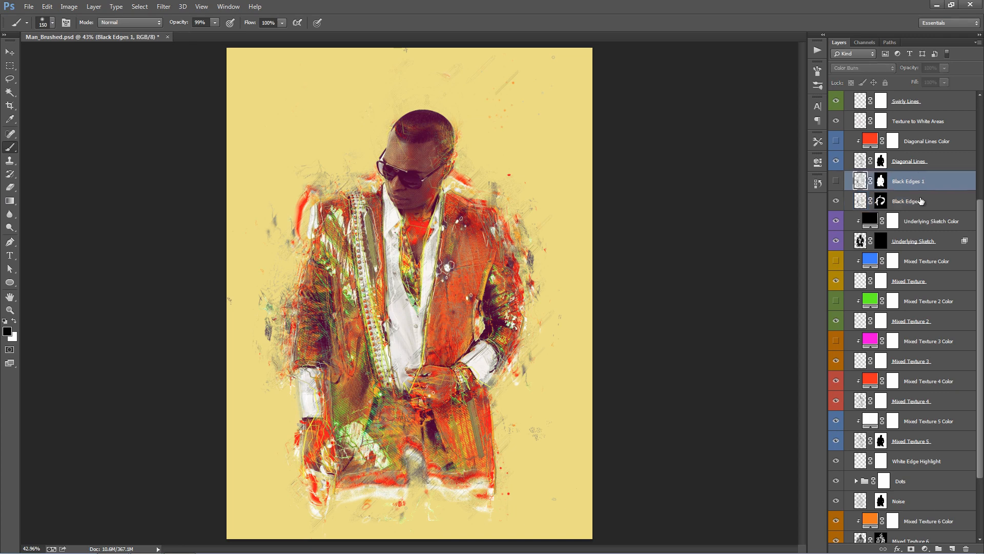
click(919, 196)
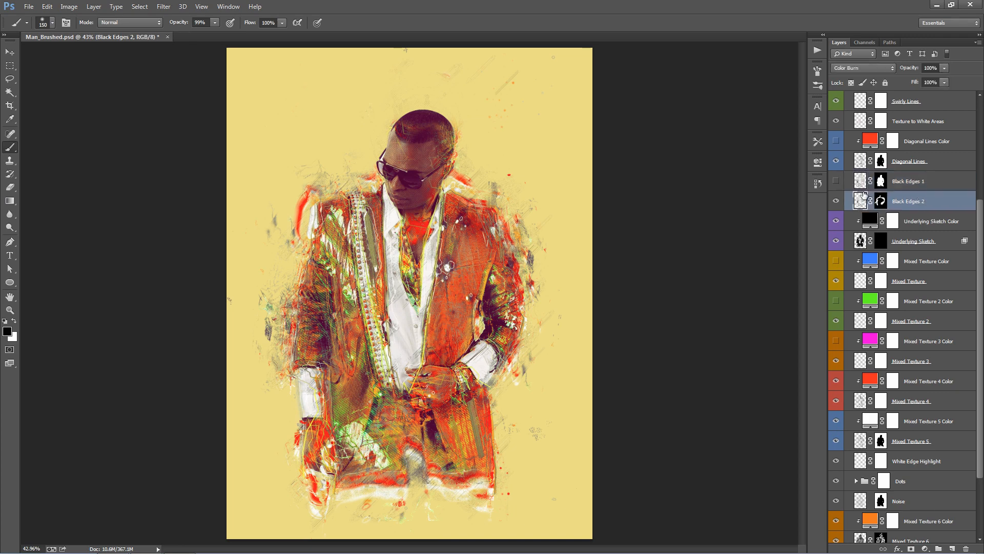
- Check the effect of the Underlying Sketch layer by switching its visibility off and on
click(917, 241)
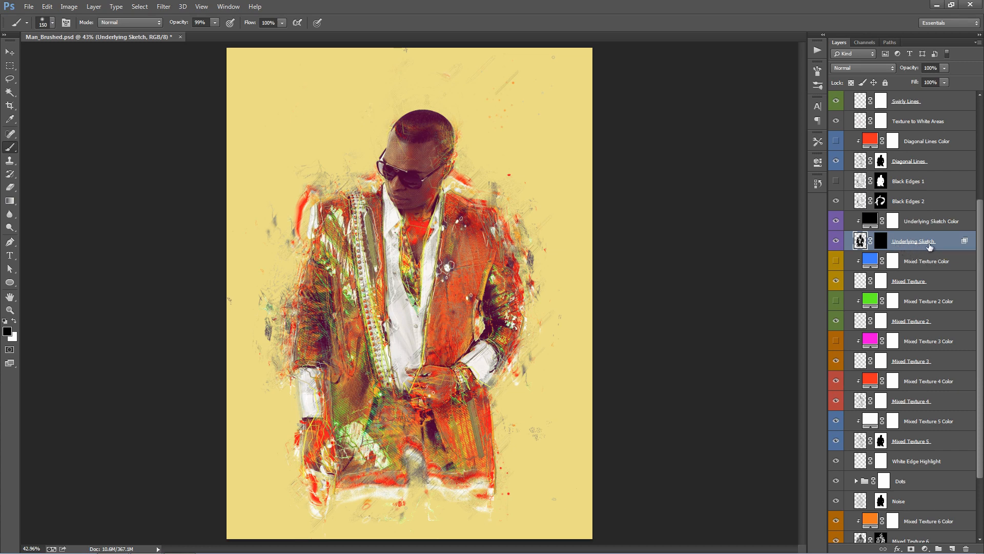
click(838, 242)
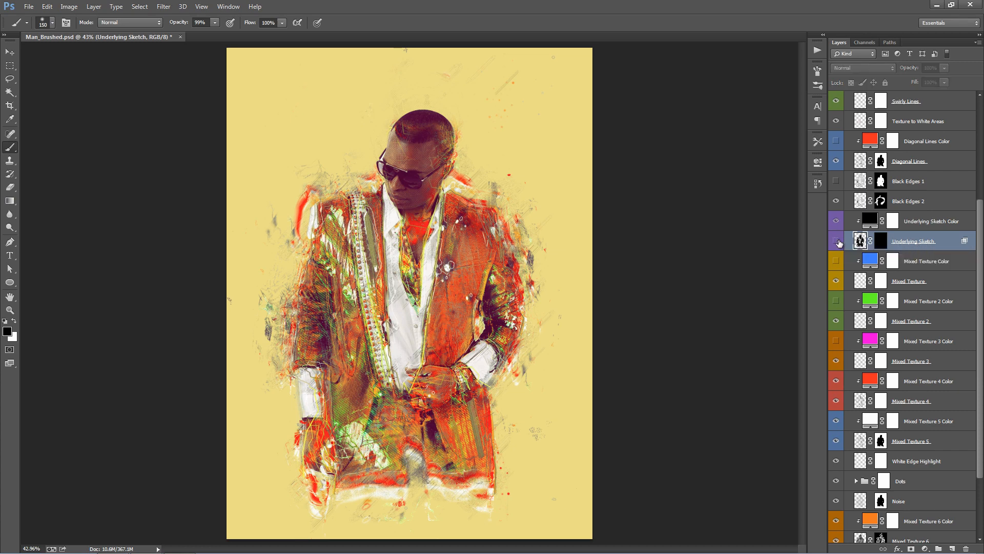
click(838, 242)
click(838, 242)
click(838, 242)
click(838, 243)
click(838, 243)
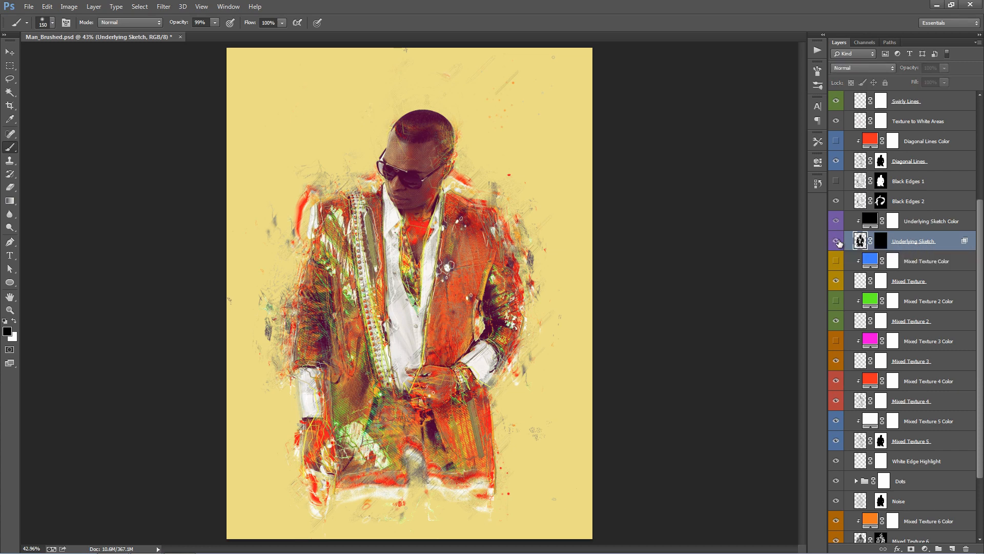
click(839, 243)
click(838, 243)
- Preview the full Underlying Sketch effect by temporarily disabling its black layer mask, and re-enable the mask
key(v)
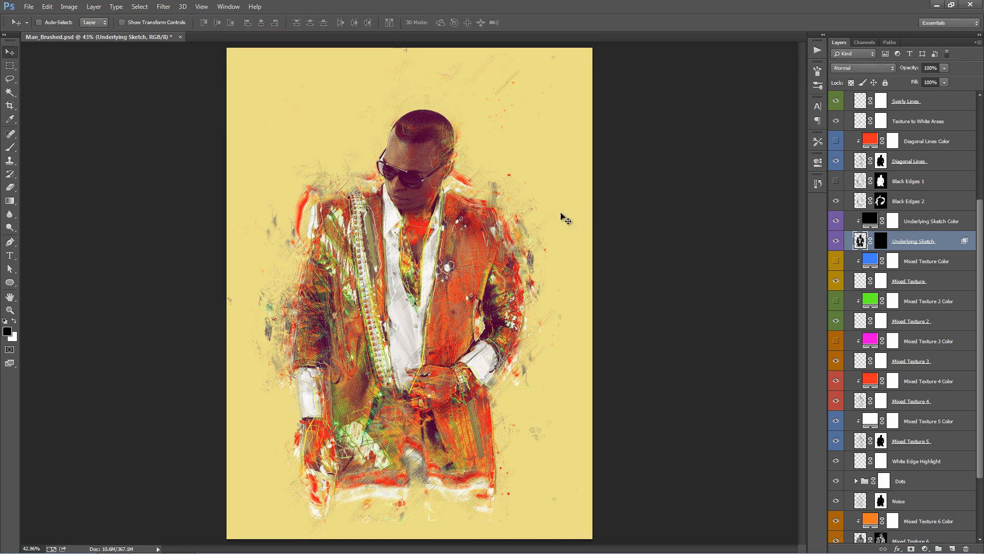
alt+click(855, 222)
click(880, 244)
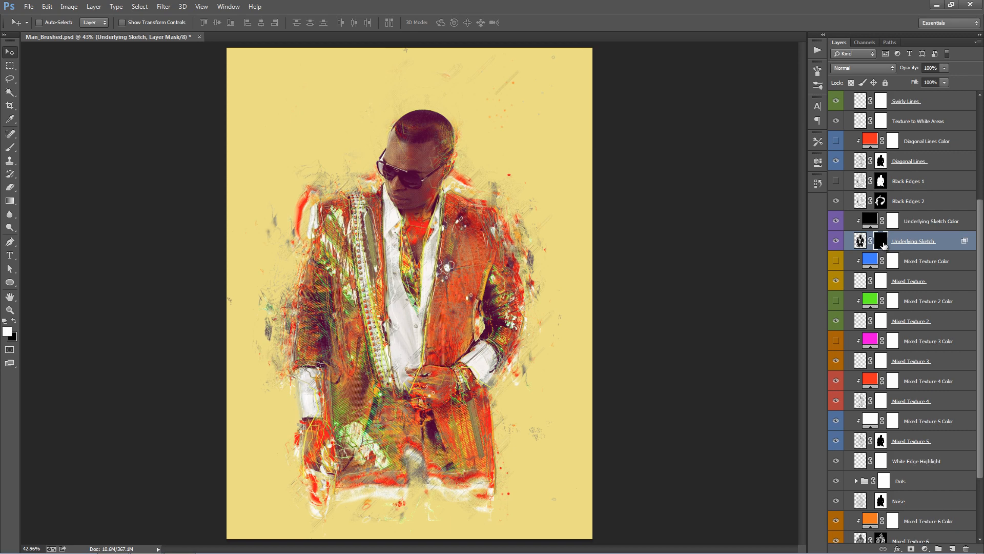
shift+click(883, 245)
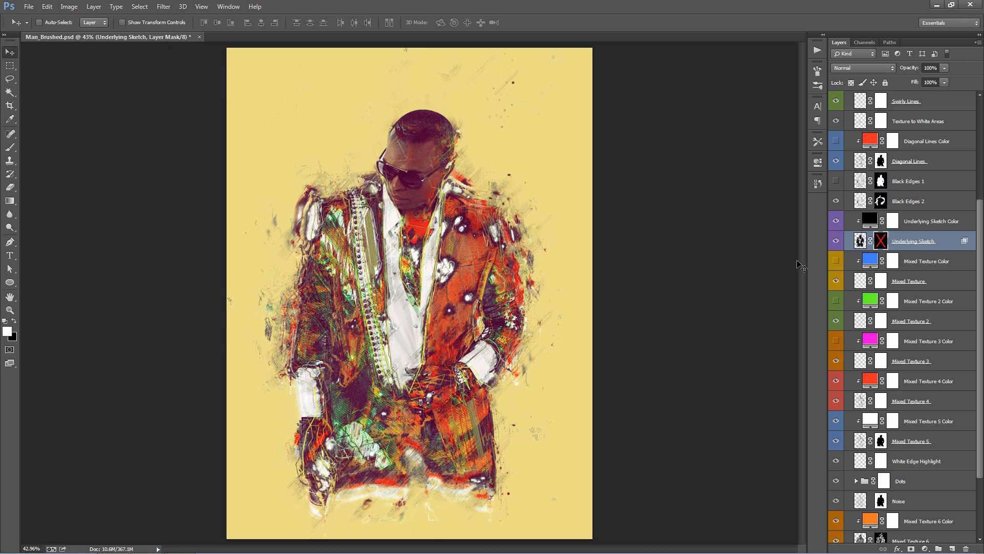
shift+click(881, 241)
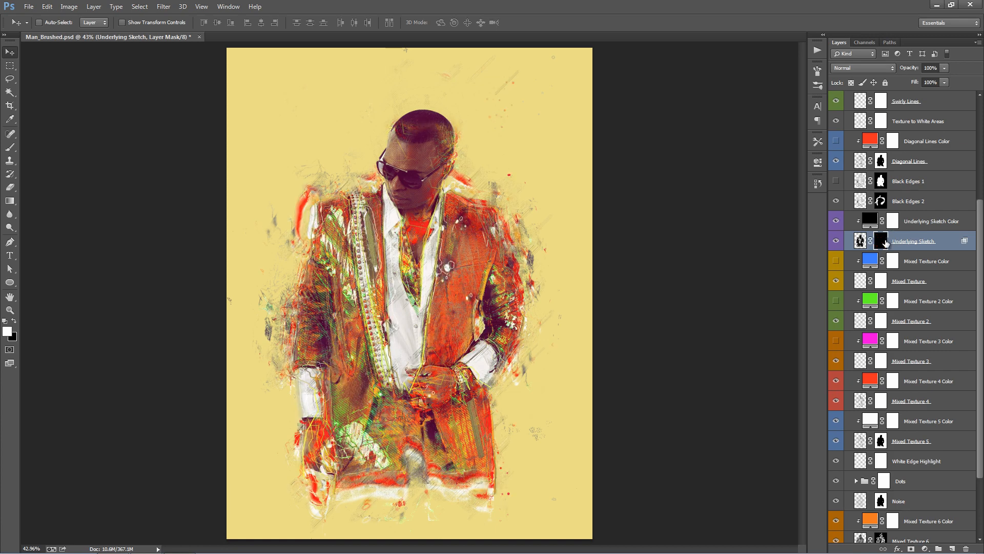
- Paint white on the Underlying Sketch mask to reveal sketch detail over the hand, sleeves, shoulders and lower trousers
key(b)
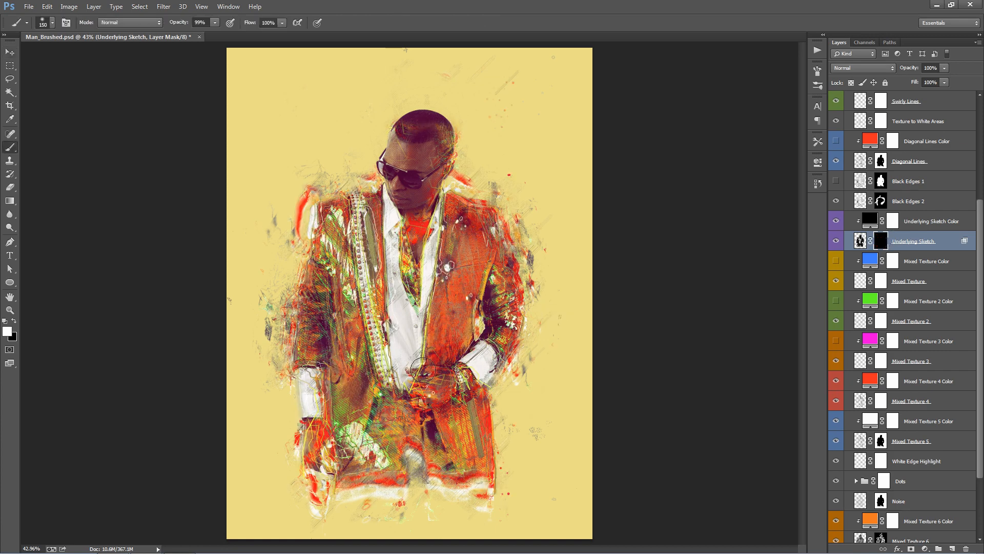
mouse_move(435, 360)
mouse_down()
mouse_move(488, 305)
mouse_move(491, 365)
mouse_move(406, 413)
mouse_move(420, 425)
mouse_move(528, 297)
mouse_move(523, 311)
mouse_move(464, 188)
mouse_up()
mouse_move(322, 202)
mouse_down()
mouse_move(287, 372)
mouse_move(293, 335)
mouse_up()
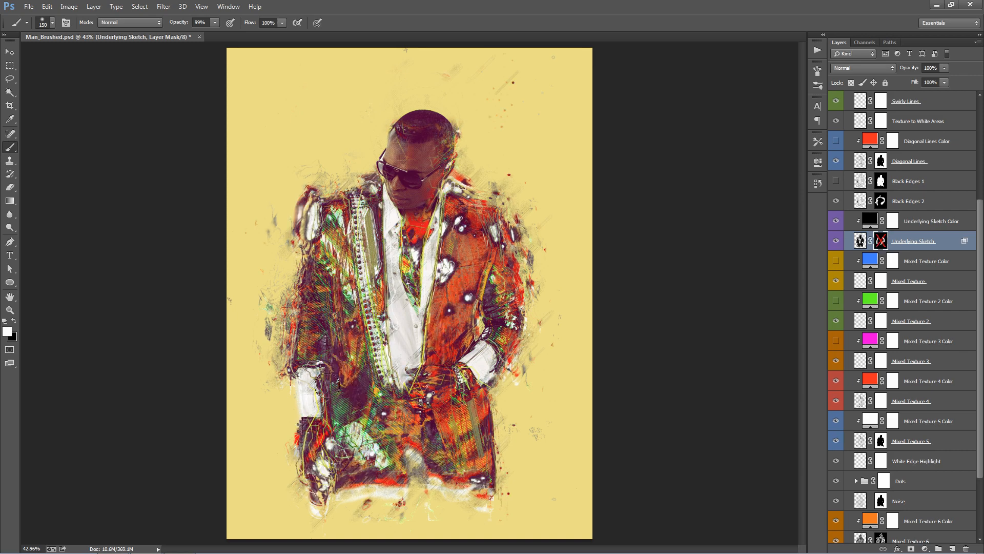
shift+click(881, 241)
mouse_move(361, 487)
mouse_down()
mouse_move(453, 474)
mouse_move(528, 417)
mouse_up()
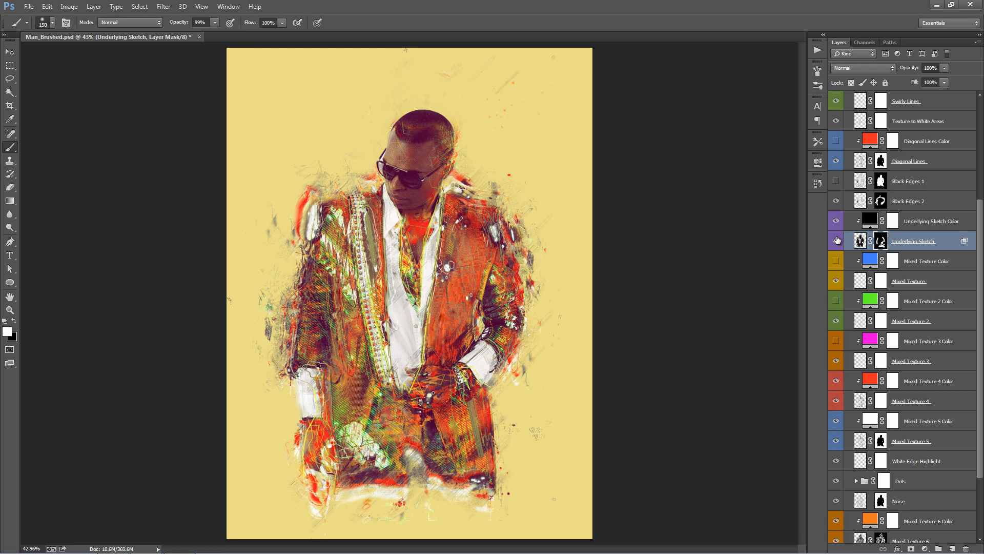
- Recolour the Underlying Sketch Color fill to bright green, and hide the Underlying Sketch layer
double_click(867, 224)
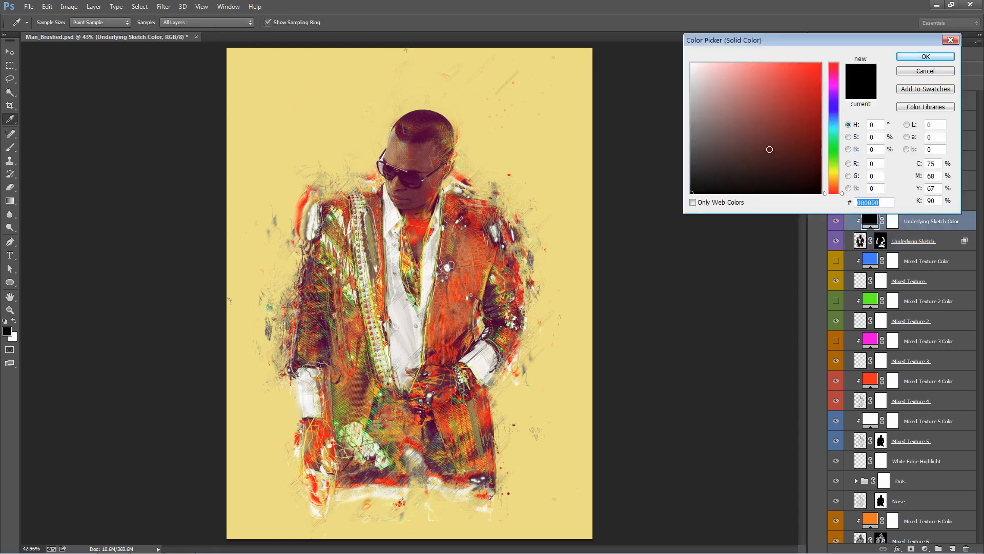
drag(836, 94, 834, 124)
drag(818, 106, 859, 24)
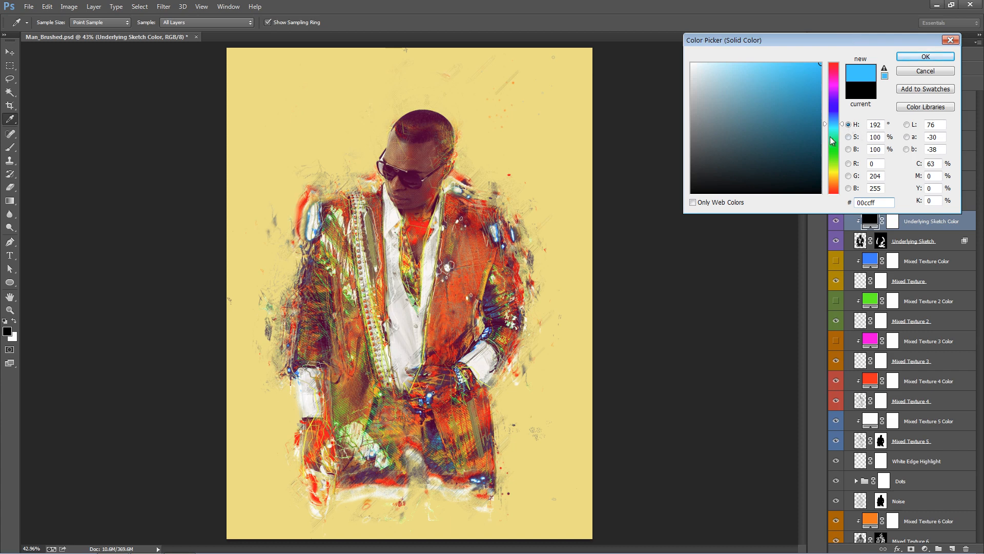
drag(830, 136, 834, 152)
click(929, 57)
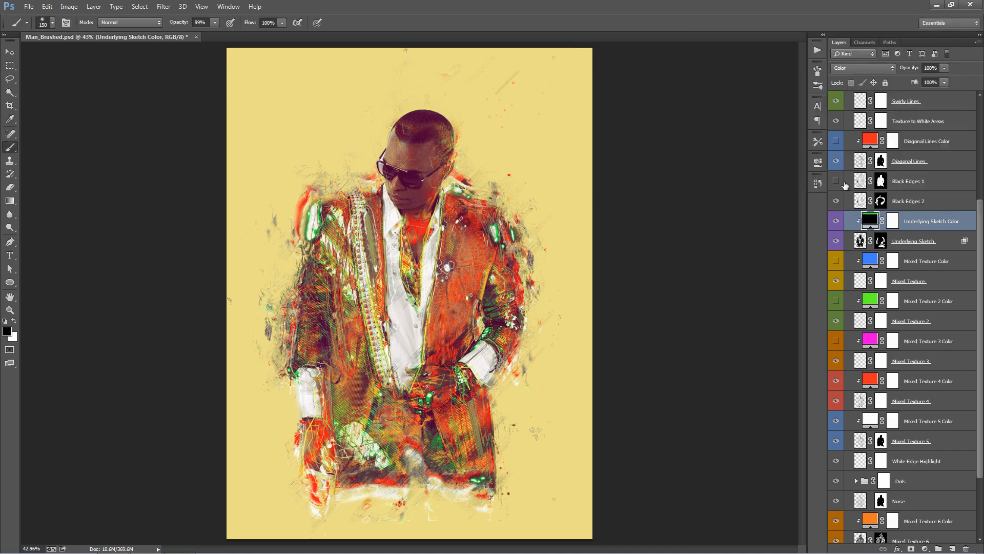
click(836, 241)
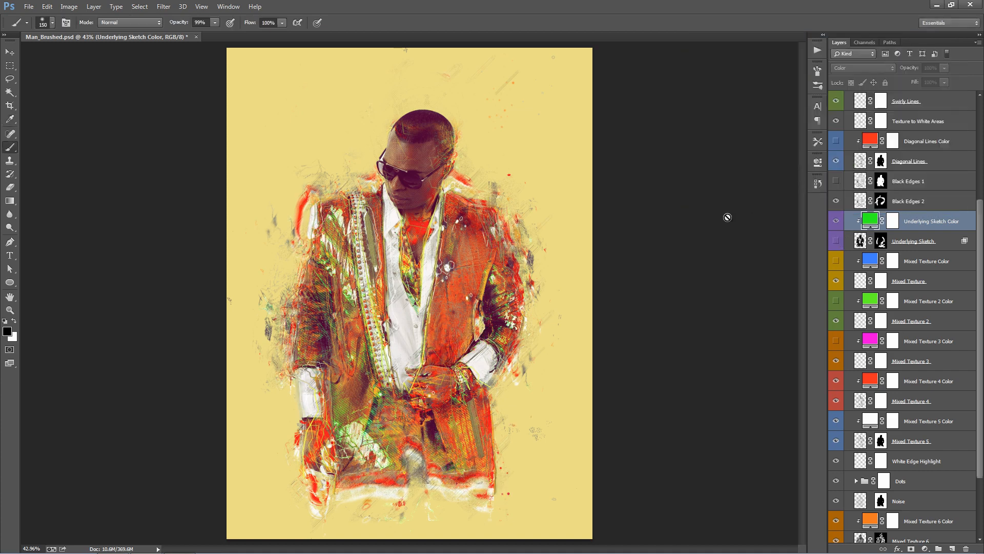
- Review how the colour-coded fill layers pair with their effect layers, from Diagonal Lines down to Mixed Texture
click(922, 261)
scroll(906, 219, down, 3)
scroll(906, 220, down, 1)
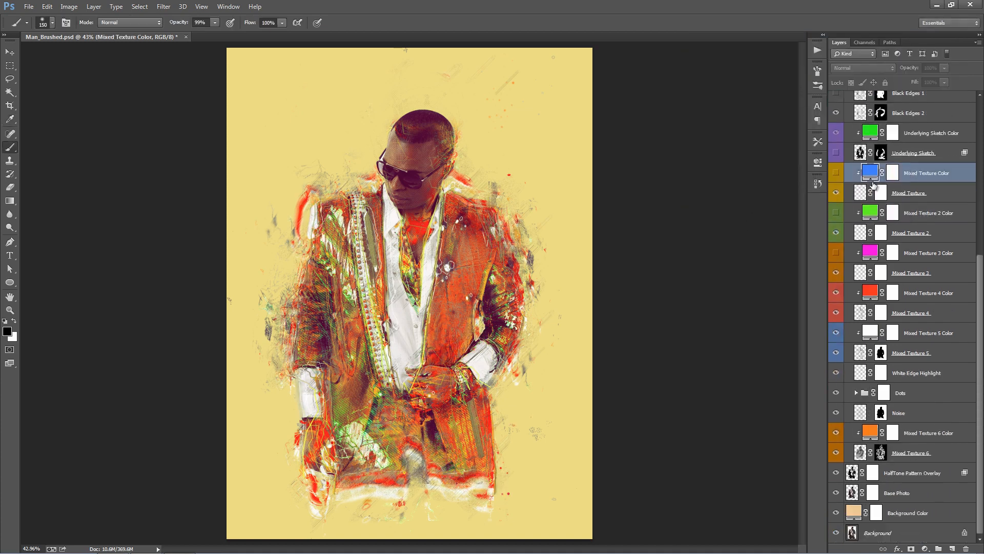
scroll(918, 192, up, 3)
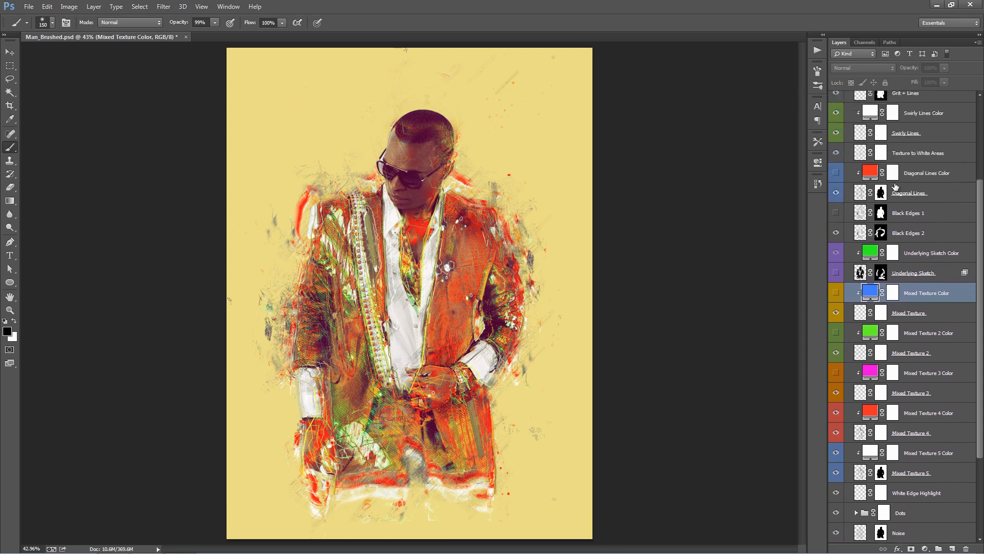
click(923, 176)
shift+click(924, 192)
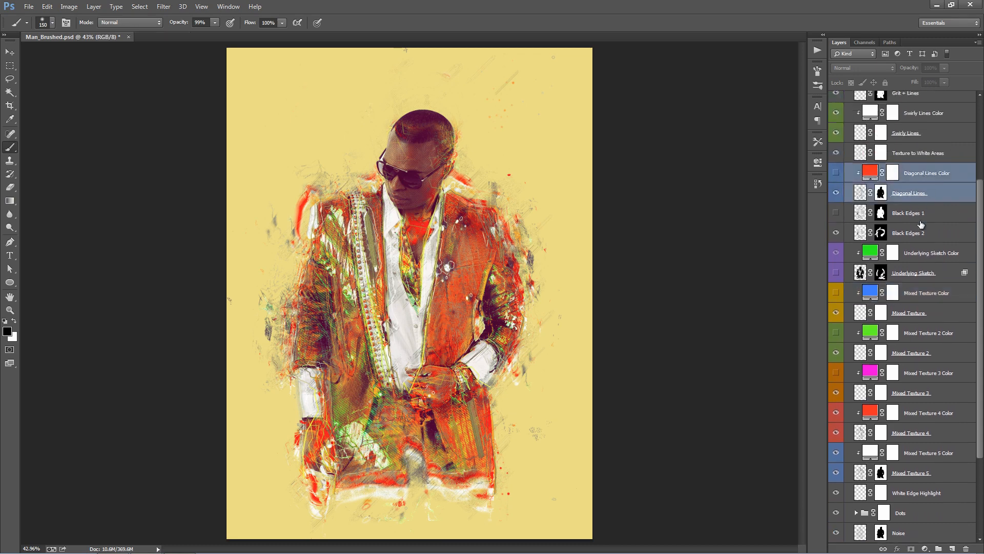
scroll(918, 221, down, 1)
click(916, 219)
click(917, 230)
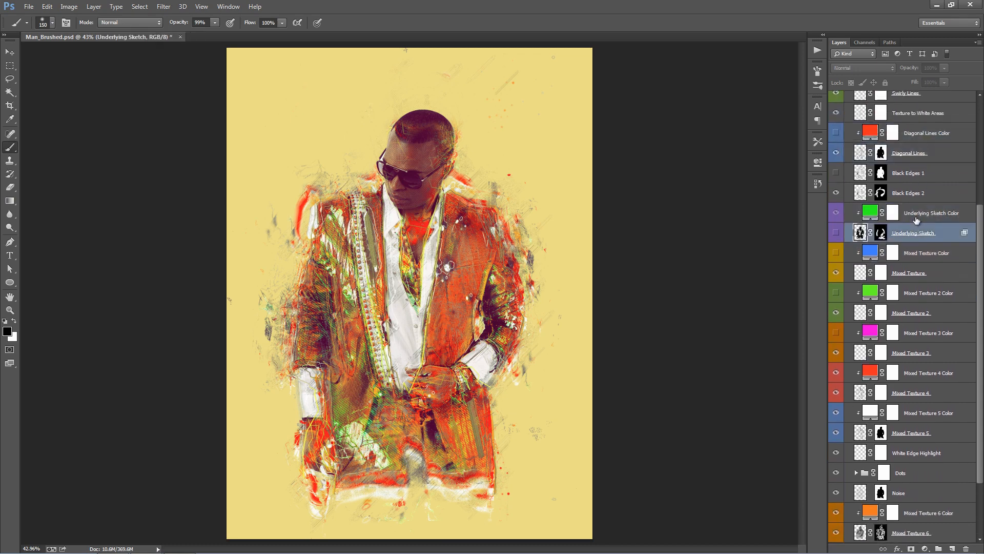
click(917, 218)
scroll(916, 218, down, 1)
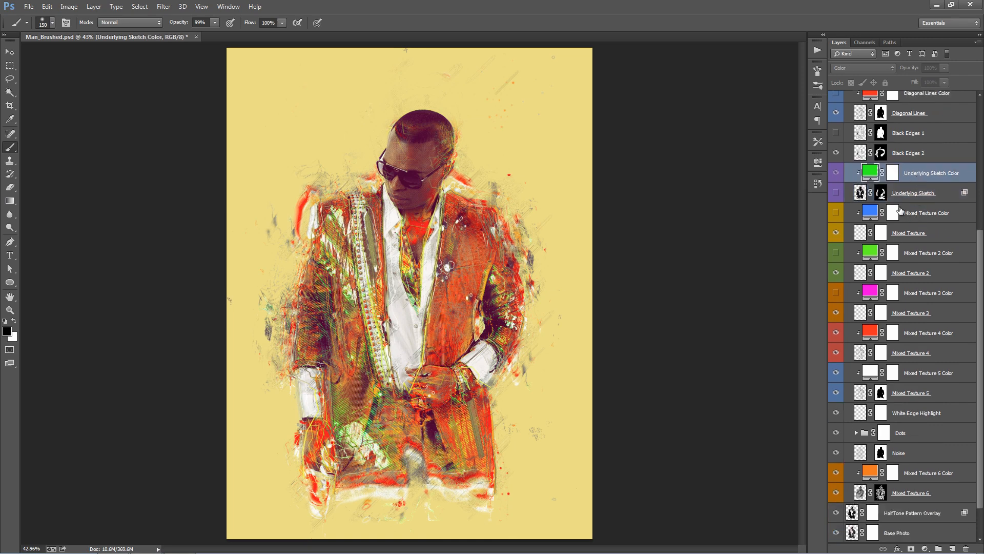
click(904, 194)
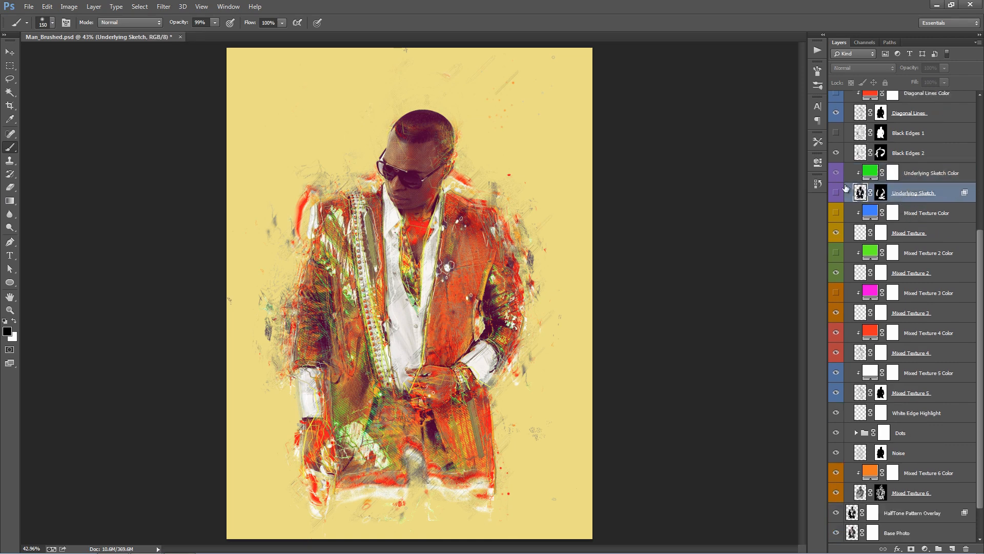
scroll(917, 201, down, 1)
- Compare the artwork with the Mixed Texture layer hidden and shown
click(904, 193)
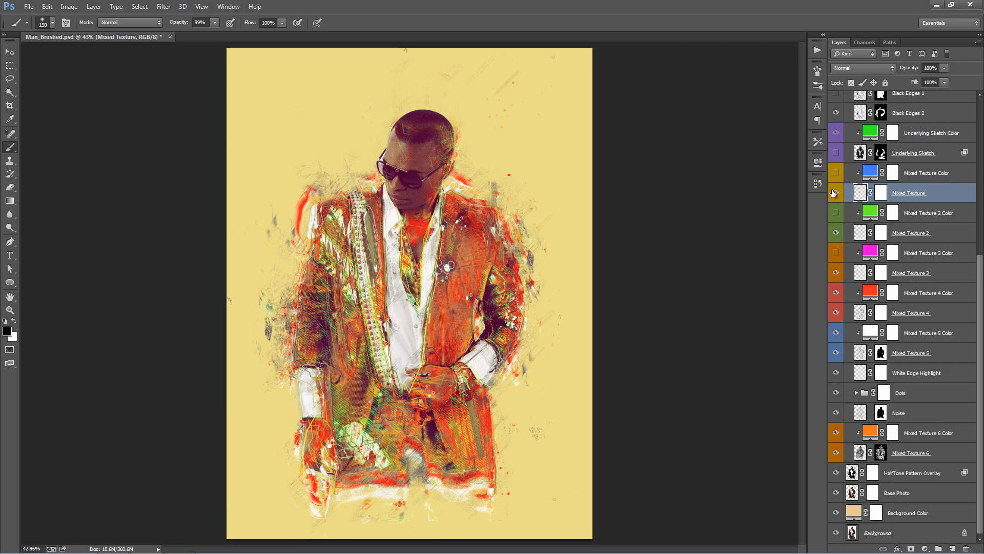
click(836, 193)
click(837, 194)
click(836, 194)
click(836, 194)
- Turn on the Mixed Texture Color fill and set it to yellow #ffd200
click(835, 176)
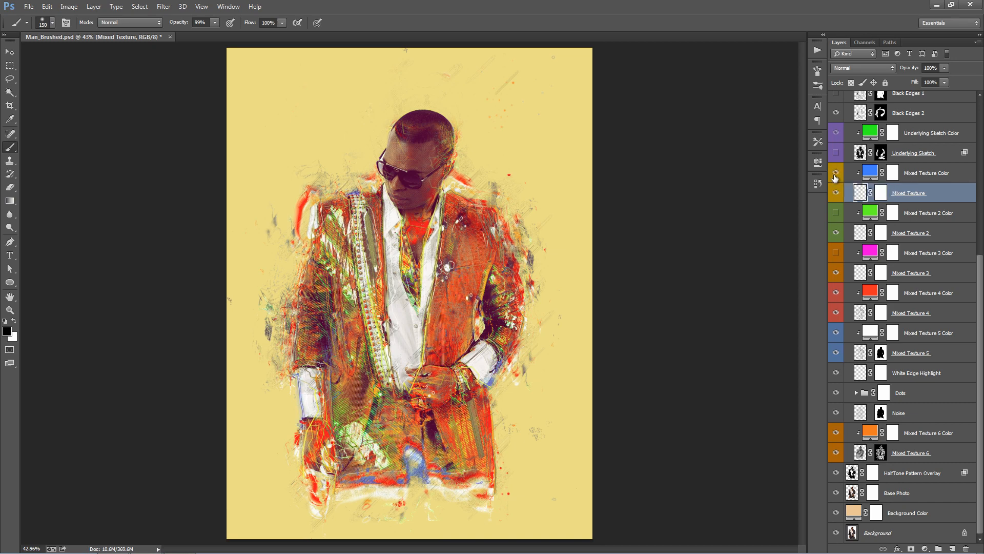
key(v)
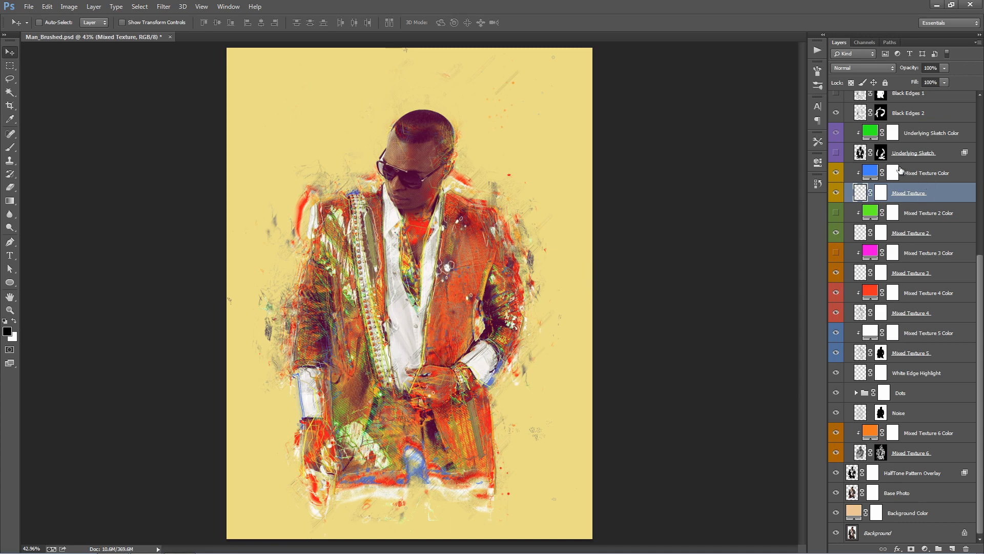
double_click(871, 173)
click(833, 176)
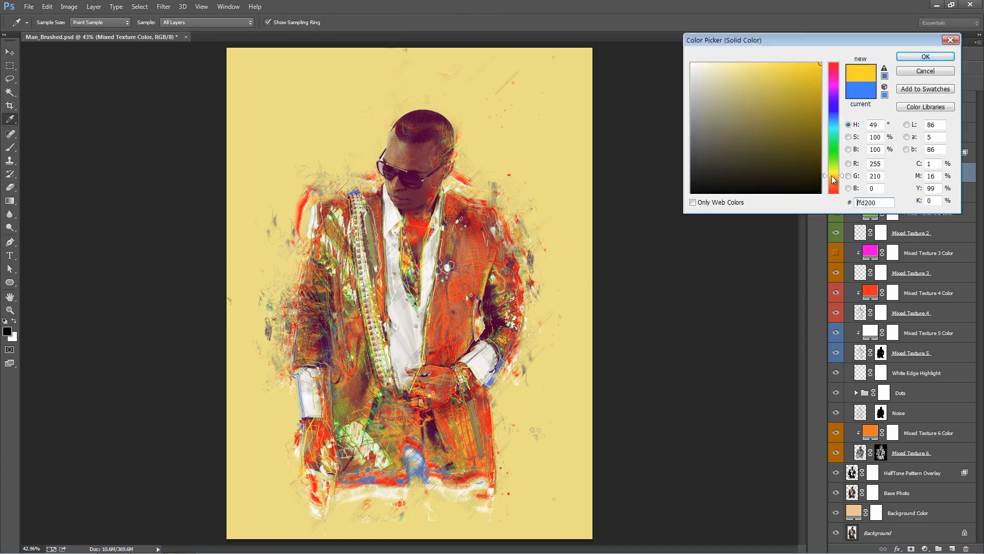
click(942, 59)
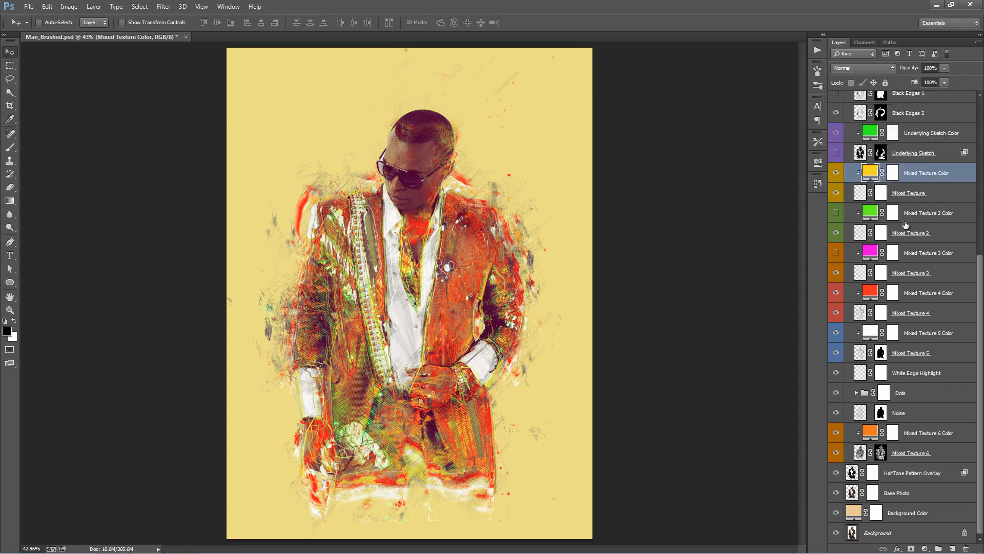
- Turn on the Mixed Texture 2 Color fill, comparing the artwork with it hidden and shown
click(927, 215)
click(837, 214)
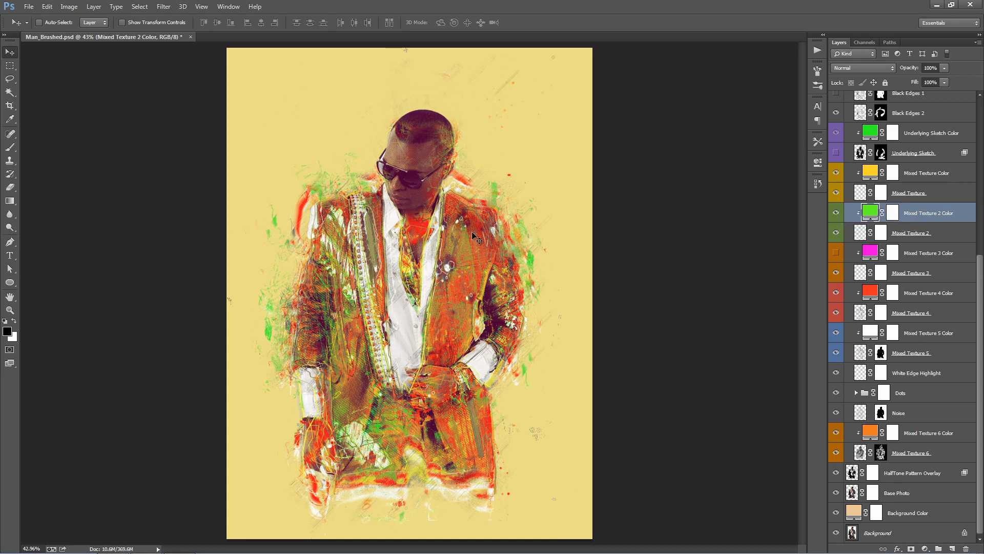
click(837, 212)
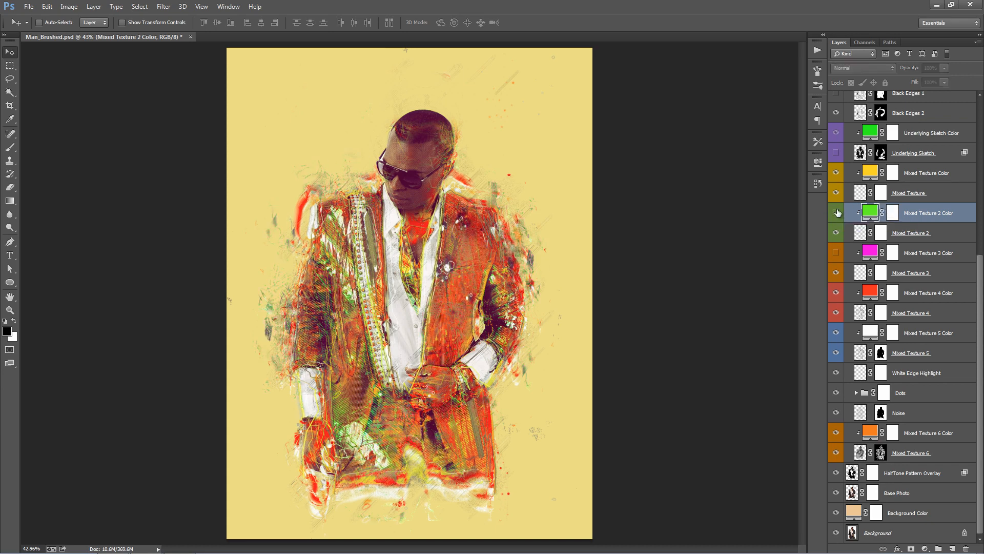
click(837, 212)
- Recolour the Mixed Texture 2 Color fill to a burnt orange, #c4670d
double_click(872, 214)
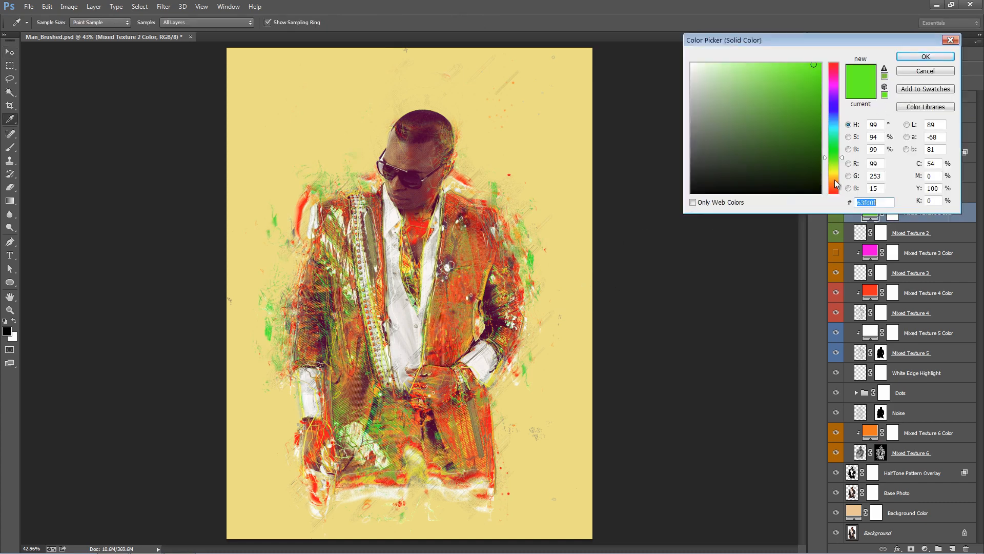
text(ff8400)
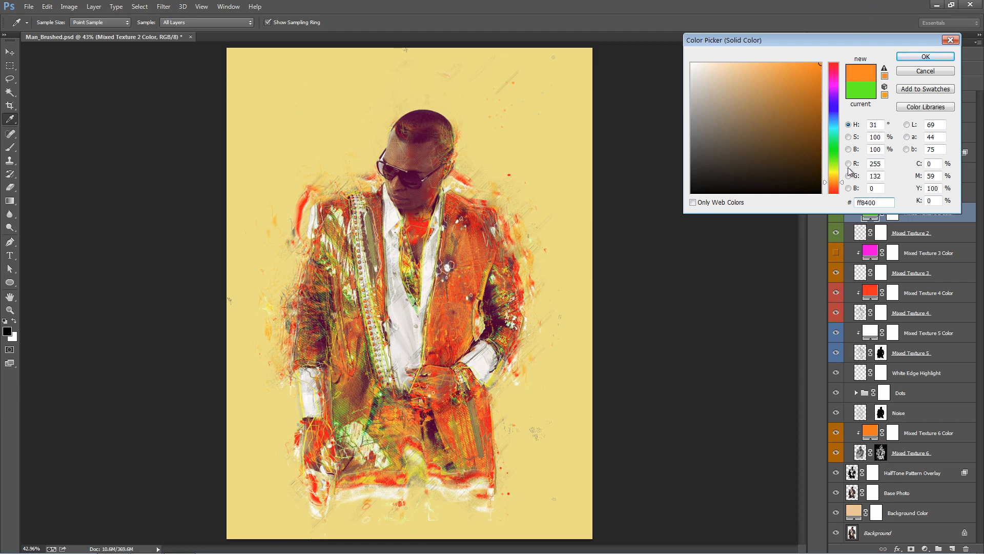
click(834, 191)
click(831, 176)
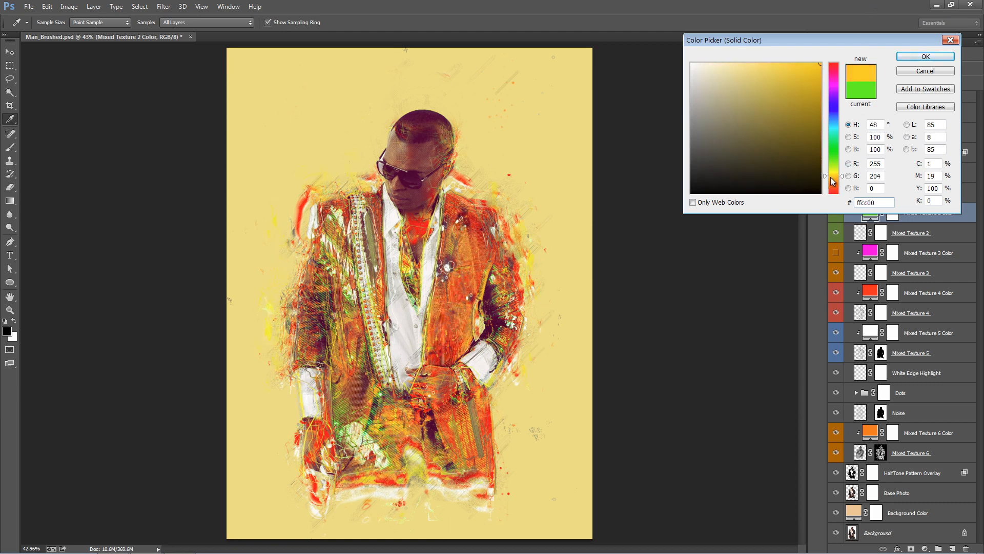
click(832, 183)
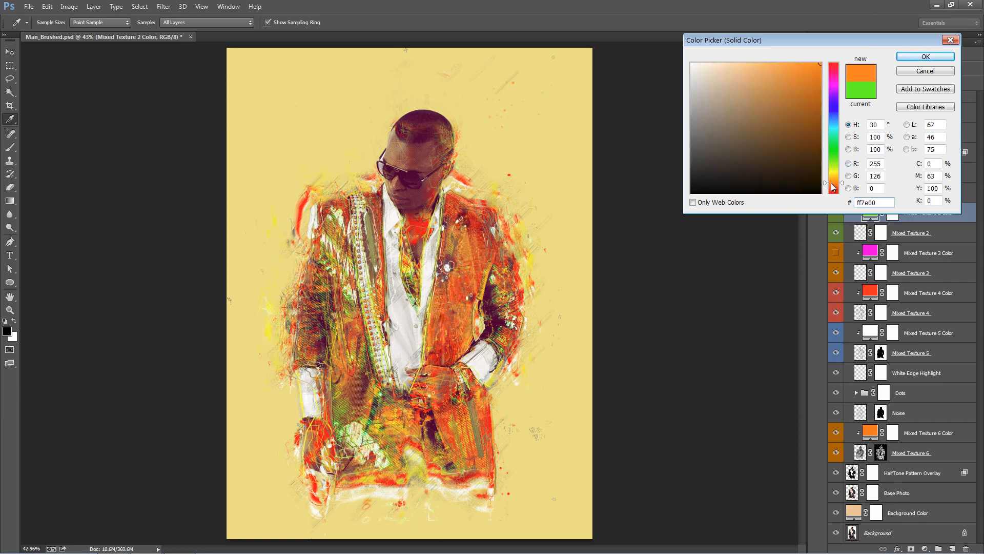
click(810, 98)
drag(811, 98, 812, 93)
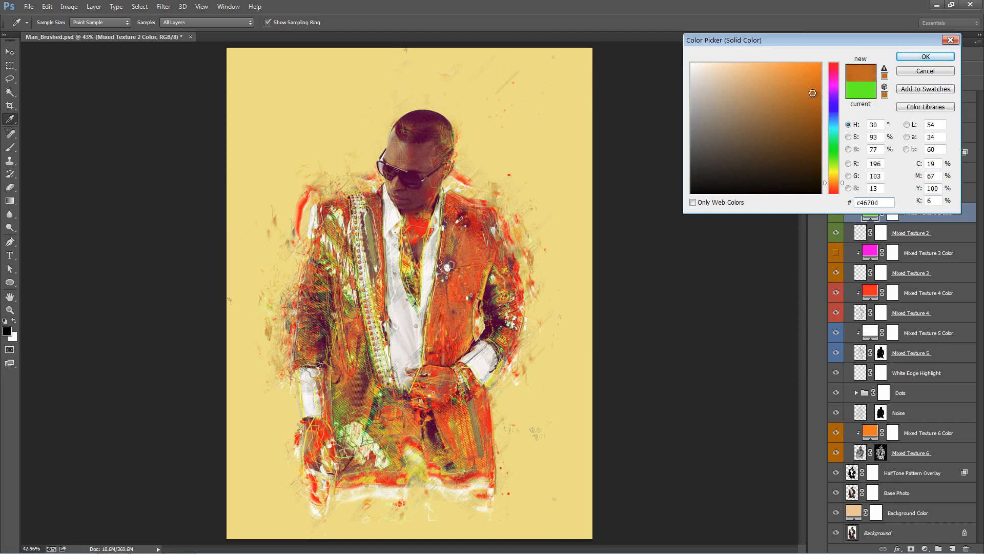
click(926, 56)
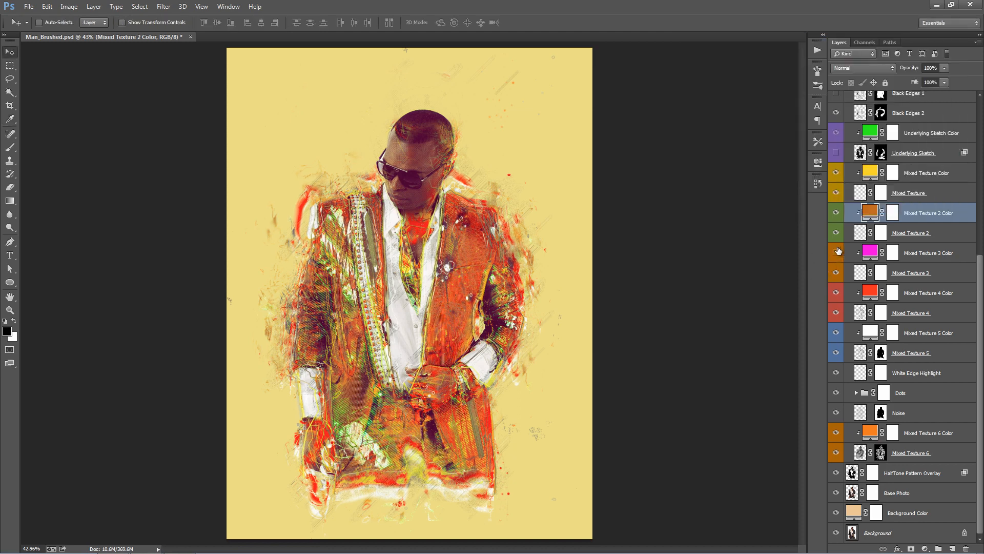
- Compare the artwork with the Mixed Texture 3 Color fill shown and hidden, leaving the fill off
click(955, 255)
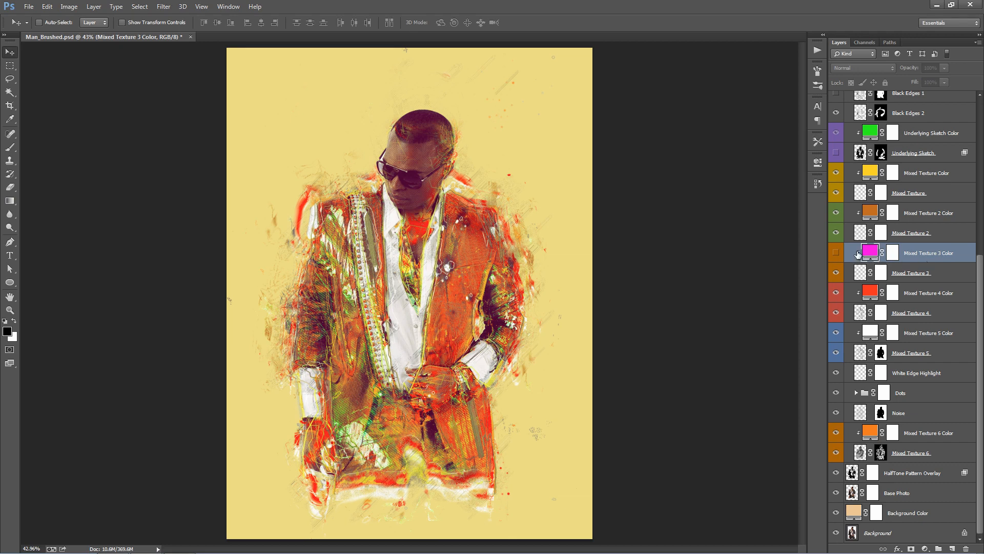
click(836, 252)
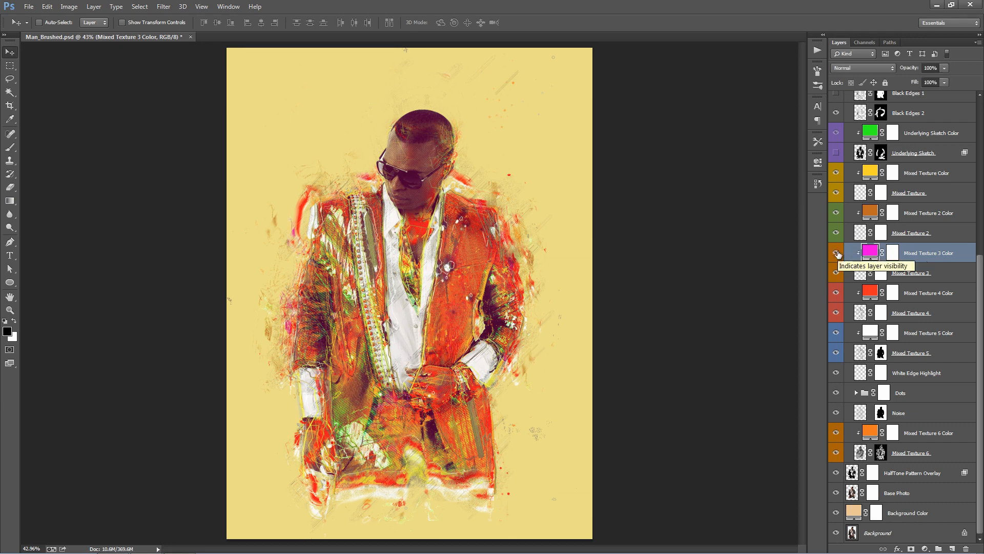
click(837, 253)
click(837, 253)
click(836, 253)
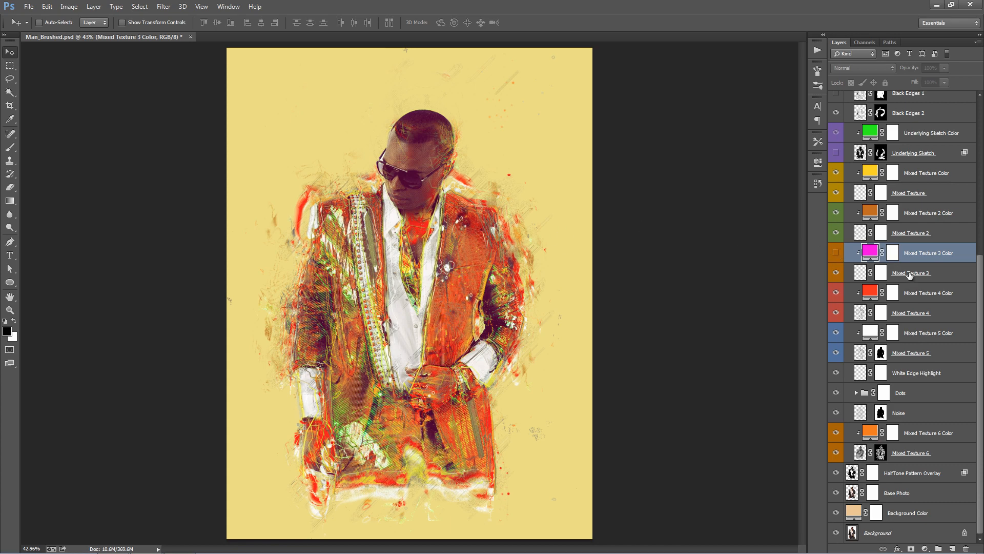
- Compare the artwork with the Mixed Texture 4 Color fill hidden and shown
click(931, 293)
click(836, 293)
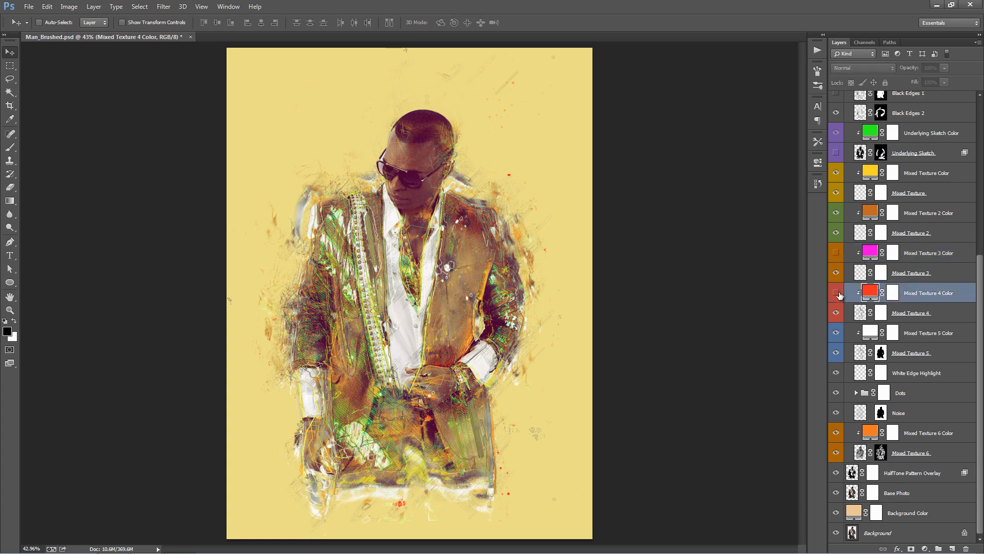
click(836, 293)
click(836, 293)
click(836, 293)
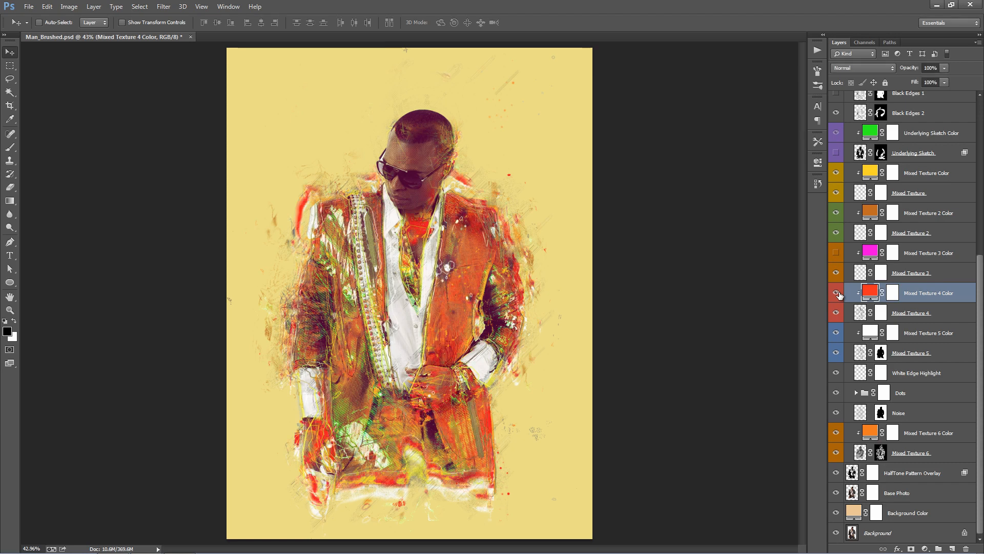
- Try green and pink hues for the Mixed Texture 4 Color fill, and settle on orange #fd6002
double_click(872, 295)
click(833, 163)
click(802, 107)
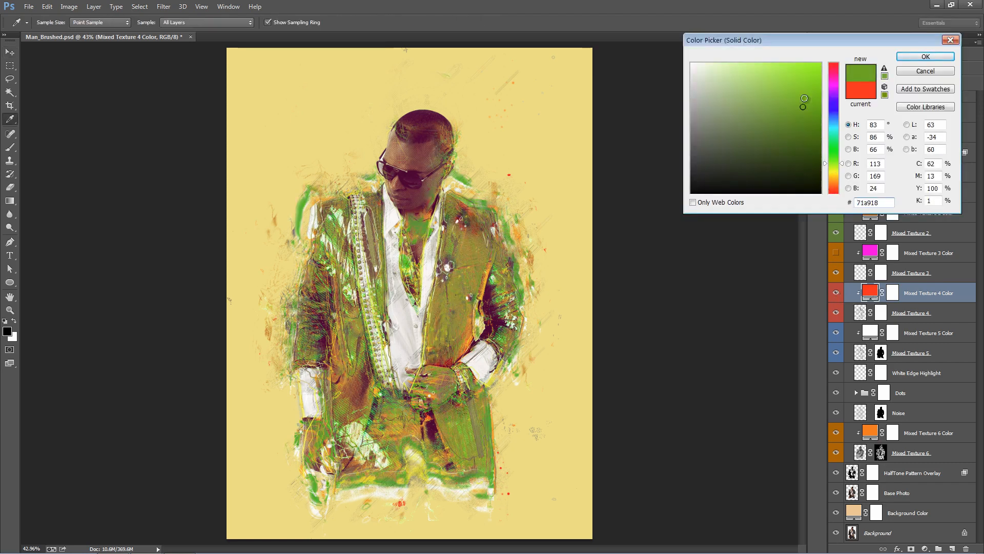
drag(805, 98, 820, 64)
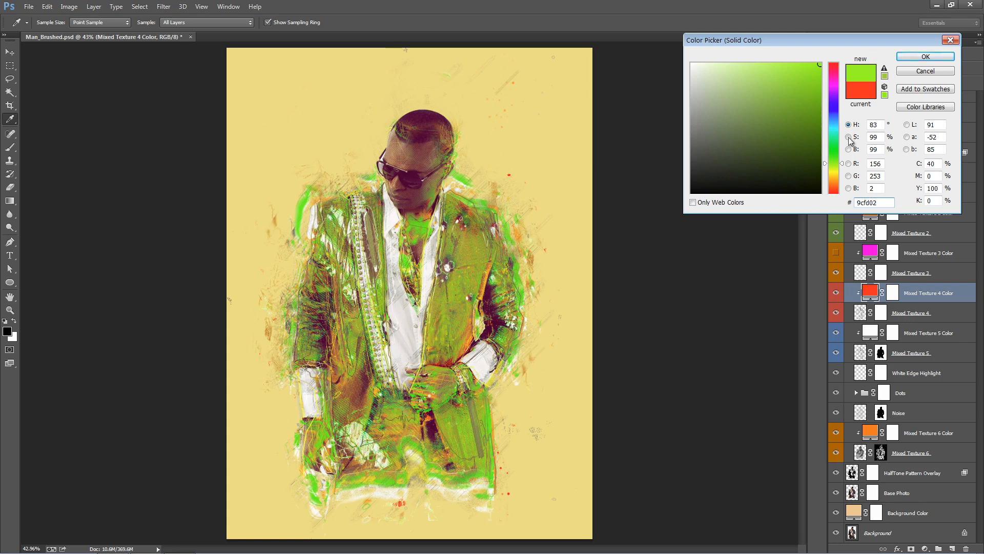
drag(832, 116, 835, 72)
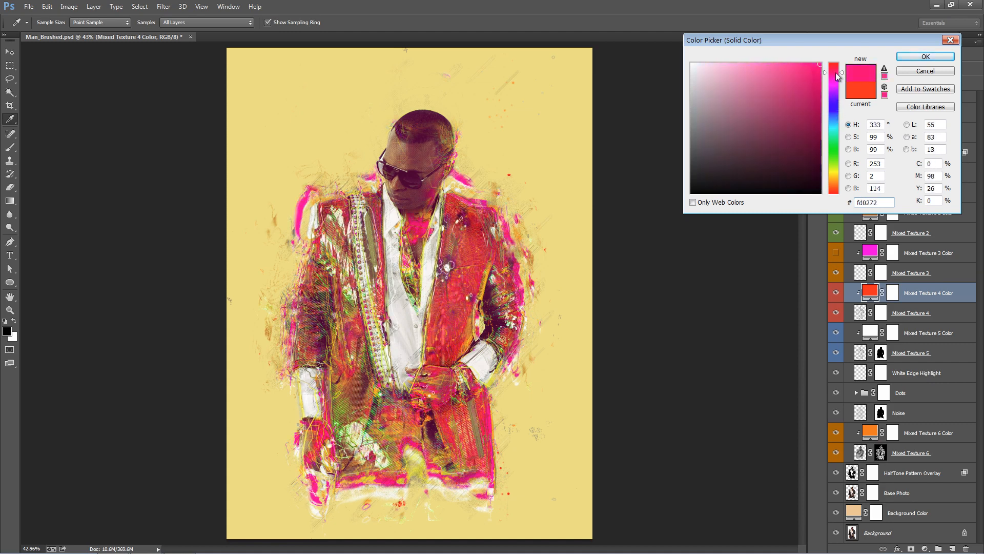
click(834, 188)
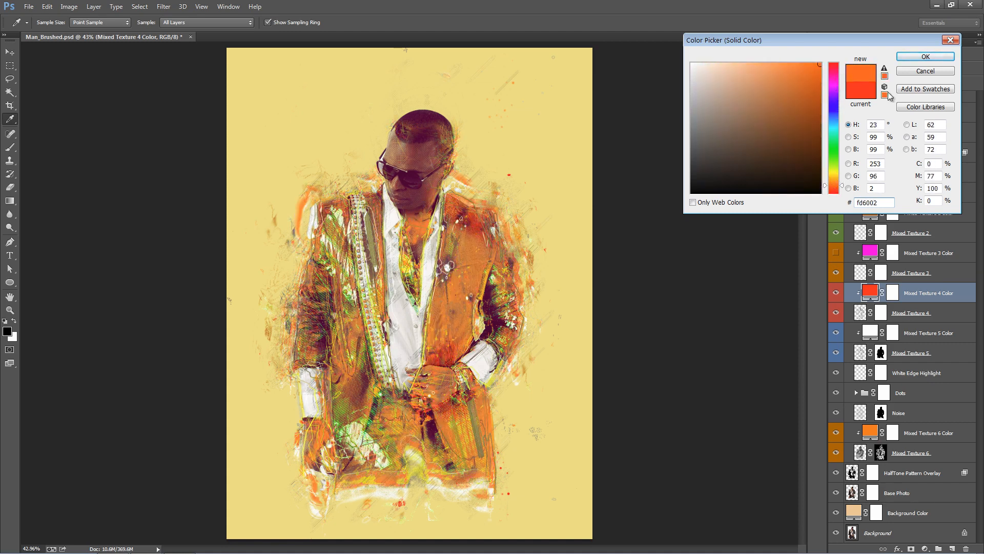
click(925, 57)
- Compare the artwork with the Mixed Texture 5 layer hidden and shown
click(926, 312)
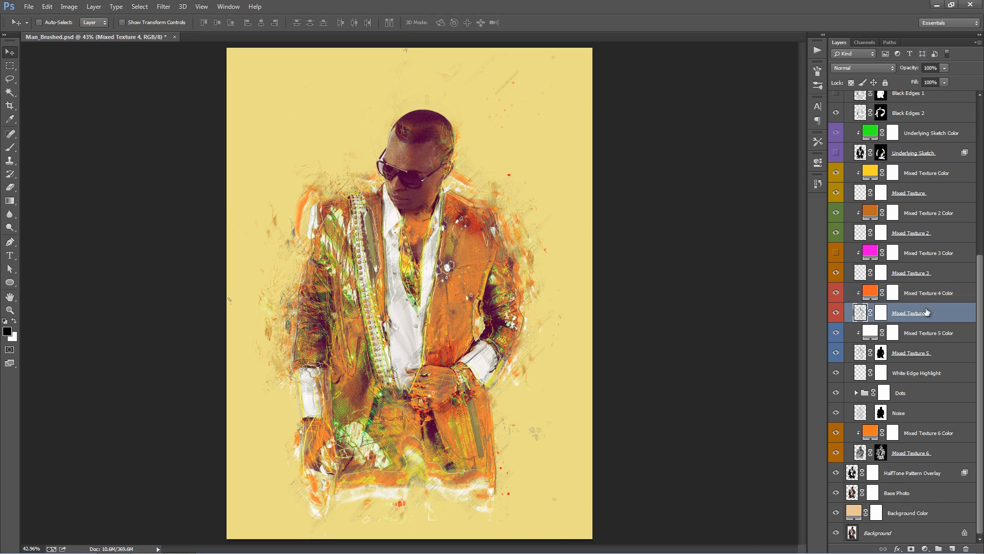
click(837, 353)
click(837, 353)
click(837, 353)
click(838, 353)
- Recolour the Mixed Texture 5 Color fill to a muted khaki #beaf70, based on the yellow sampled from the background
double_click(870, 334)
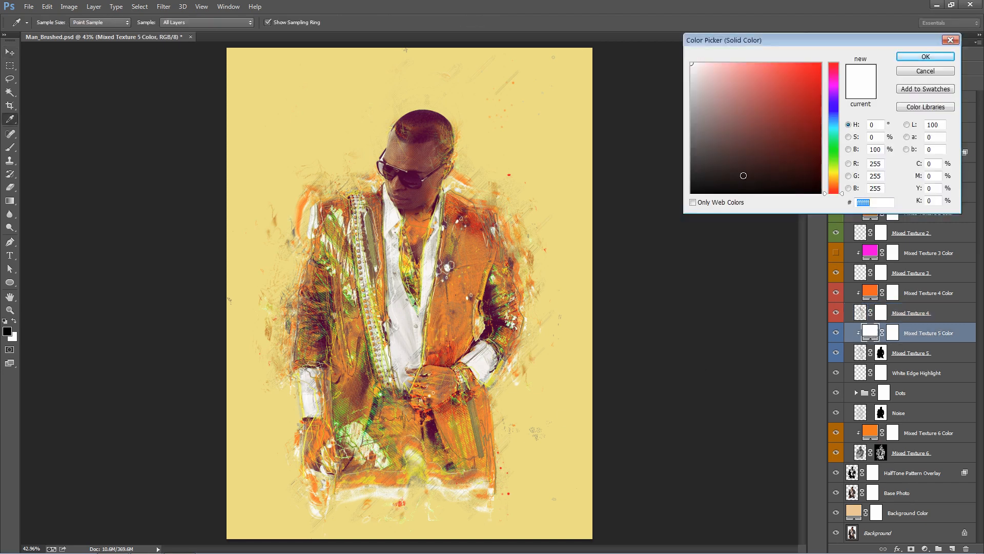
text(000000)
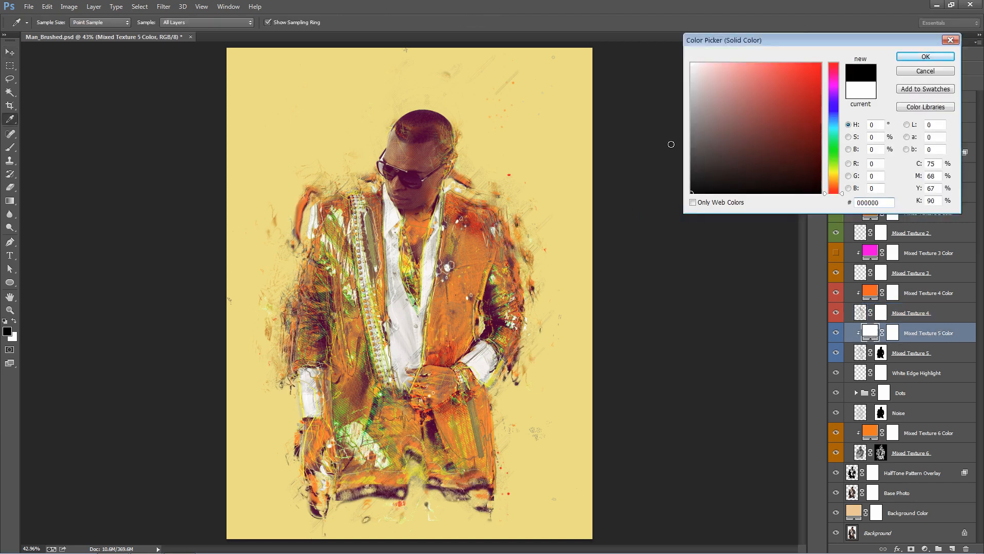
click(540, 147)
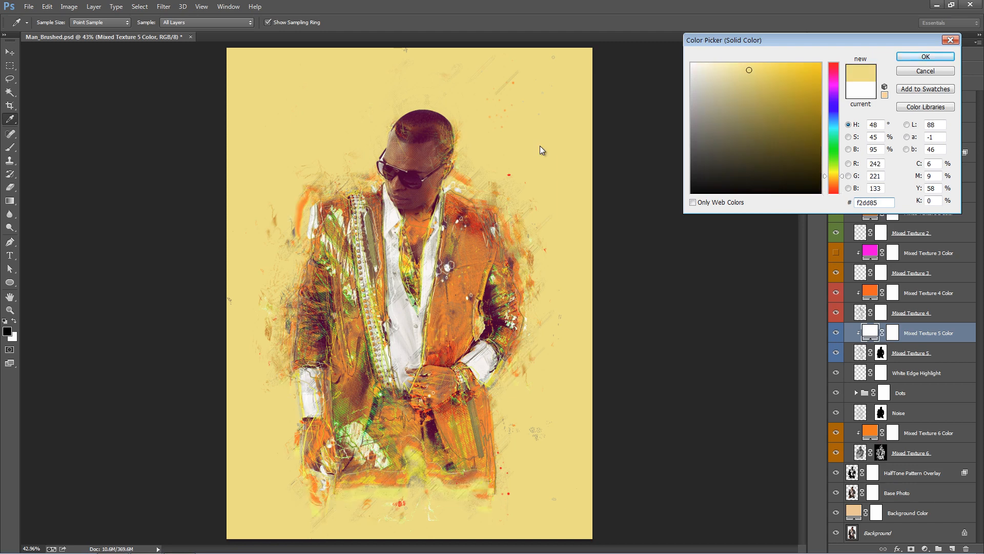
drag(746, 80, 746, 97)
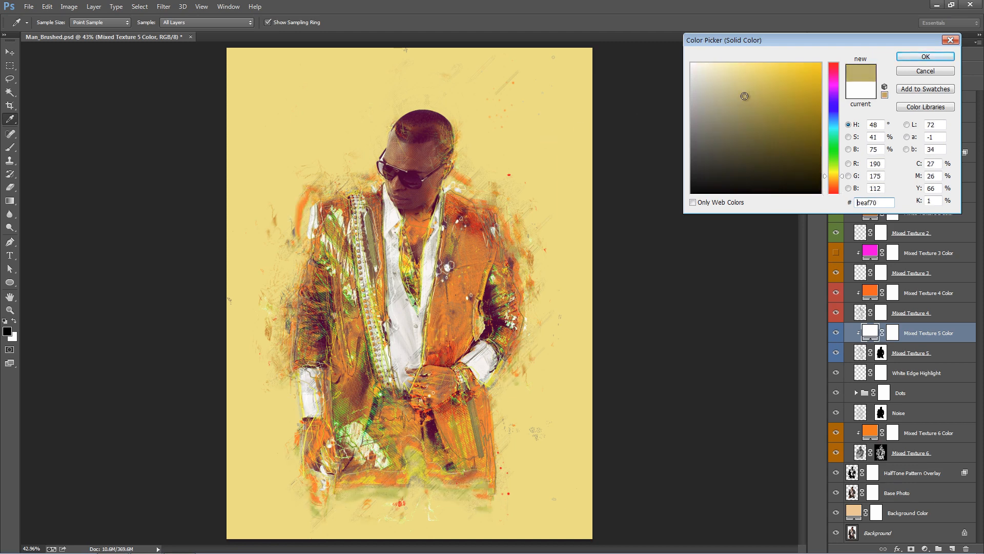
click(926, 57)
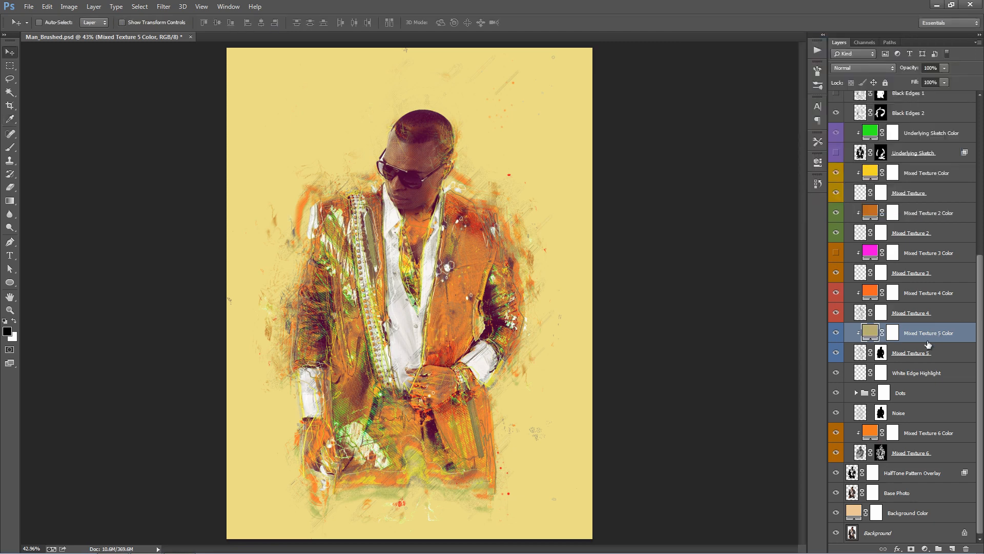
- Compare the artwork with the Dots group hidden and shown
click(941, 380)
click(883, 393)
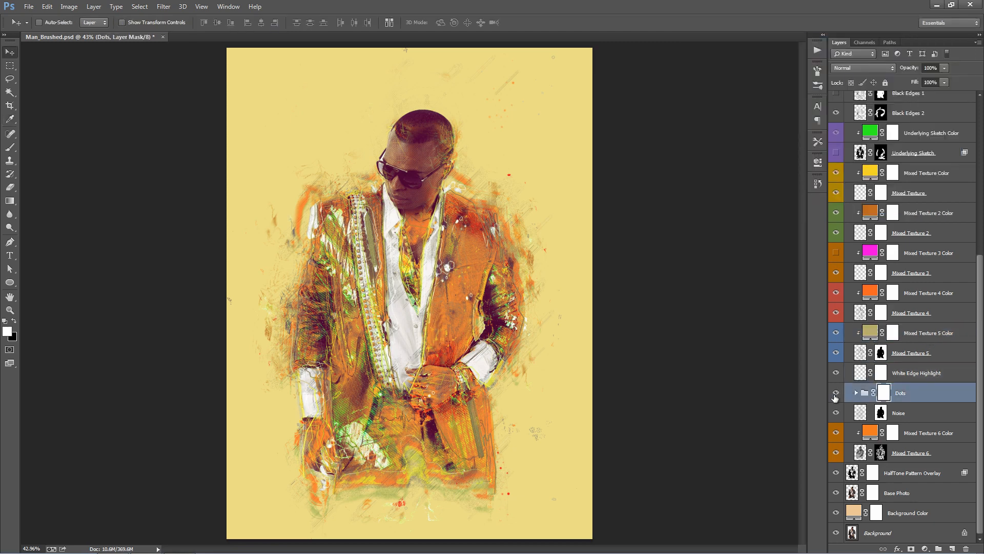
click(837, 393)
click(837, 393)
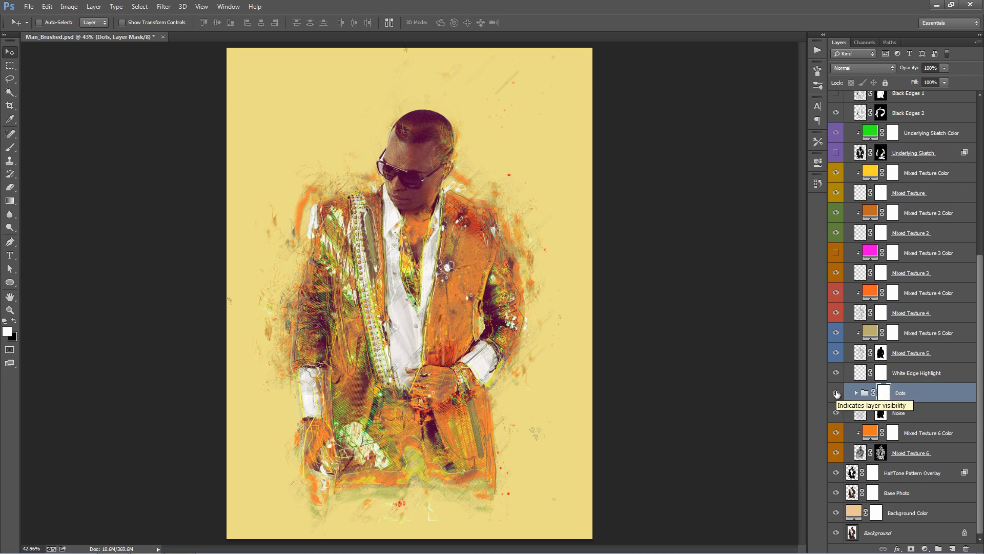
click(837, 393)
click(836, 393)
- Shift the hue of the Randomise Dots Color adjustment inside the Dots group, and collapse the group
click(856, 393)
scroll(859, 308, down, 3)
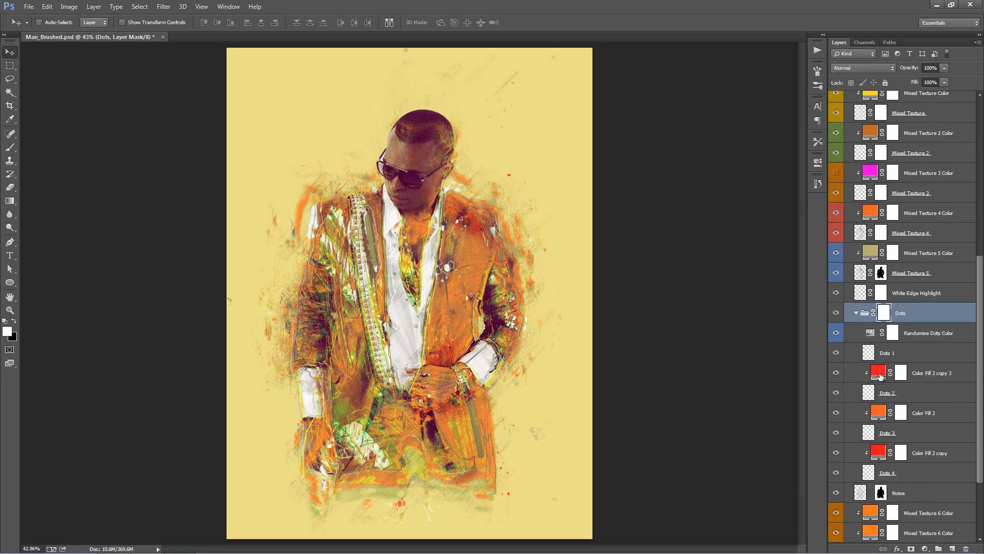
click(916, 274)
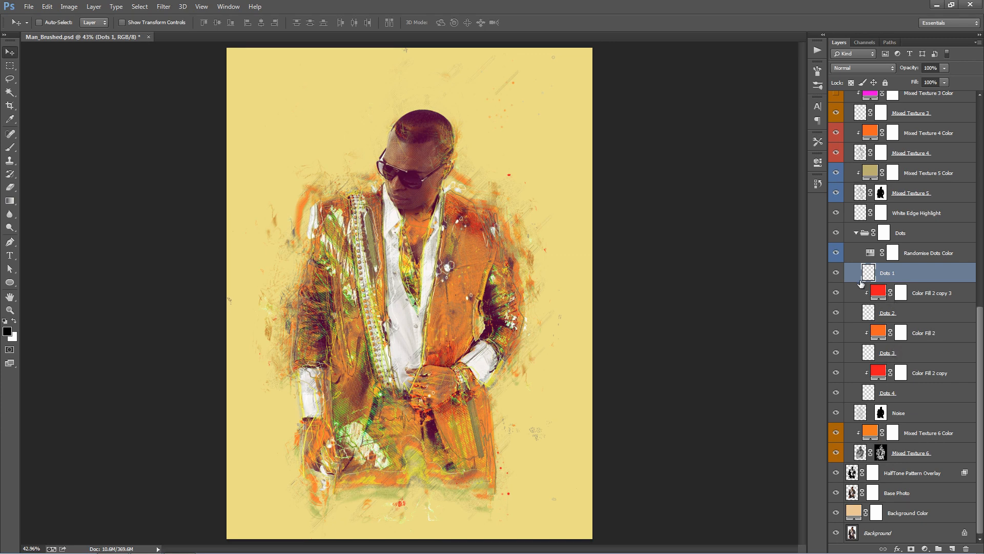
double_click(872, 253)
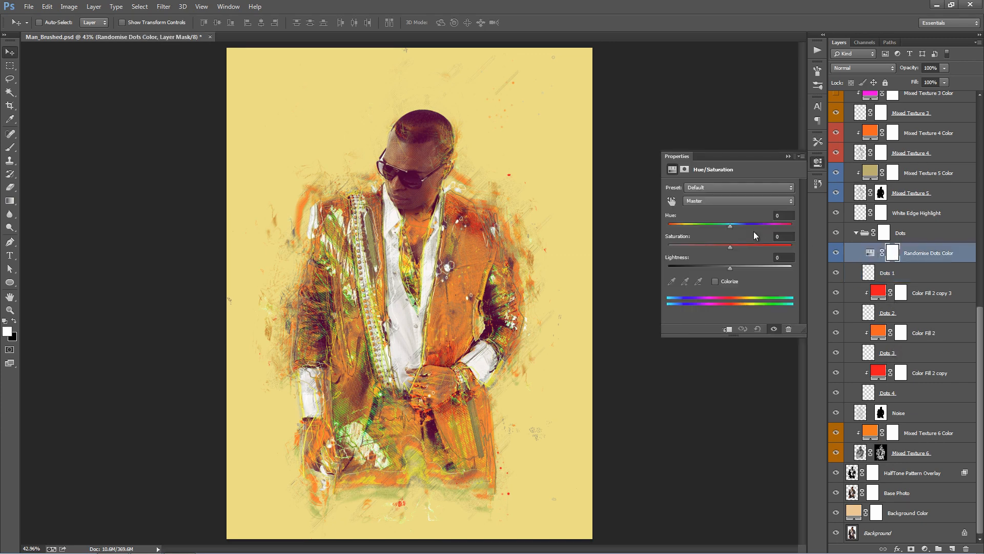
mouse_move(730, 225)
mouse_down()
mouse_move(774, 224)
mouse_move(728, 224)
mouse_move(755, 222)
mouse_move(739, 217)
mouse_up()
click(788, 156)
click(920, 215)
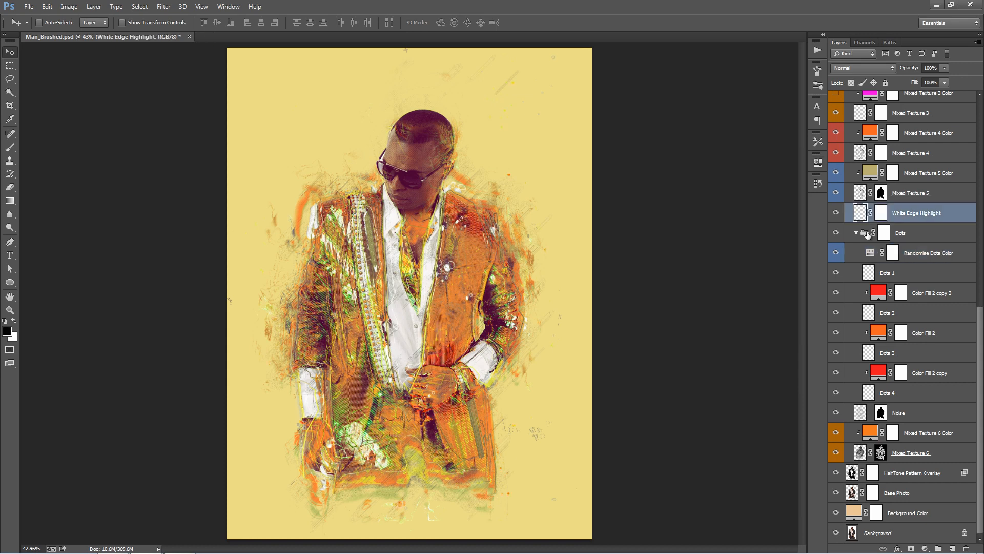
click(868, 233)
click(856, 233)
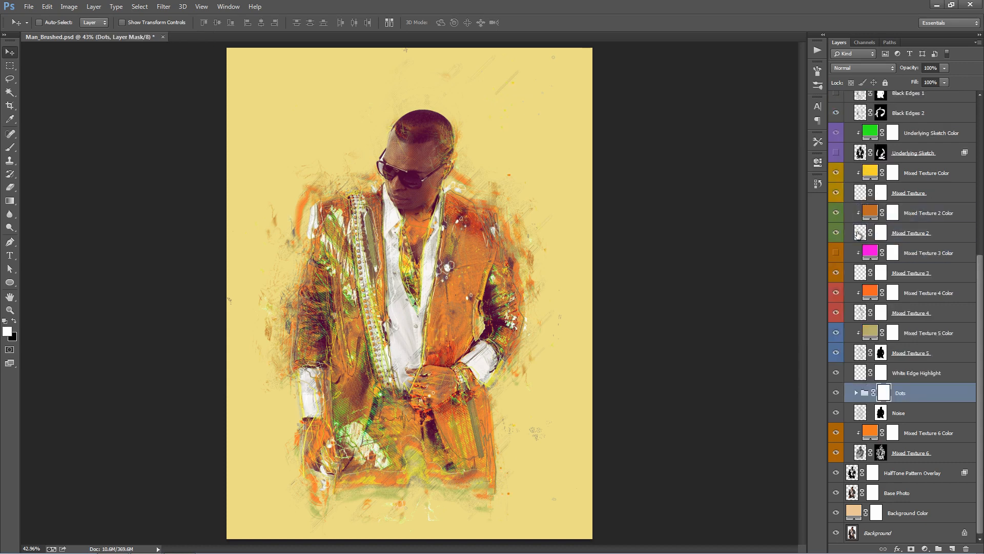
- Compare the artwork with and without the Noise layer, and leave that layer hidden
click(923, 412)
click(836, 413)
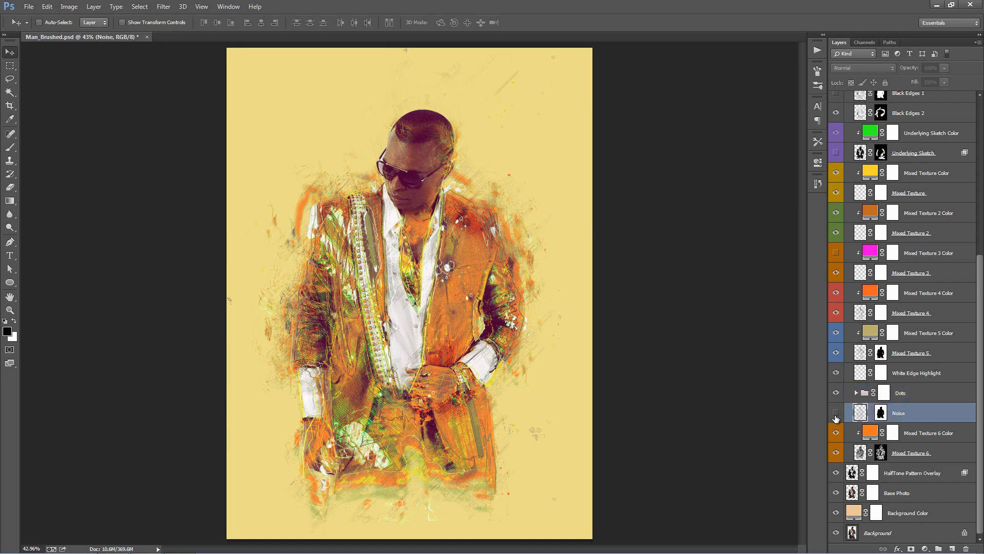
click(836, 415)
click(836, 415)
click(836, 415)
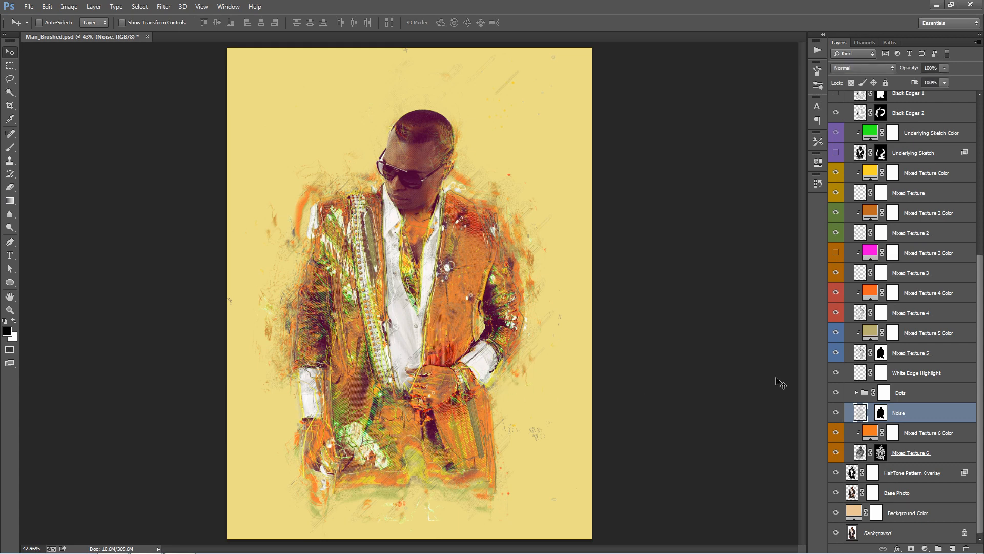
click(836, 413)
click(836, 413)
click(837, 413)
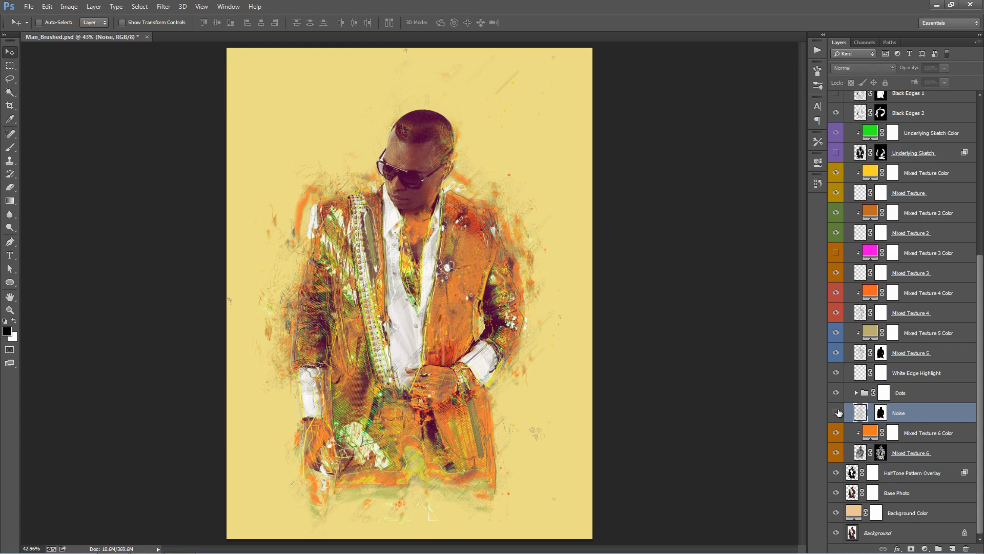
- Compare the artwork with the Mixed Texture 6 layer hidden and shown, leaving the layer visible
click(937, 451)
click(836, 452)
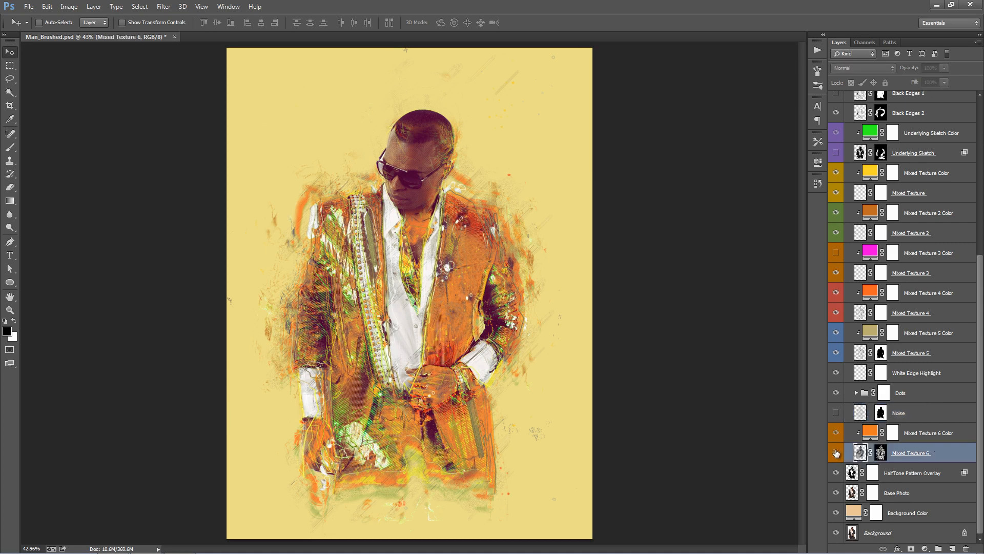
click(836, 453)
click(836, 453)
click(836, 453)
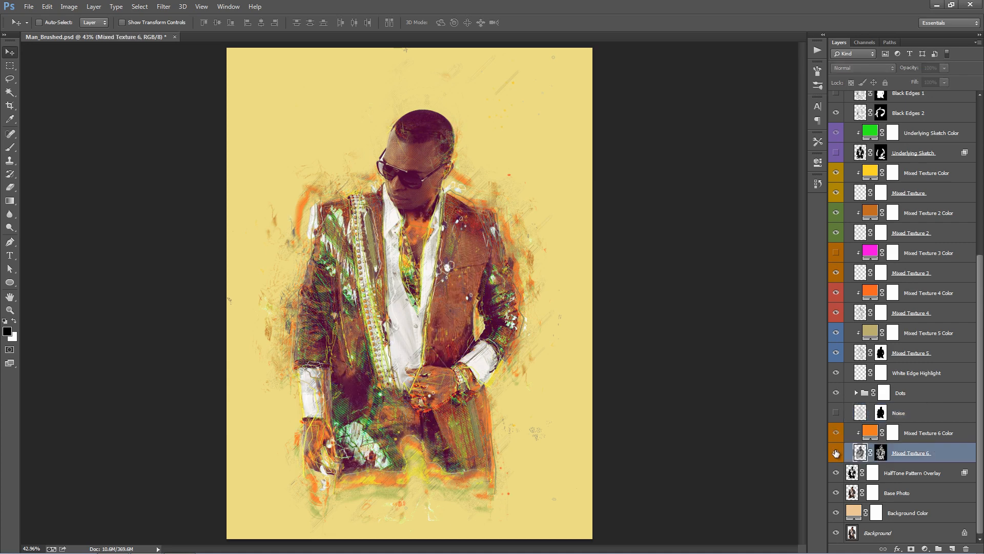
click(836, 452)
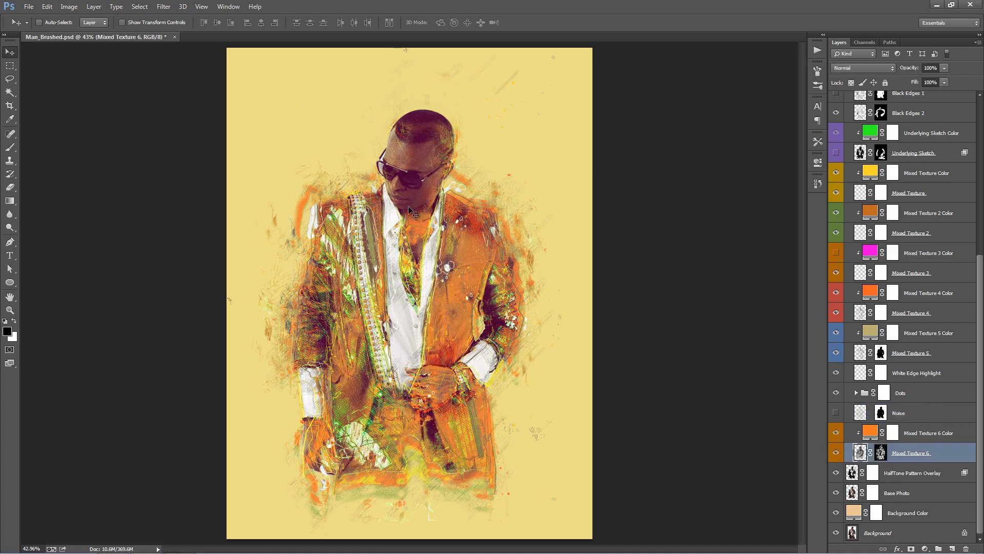
- Try a bright cyan #00e3f7 for the Mixed Texture 6 Color fill, and discard the colour change
double_click(871, 434)
click(838, 140)
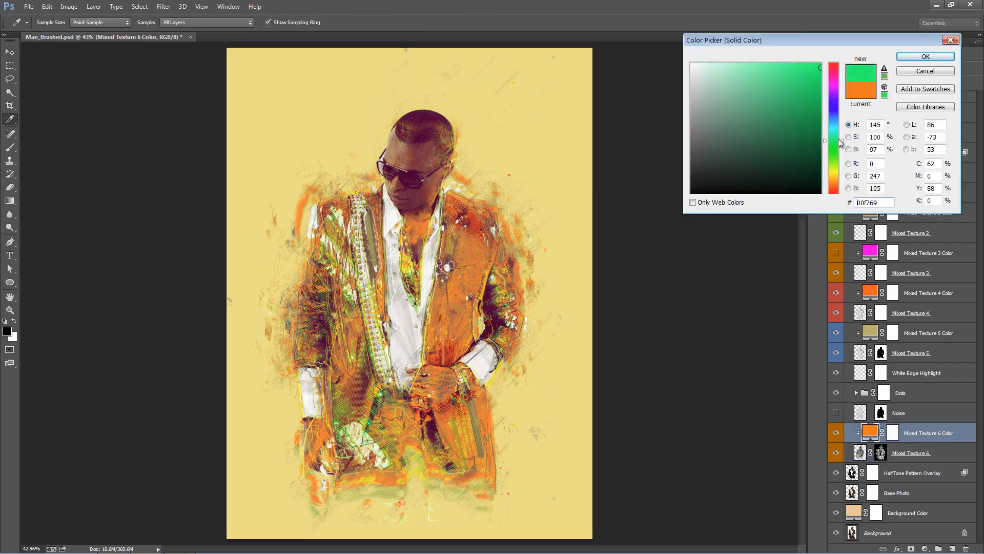
mouse_move(838, 138)
mouse_down()
mouse_move(836, 173)
mouse_move(836, 126)
mouse_up()
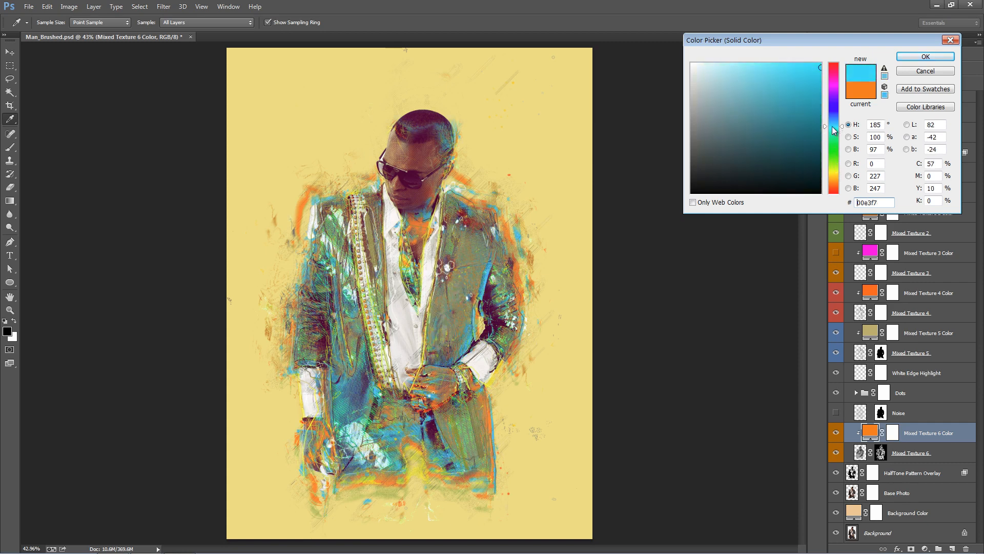
click(930, 75)
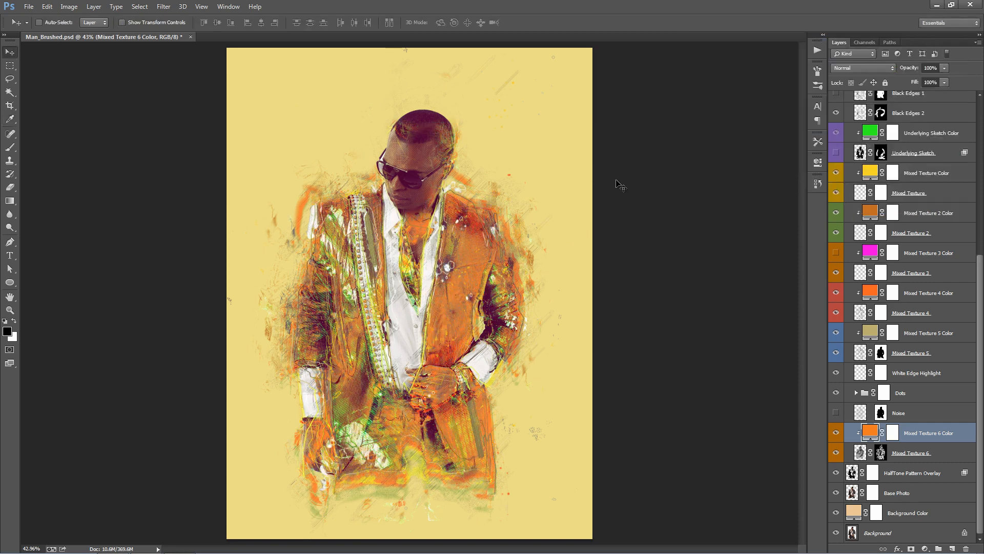
- Collapse the Lively group and paint black on its mask to hide stray marks in the background on both sides of the man
click(924, 412)
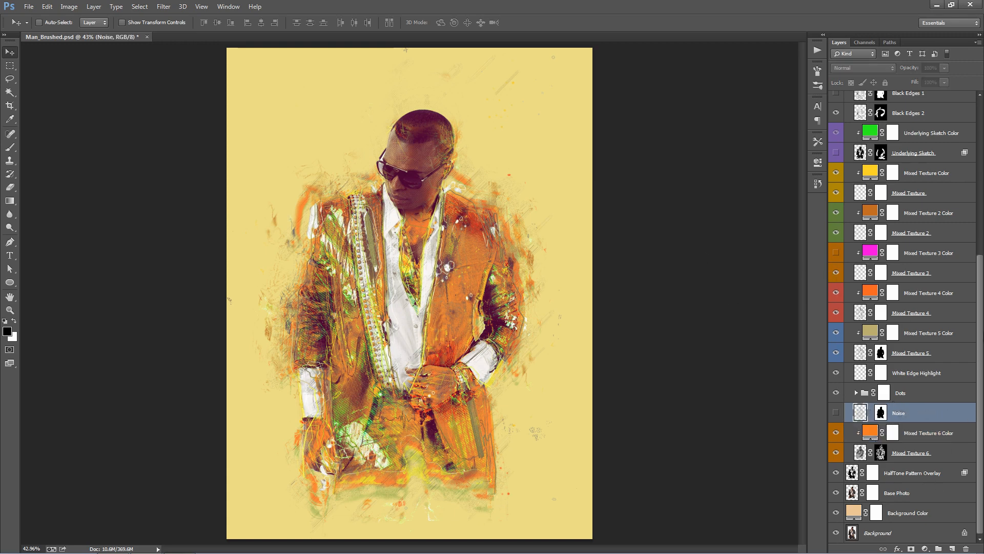
drag(979, 328, 979, 169)
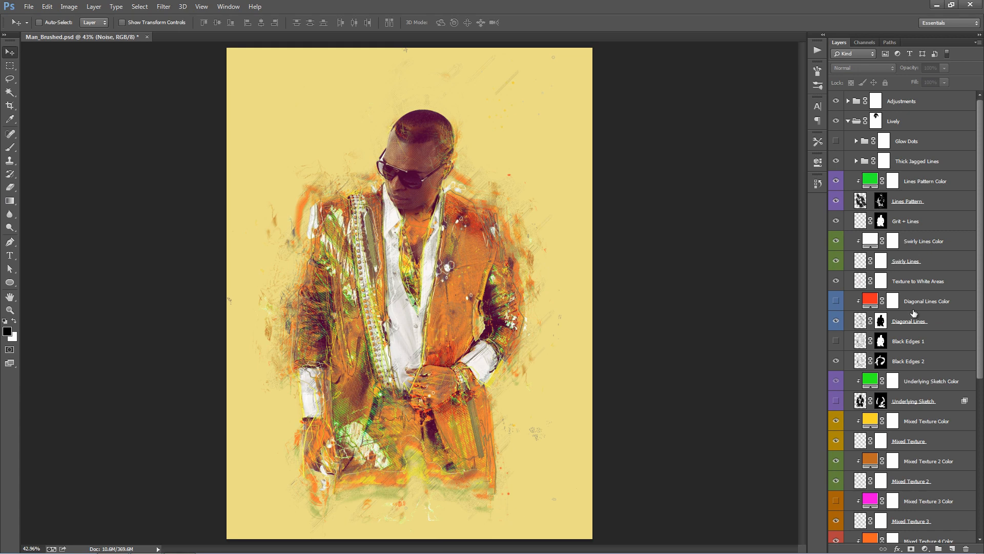
click(848, 121)
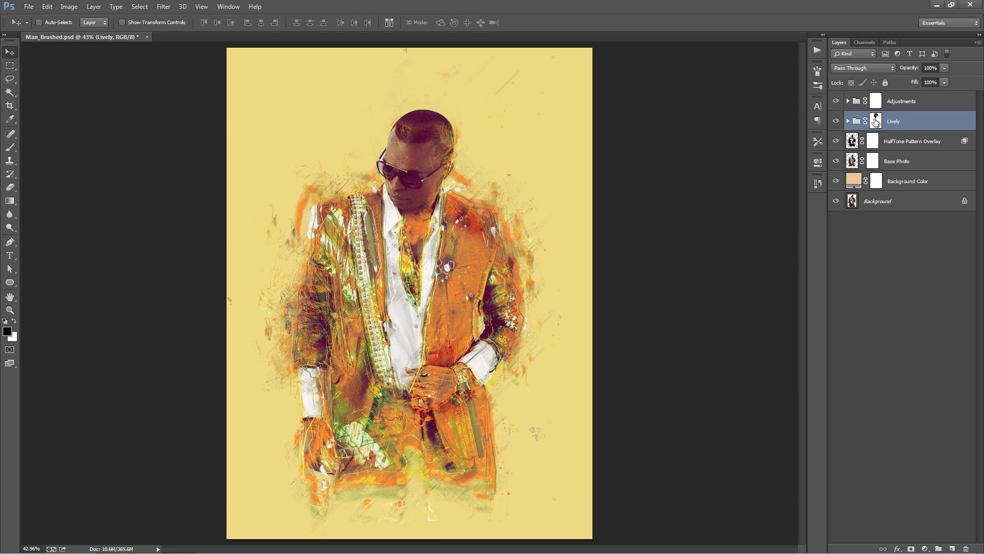
click(875, 121)
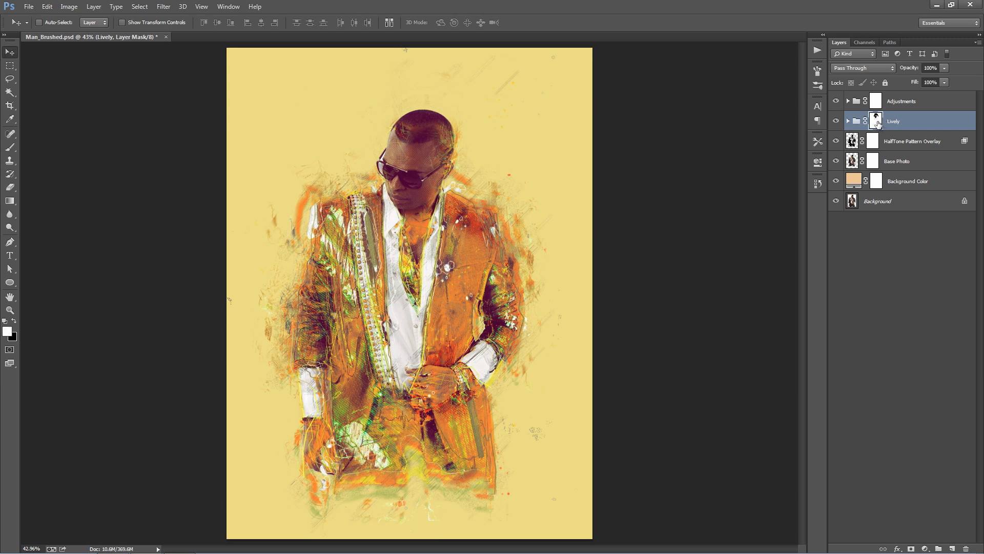
key(b)
key(x)
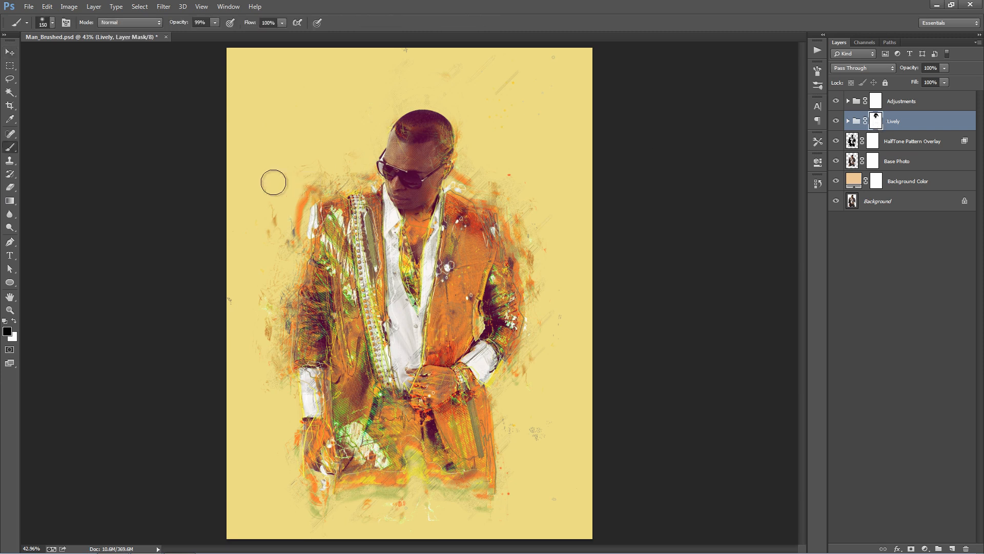
mouse_move(275, 210)
mouse_down()
mouse_move(255, 371)
mouse_move(262, 258)
mouse_up()
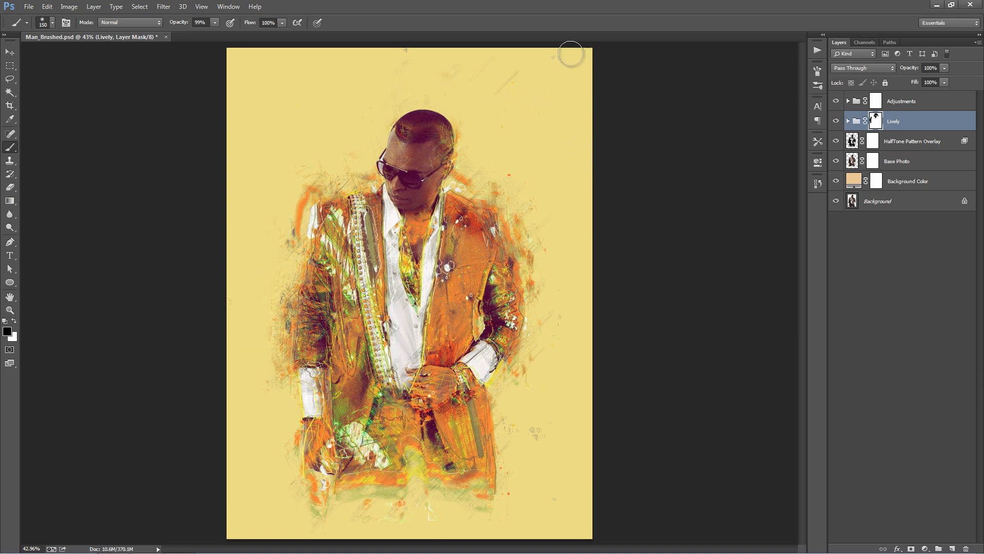
mouse_move(584, 66)
mouse_down()
mouse_move(502, 85)
mouse_move(555, 72)
mouse_move(542, 84)
mouse_move(505, 80)
mouse_move(442, 55)
mouse_move(348, 47)
mouse_move(477, 65)
mouse_move(549, 169)
mouse_move(514, 172)
mouse_move(558, 186)
mouse_move(553, 221)
mouse_move(522, 157)
mouse_move(493, 174)
mouse_move(474, 156)
mouse_move(491, 133)
mouse_move(514, 189)
mouse_move(529, 167)
mouse_move(559, 203)
mouse_move(560, 337)
mouse_move(557, 317)
mouse_move(543, 413)
mouse_move(518, 417)
mouse_move(527, 459)
mouse_up()
key(v)
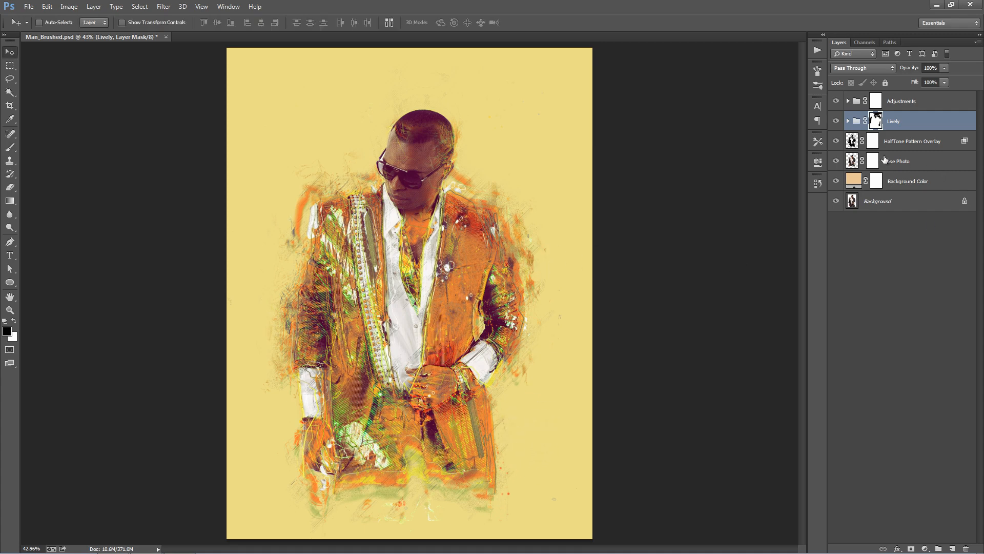
- Compare the artwork with Mixed Texture 6, Mixed Texture 5 and Mixed Texture 4 Color hidden and shown inside the Lively group, and collapse the group
click(848, 121)
scroll(900, 365, down, 2)
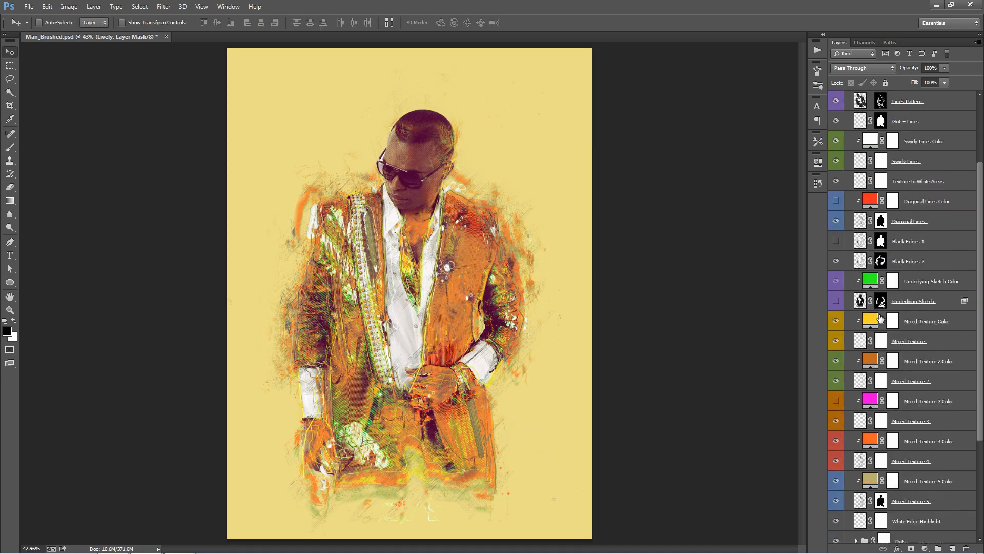
scroll(898, 380, down, 3)
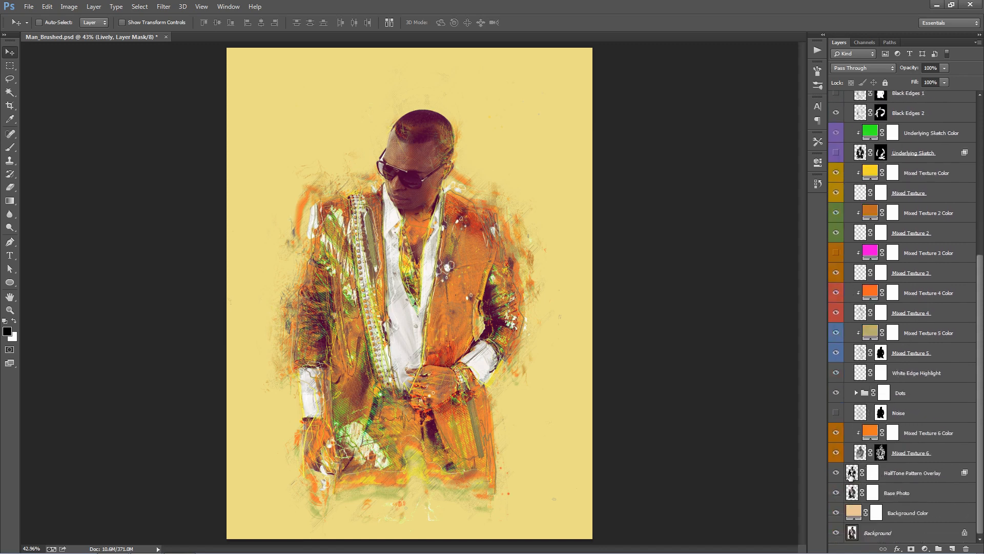
click(836, 454)
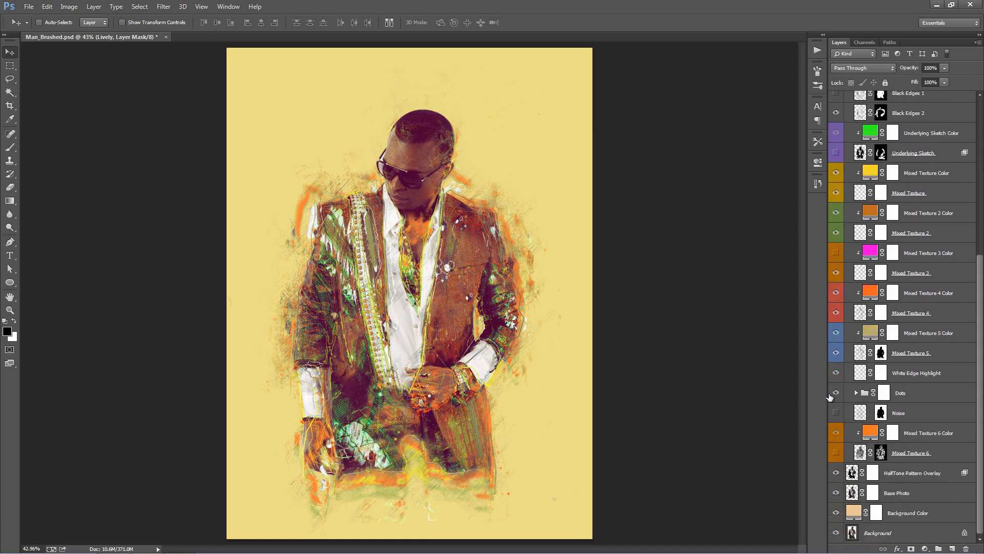
click(837, 352)
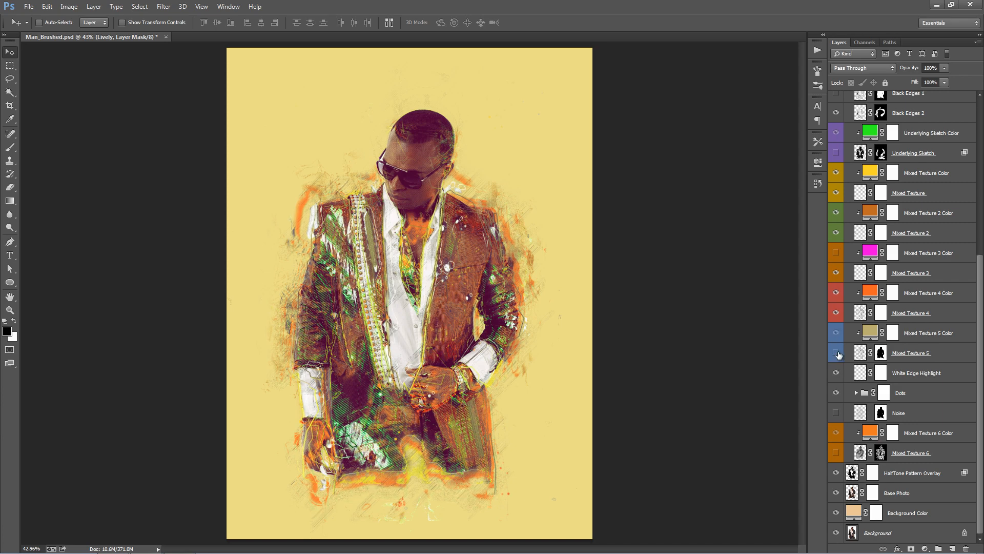
click(837, 291)
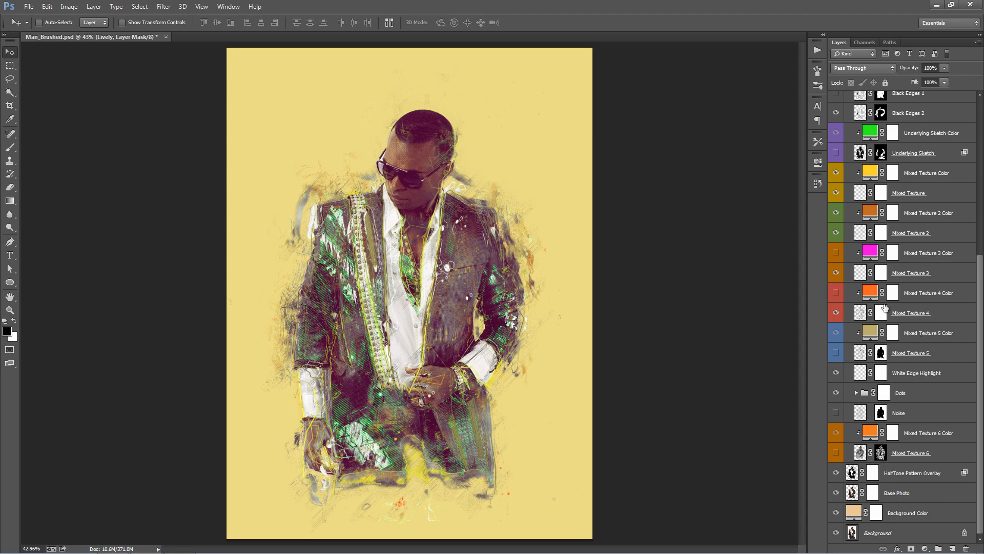
click(837, 291)
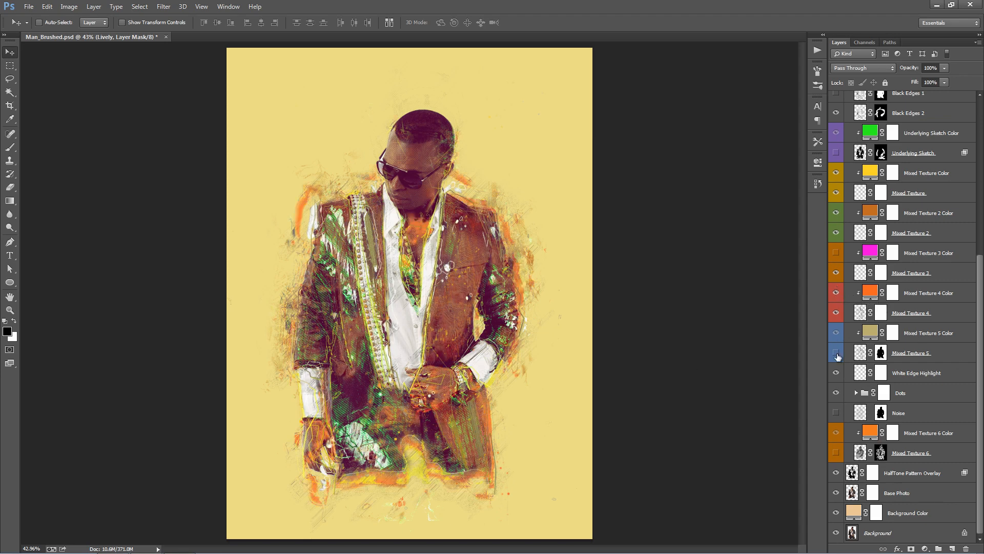
click(837, 353)
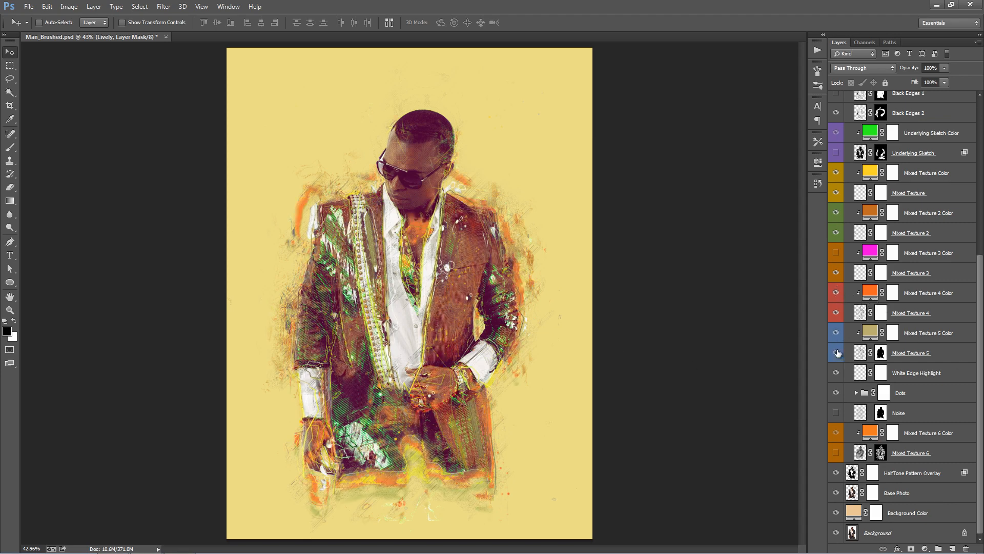
click(837, 451)
drag(981, 375, 979, 217)
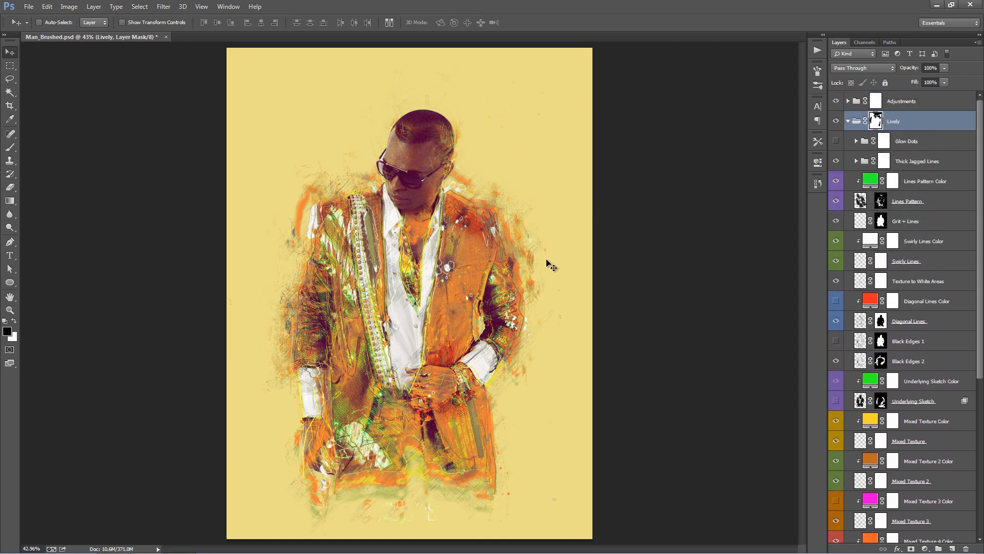
click(848, 122)
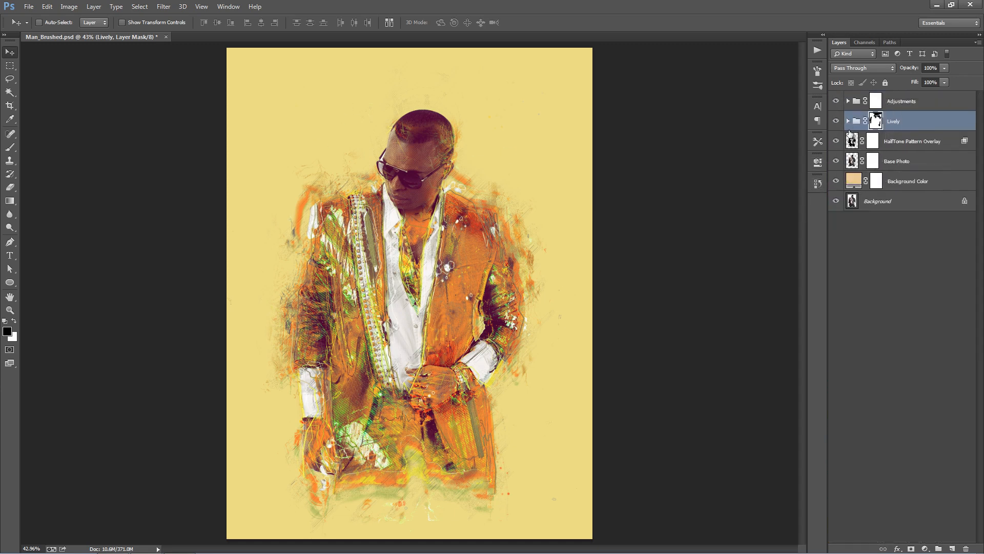
- Select the Add Texture action in the Lively action set
click(815, 51)
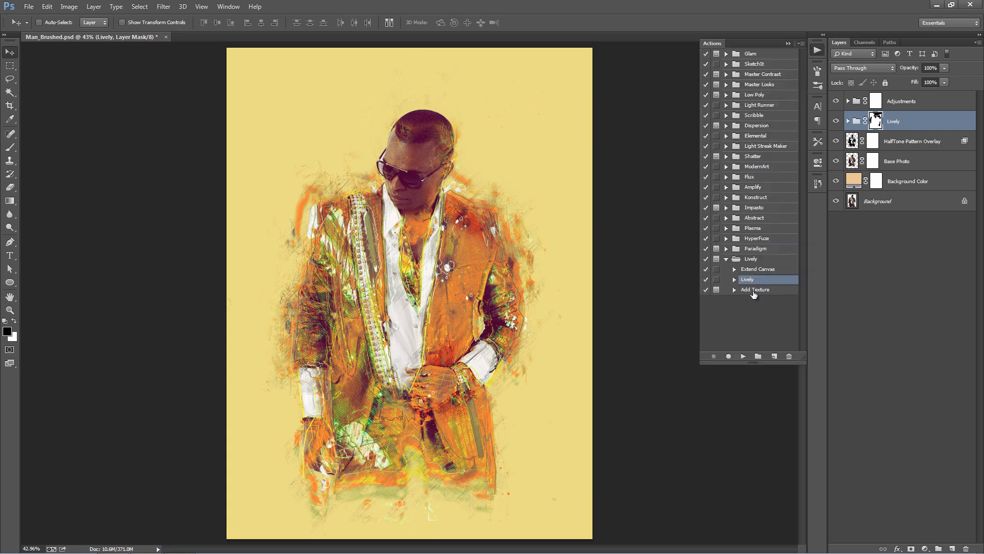
click(755, 290)
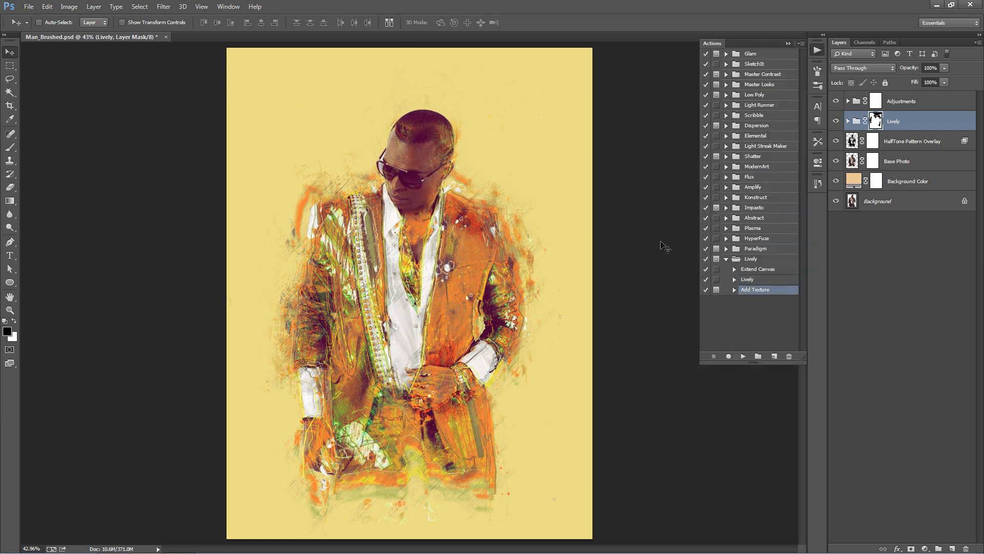
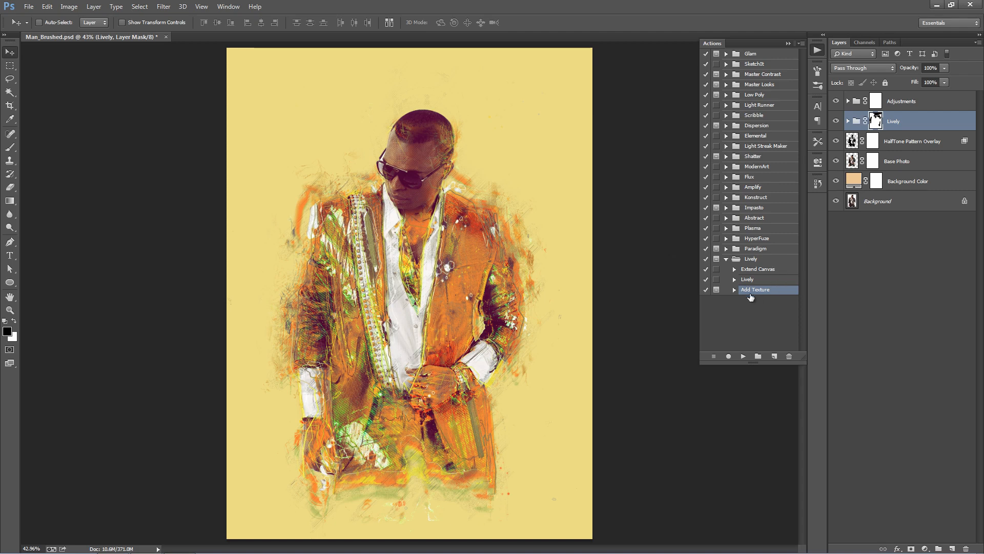
- Run the Add Texture action with Texture1.jpg, enlarging the texture to about 86% and shifting it up and right behind the man
click(743, 356)
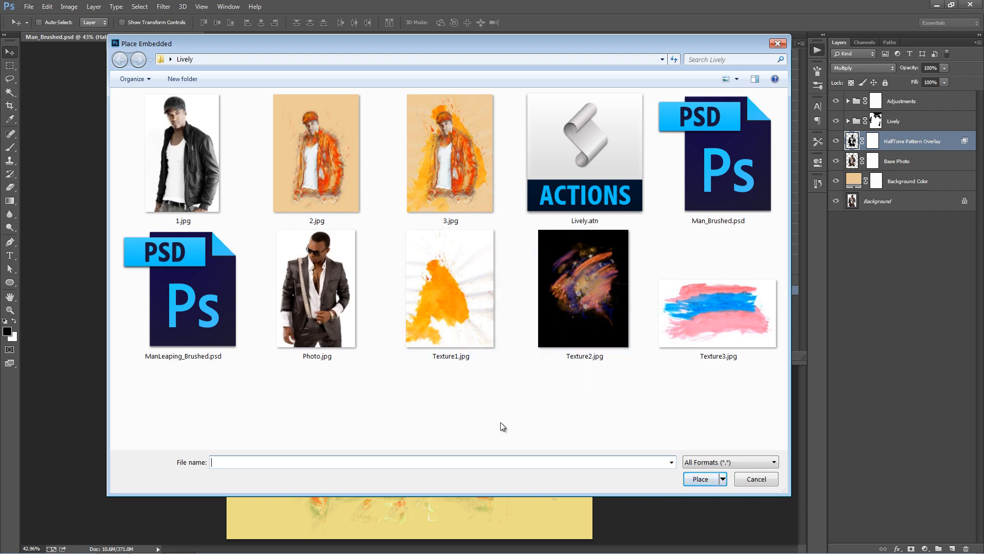
double_click(455, 308)
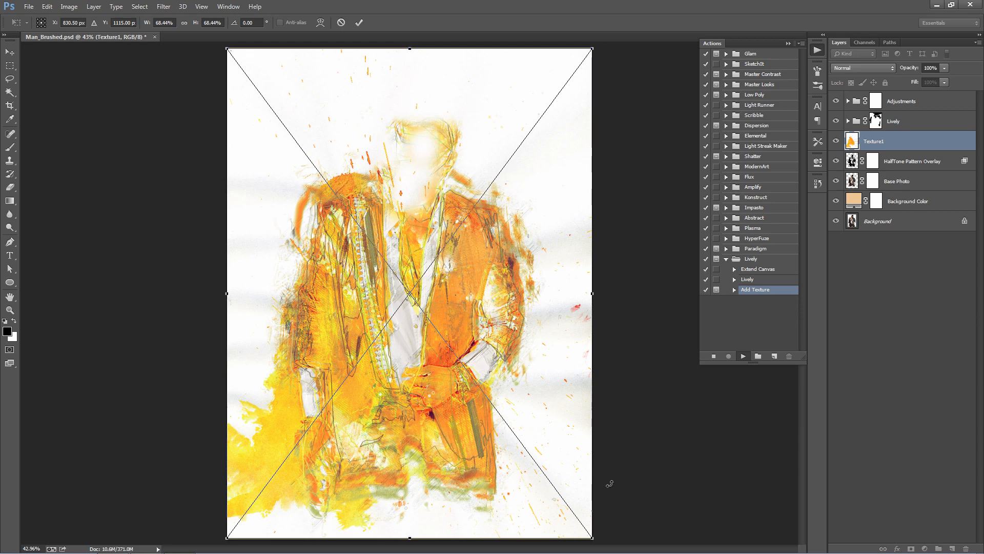
key(ctrl+minus)
key(ctrl+minus)
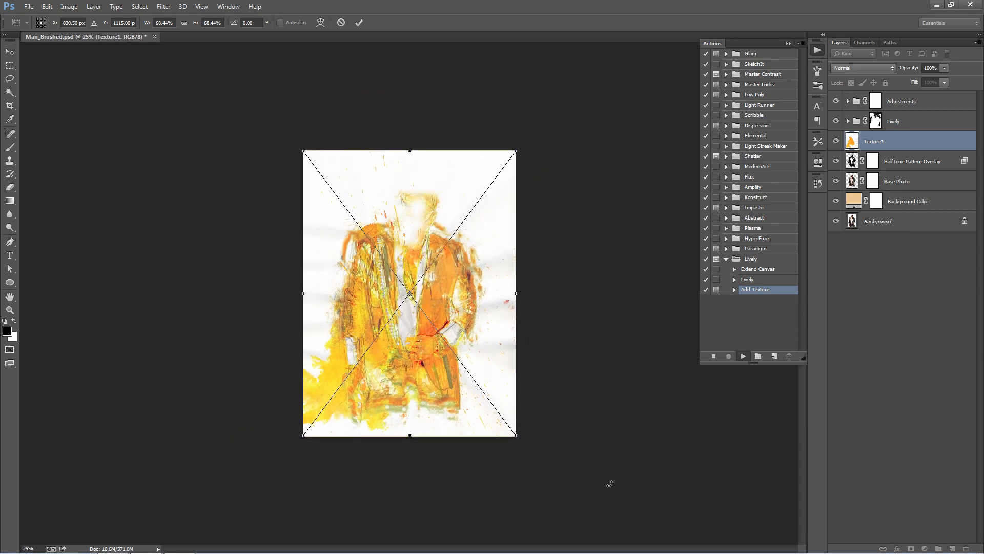
drag(518, 148, 554, 110)
drag(450, 204, 468, 176)
drag(422, 203, 426, 200)
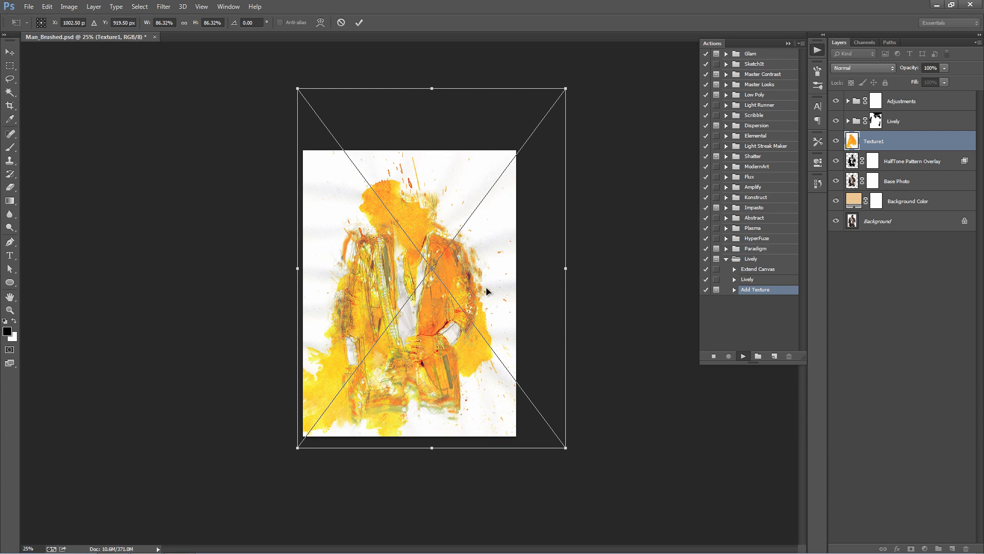
key(Return)
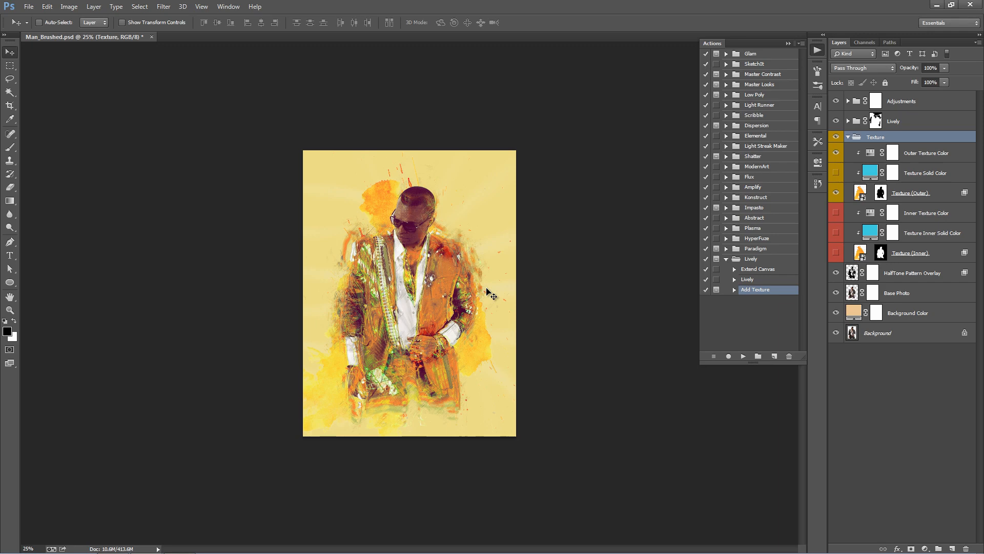
- Collapse the Texture group and compare the artwork with the group hidden and shown
key(ctrl+plus)
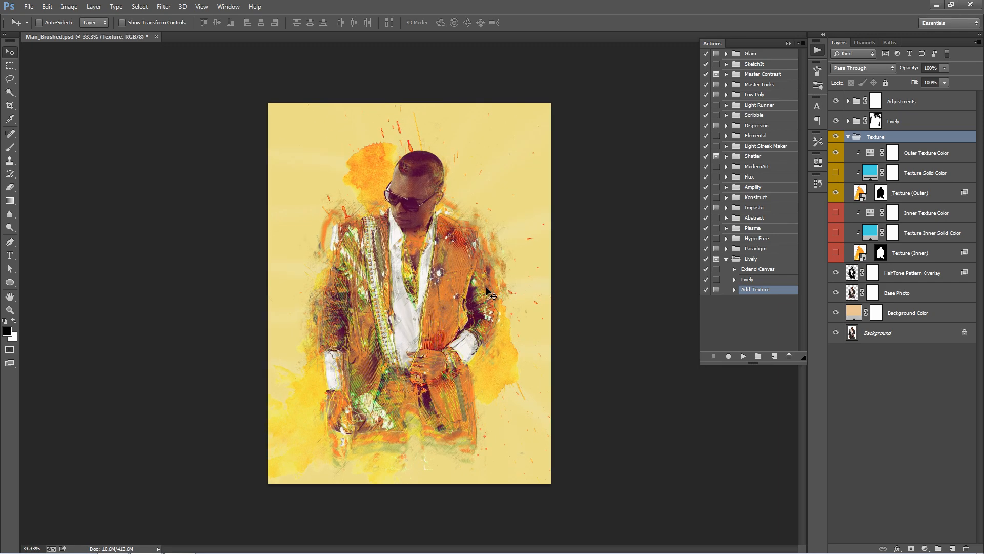
key(ctrl+0)
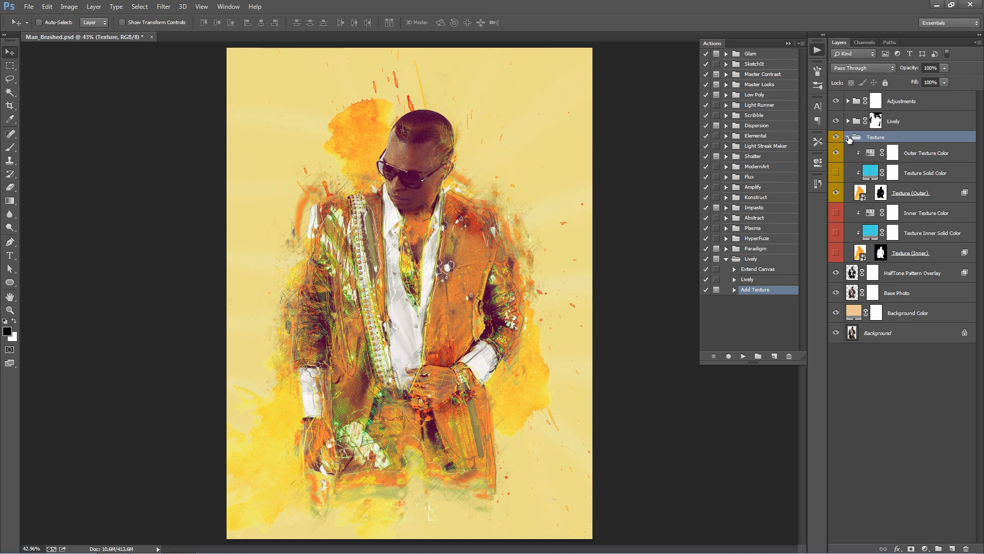
click(849, 137)
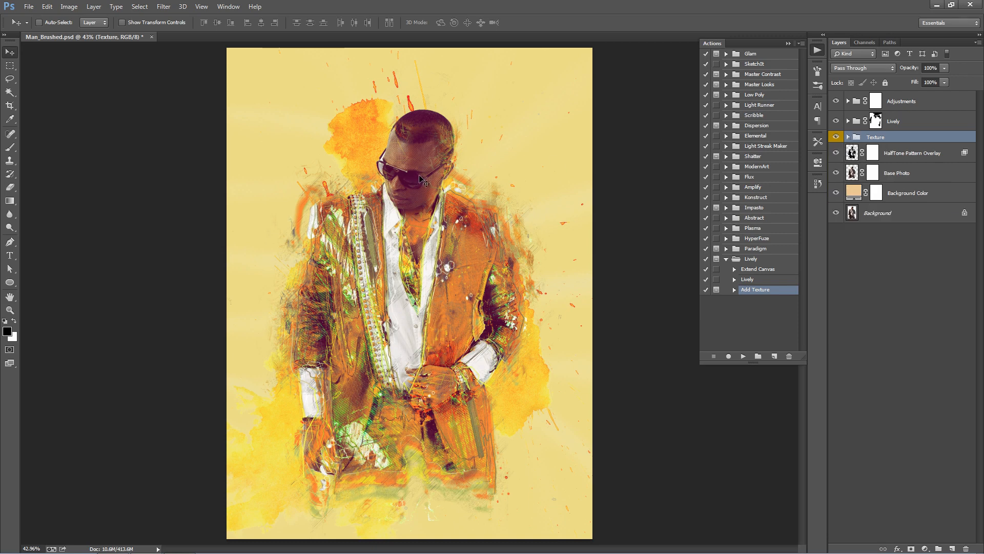
click(838, 136)
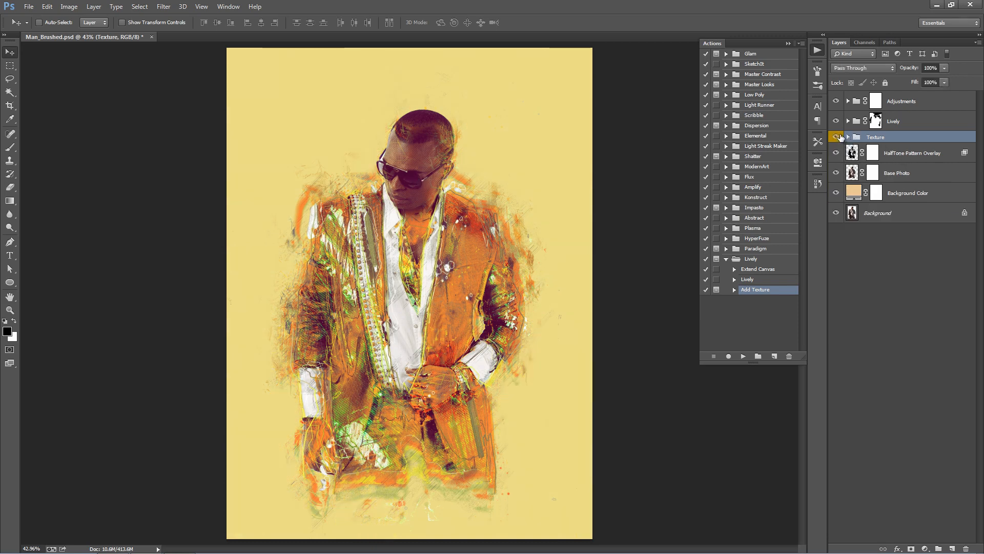
click(838, 137)
click(838, 136)
click(837, 136)
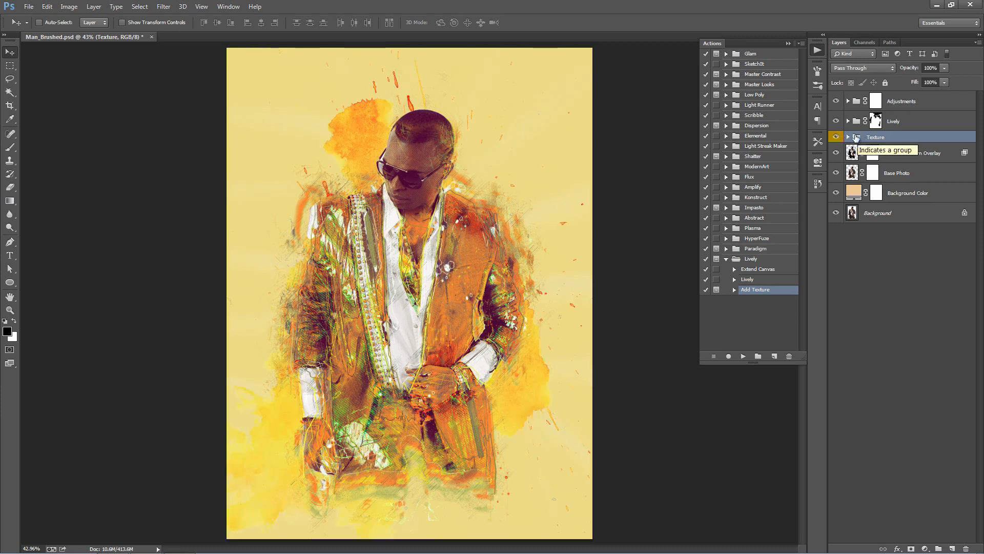
- Change the Background Color fill to light grey #d2d2d2
click(905, 197)
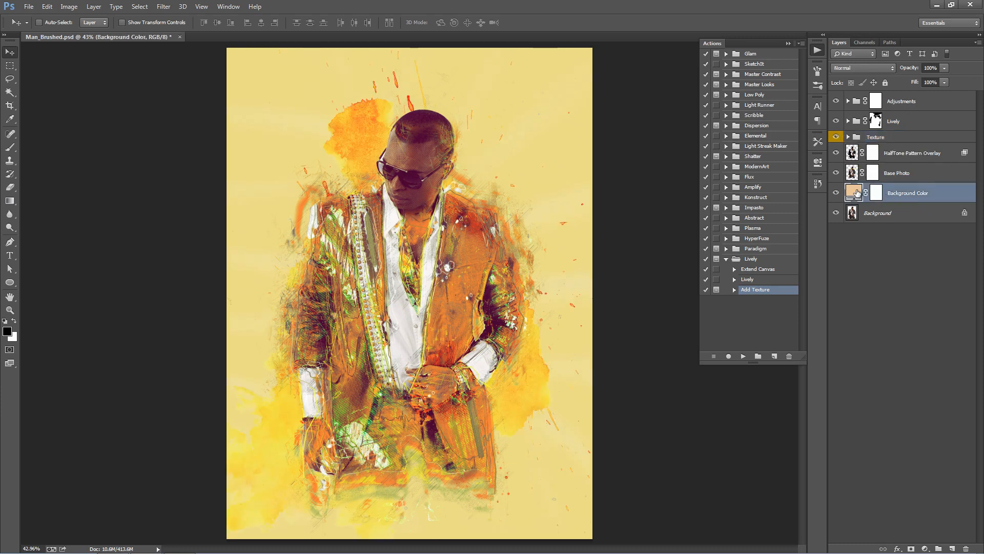
click(836, 193)
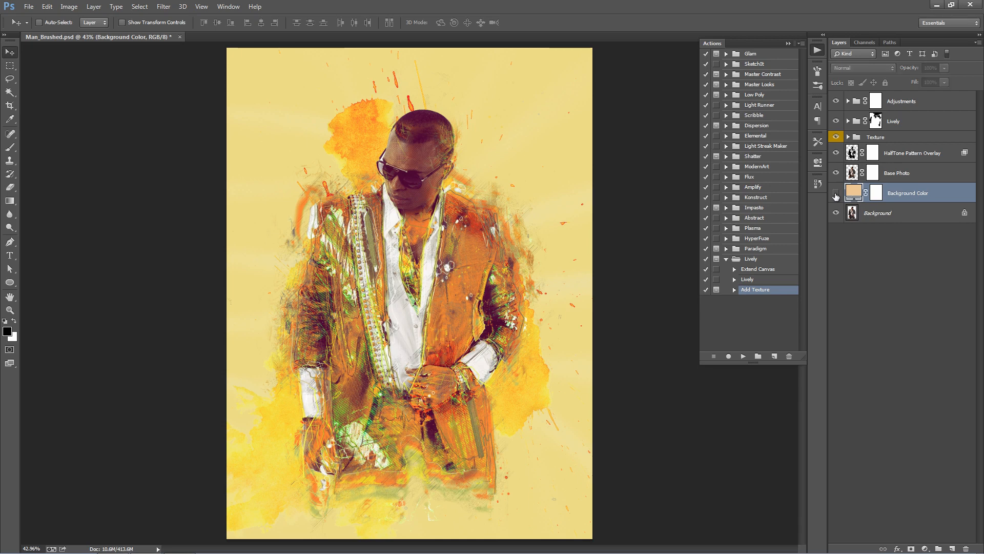
click(836, 195)
double_click(854, 192)
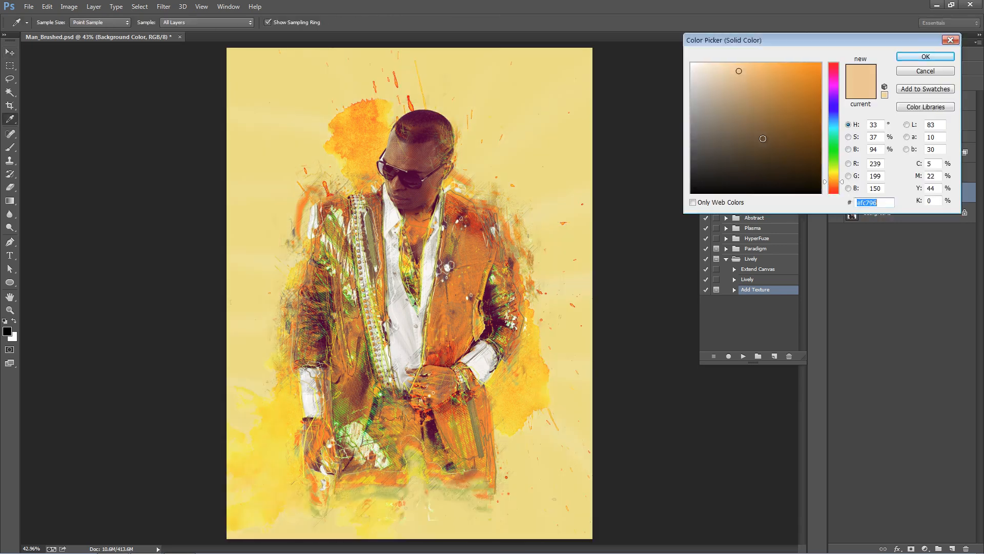
drag(732, 131, 690, 86)
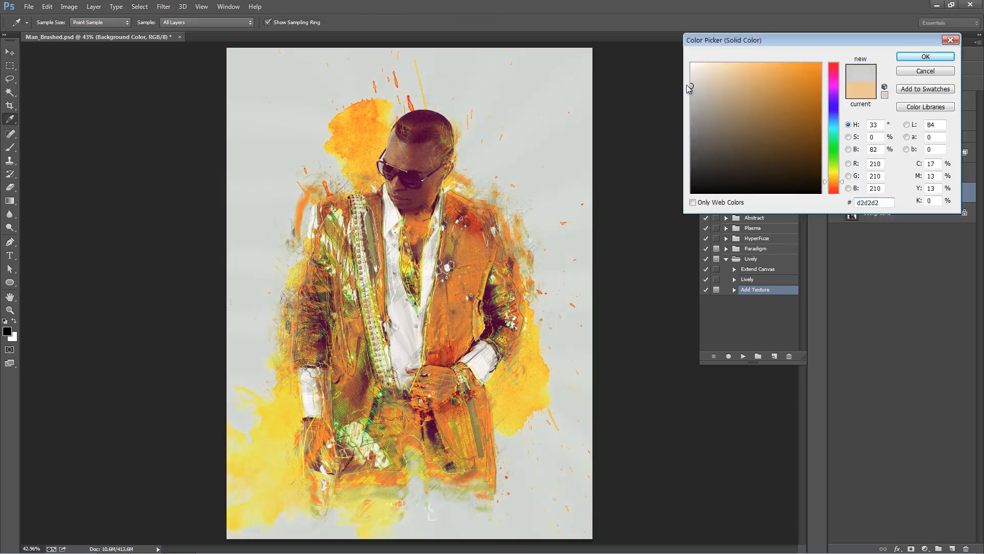
click(922, 57)
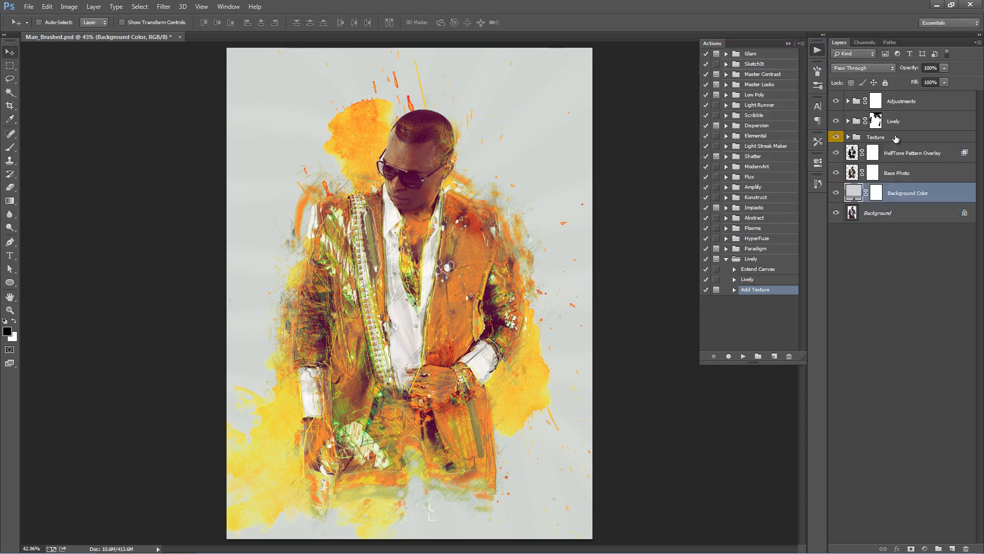
- Expand the Texture group and move the Texture (Outer) splatter slightly upward and left behind the man
click(853, 138)
click(848, 137)
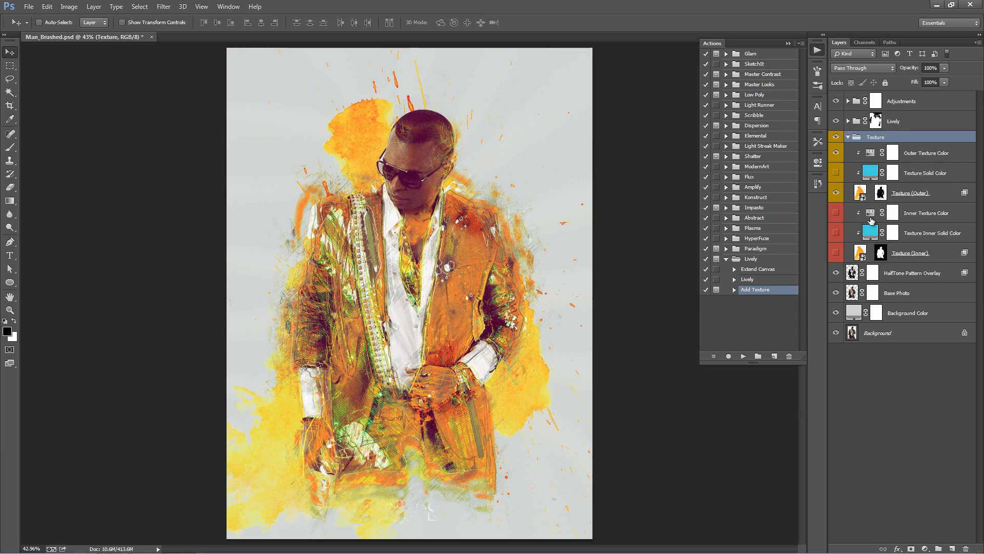
click(911, 197)
mouse_move(471, 197)
mouse_down()
mouse_move(468, 171)
mouse_move(465, 180)
mouse_up()
drag(467, 182, 468, 181)
key(ctrl+t)
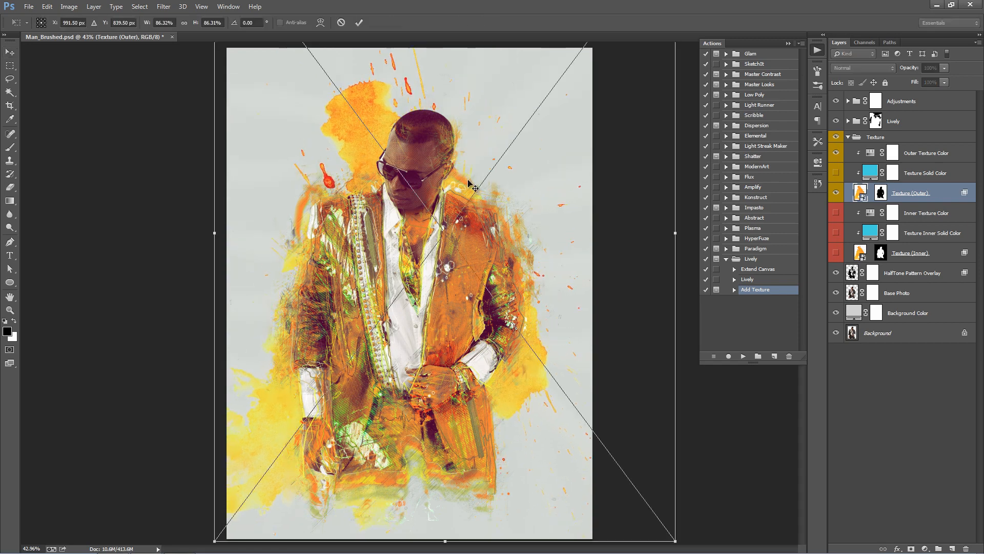
key(Return)
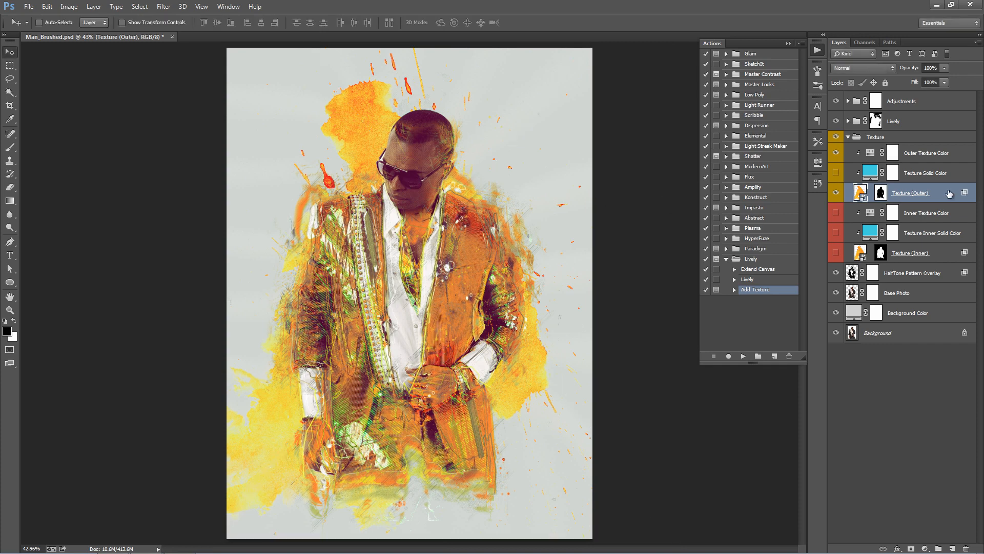
- Set the Hue of the Outer Texture Color adjustment to -17 to turn the outer splatter orange-red
click(926, 159)
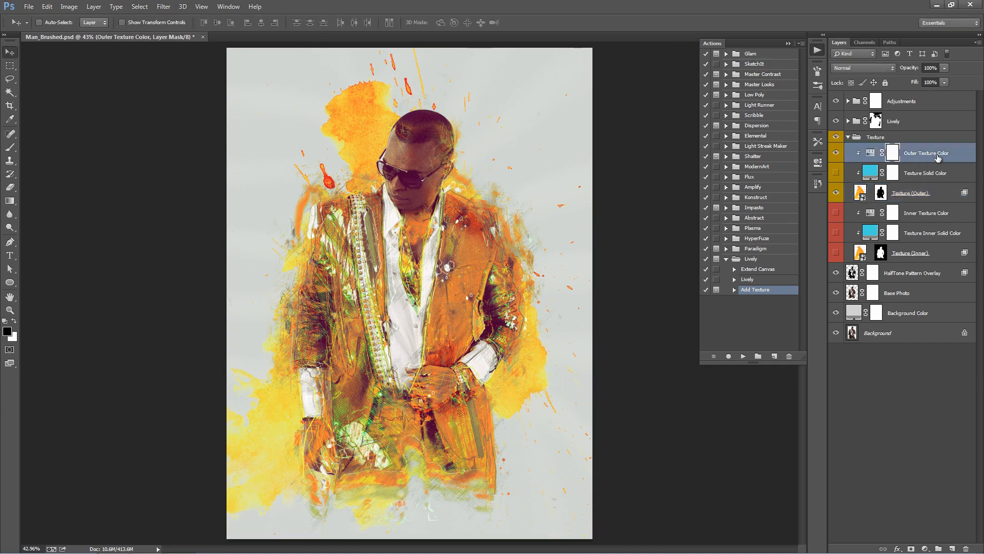
double_click(870, 153)
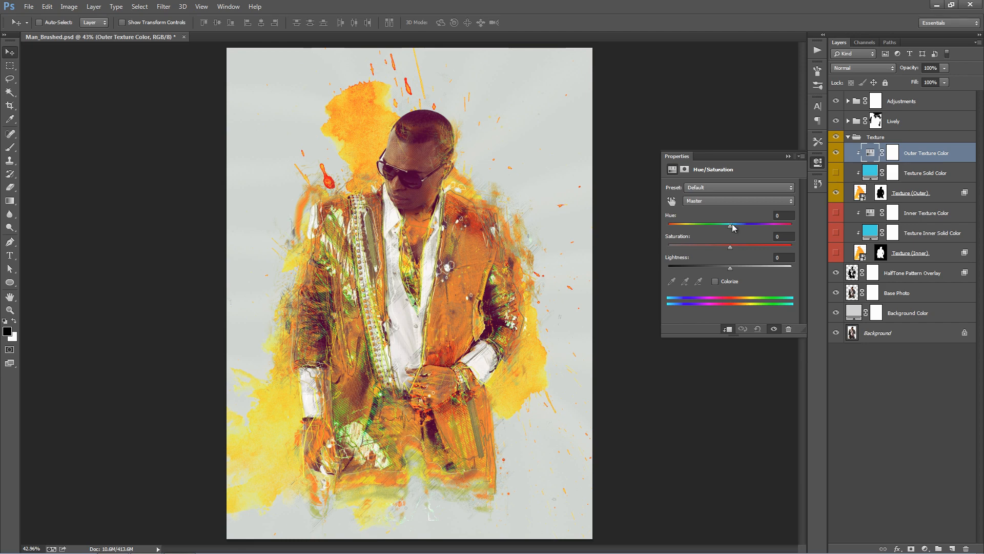
drag(730, 225, 660, 225)
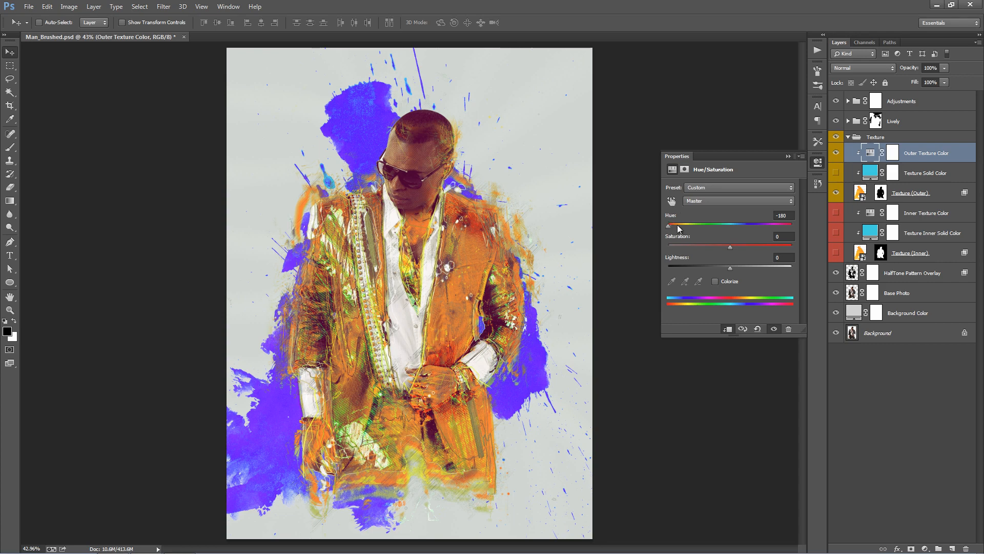
drag(668, 225, 720, 229)
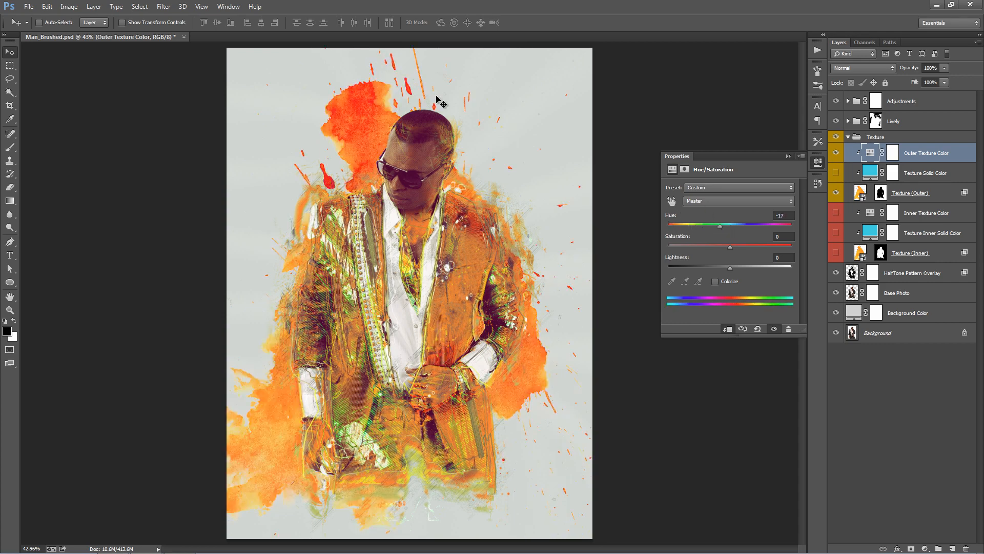
click(789, 156)
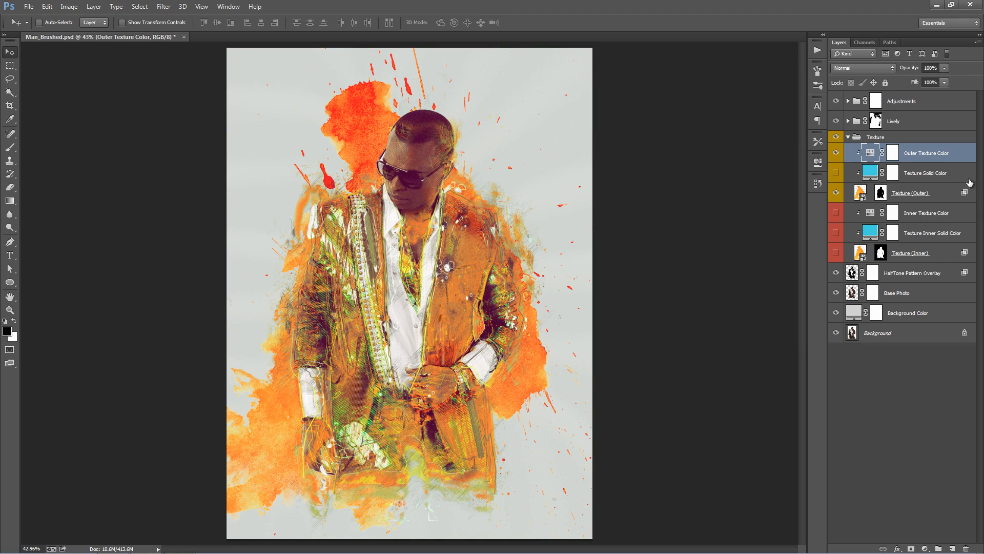
- Preview the blue Texture Solid Color layer on the outer texture and hide it again
click(942, 179)
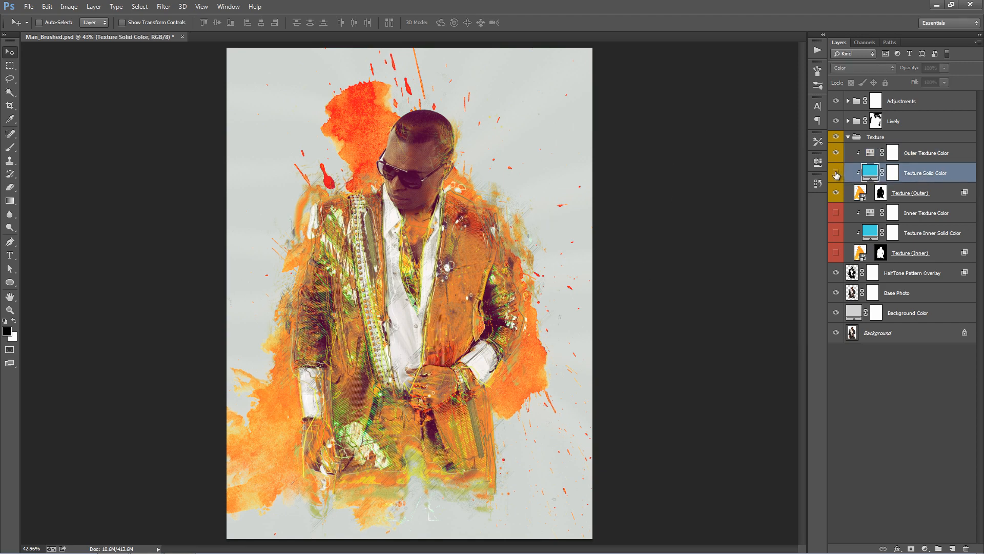
click(836, 175)
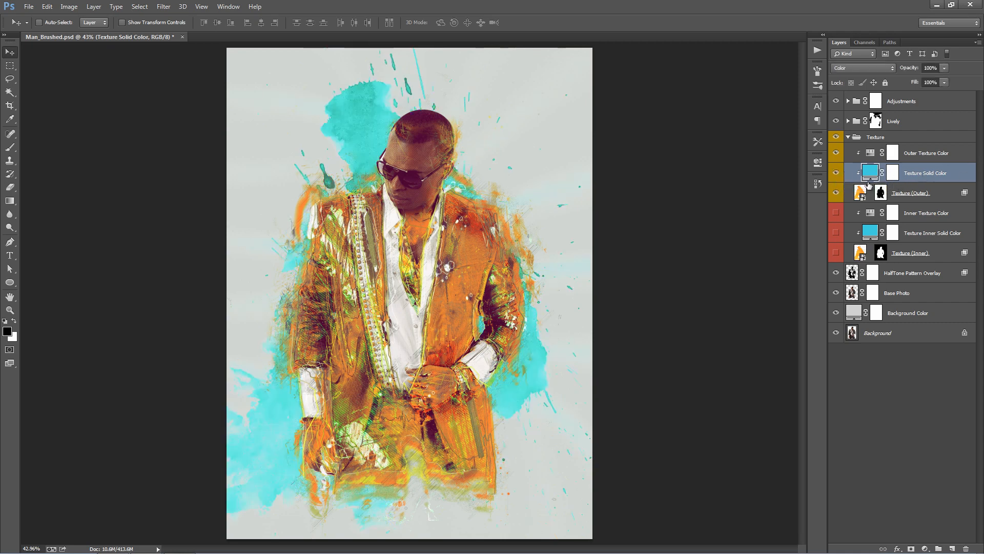
click(836, 175)
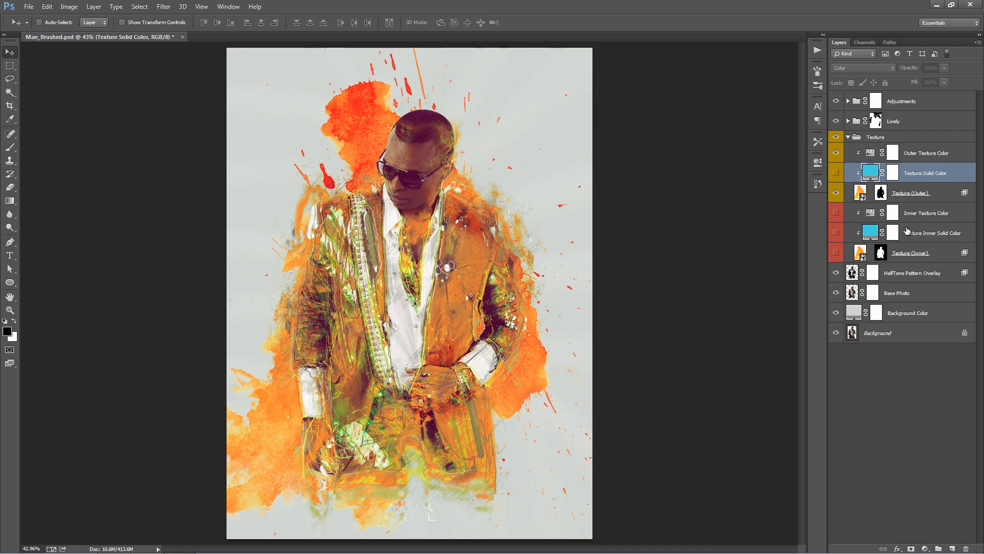
- Show Texture (Inner) with its Inner Texture Color adjustment, and reposition the inner texture over the man
click(917, 252)
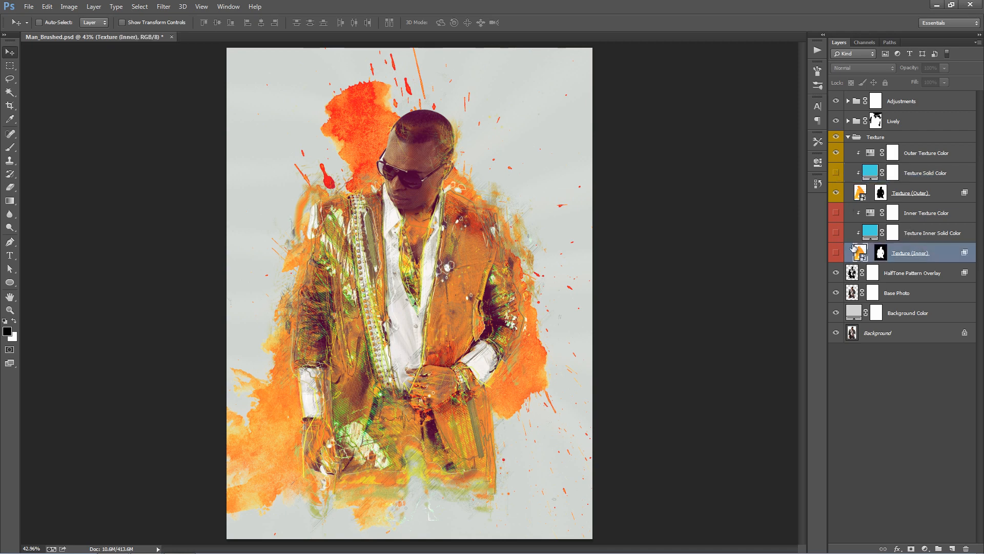
click(838, 254)
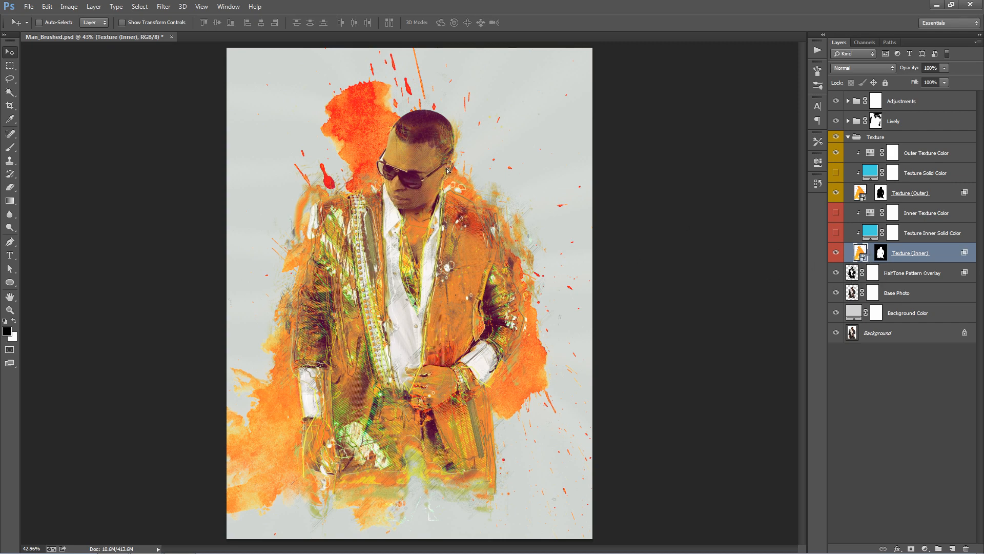
drag(445, 169, 439, 214)
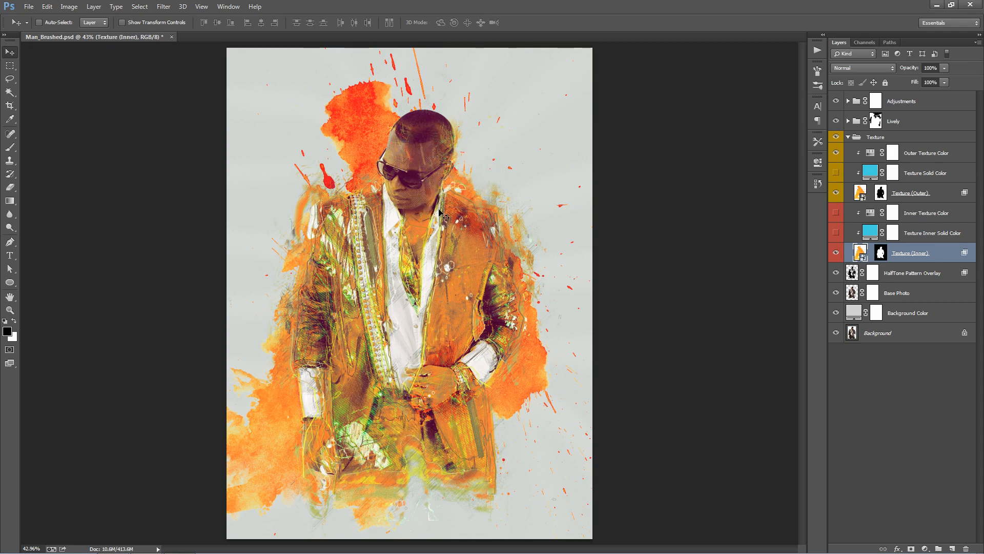
drag(409, 257, 489, 246)
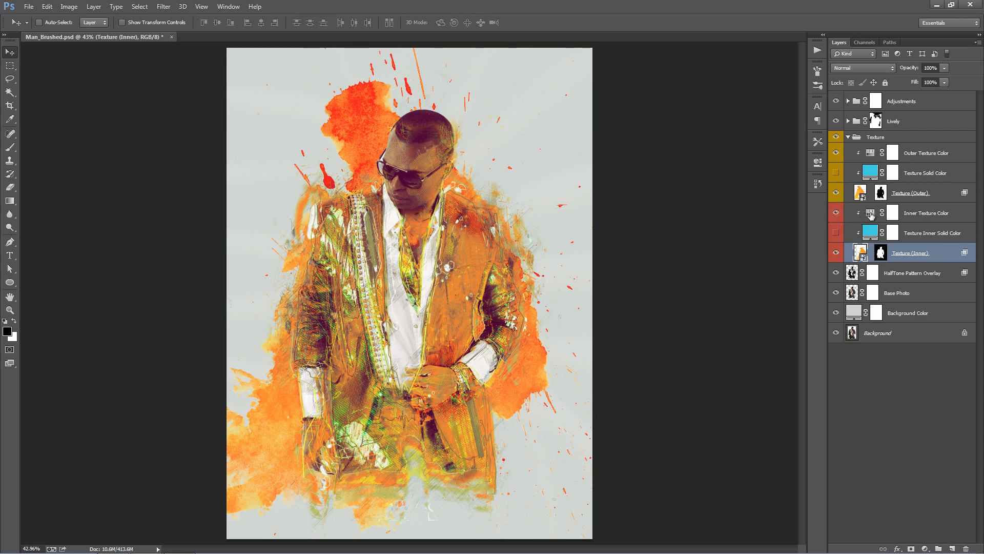
- Try different hues for the inner texture in the Inner Texture Color adjustment
double_click(871, 215)
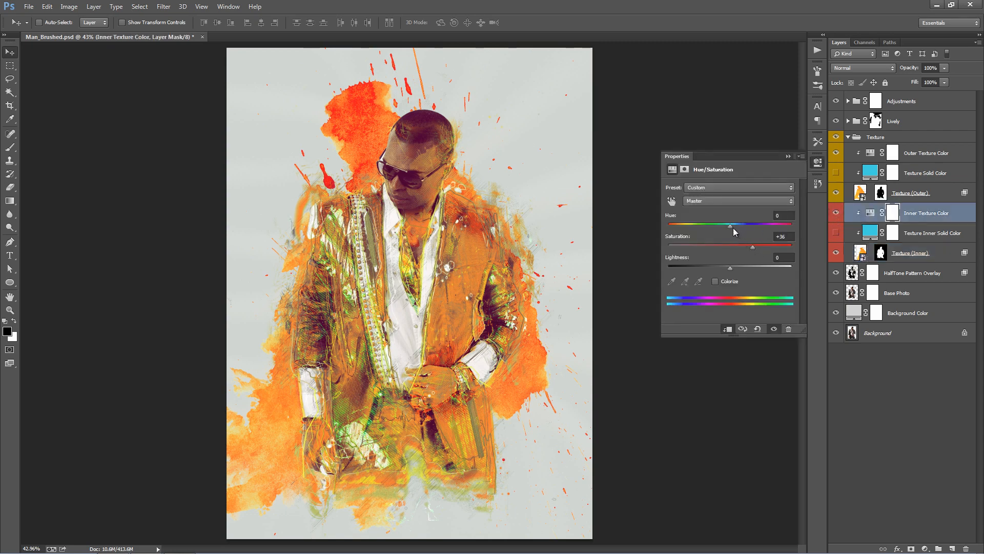
mouse_move(734, 227)
mouse_down()
mouse_move(775, 232)
mouse_move(731, 228)
mouse_up()
click(788, 157)
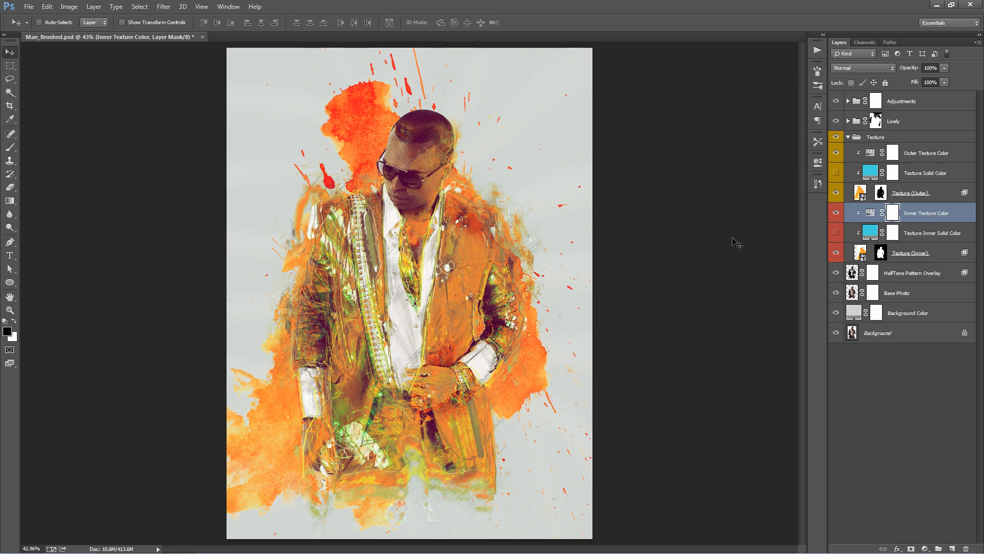
- In Texture (Outer)'s blending options, set the Blend If This Layer range to 0/77 for blacks and 182/255 for whites
click(894, 198)
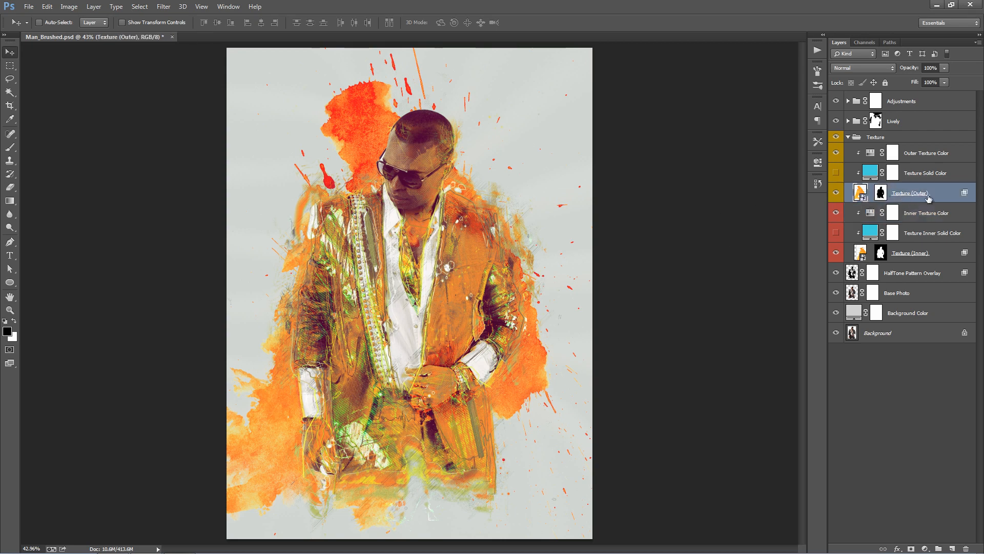
double_click(945, 195)
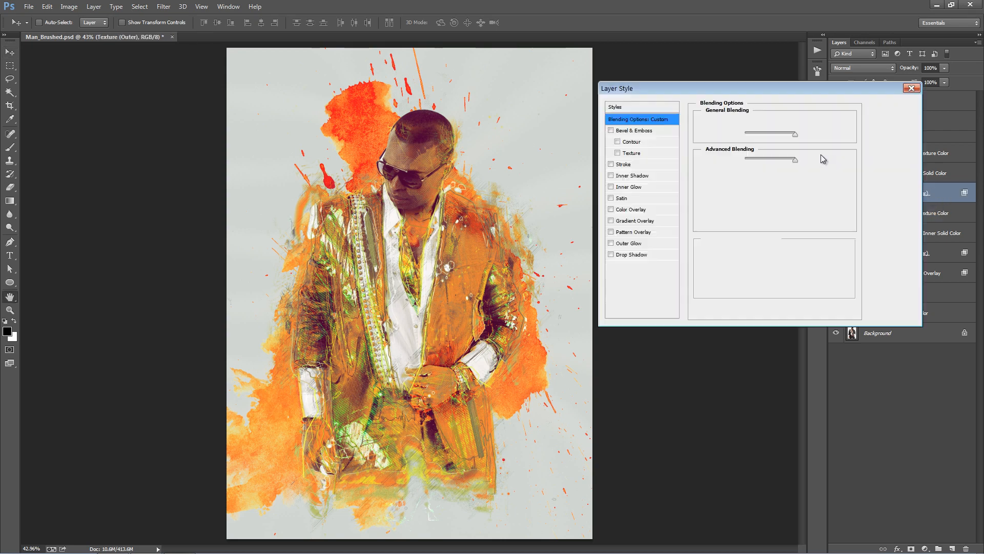
drag(732, 90, 722, 58)
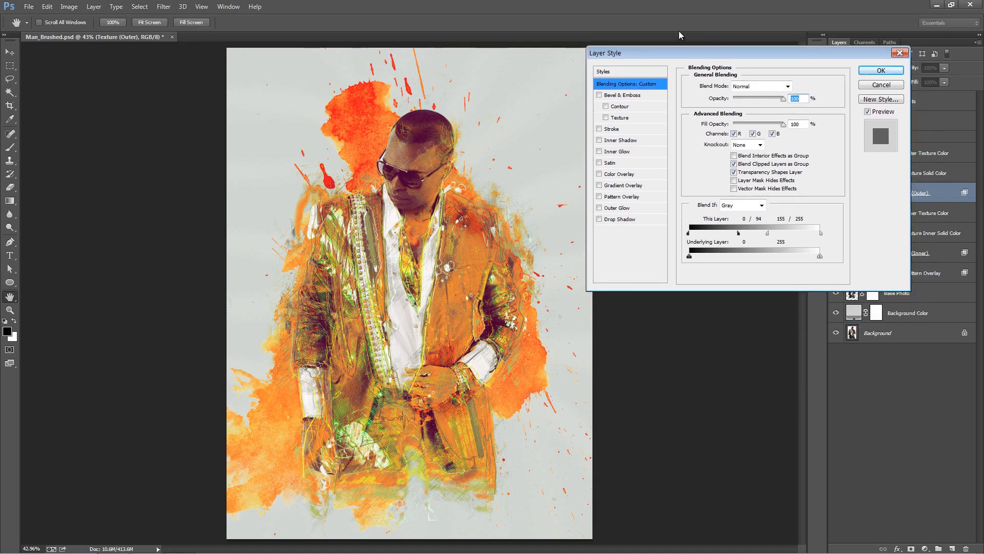
drag(648, 50, 628, 49)
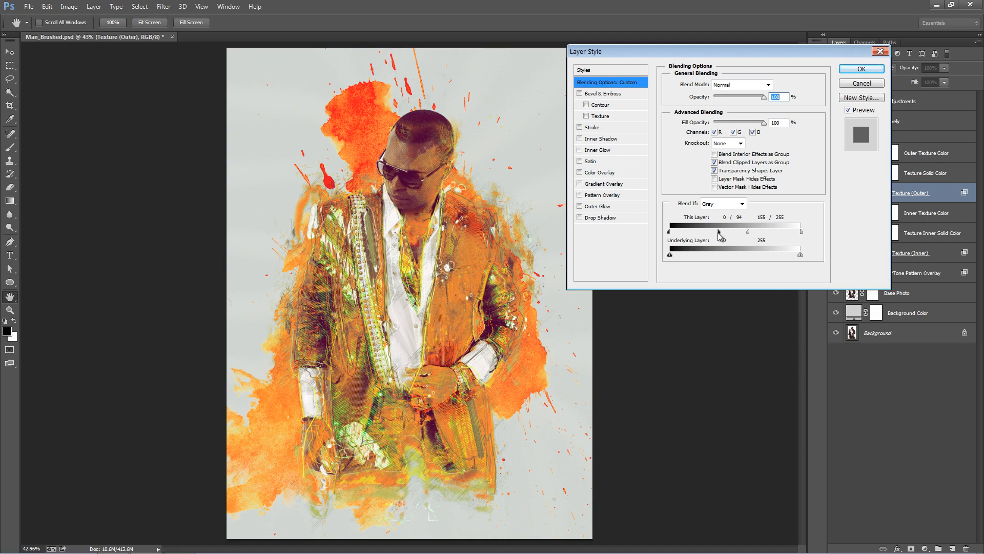
drag(720, 231, 815, 240)
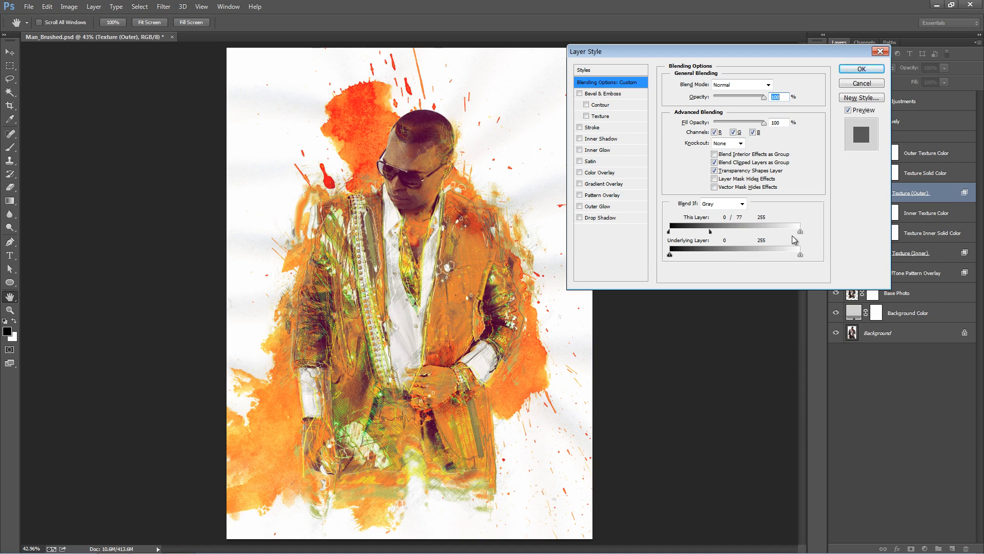
key(alt)
drag(801, 235, 772, 234)
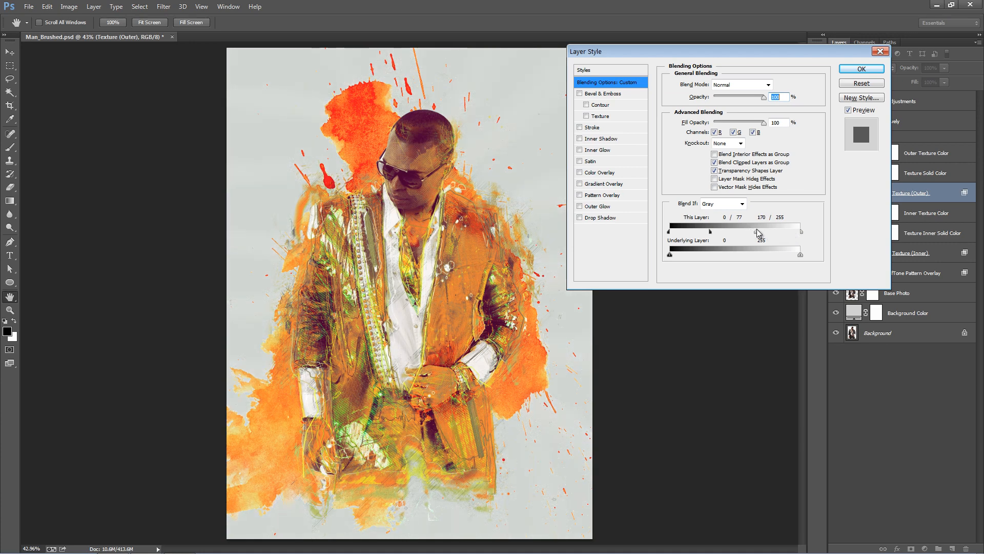
drag(750, 229, 804, 237)
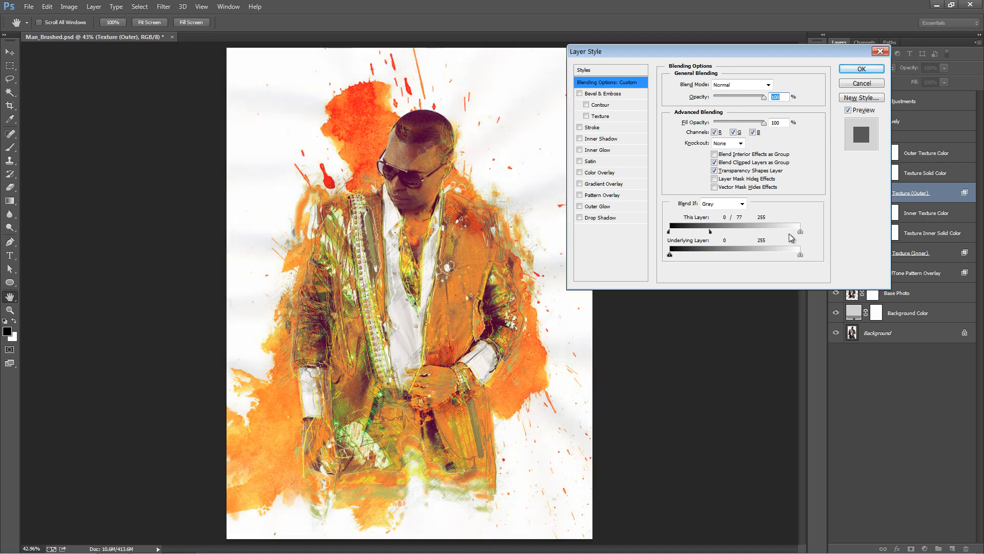
drag(800, 232, 762, 236)
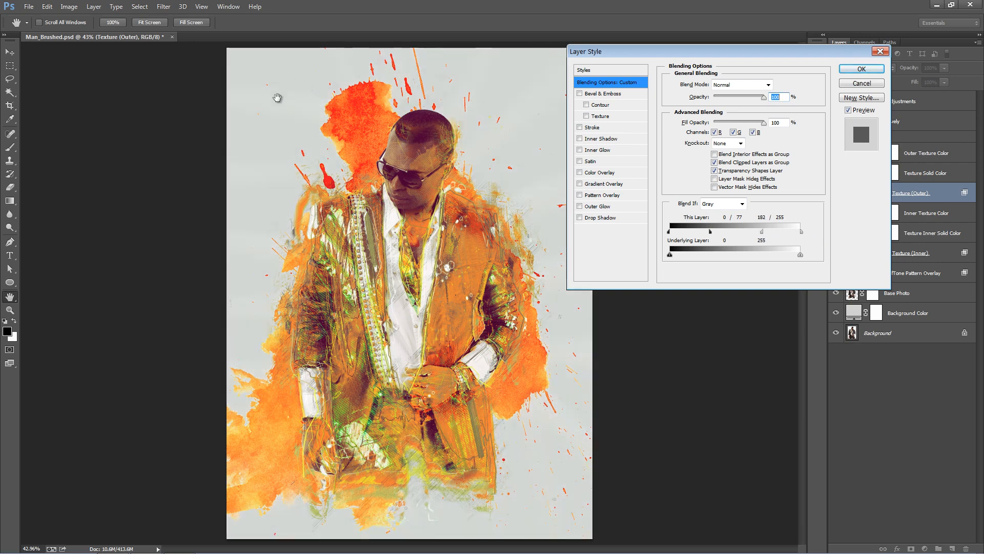
click(873, 72)
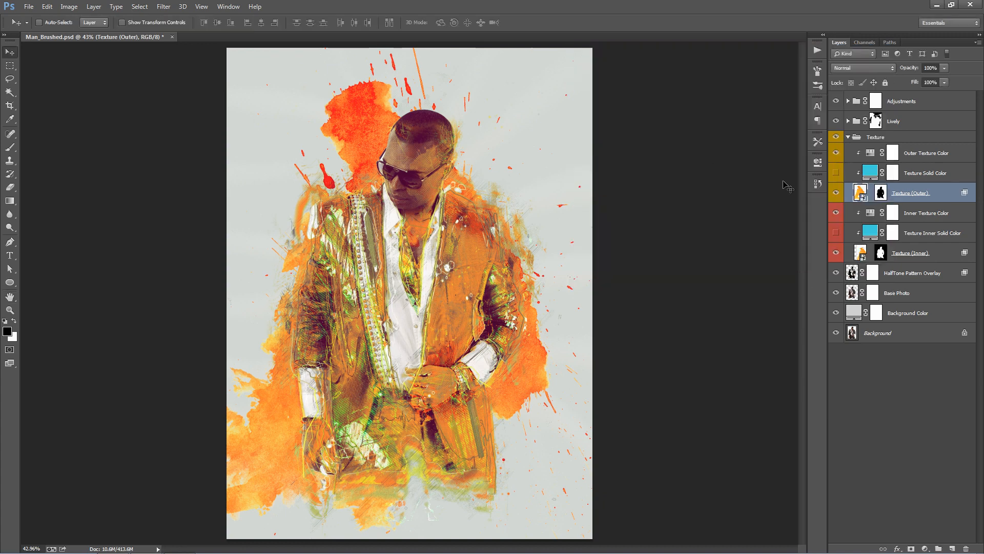
- Replace the contents of Texture (Outer) with Texture2.jpg and reposition the paint strokes so they sit around the man's head and shoulders
right_click(938, 195)
right_click(947, 198)
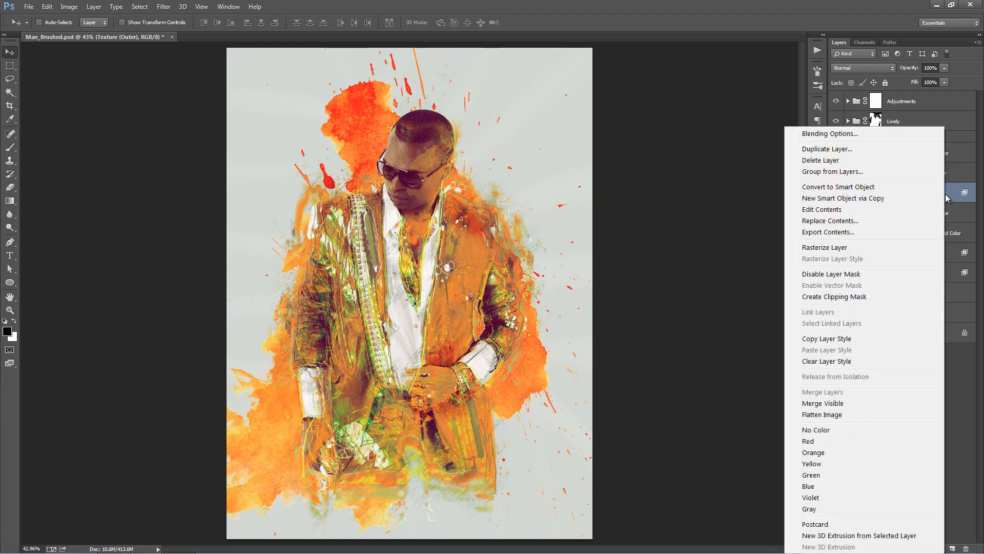
click(950, 195)
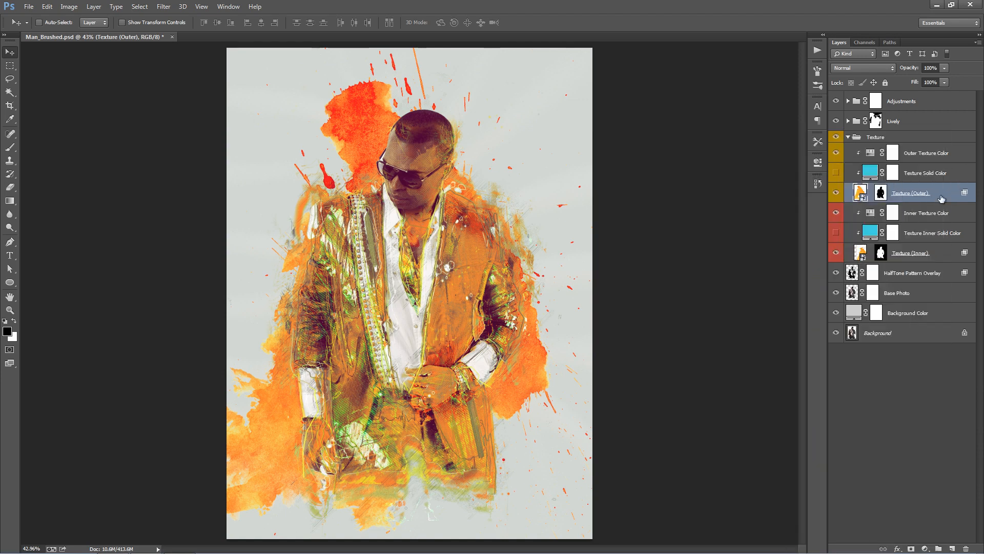
right_click(940, 198)
click(870, 222)
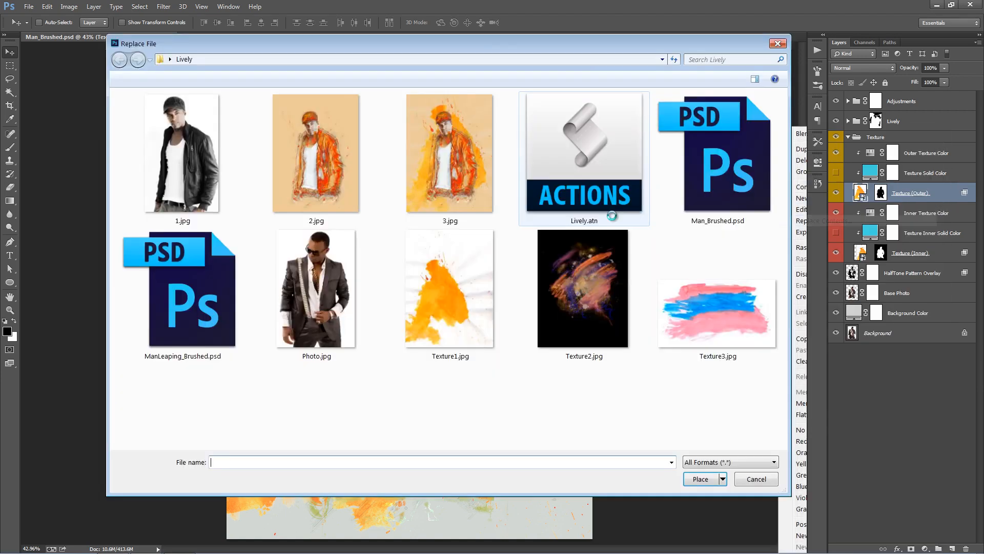
click(583, 294)
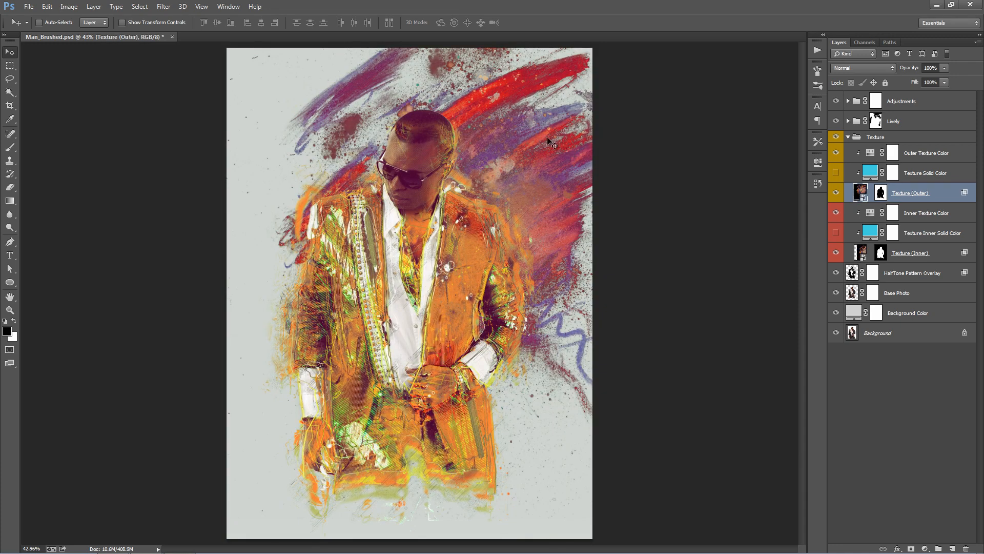
mouse_move(545, 141)
mouse_down()
mouse_move(504, 169)
mouse_move(493, 196)
mouse_up()
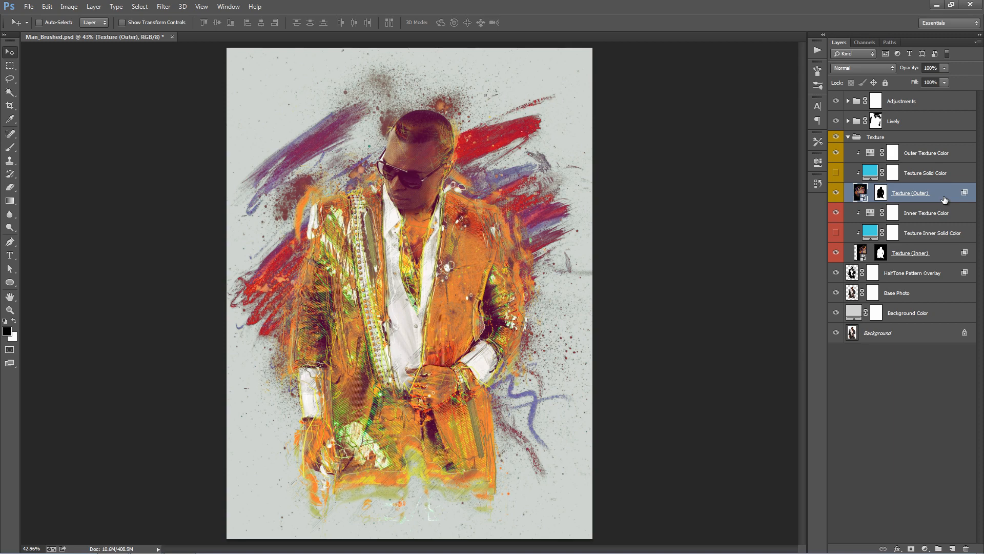
- Rejoin the black This Layer Blend If slider at 0 for Texture (Outer) so its dark background is blended in
double_click(945, 199)
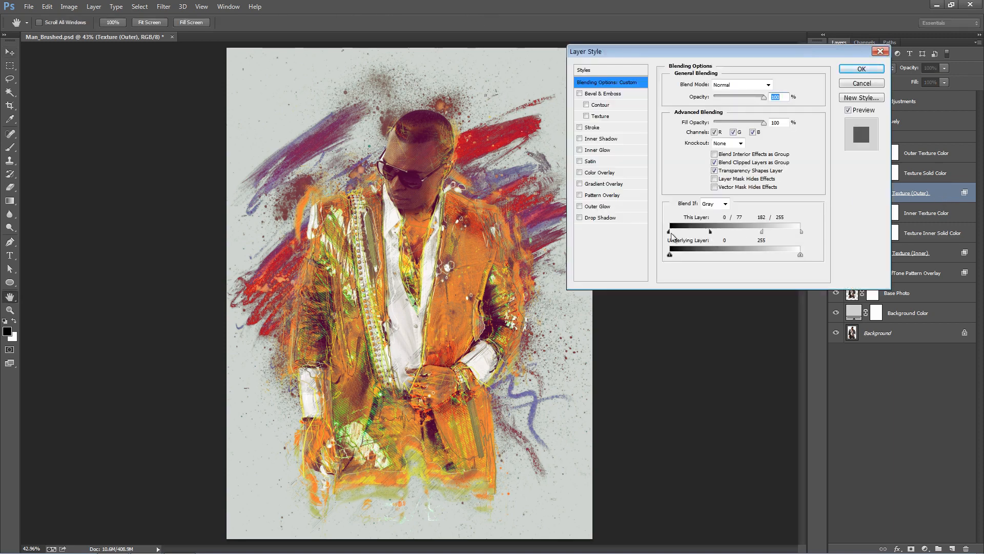
drag(710, 233, 650, 230)
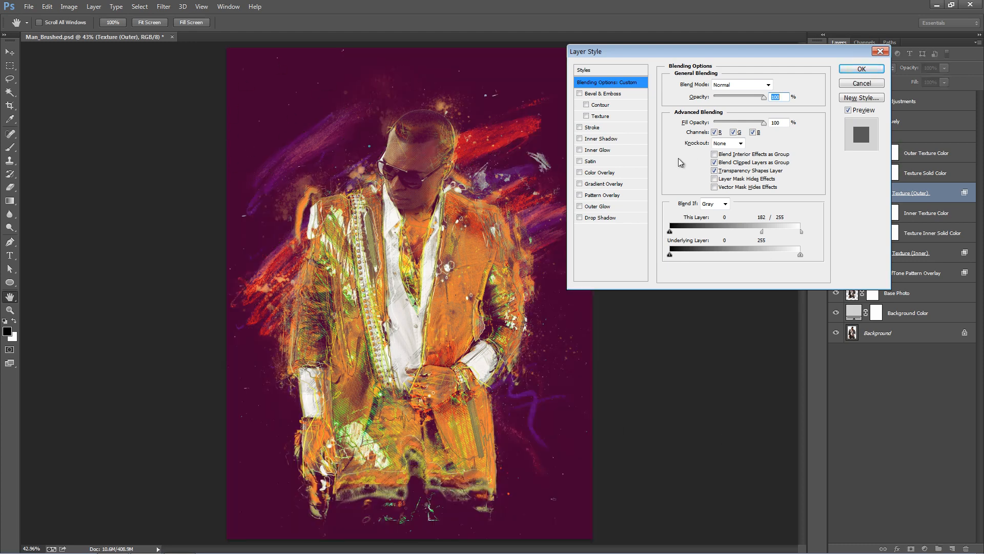
click(855, 72)
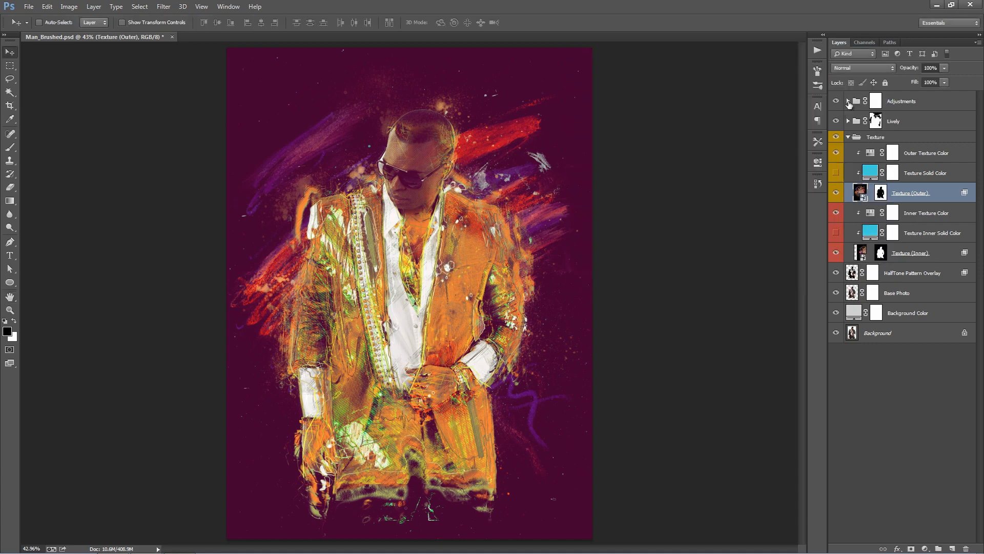
- Compare the artwork with and without the Add Color Toning layer in the Adjustments group
click(848, 101)
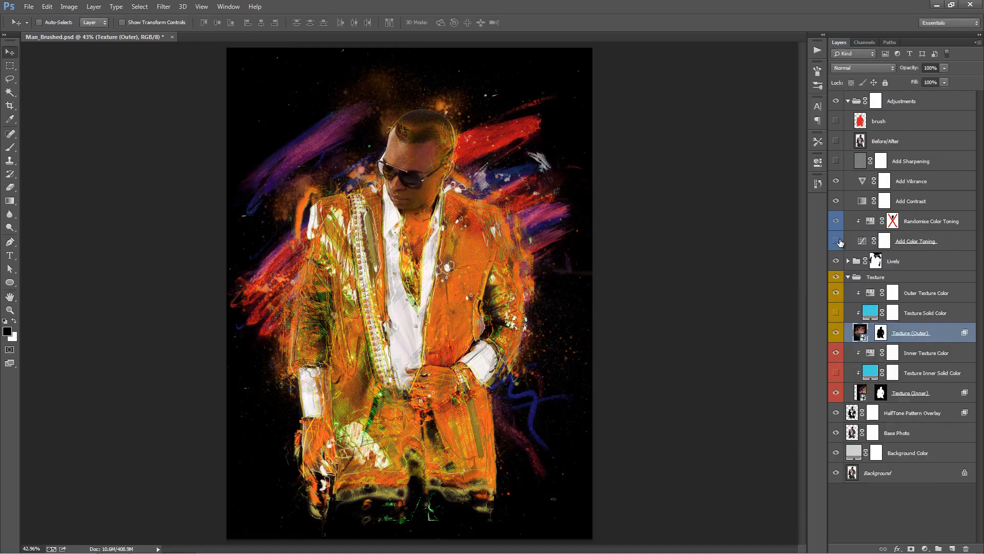
click(838, 240)
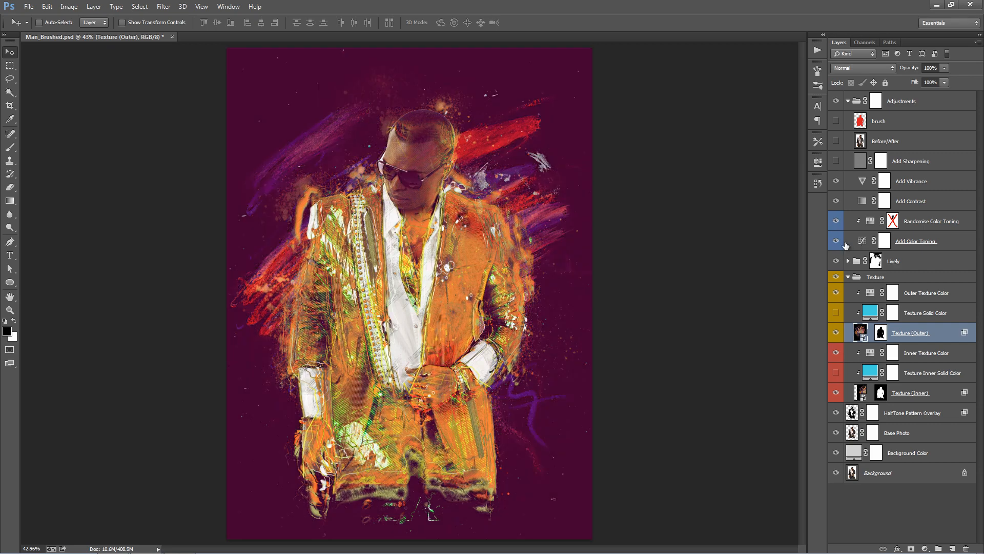
click(837, 241)
click(836, 240)
click(849, 102)
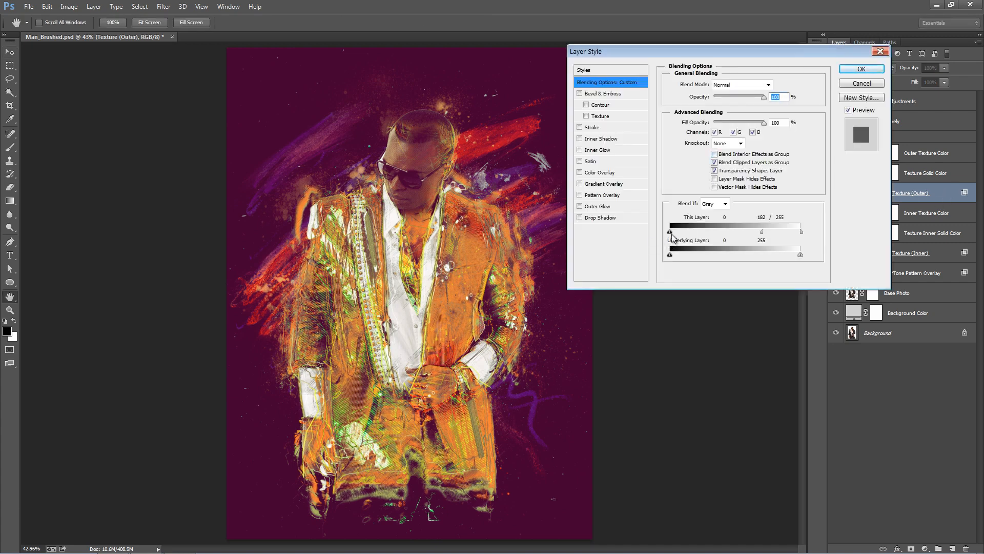
- Split the black This Layer Blend If slider of Texture (Outer) to 0/84 to hide the texture's dark background
drag(672, 234, 713, 234)
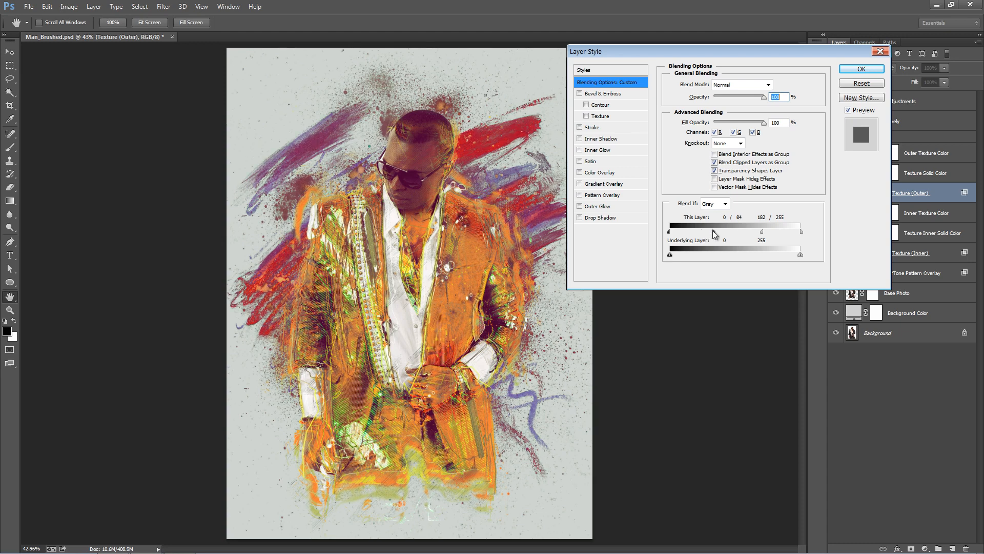
click(861, 69)
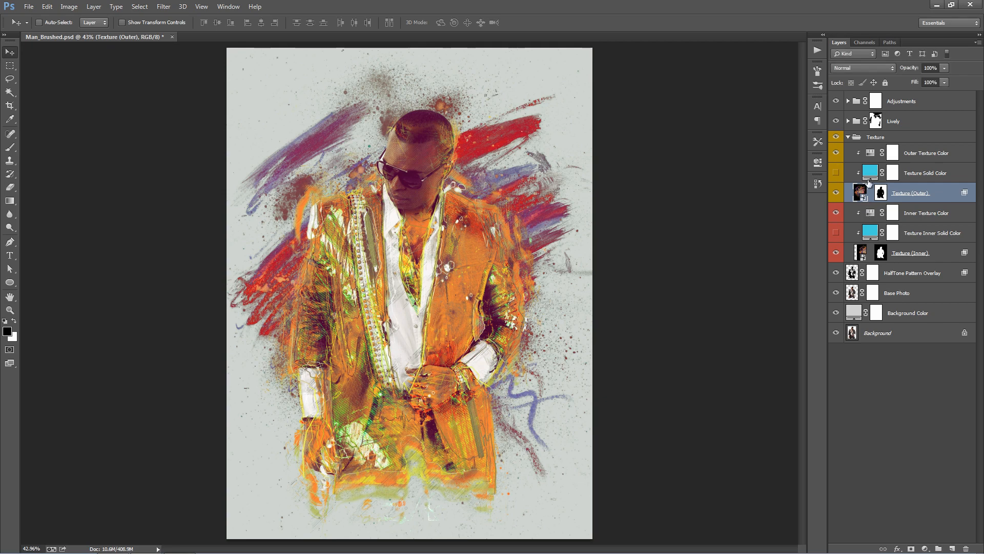
- Set the Hue of the Outer Texture Color adjustment to +21 to recolour the outer paint strokes
double_click(870, 154)
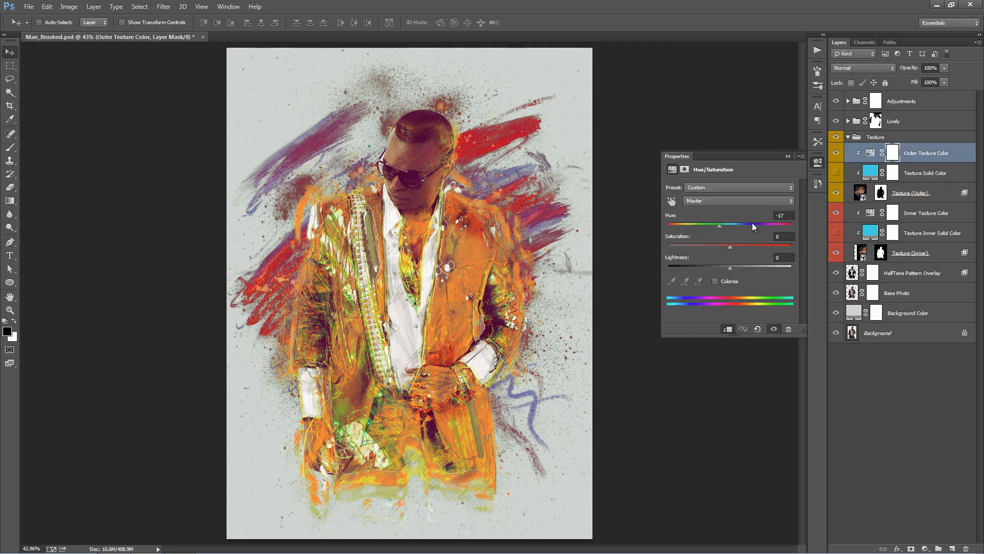
mouse_move(725, 226)
mouse_down()
mouse_move(751, 226)
mouse_move(740, 226)
mouse_up()
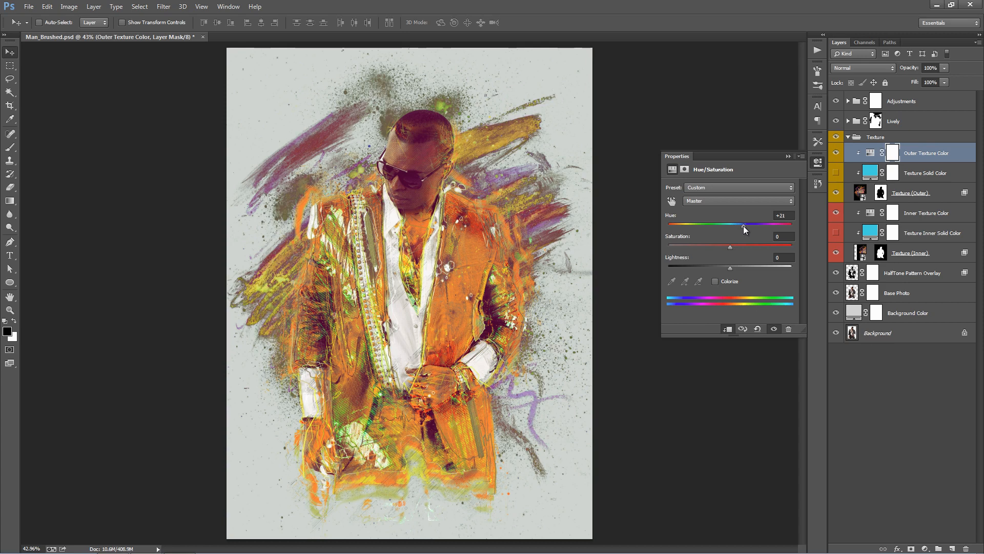
click(788, 152)
- Review the layers inside the Lively group, and collapse the Texture and Lively groups
click(922, 208)
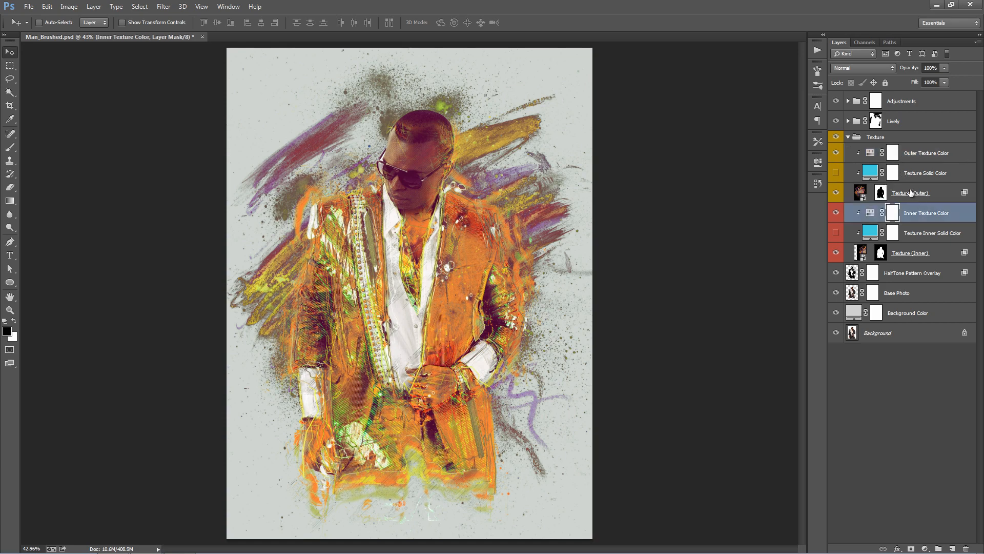
click(849, 138)
alt+click(849, 138)
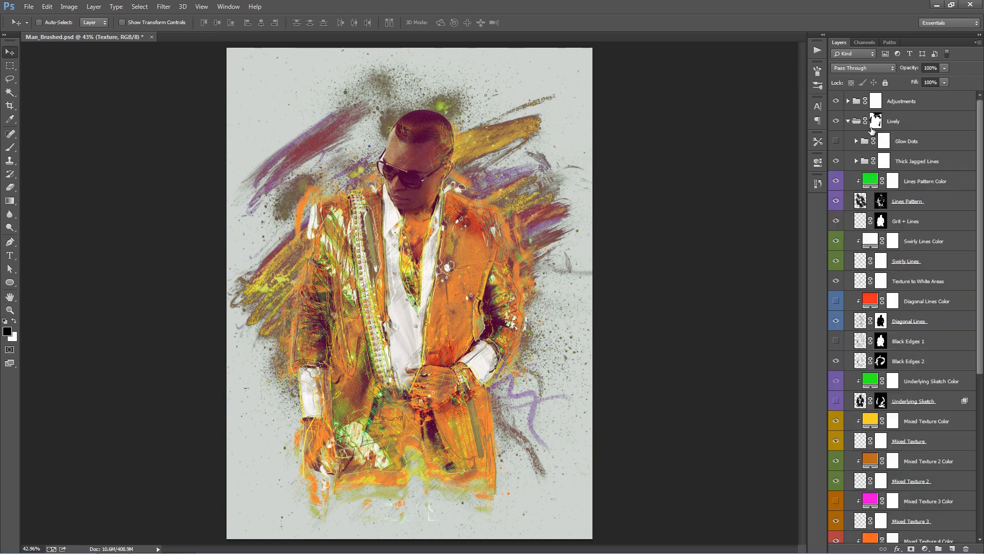
scroll(921, 393, down, 2)
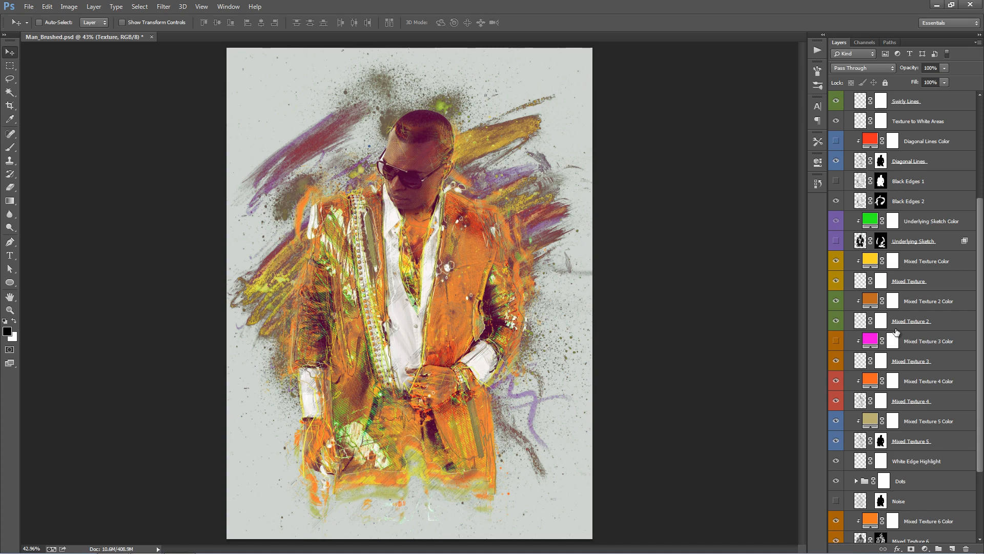
scroll(896, 332, up, 5)
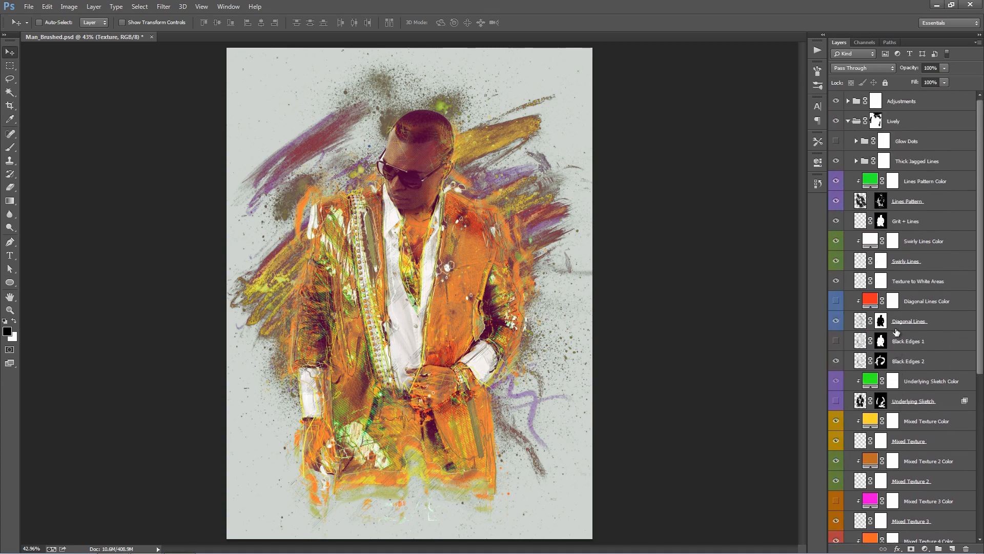
click(849, 126)
click(932, 106)
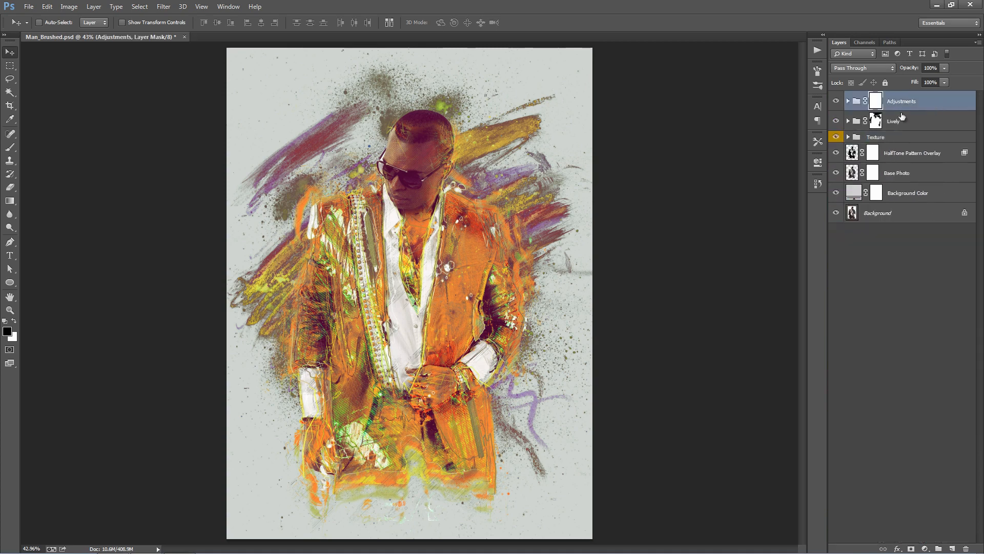
- Expand the Adjustments group and shift the Hue of the Randomise Color Toning adjustment
click(849, 101)
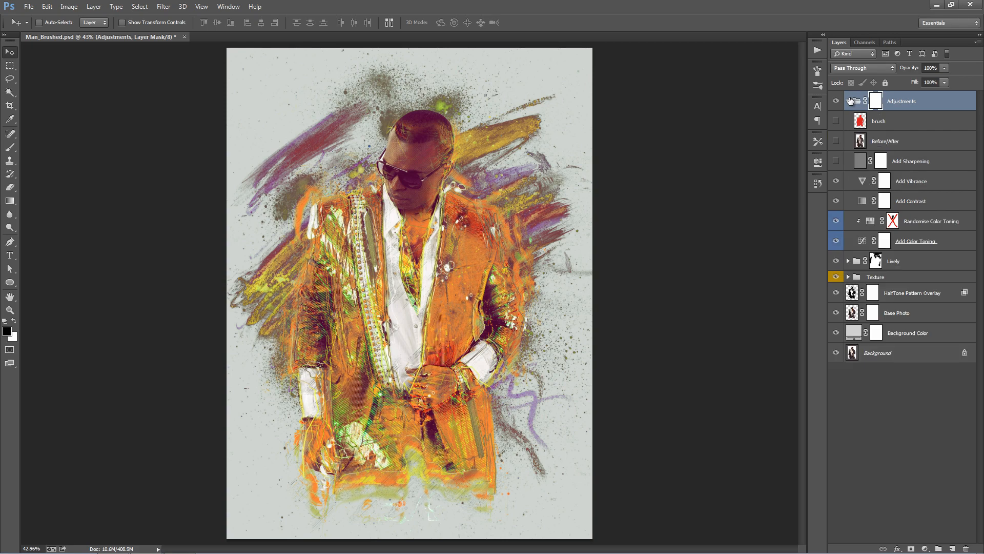
double_click(870, 221)
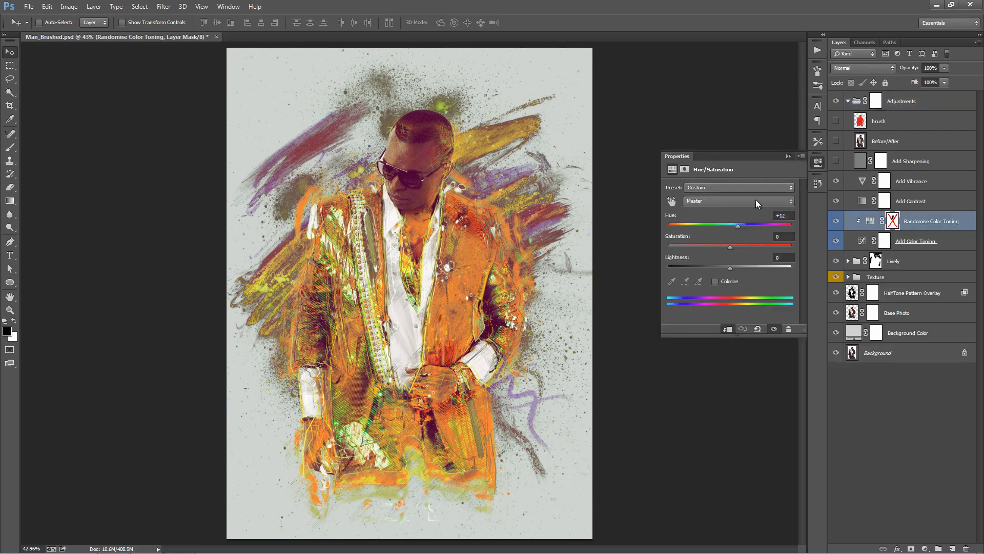
mouse_move(744, 225)
mouse_down()
mouse_move(792, 229)
mouse_move(688, 220)
mouse_move(739, 219)
mouse_up()
click(787, 156)
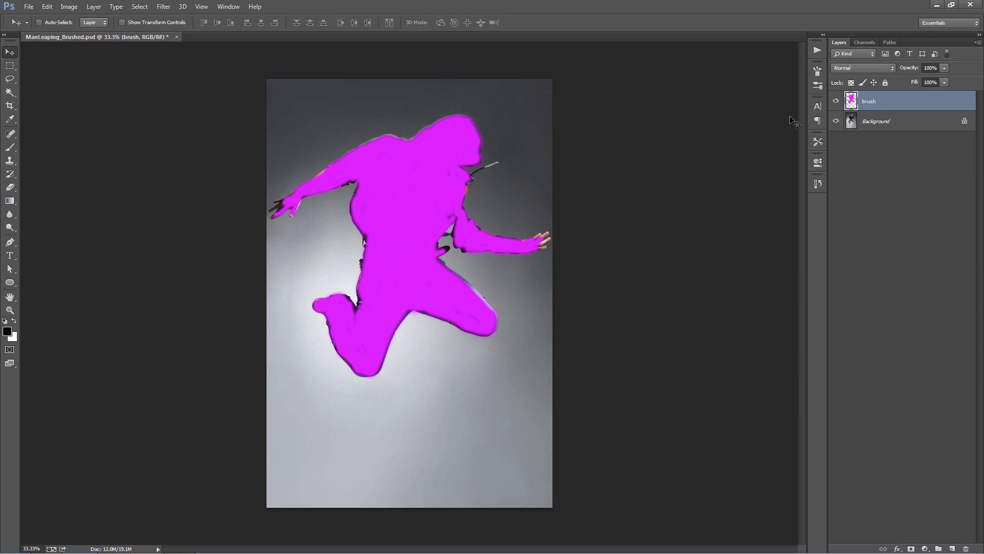
- Compare ManLeaping_Brushed.psd with and without the magenta brush layer over the leaping man
click(838, 103)
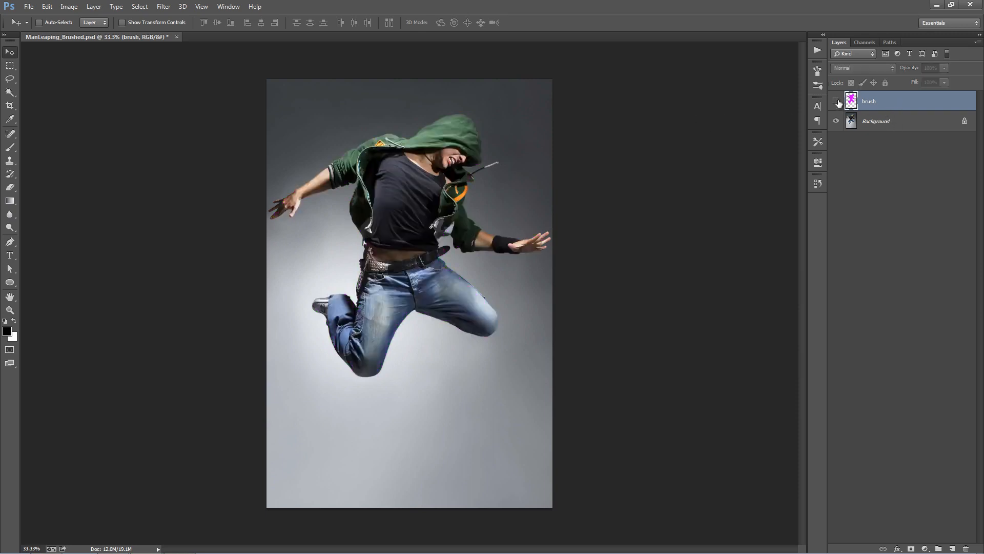
click(838, 102)
click(837, 102)
click(838, 102)
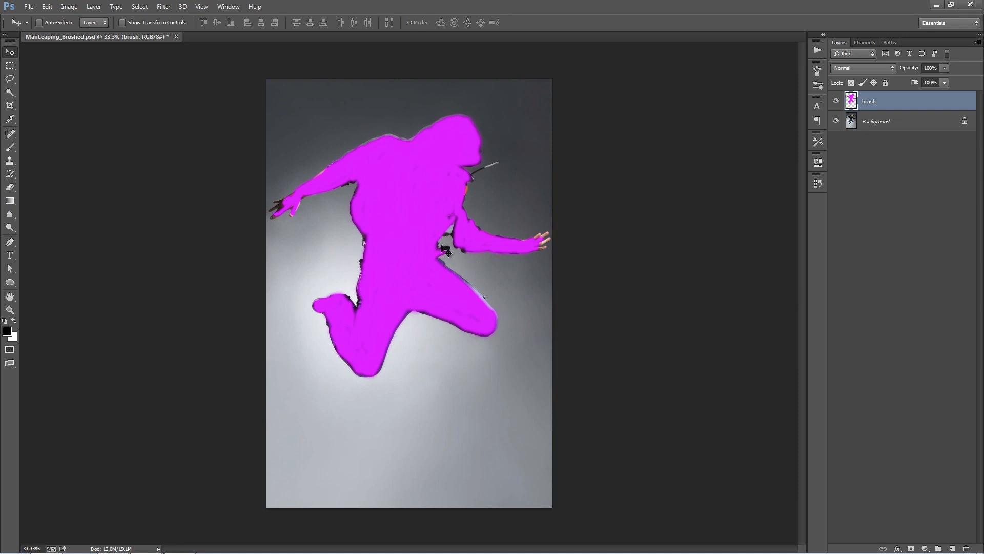
click(836, 101)
click(836, 101)
- Run the Lively action on the brushed photo of the leaping man
click(817, 50)
click(751, 281)
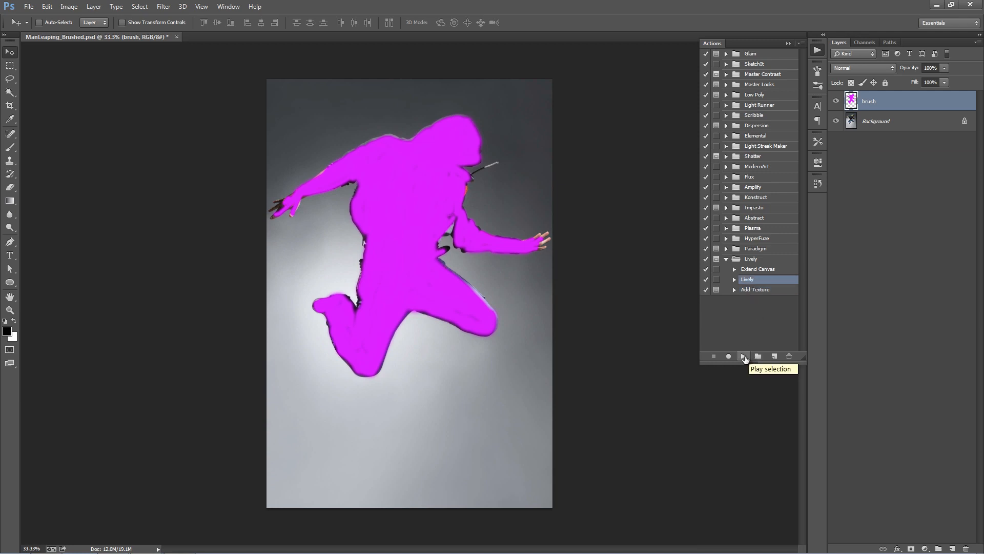
click(743, 356)
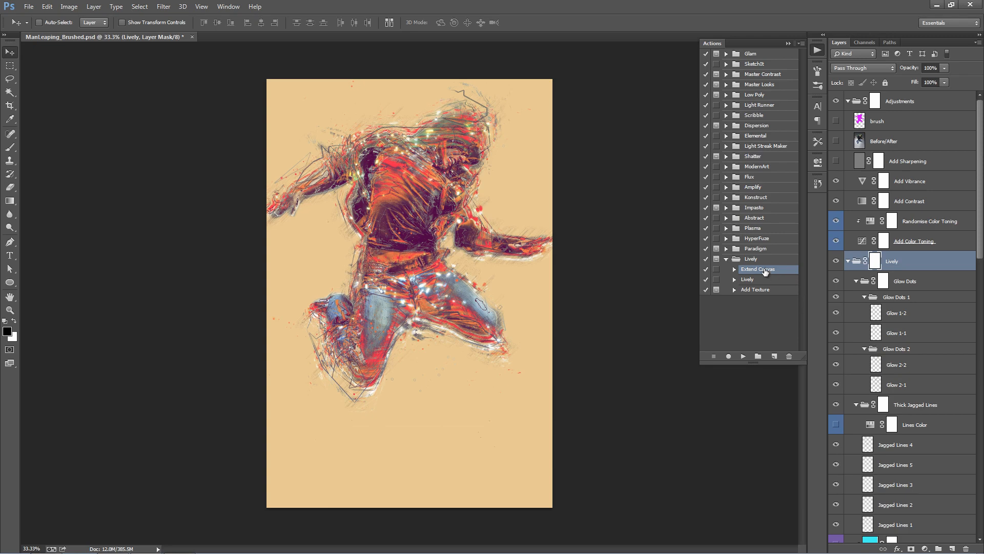
- Run the Extend Canvas action to enlarge the canvas around the leaping man, and collapse all the layer groups
click(744, 357)
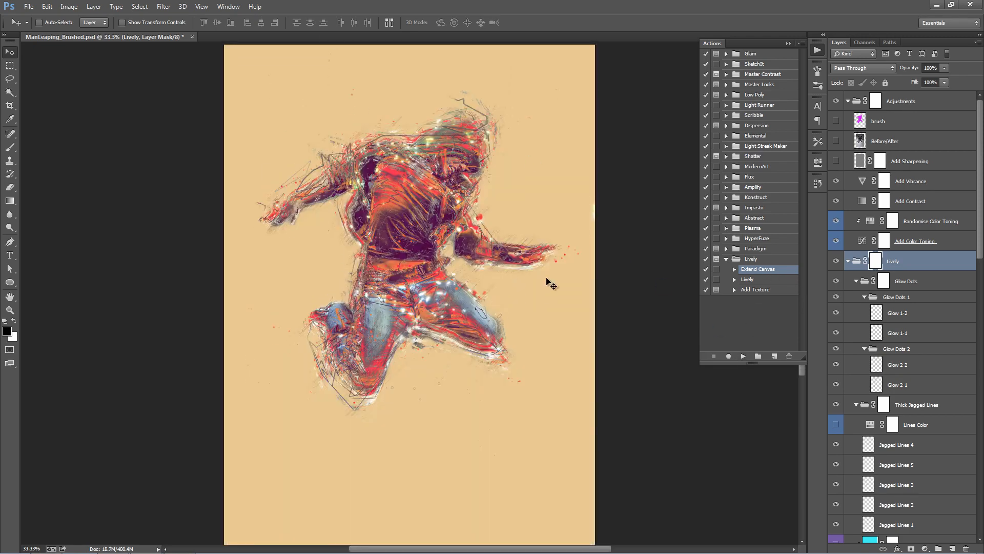
click(789, 44)
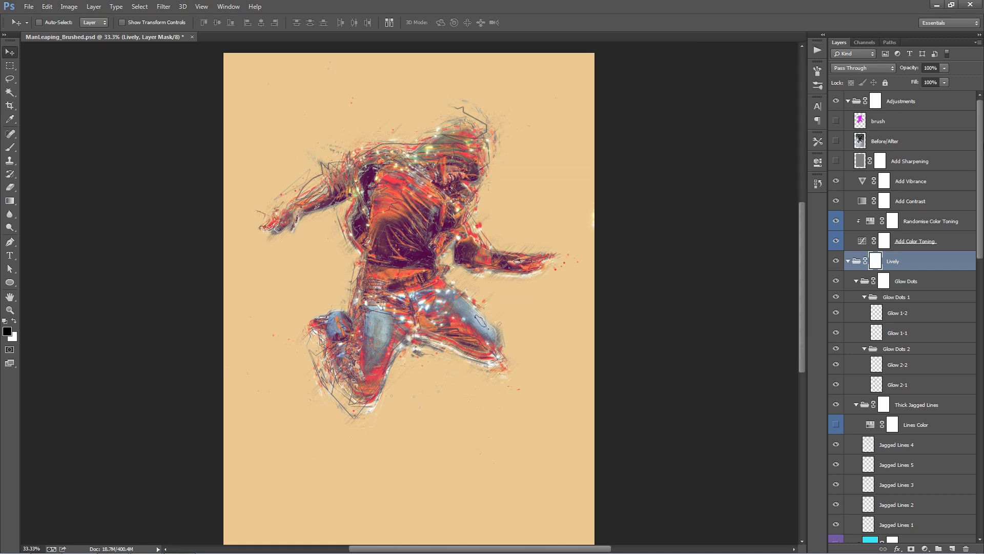
ctrl+click(849, 102)
key(ctrl+0)
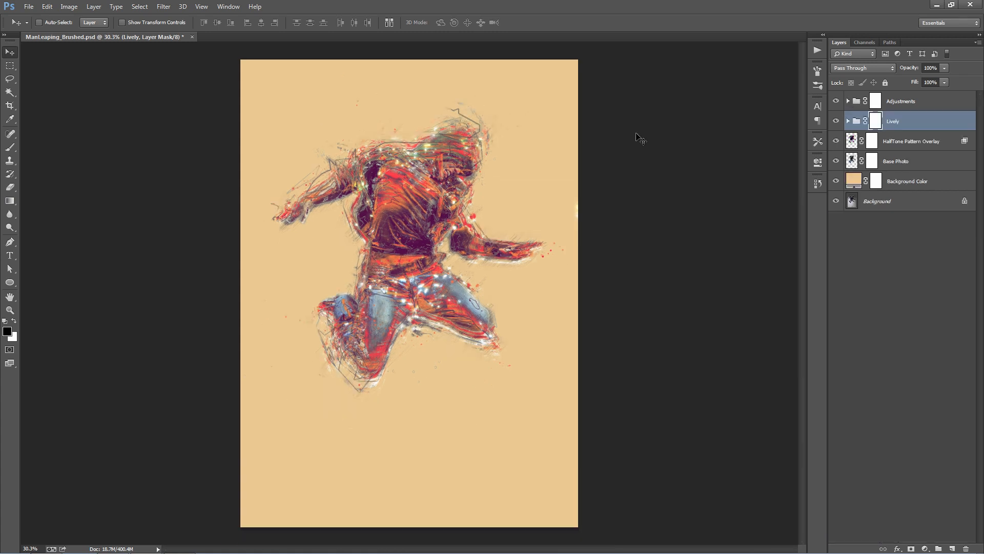
- Paint black on the Lively group's mask over the man's face and hood to clear the effects there
click(910, 105)
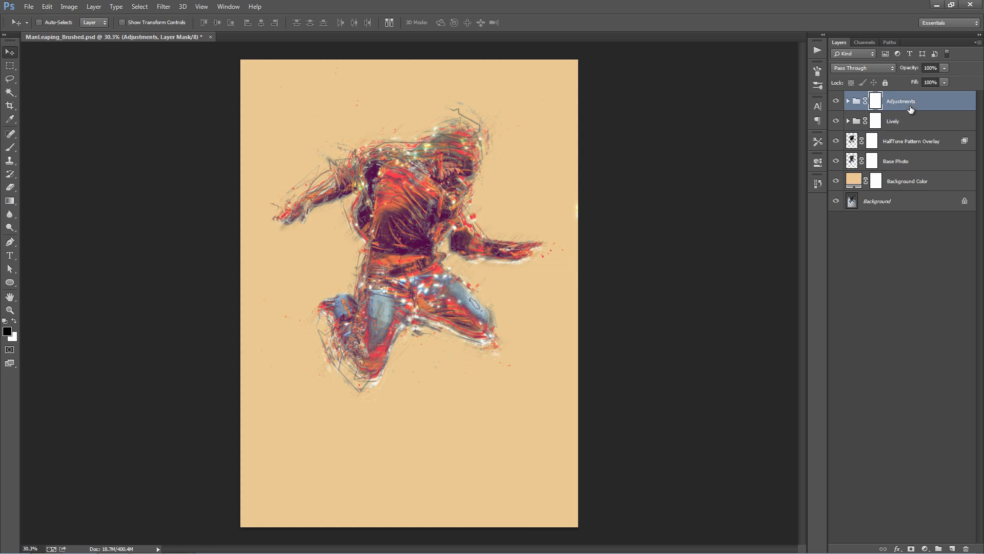
click(918, 124)
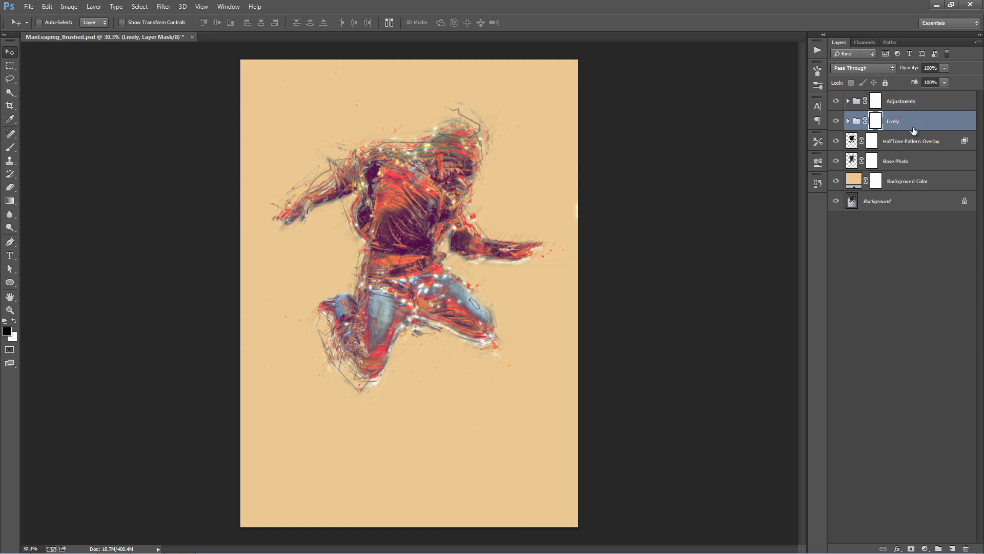
key(z)
click(461, 208)
click(461, 208)
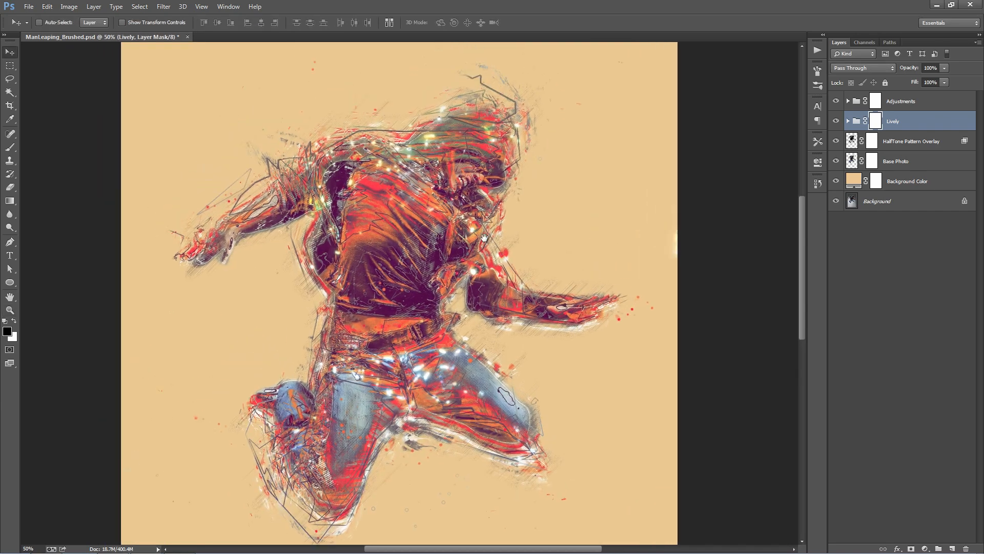
key(v)
key(b)
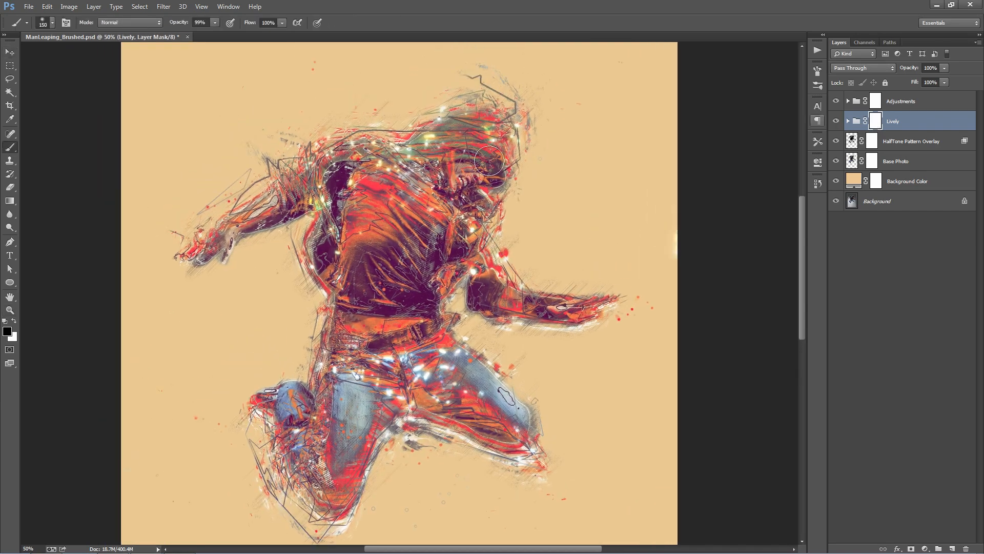
mouse_move(489, 161)
mouse_down()
mouse_move(434, 183)
mouse_move(447, 182)
mouse_move(468, 149)
mouse_move(441, 157)
mouse_up()
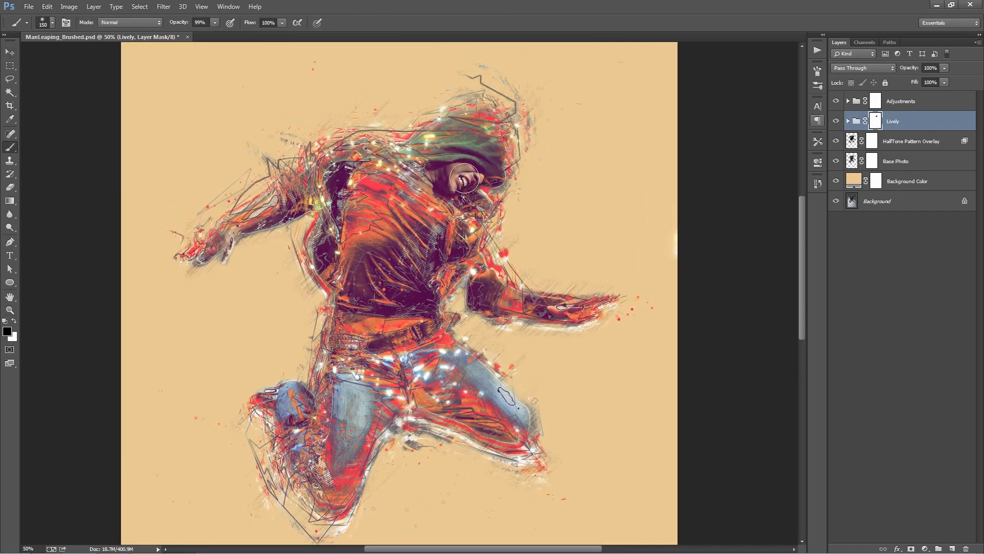
key(v)
key(ctrl+0)
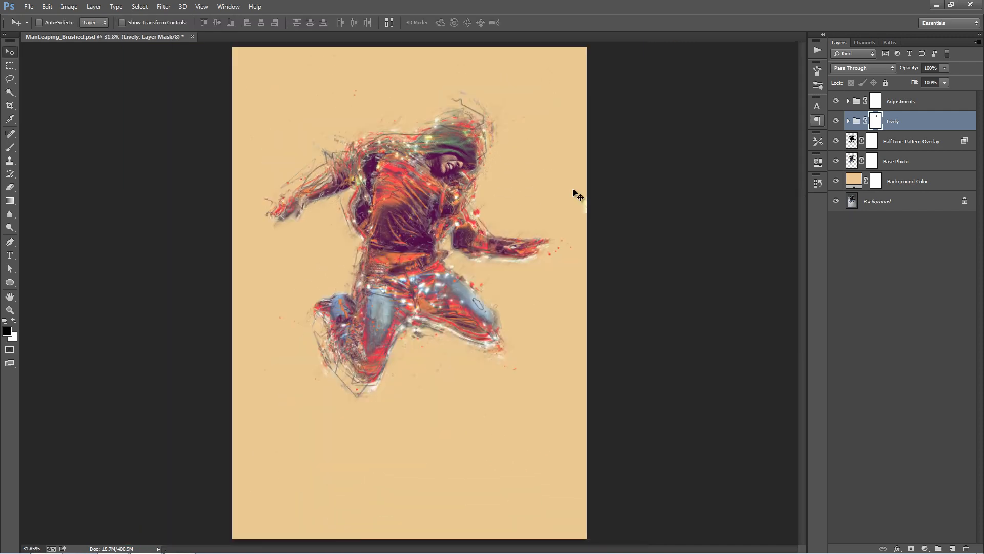
- Expand the Lively group and change the Mixed Texture 6 Color fill to dark blue 2a516f
key(ctrl+plus)
key(ctrl+plus)
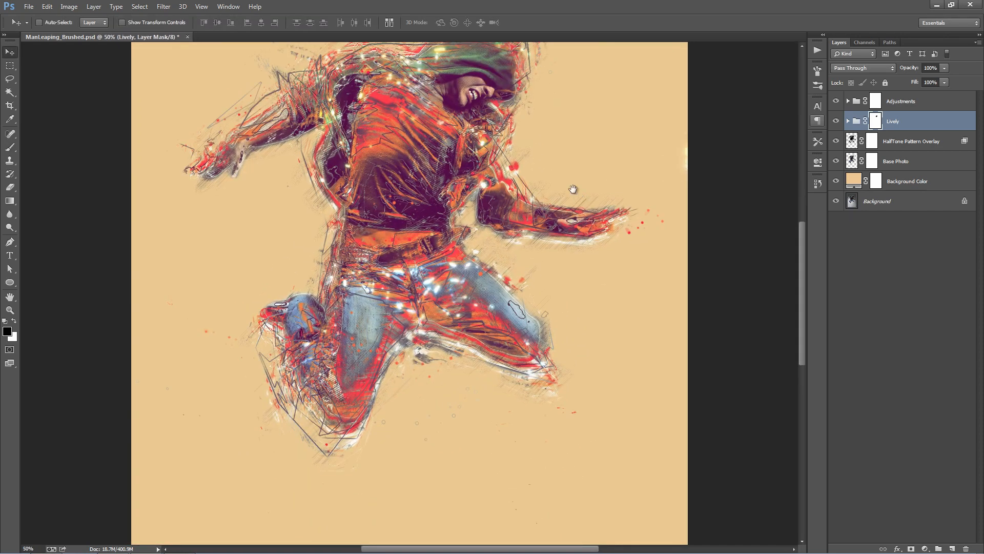
drag(573, 189, 573, 235)
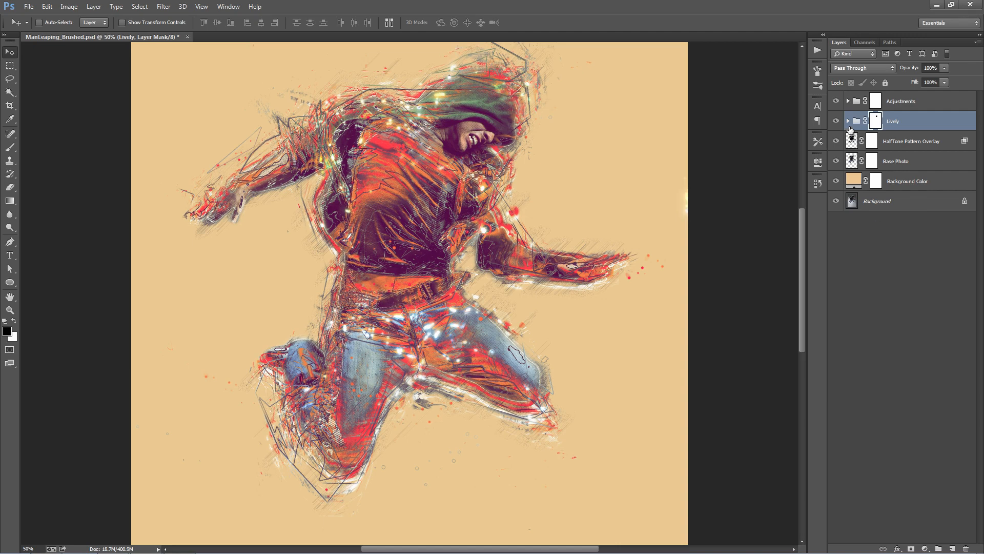
click(848, 121)
drag(980, 143, 978, 373)
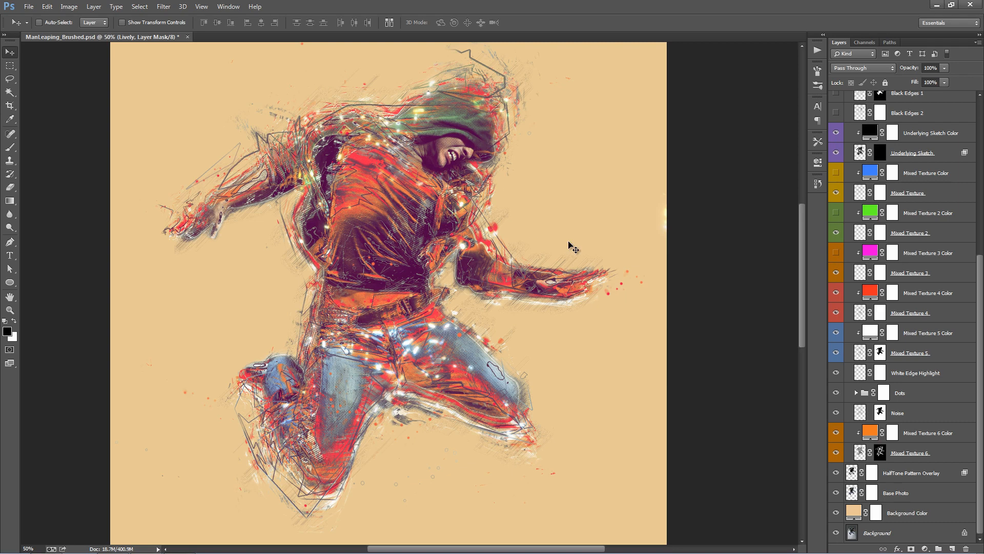
double_click(870, 432)
click(834, 125)
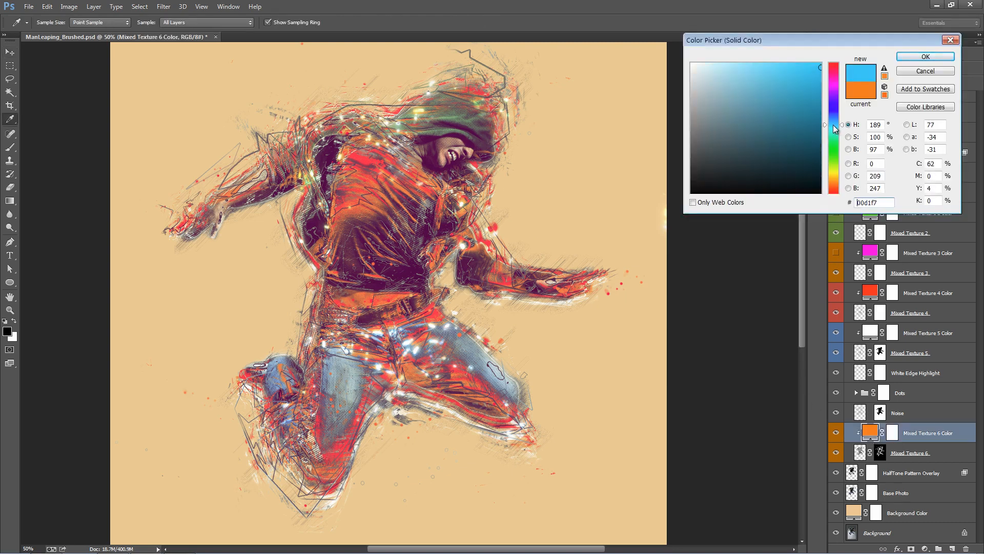
click(833, 118)
click(773, 140)
click(771, 136)
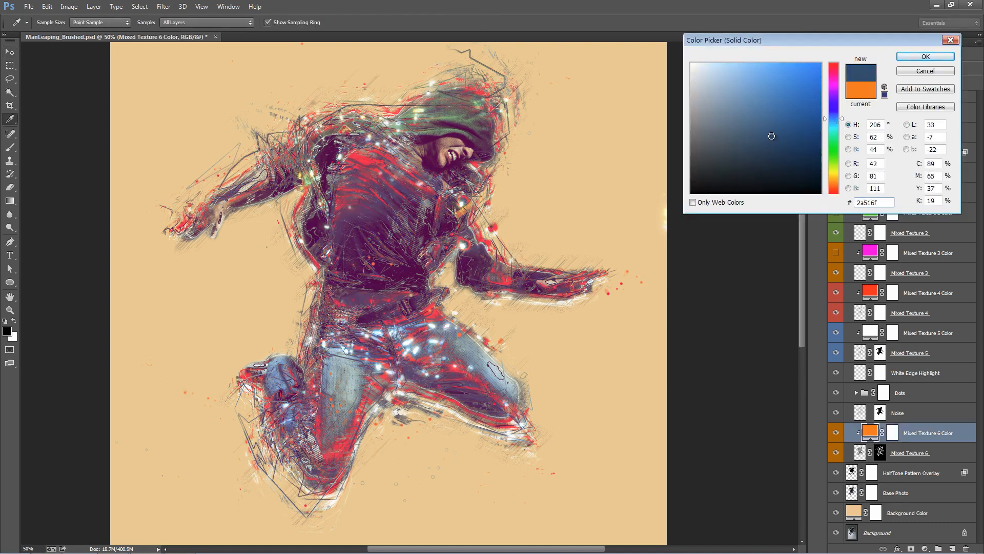
click(929, 57)
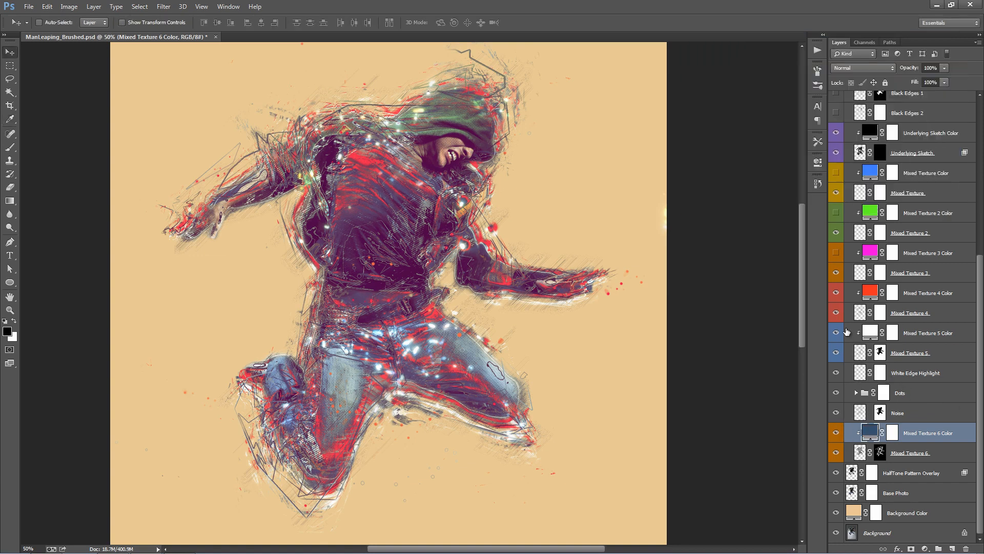
- Check the effect of Mixed Texture 5, and change the Mixed Texture 4 Color fill to green 659927
click(836, 353)
click(836, 352)
double_click(869, 294)
click(836, 165)
drag(803, 136, 788, 115)
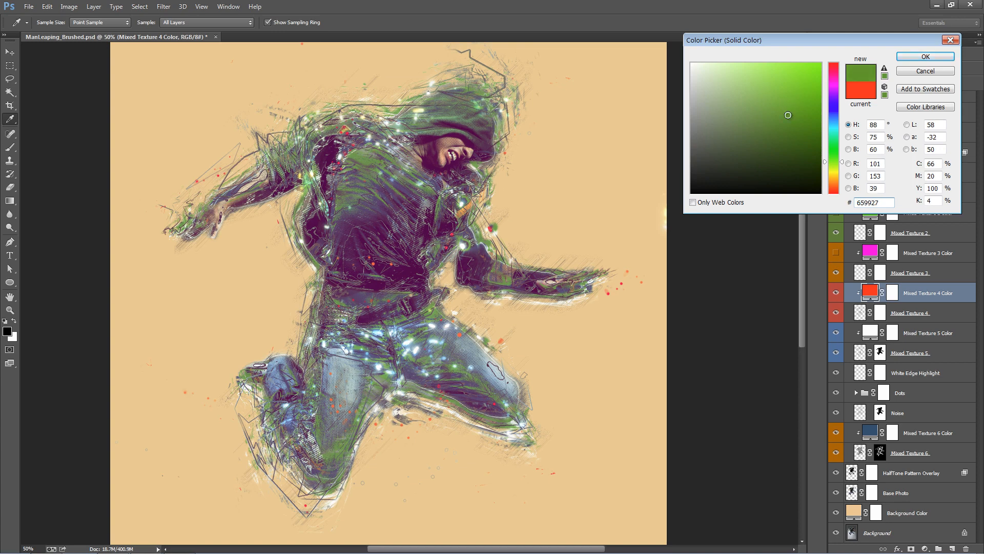
click(927, 58)
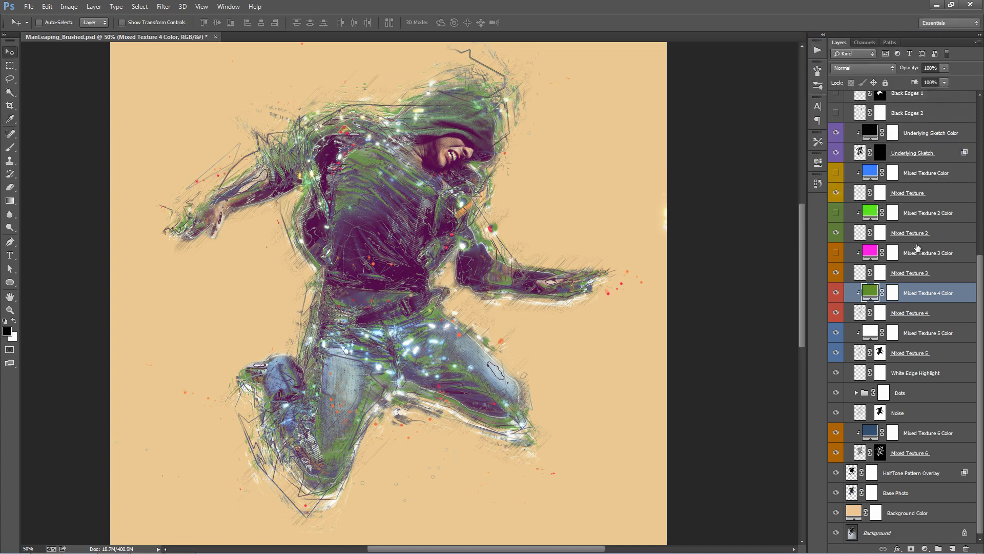
- Show the Mixed Texture 3 Color layer and change its fill to lime green b7f21a
click(837, 253)
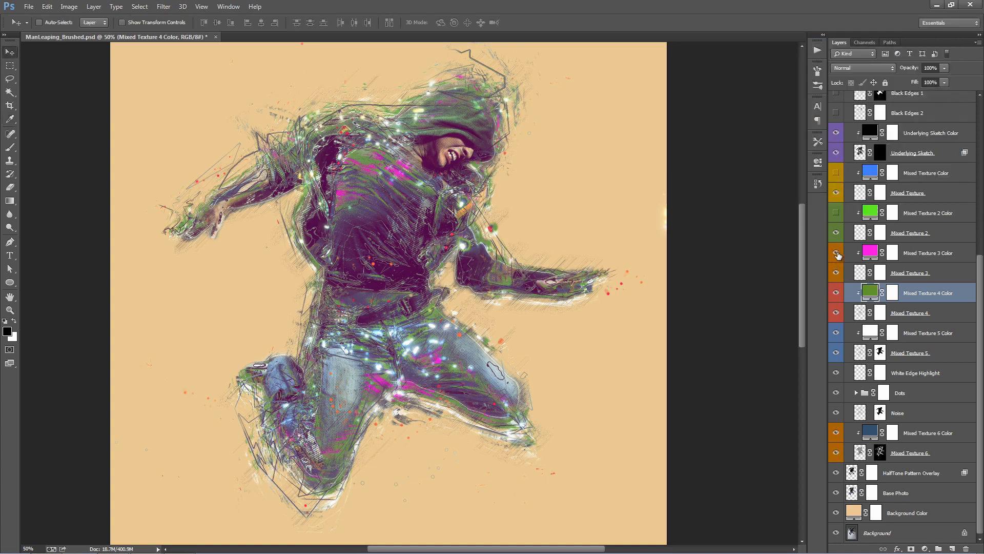
double_click(870, 253)
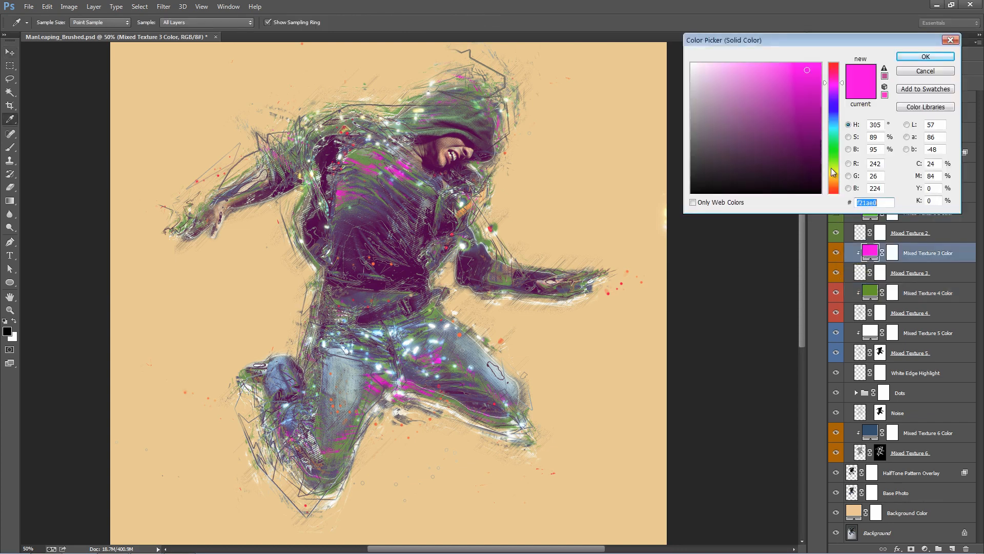
click(833, 165)
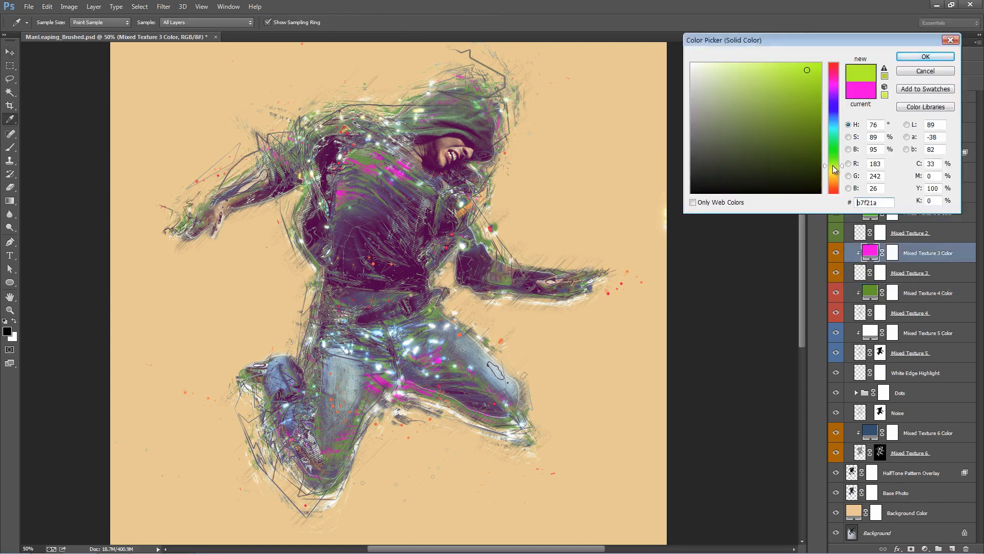
click(926, 57)
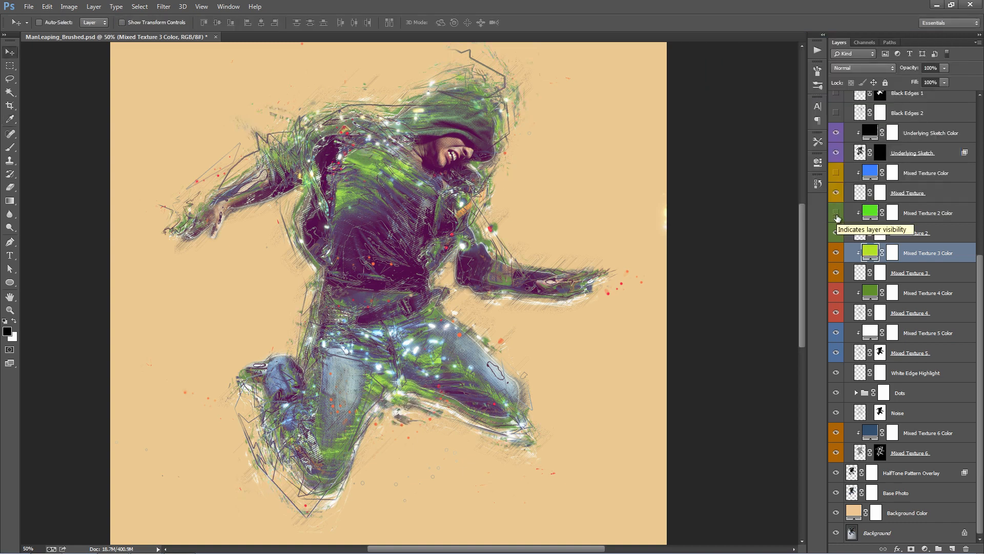
- Show the Mixed Texture Color layer and change its fill to black 000000
scroll(837, 218, up, 1)
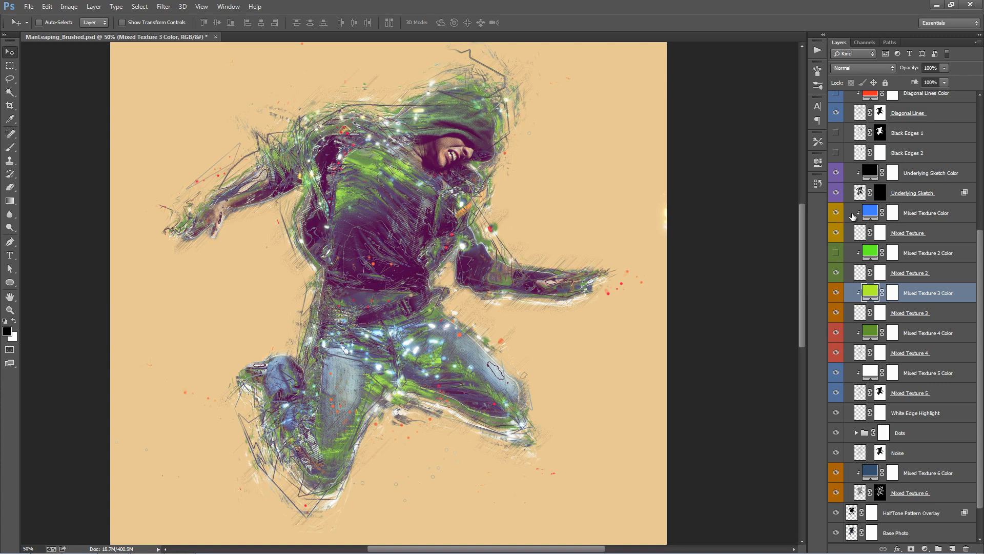
double_click(869, 212)
click(692, 63)
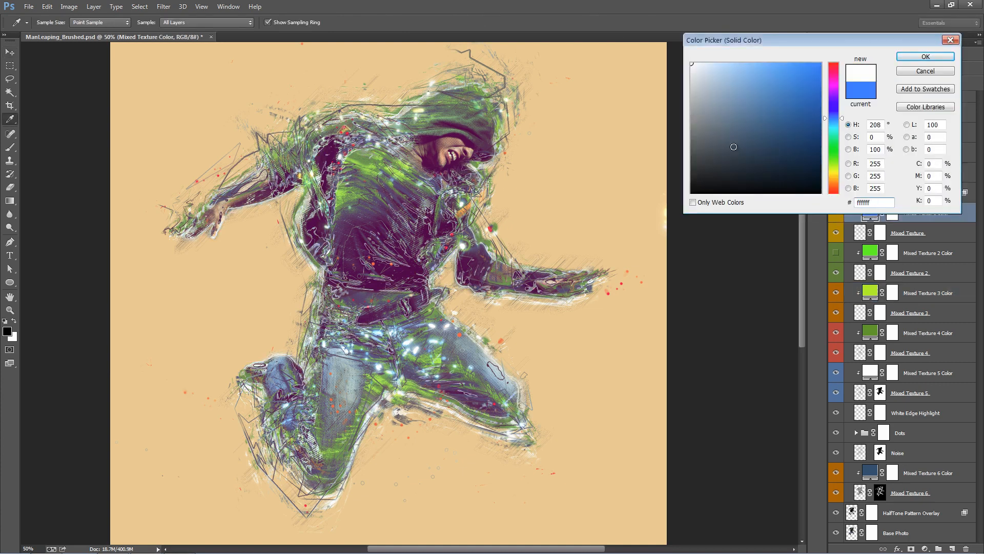
drag(732, 151, 622, 244)
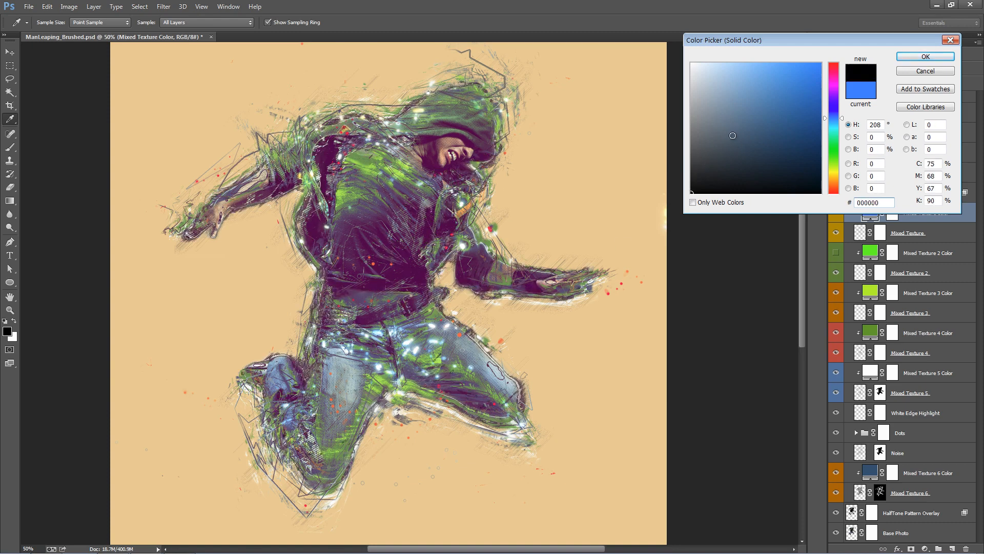
click(925, 56)
- Preview the Underlying Sketch layer with its mask disabled, and re-enable the mask
scroll(891, 287, up, 5)
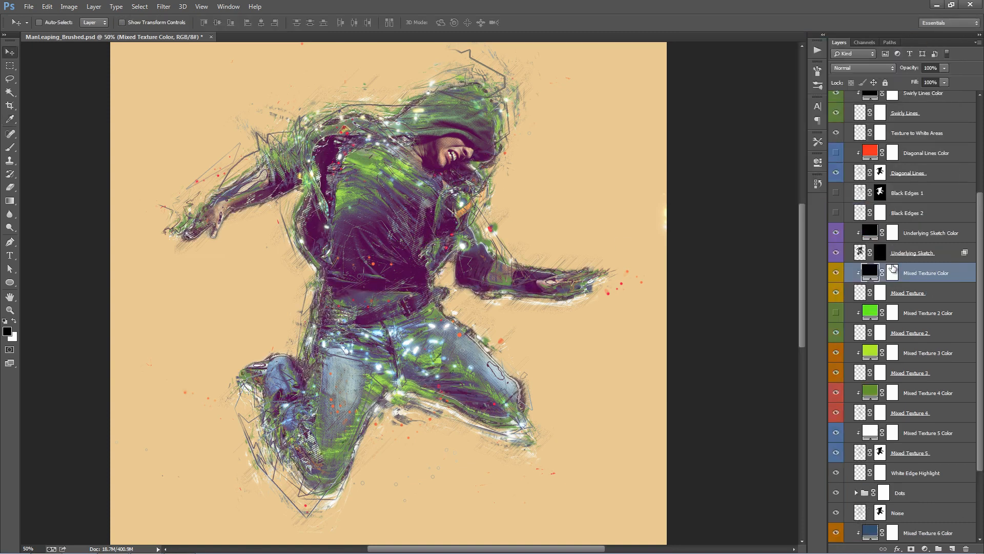
click(890, 294)
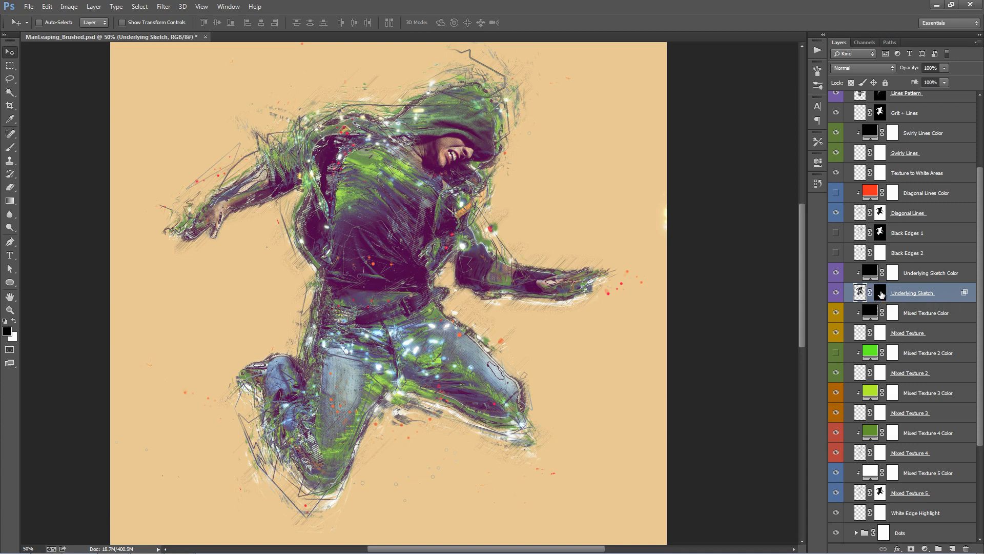
shift+click(881, 294)
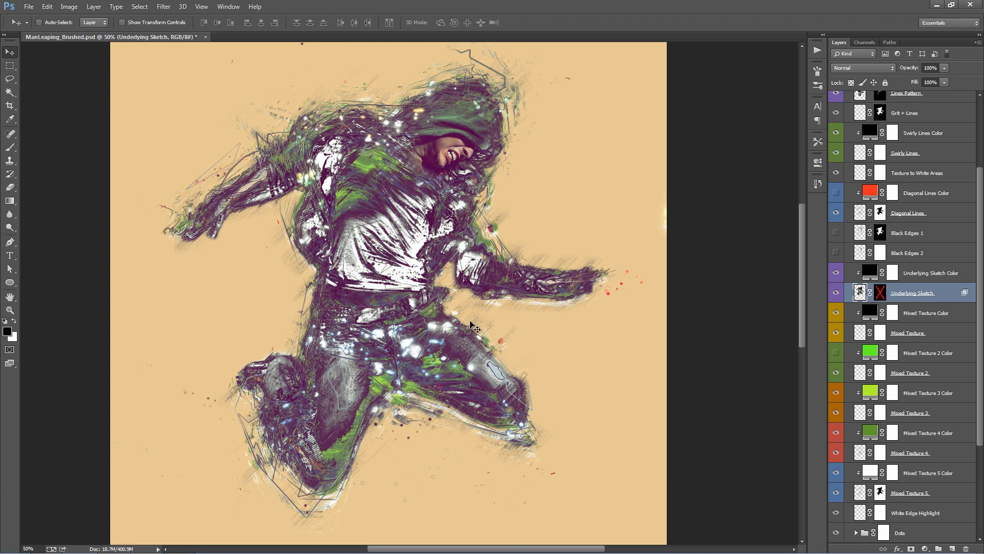
shift+click(881, 294)
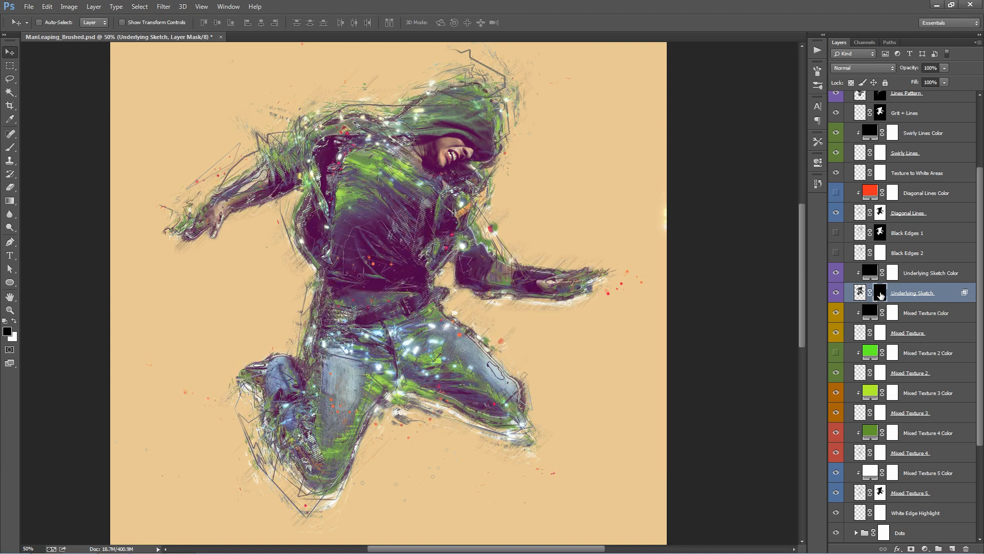
- Brush on the Underlying Sketch layer mask to reveal the sketch along the arms, hood, thighs and lower leg
key(b)
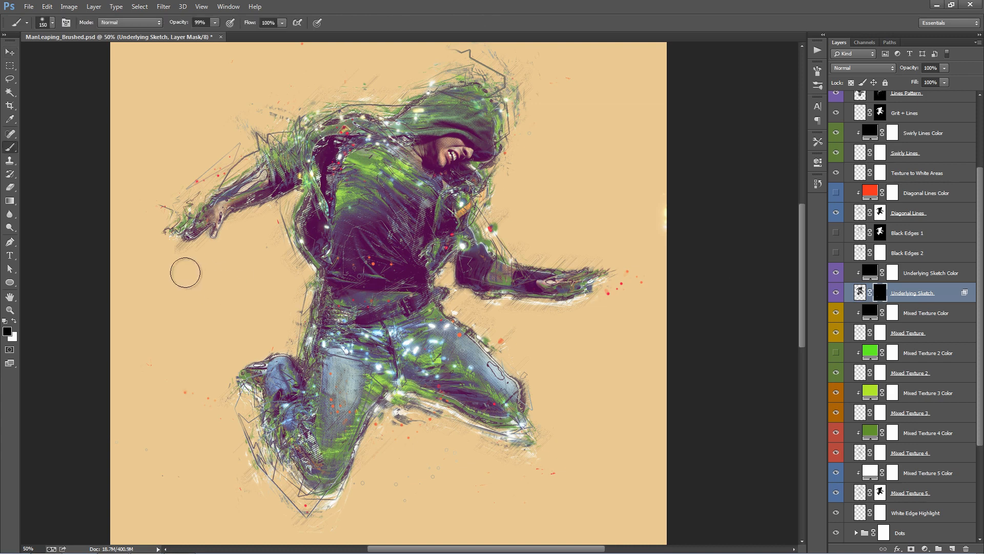
click(15, 320)
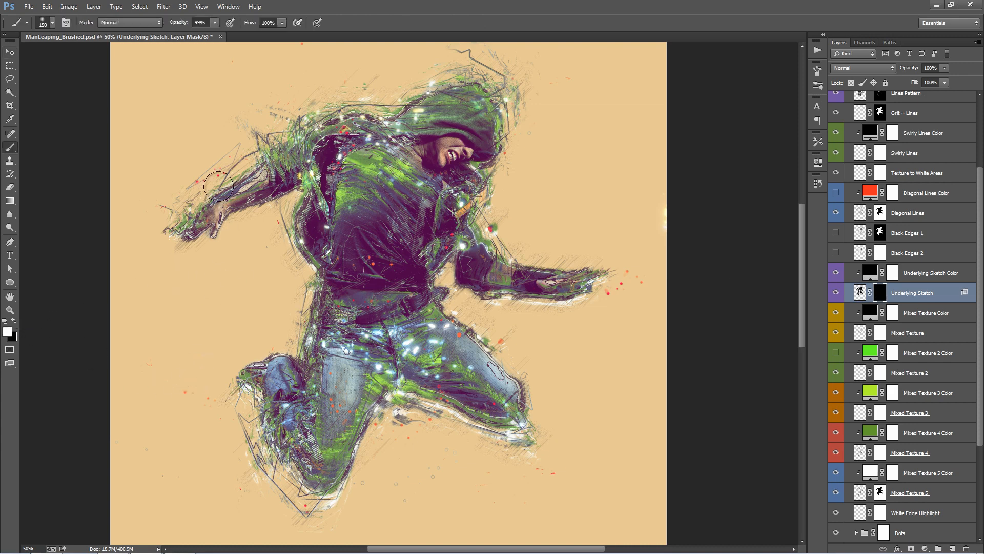
mouse_move(264, 161)
mouse_down()
mouse_move(183, 221)
mouse_move(394, 80)
mouse_move(367, 107)
mouse_move(477, 86)
mouse_up()
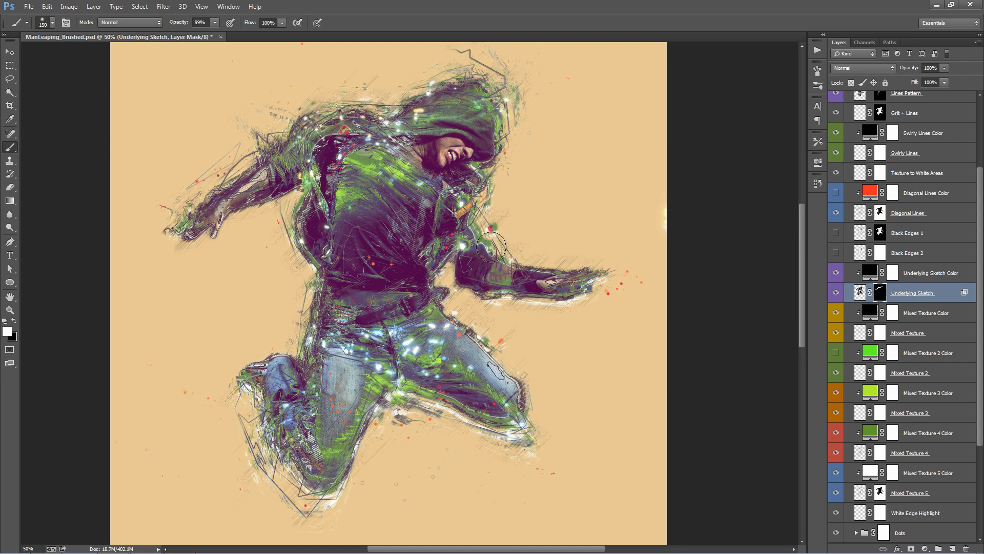
drag(492, 247, 615, 281)
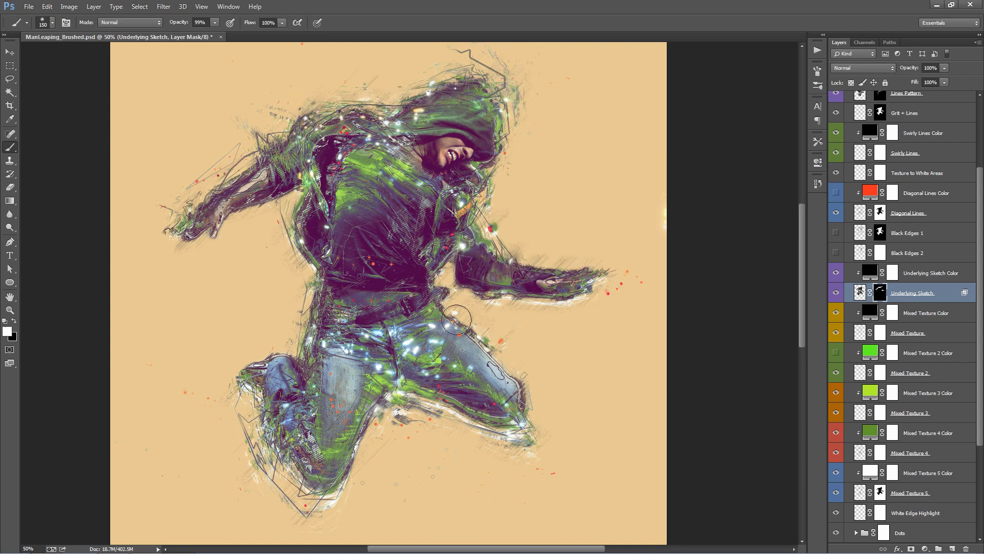
mouse_move(457, 321)
mouse_down()
mouse_move(535, 429)
mouse_move(415, 374)
mouse_move(377, 373)
mouse_up()
key(x)
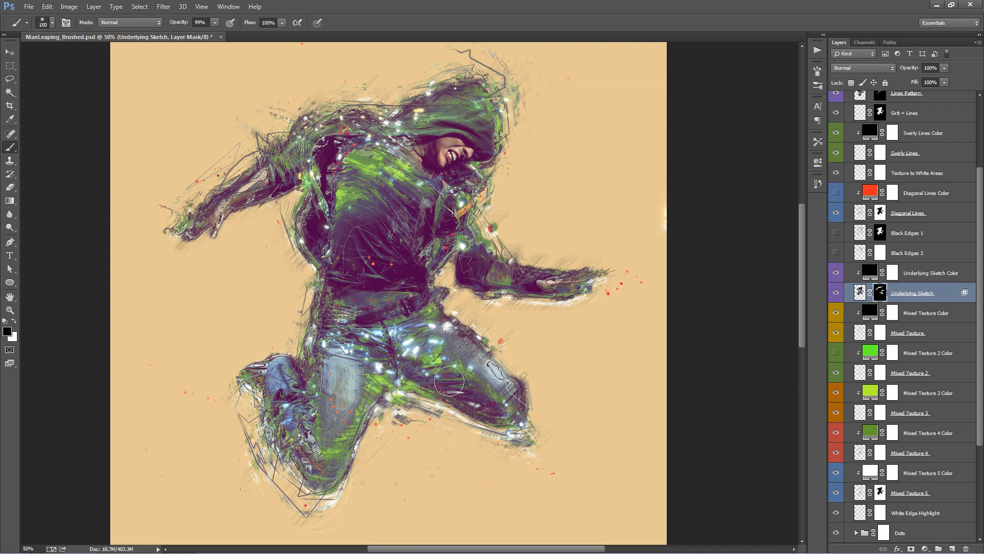
mouse_move(449, 387)
mouse_down()
mouse_move(390, 374)
mouse_move(398, 359)
mouse_move(454, 381)
mouse_move(370, 358)
mouse_move(462, 371)
mouse_move(322, 390)
mouse_move(266, 369)
mouse_move(311, 481)
mouse_up()
key(x)
key(v)
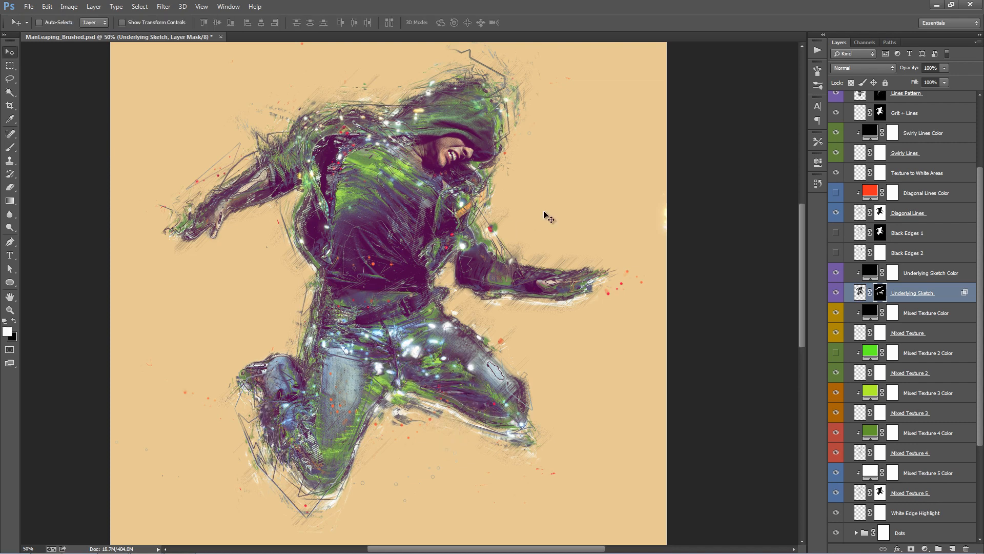
- Check the effect of the Black Edges 2 and Black Edges 1 layers, leaving both hidden
drag(551, 210, 563, 215)
click(945, 272)
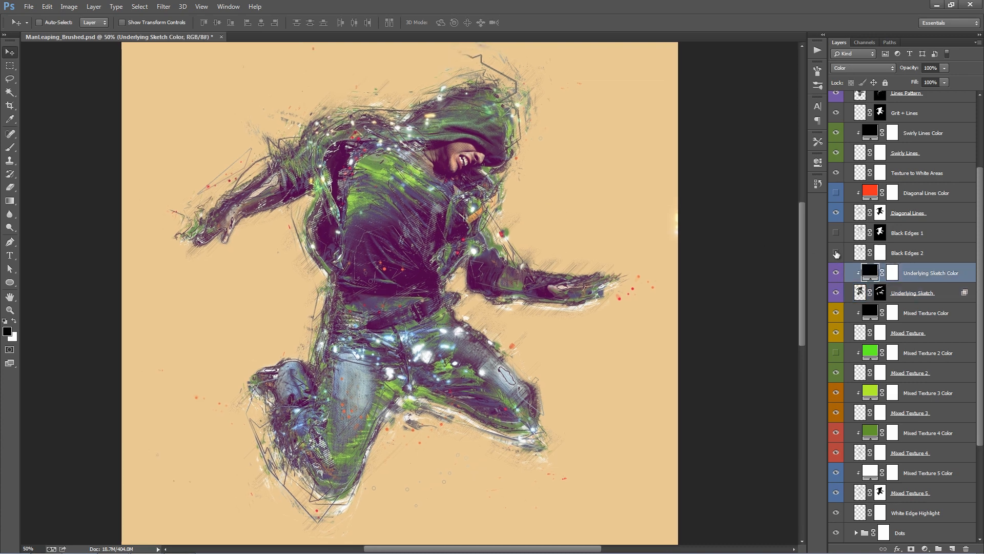
click(837, 254)
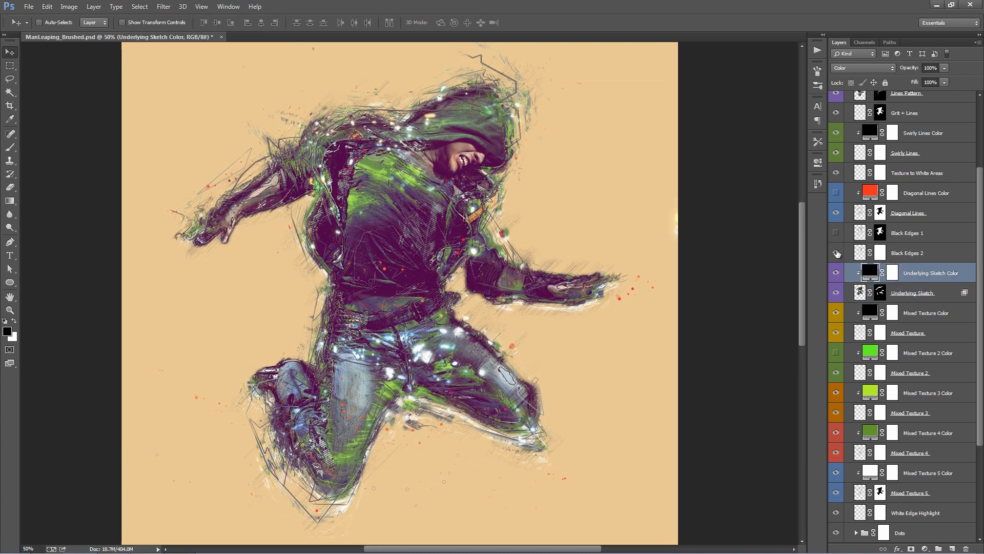
click(836, 253)
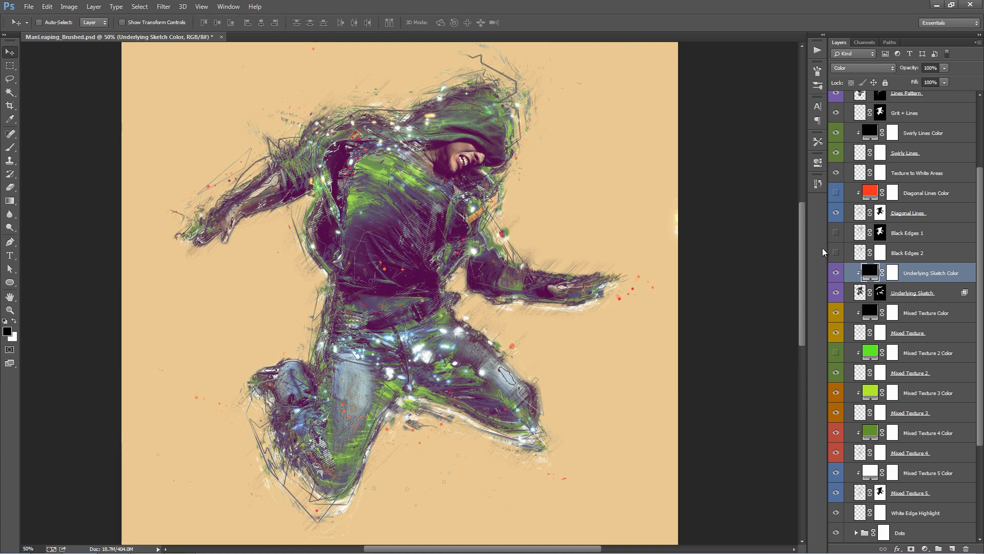
click(836, 233)
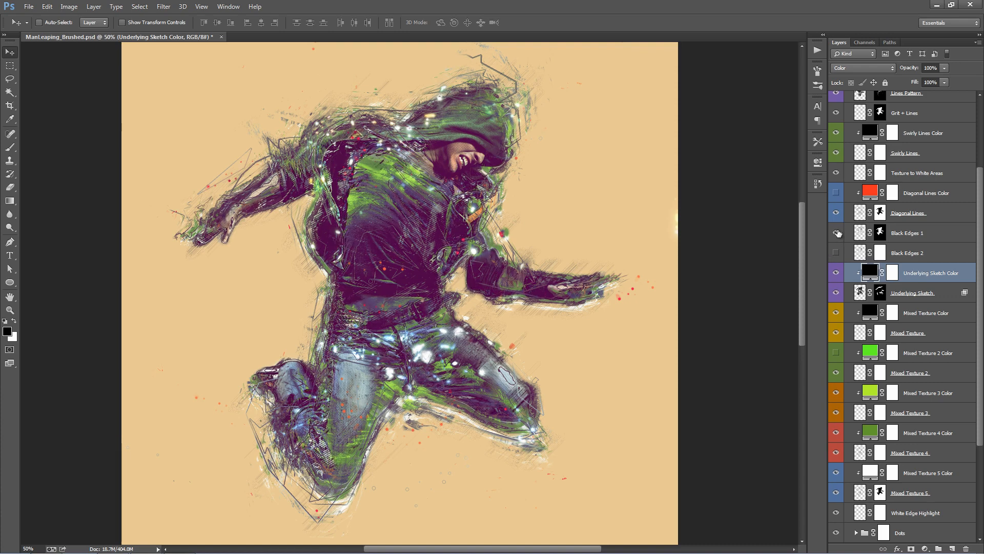
click(836, 233)
- Show the Diagonal Lines Color layer and change its fill to green 18950f
scroll(838, 234, up, 2)
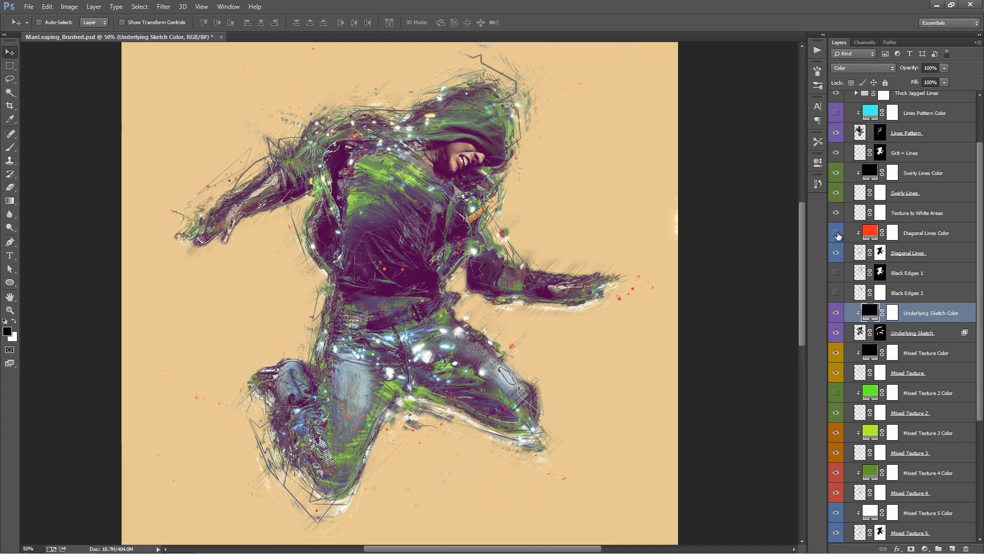
double_click(870, 232)
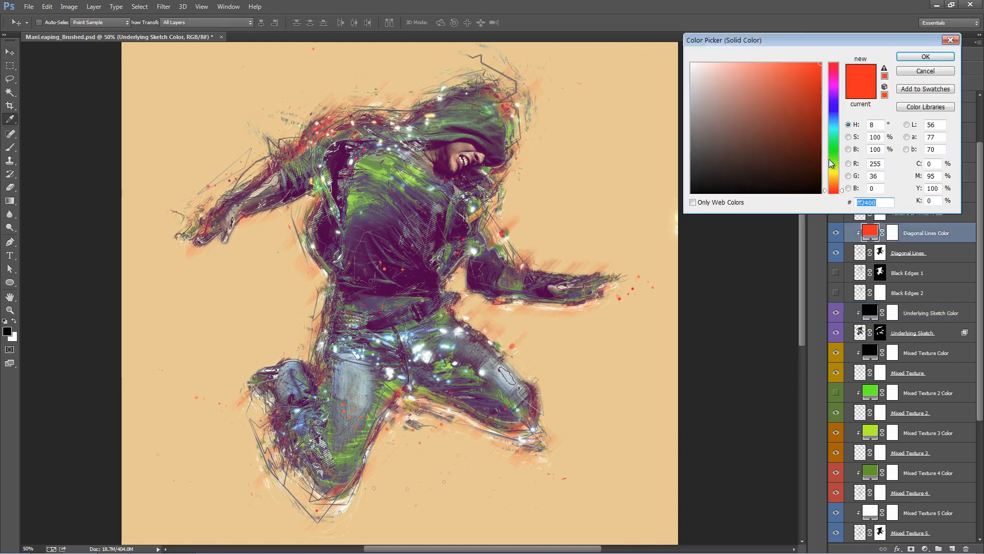
click(834, 156)
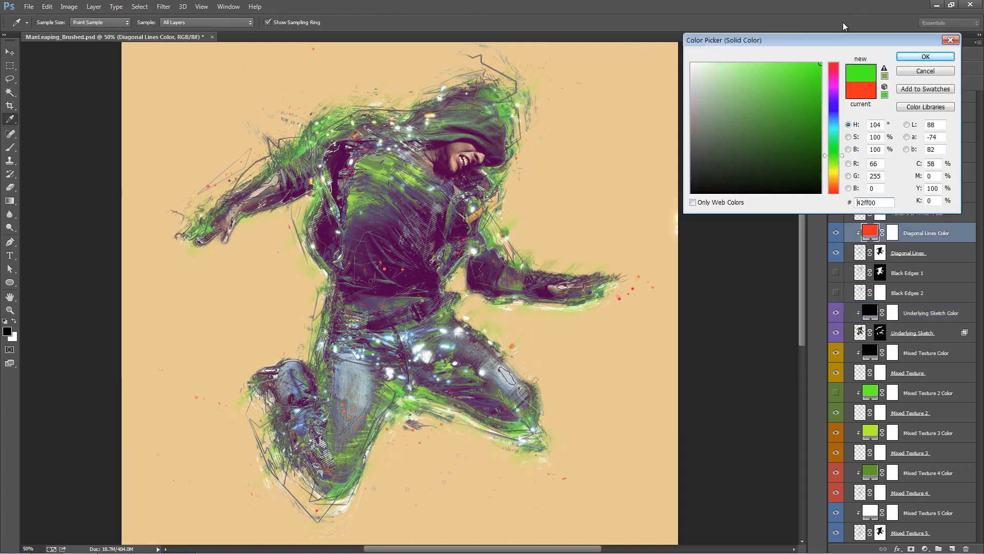
click(836, 120)
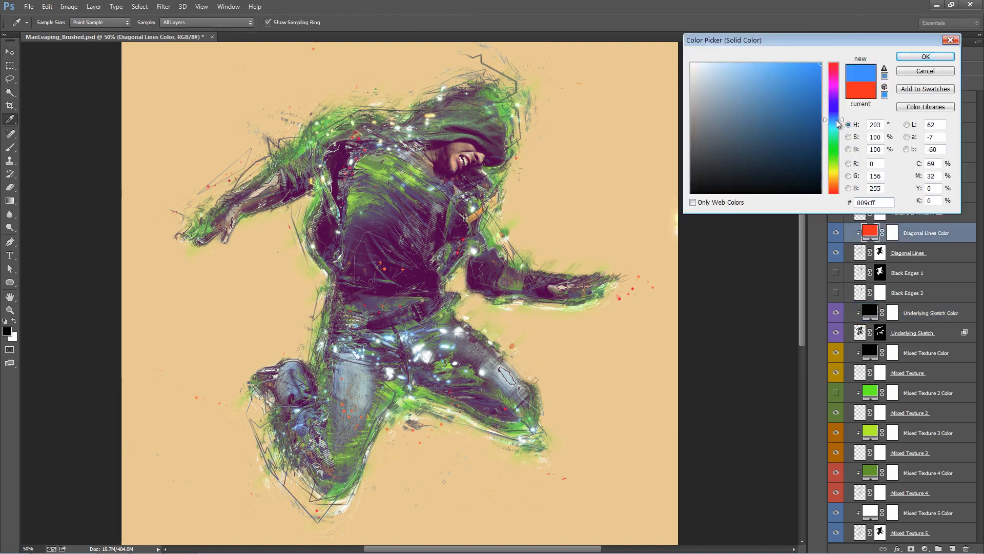
click(833, 152)
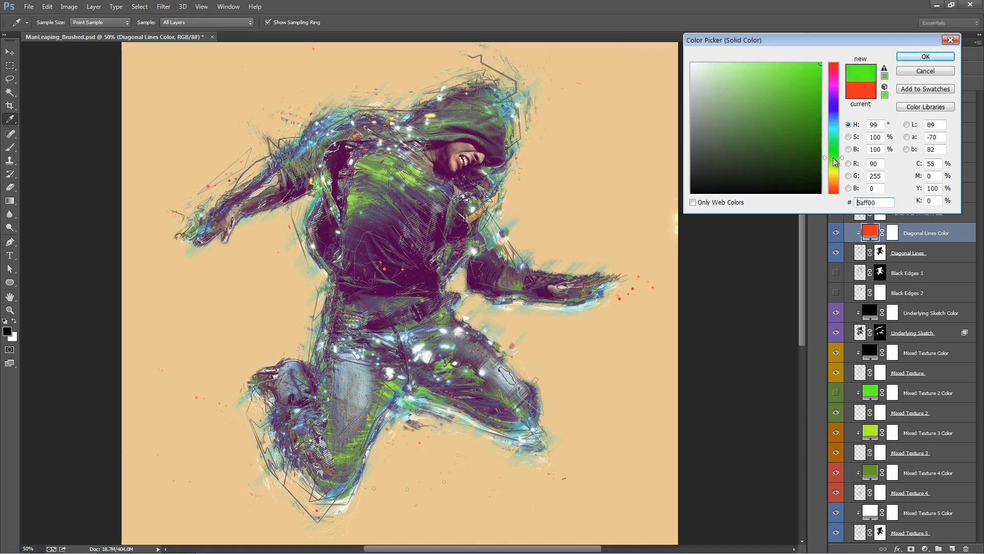
click(809, 130)
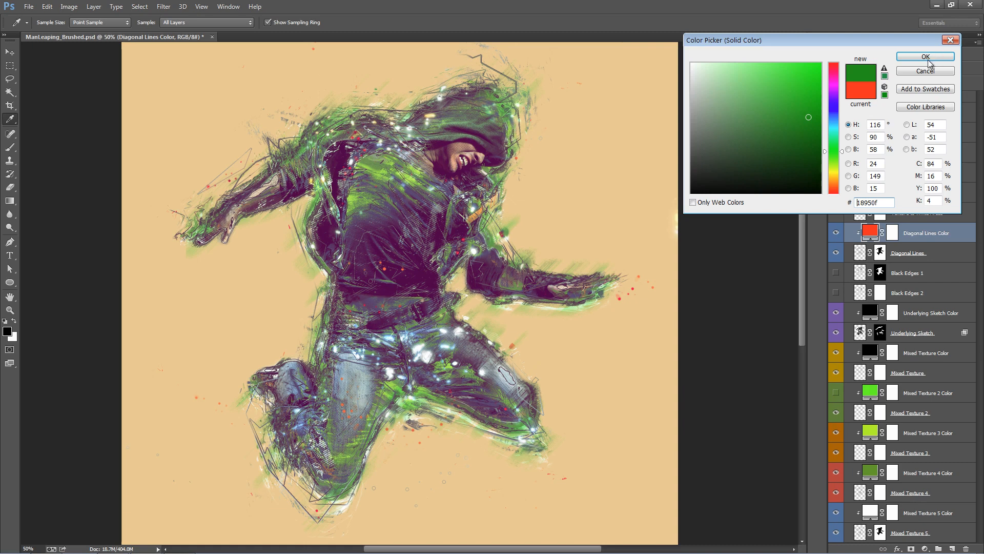
click(928, 57)
- Change the Swirly Lines Color fill to white ffffff
scroll(904, 253, up, 3)
click(874, 274)
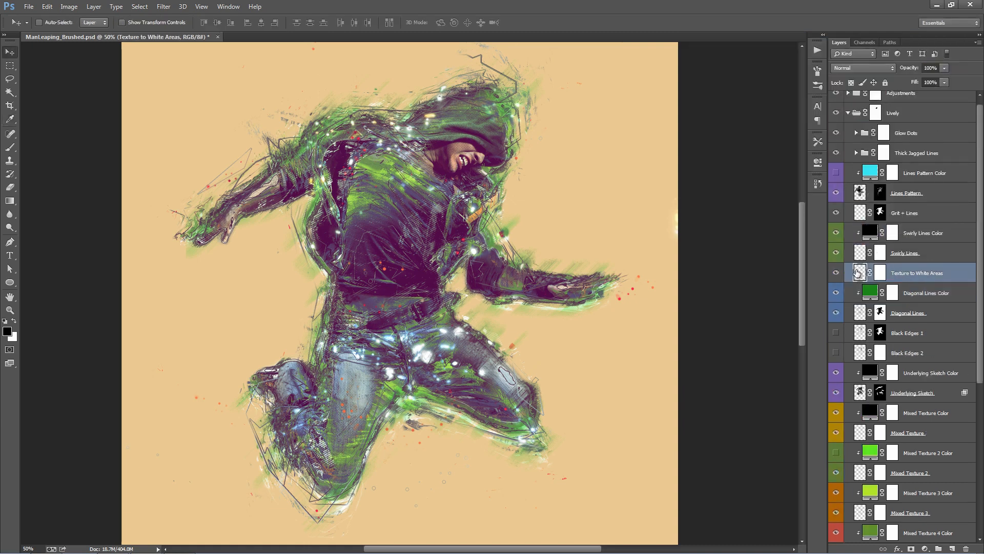
scroll(851, 271, up, 1)
click(836, 261)
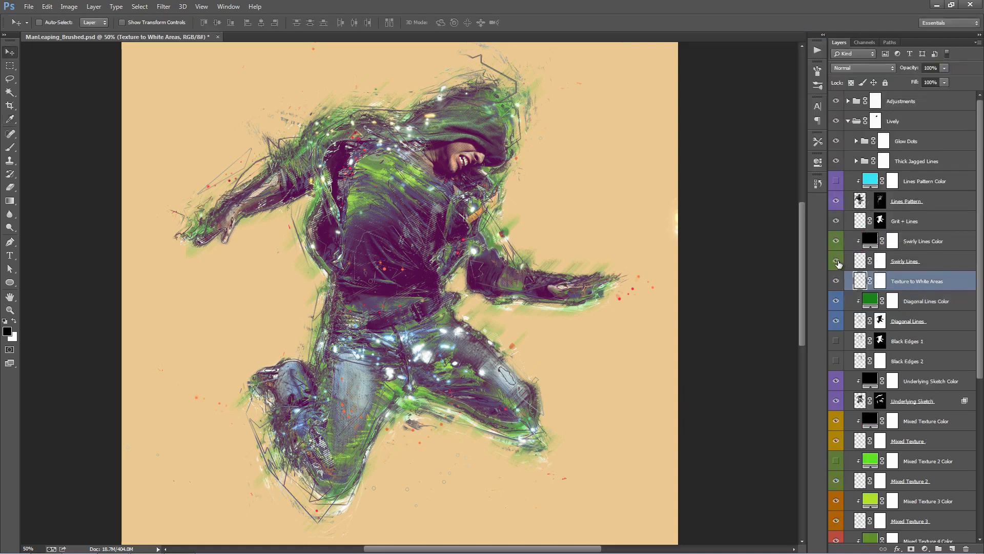
double_click(871, 241)
drag(789, 174, 591, 3)
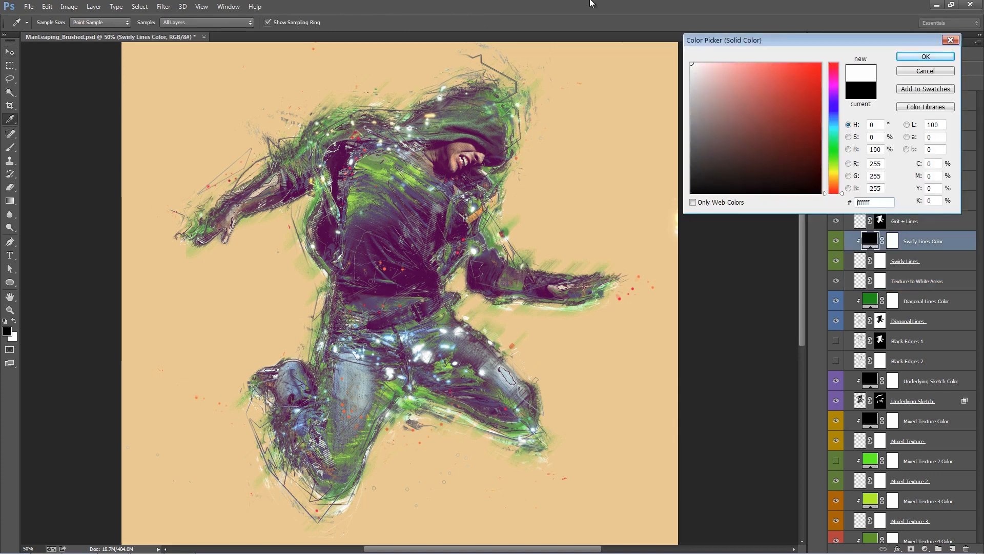
click(930, 58)
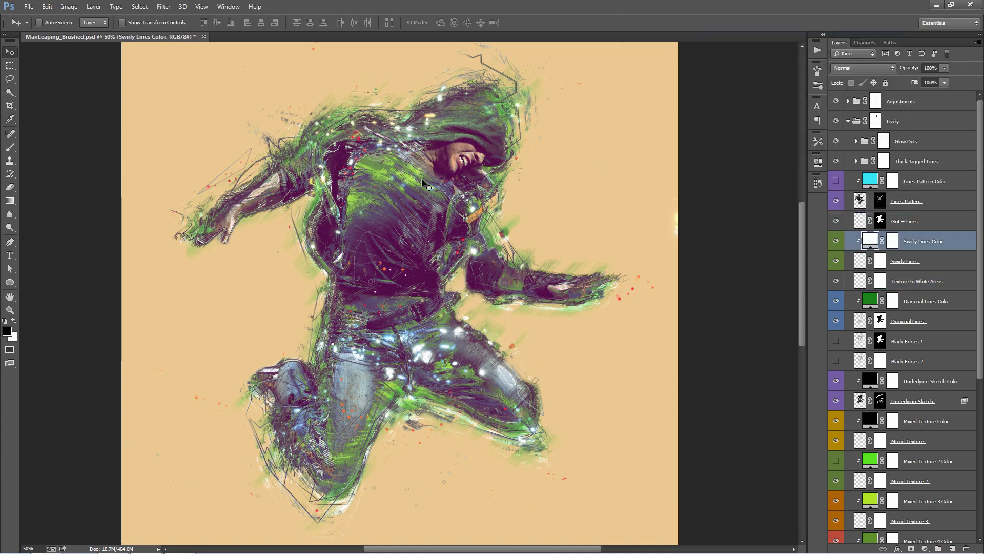
- Move the Swirly Lines layer slightly over the figure and hide the Lines Pattern layer
click(906, 201)
click(877, 252)
drag(444, 179, 447, 180)
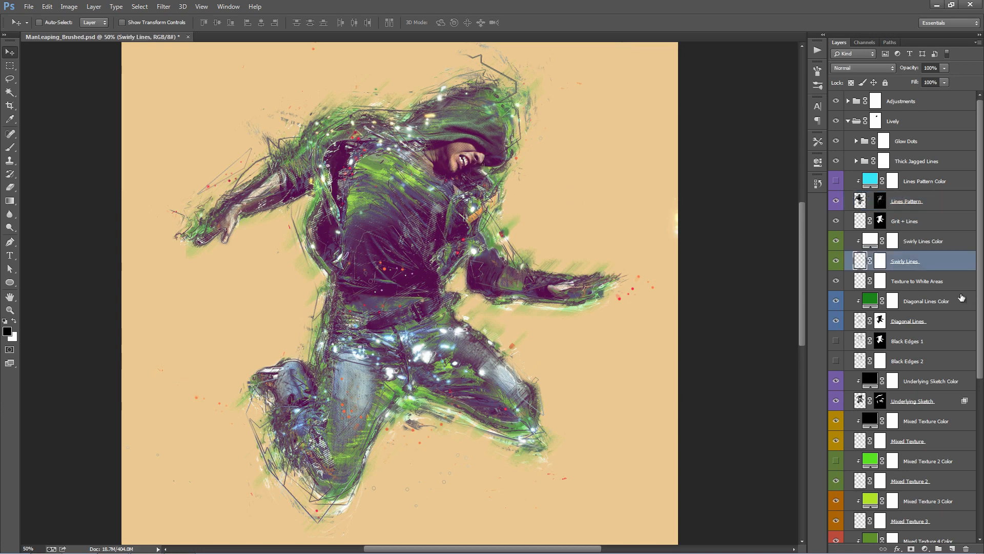
click(836, 202)
click(836, 201)
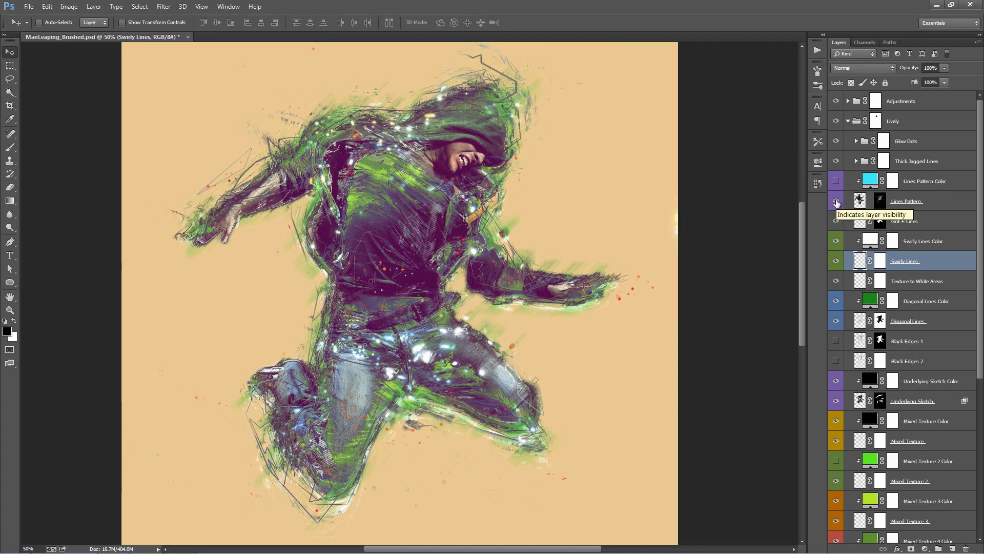
click(837, 202)
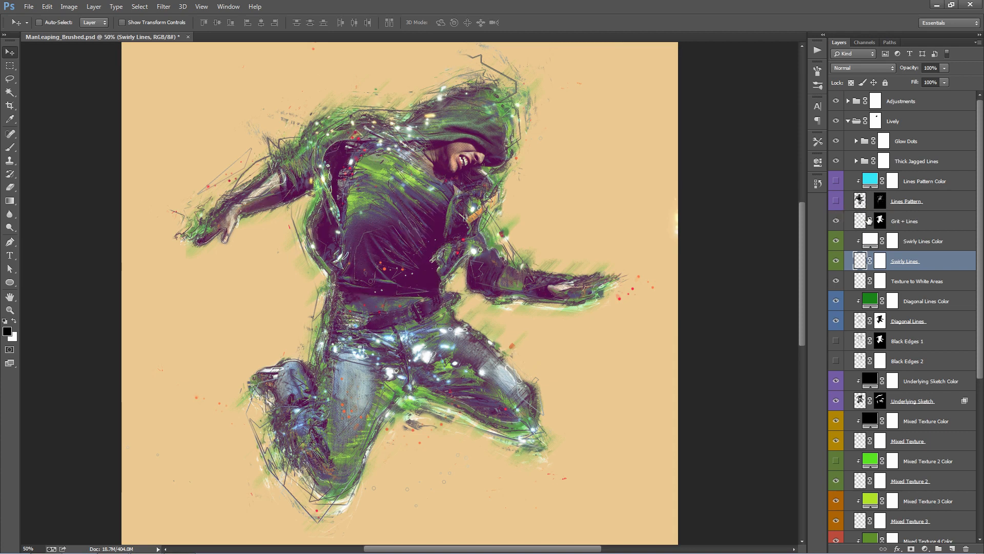
- Shift the hue of the Lines Color adjustment inside the Thick Jagged Lines group
click(920, 162)
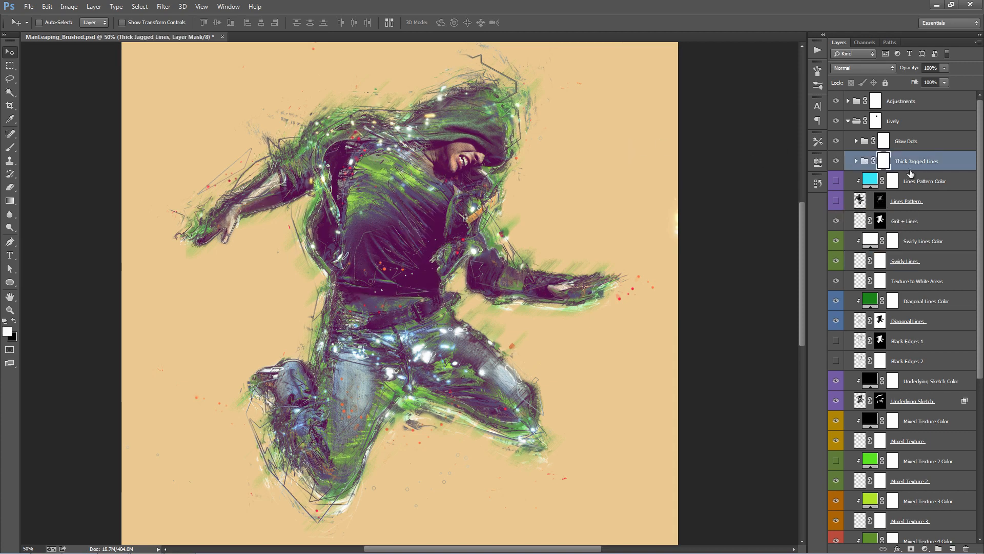
click(856, 161)
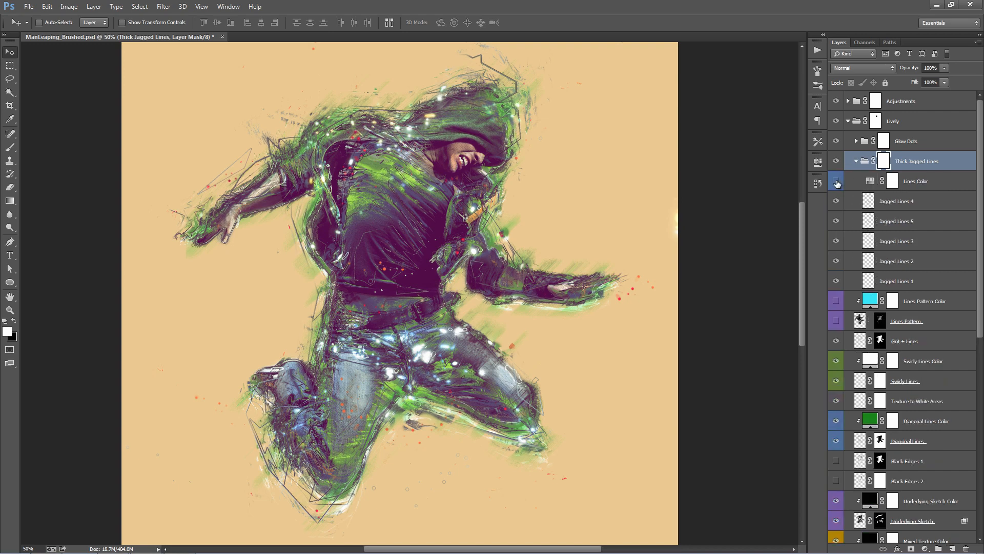
double_click(870, 182)
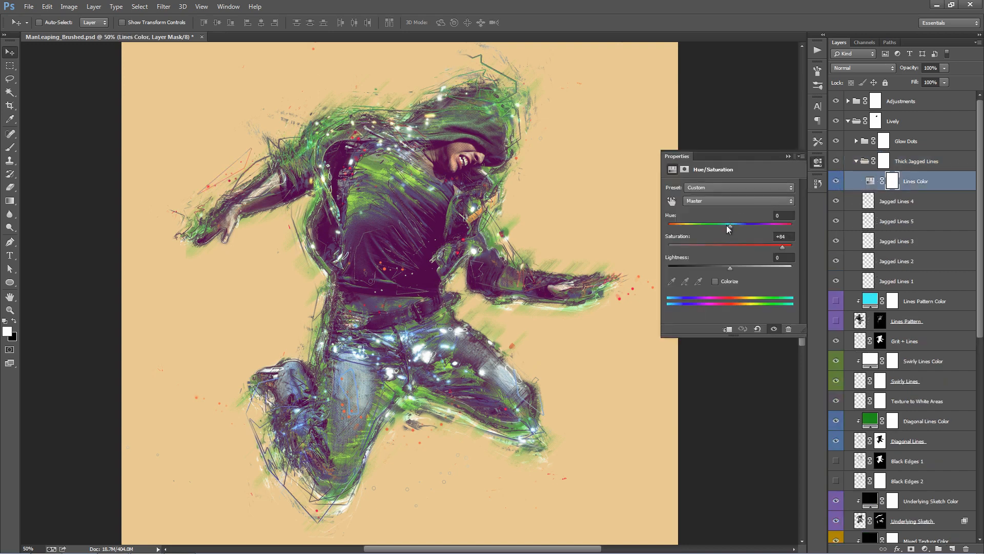
mouse_move(728, 226)
mouse_down()
mouse_move(785, 226)
mouse_move(733, 225)
mouse_up()
click(792, 157)
click(856, 161)
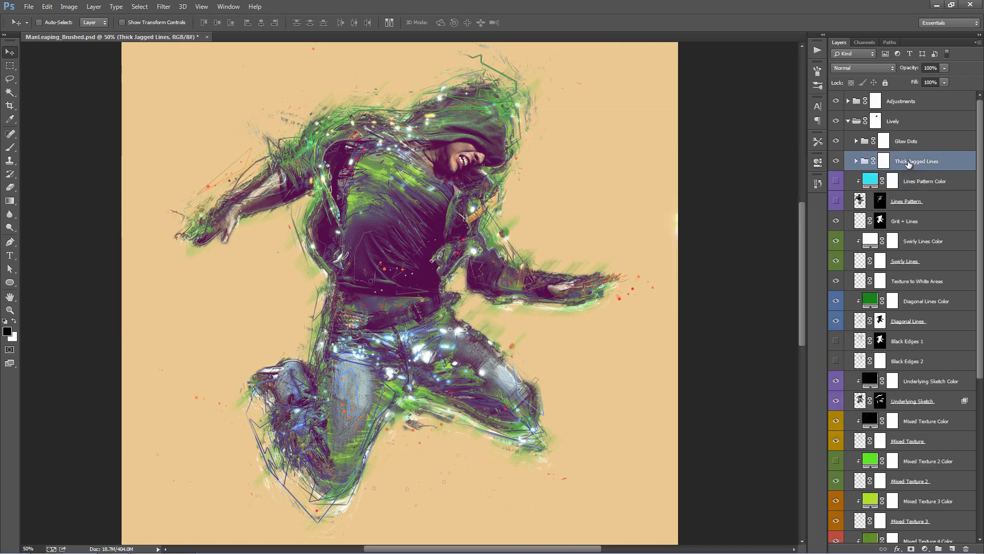
- Reposition the Jagged Lines 4 layer of the Thick Jagged Lines group over the figure
click(856, 161)
click(923, 201)
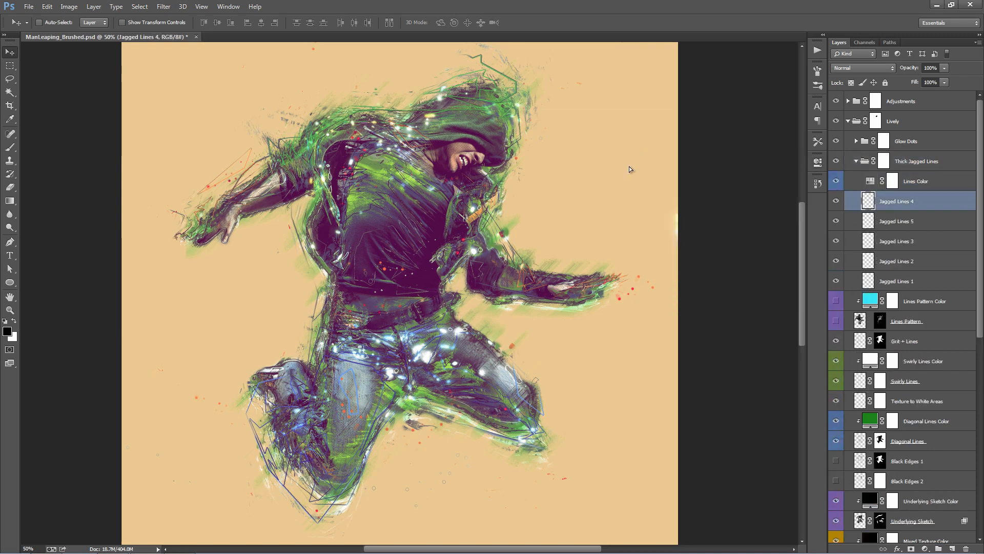
drag(629, 166, 630, 146)
- Scale the Thick Jagged Lines group down to about 91.5% around its centre
click(884, 161)
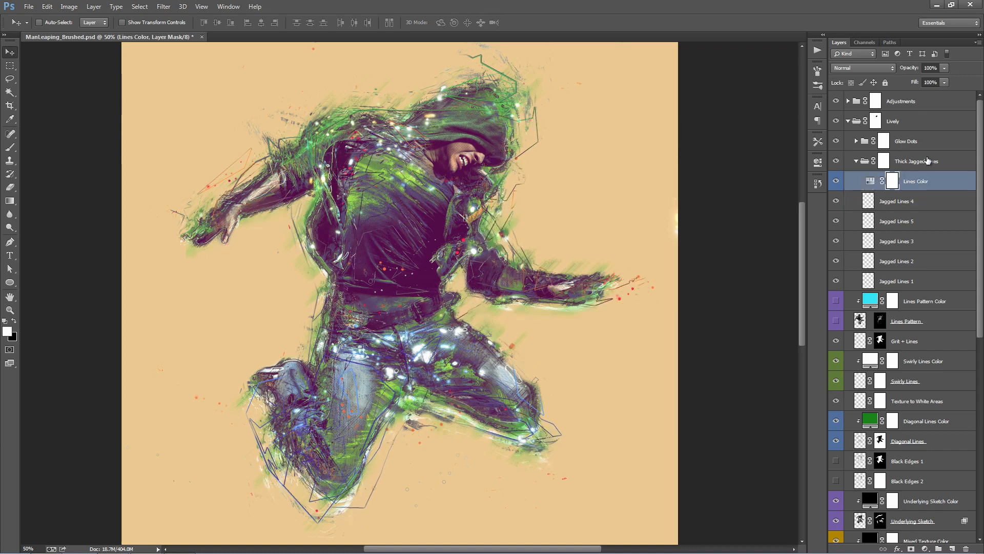
key(ctrl+t)
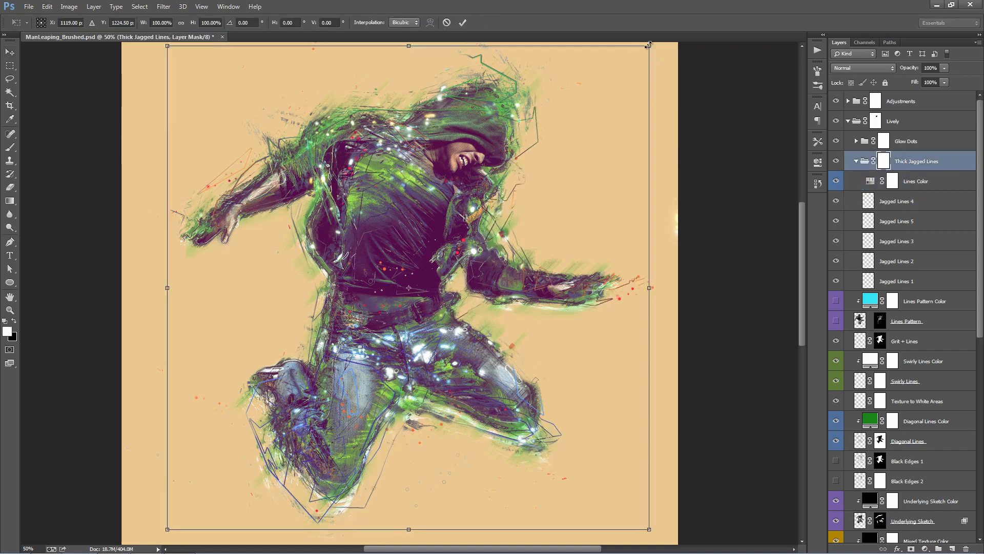
drag(650, 46, 620, 56)
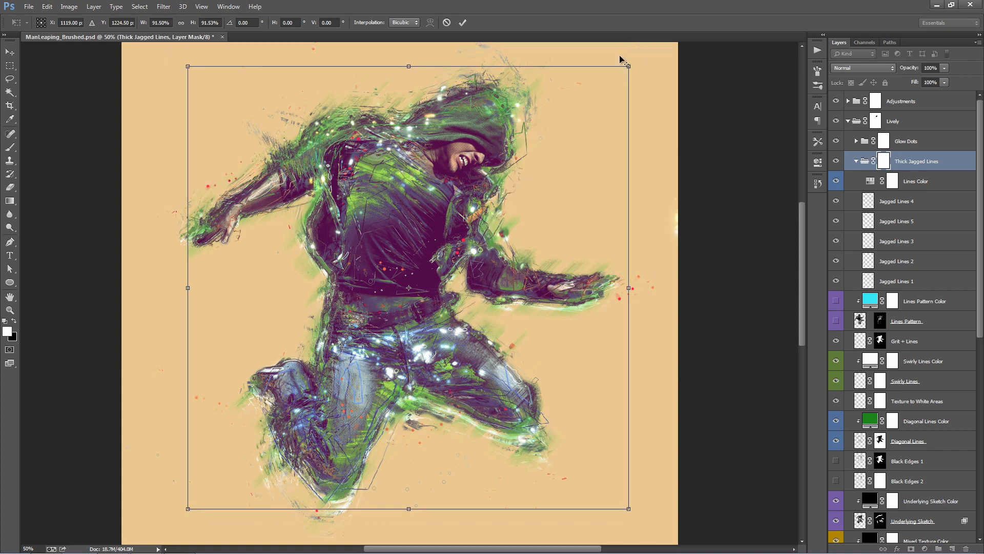
key(Return)
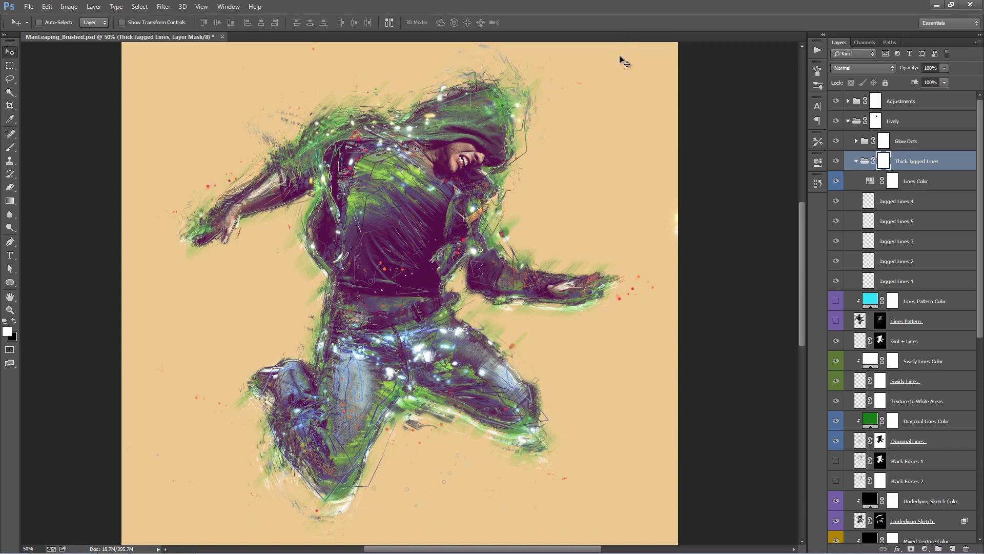
- Nudge the Jagged Lines 5, Jagged Lines 2 and Jagged Lines 1 layers over the figure and collapse their group
click(897, 221)
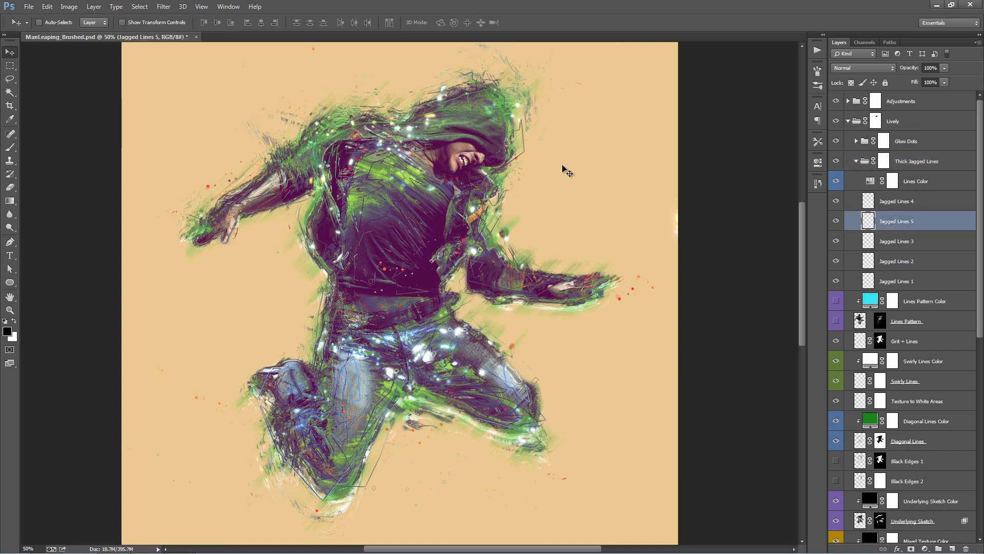
drag(556, 157, 556, 156)
click(897, 261)
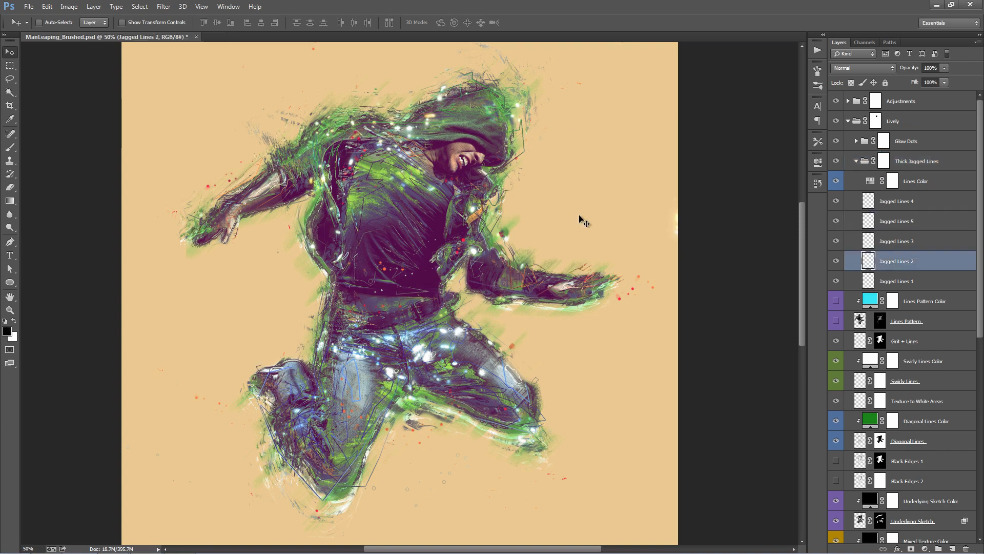
drag(585, 214, 593, 220)
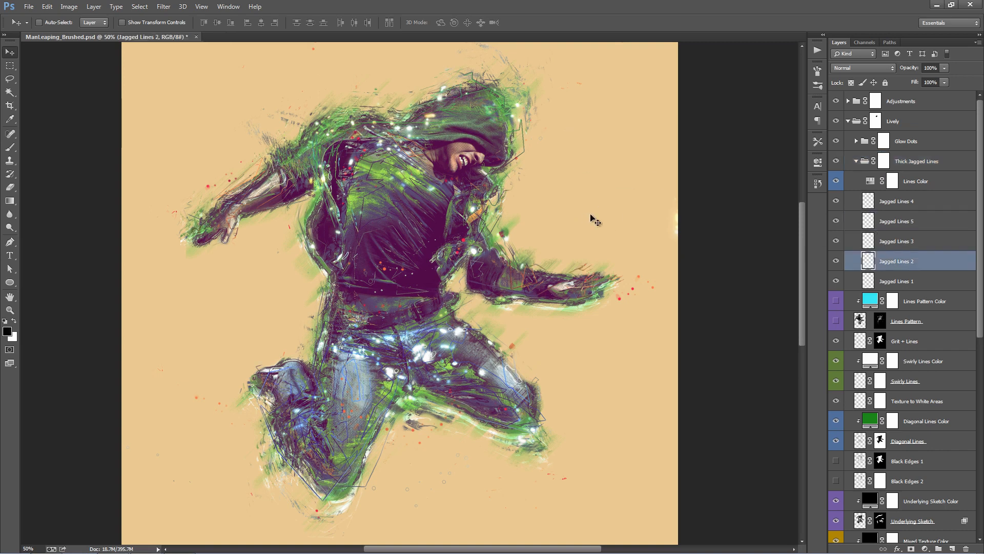
click(915, 281)
drag(482, 228, 477, 224)
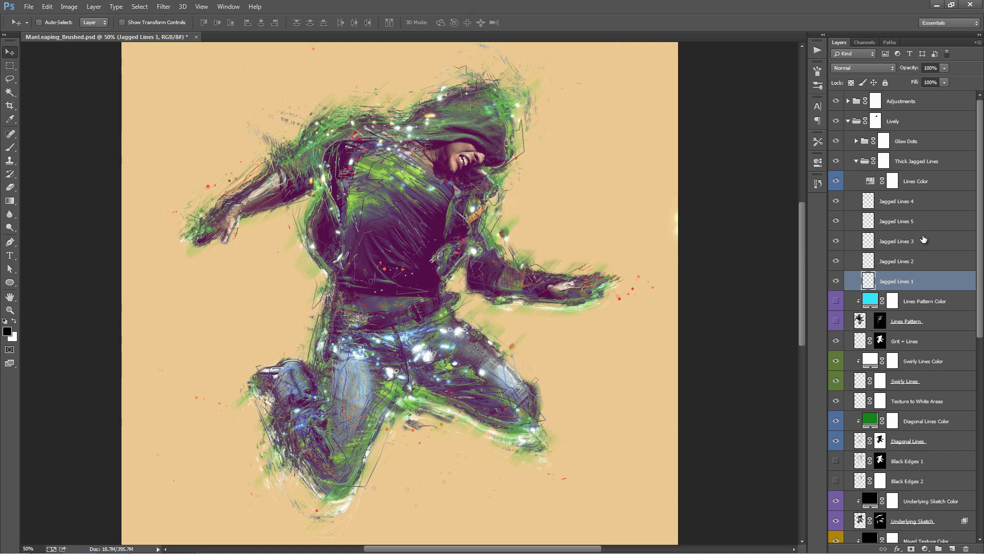
click(856, 161)
- Compare the artwork with and without the Glow Dots group
click(850, 139)
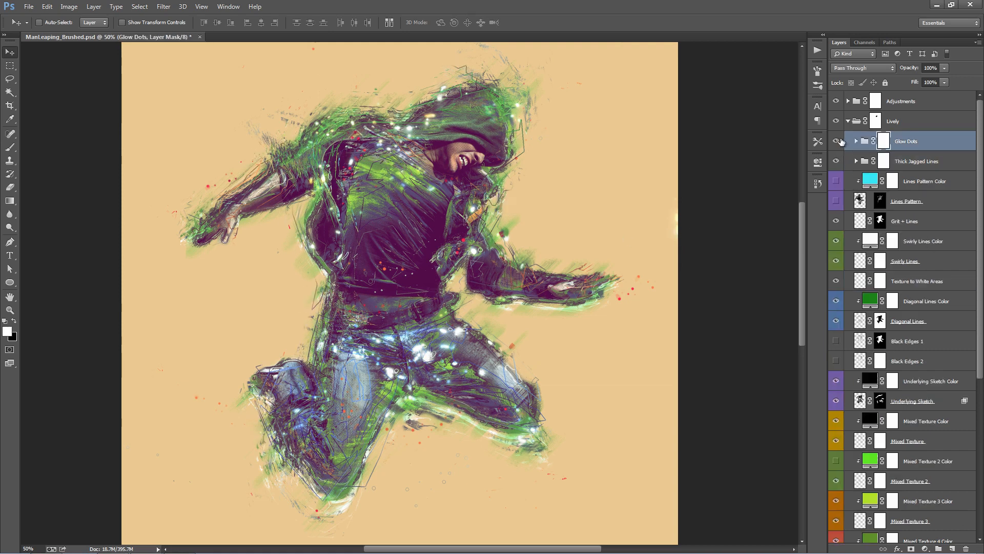
click(842, 141)
click(841, 142)
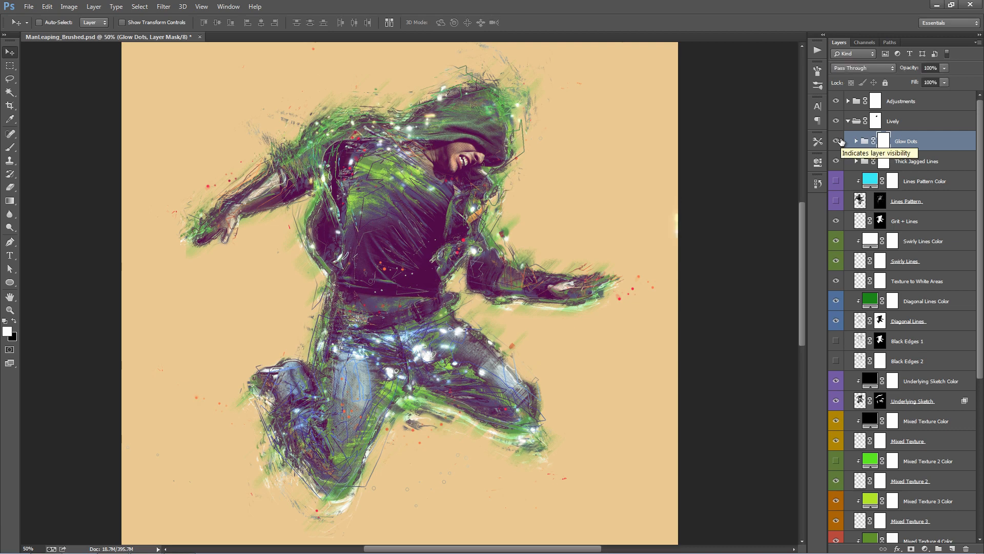
click(841, 141)
click(841, 141)
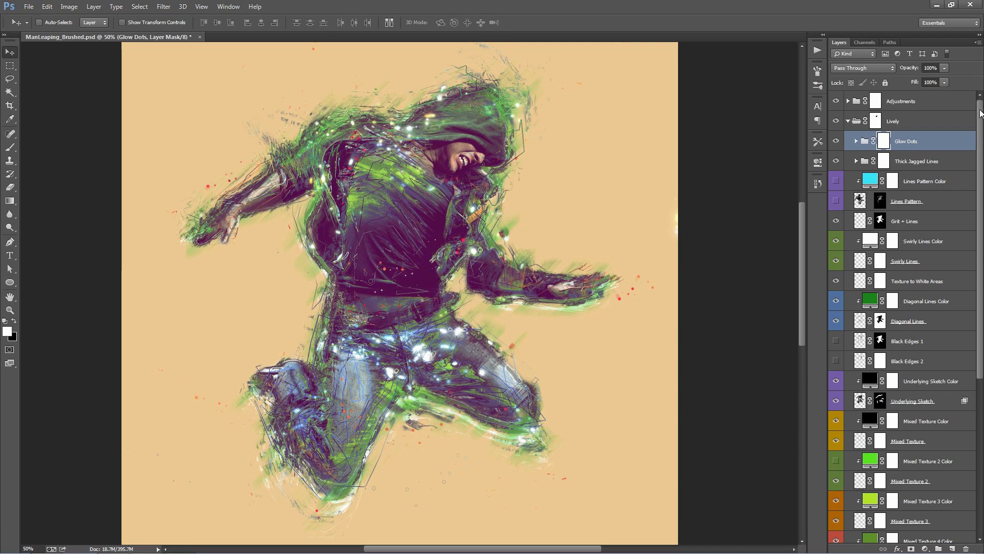
- Set the hue of the Randomise Dots Color adjustment in the Dots group to +121
drag(981, 113, 983, 304)
click(907, 395)
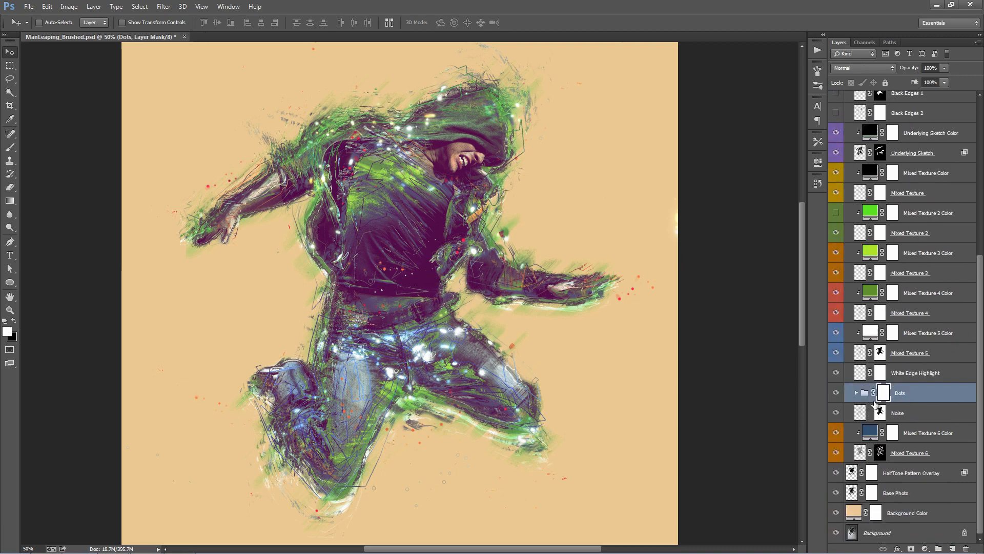
click(856, 393)
double_click(870, 313)
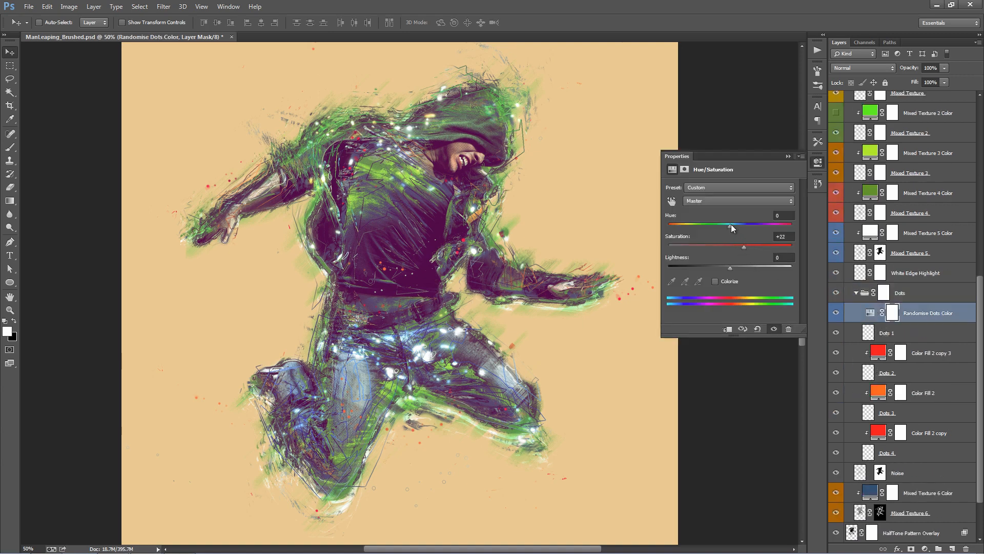
drag(731, 224, 778, 230)
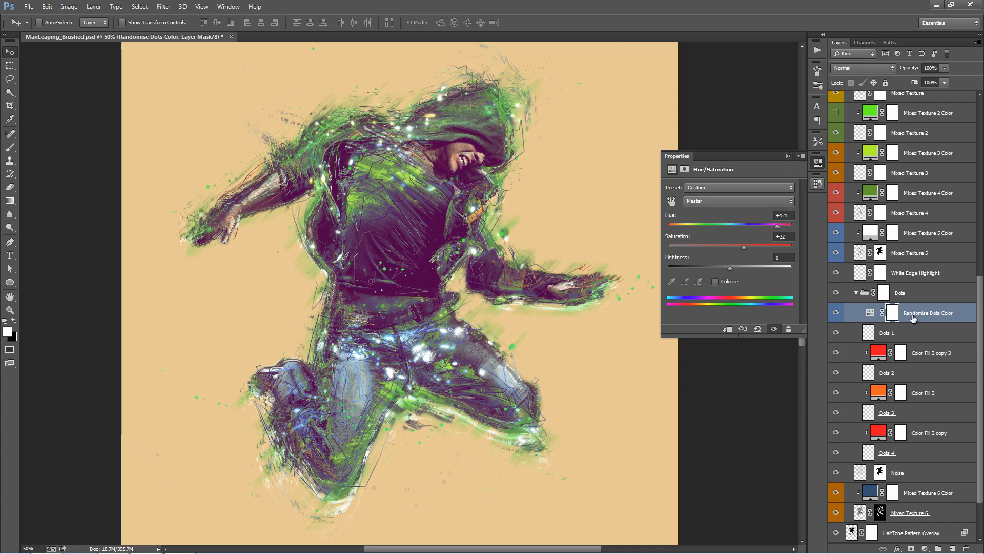
click(788, 156)
- Reposition the Dots 1 layer, then duplicate it, moving the copy and flipping it vertically
click(887, 332)
drag(422, 231, 409, 252)
drag(910, 333, 912, 342)
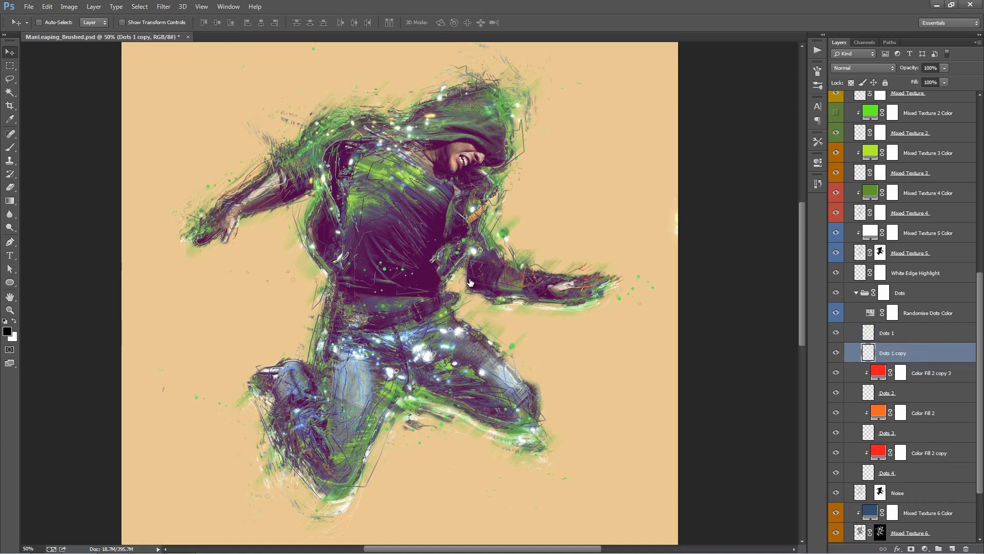
drag(509, 285, 600, 225)
key(alt+e)
key(a)
key(Up)
key(Return)
- Duplicate the Dots 2 layer with its clipped colour fill, move the copy up beside the head and collapse the Dots group
click(921, 394)
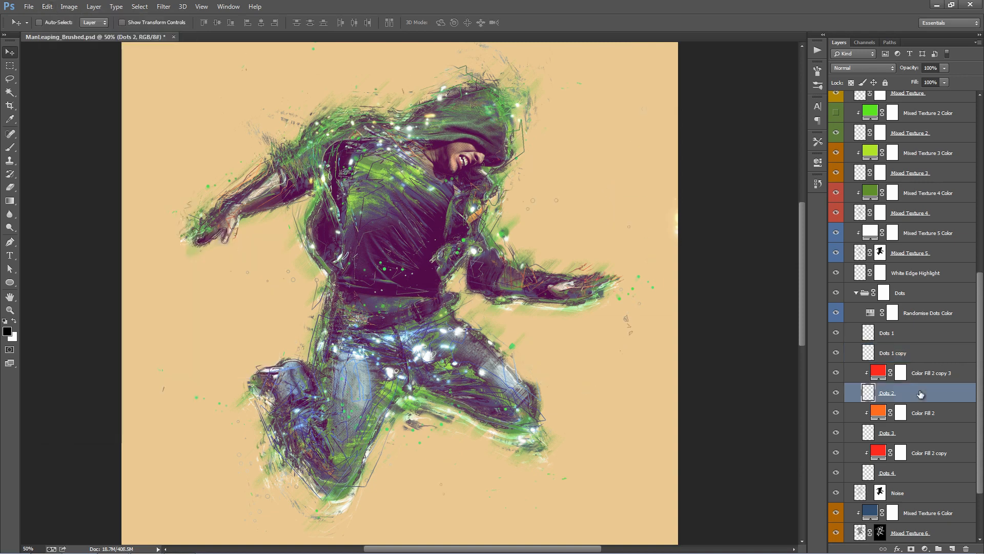
shift+click(927, 374)
key(ctrl+j)
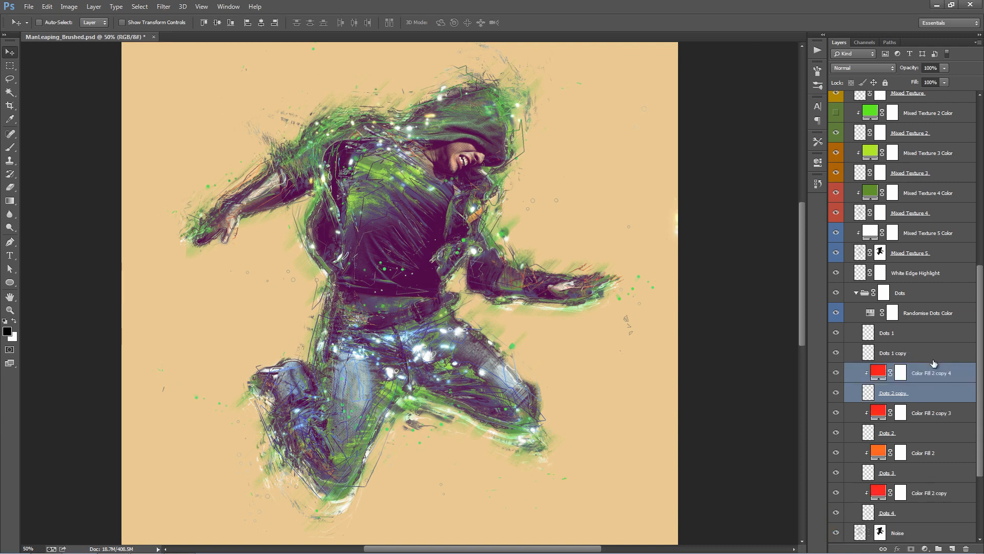
drag(622, 190, 663, 143)
click(857, 293)
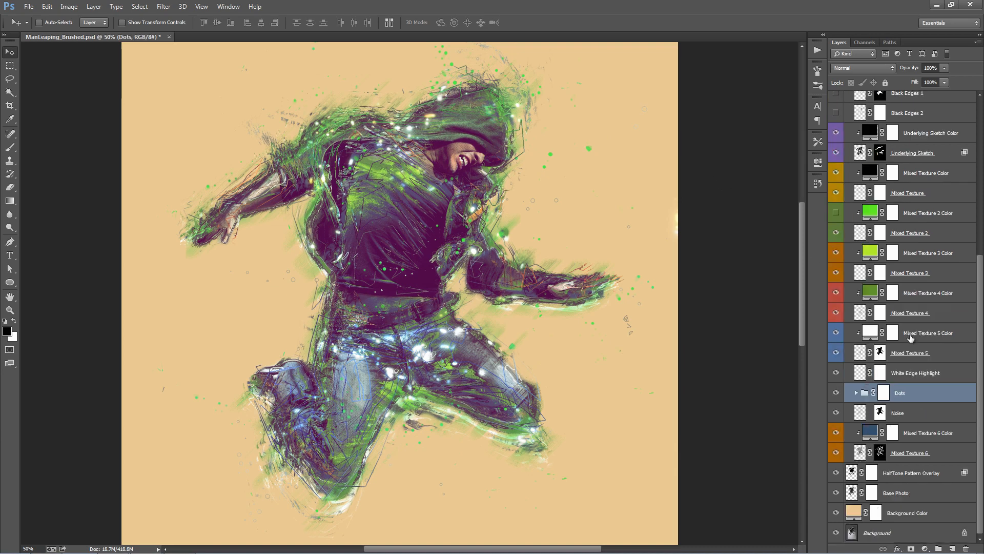
- Duplicate the whole Dots group, flip the copy vertically and reposition it around the figure
drag(916, 396, 916, 386)
click(923, 392)
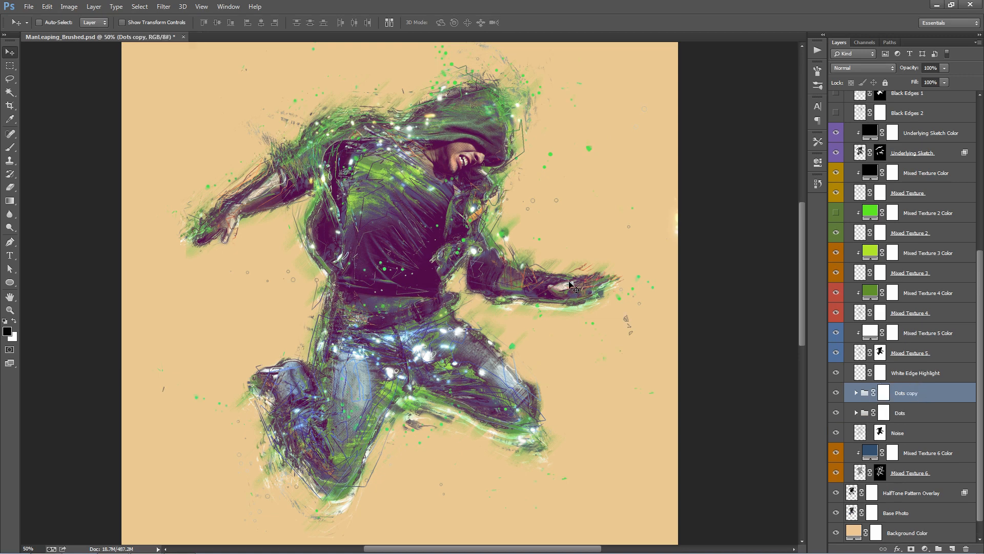
click(47, 6)
mouse_move(67, 176)
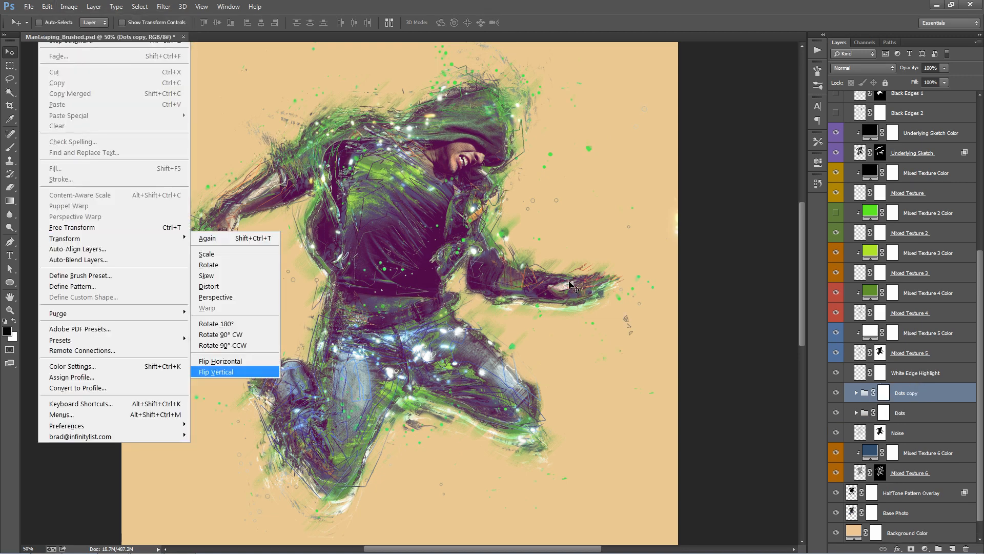
click(220, 373)
drag(559, 315, 506, 292)
drag(515, 224, 529, 186)
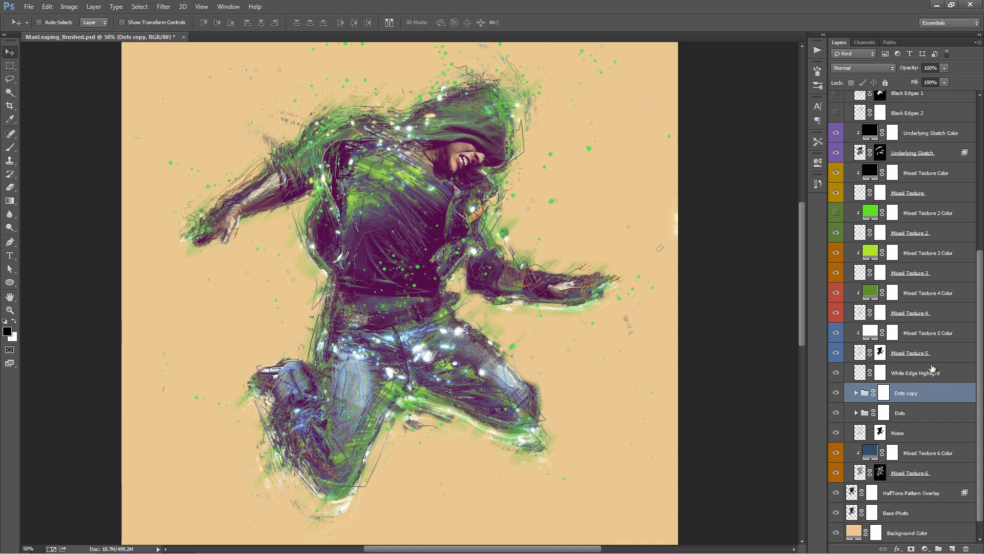
- Compare the artwork with and without Add Color Toning in the Adjustments group, and reduce that adjustment's opacity to 42%
key(ctrl+0)
ctrl+click(418, 229)
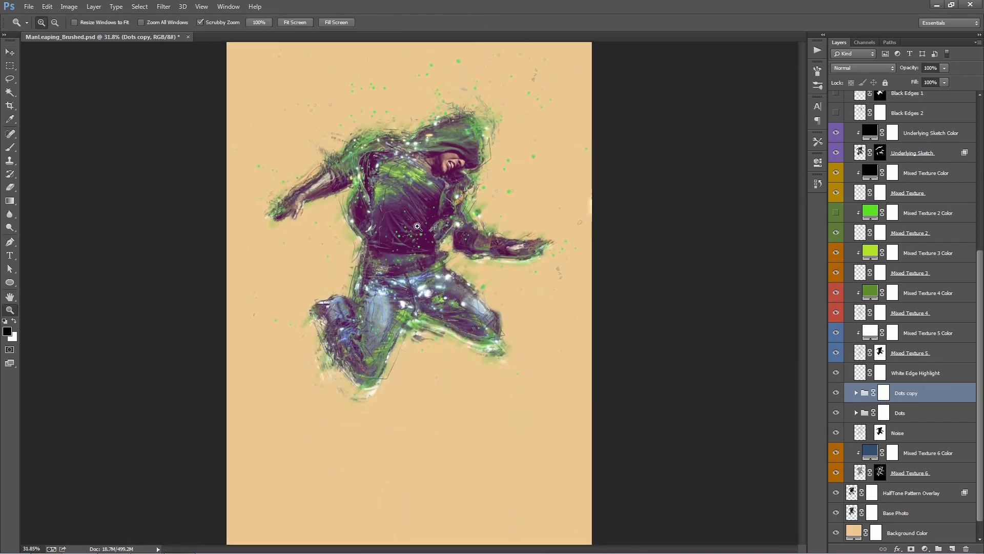
ctrl+click(418, 230)
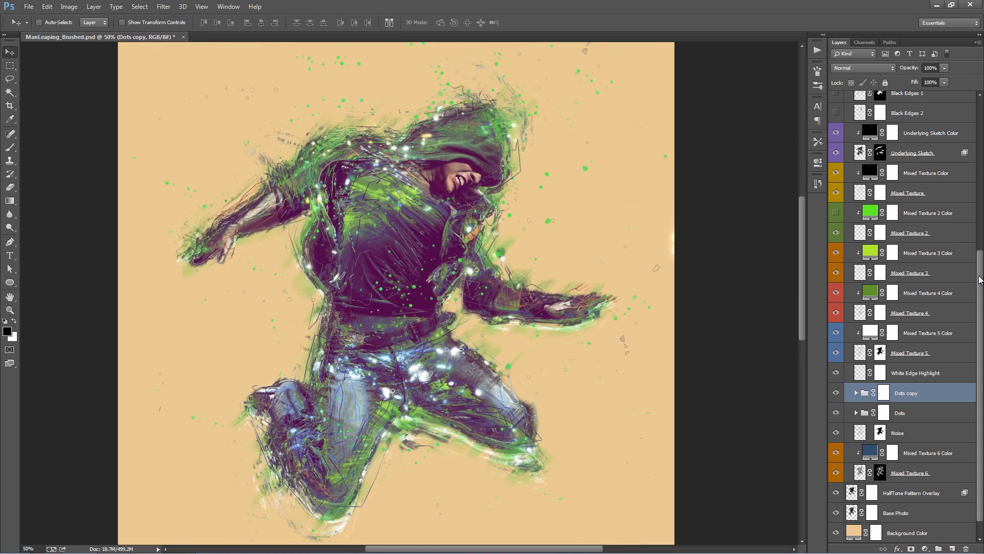
drag(979, 279, 979, 98)
click(848, 102)
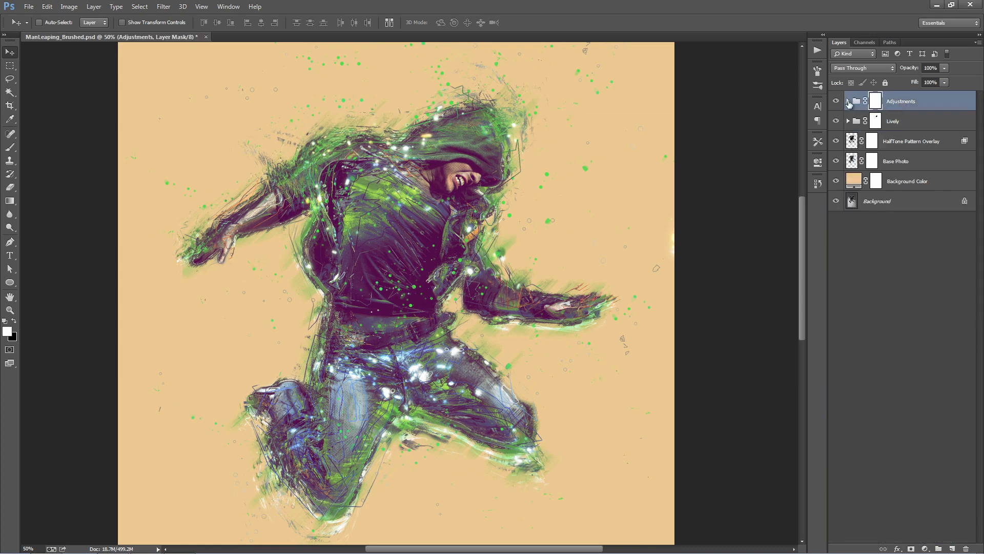
click(849, 102)
click(838, 241)
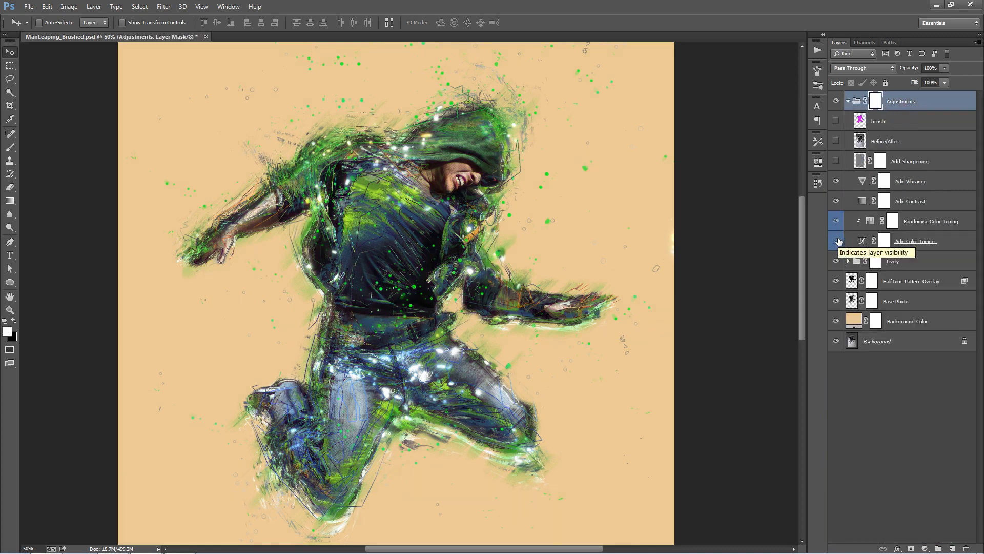
click(839, 241)
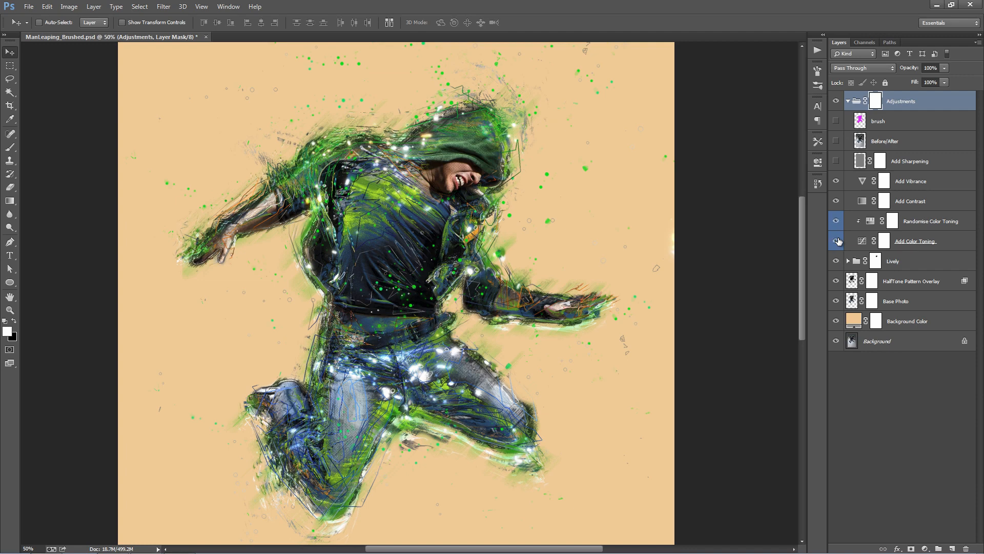
click(915, 241)
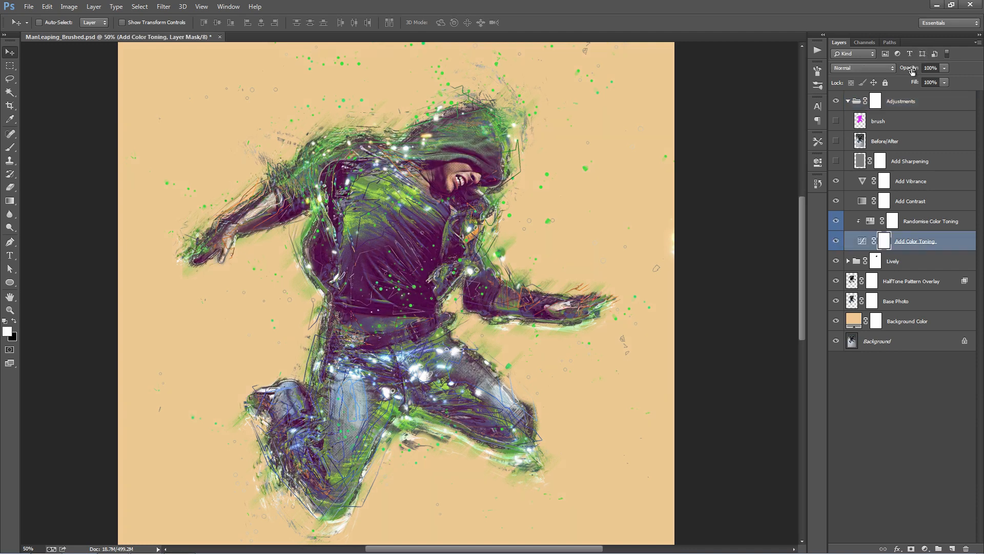
drag(912, 72, 391, 94)
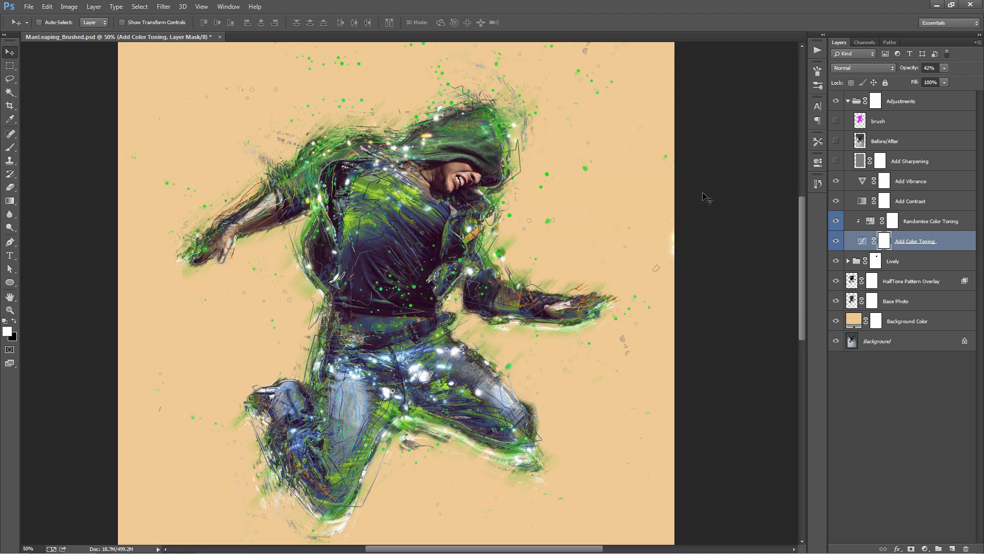
- Change the Background Color fill to the light grey c1c1c1
double_click(853, 322)
drag(754, 148, 711, 99)
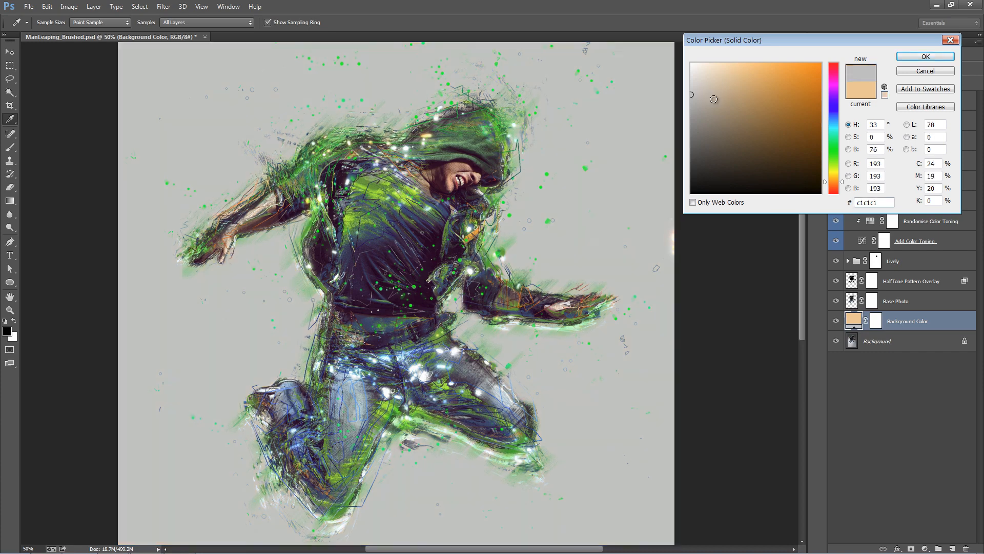
click(939, 56)
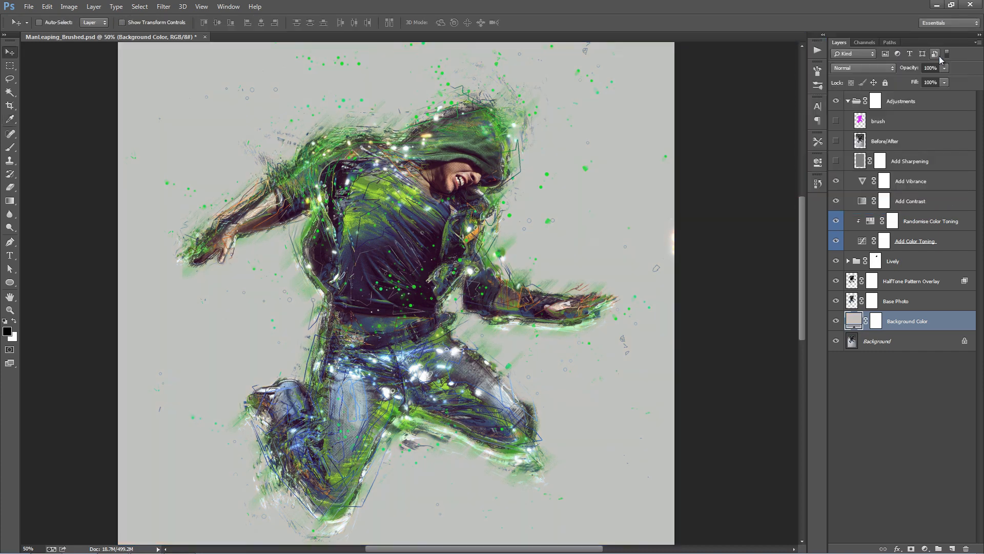
- Run the Add Texture action from the Lively set and place Texture3.jpg
key(ctrl+0)
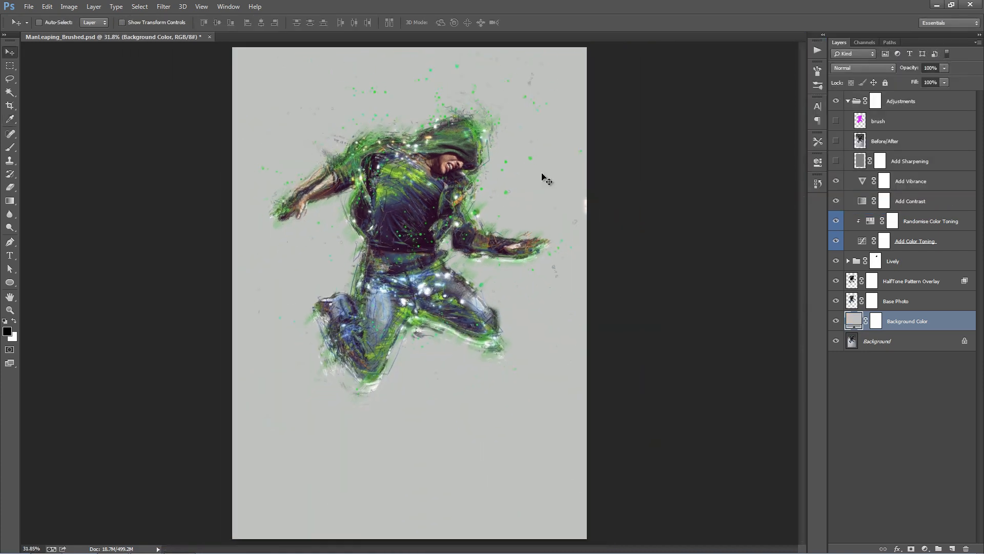
click(816, 52)
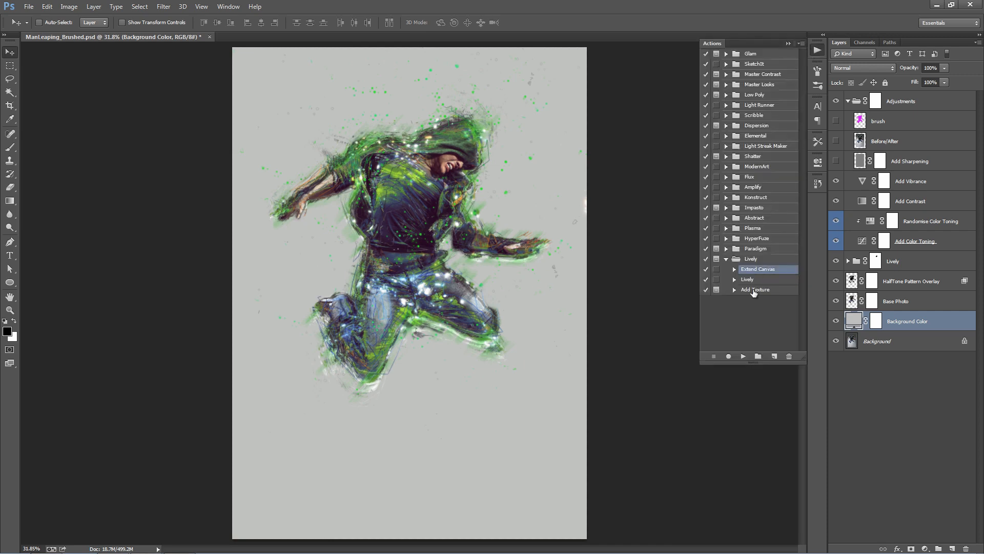
click(755, 290)
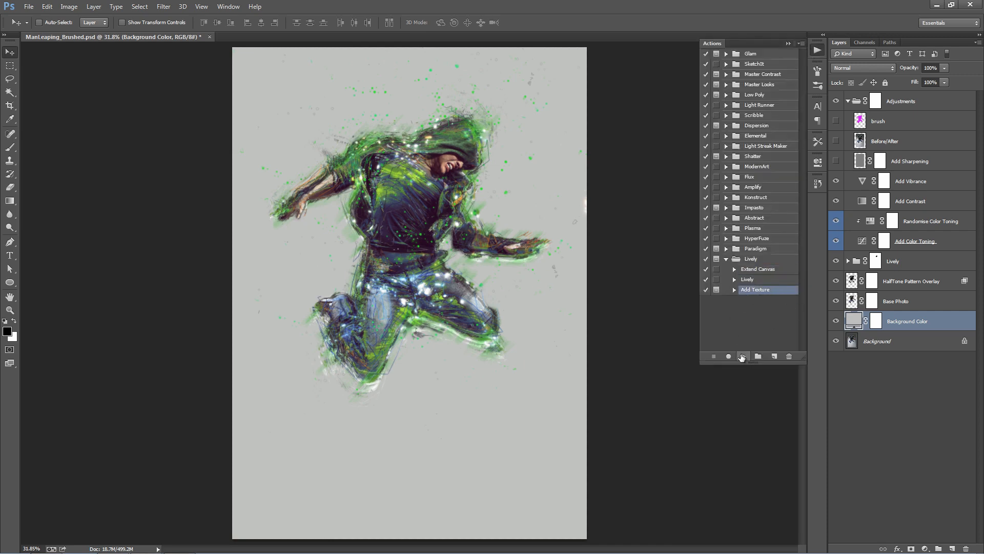
click(742, 356)
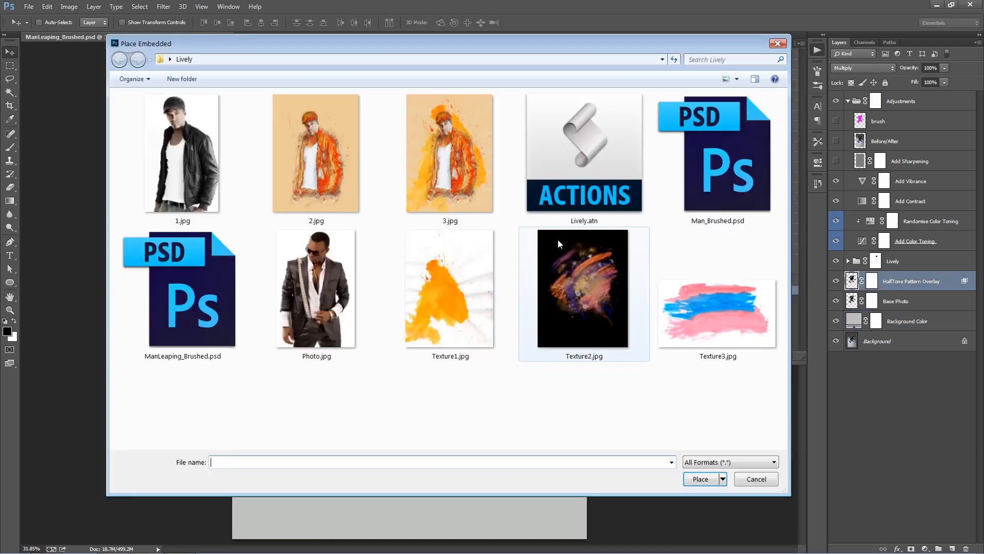
double_click(687, 309)
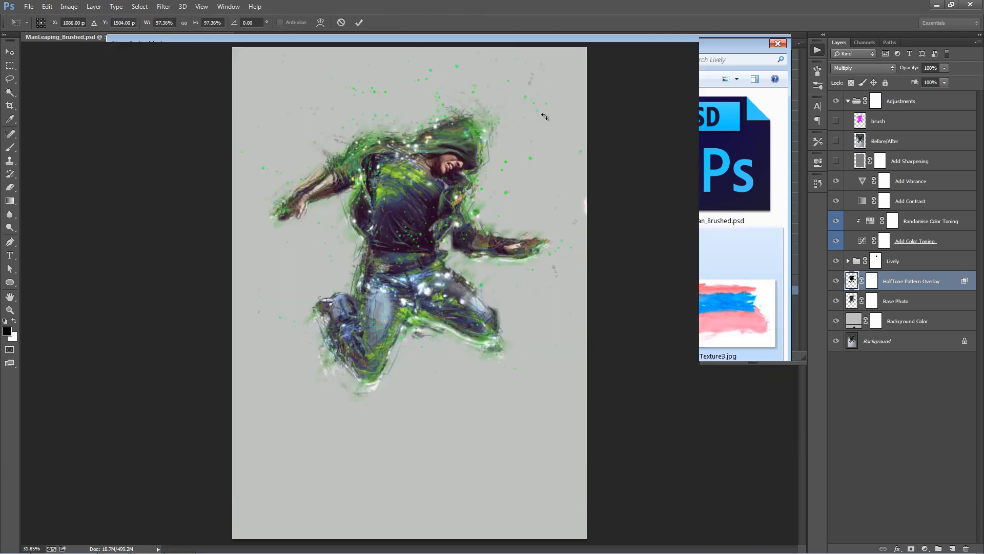
- Rotate the placed texture to run steeply behind the man, move it up and commit the placement
drag(617, 183, 290, 61)
drag(443, 180, 442, 128)
key(Return)
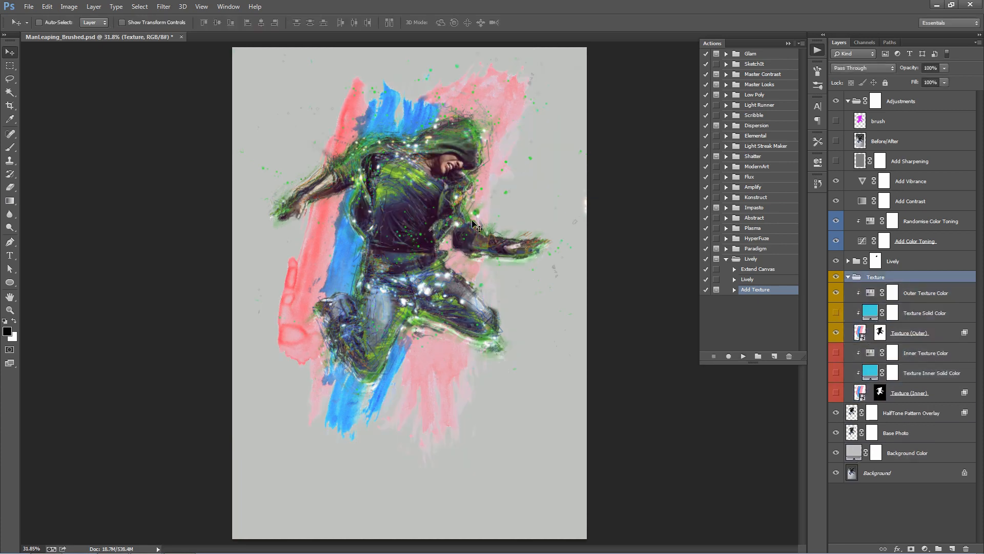
- In the Texture (Outer) blending options, set the Blend If This Layer range to 0 / 38 for shadows and 151 / 255 for highlights
ctrl+click(442, 219)
drag(467, 184, 472, 235)
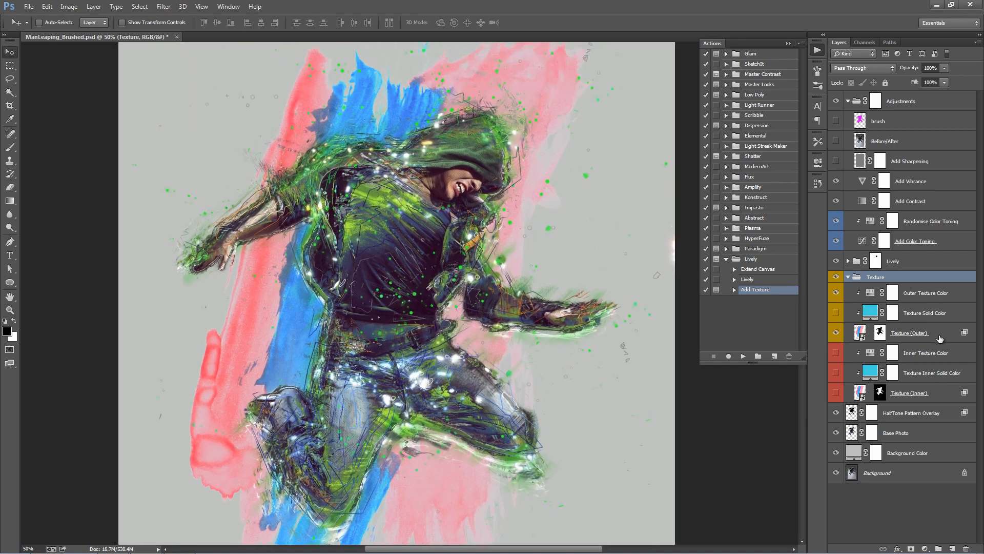
drag(472, 164, 470, 187)
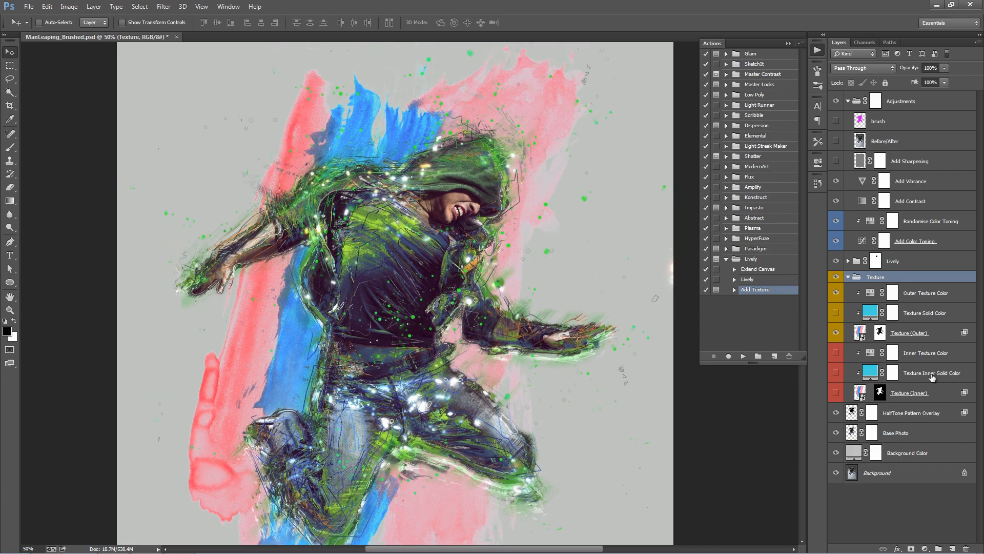
double_click(949, 392)
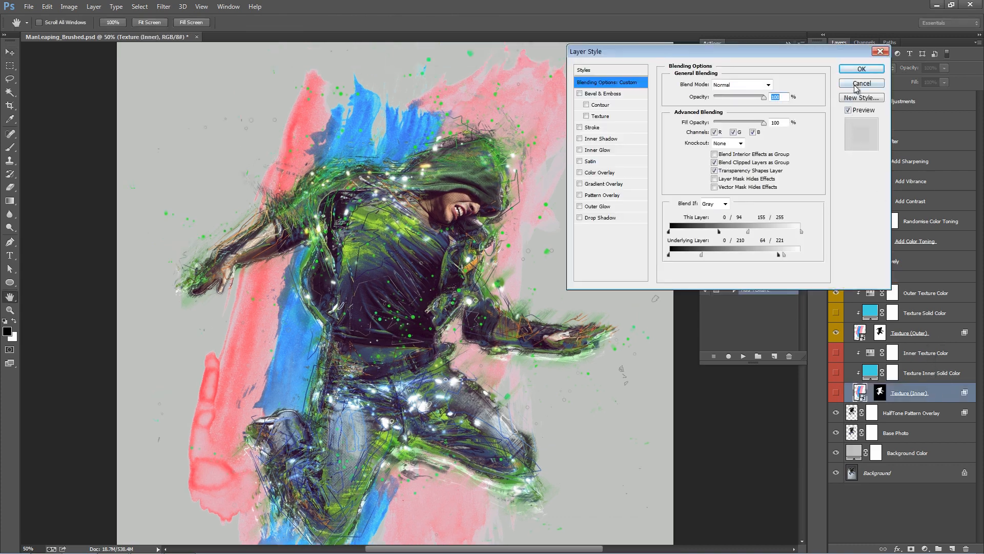
click(861, 84)
click(954, 328)
double_click(947, 340)
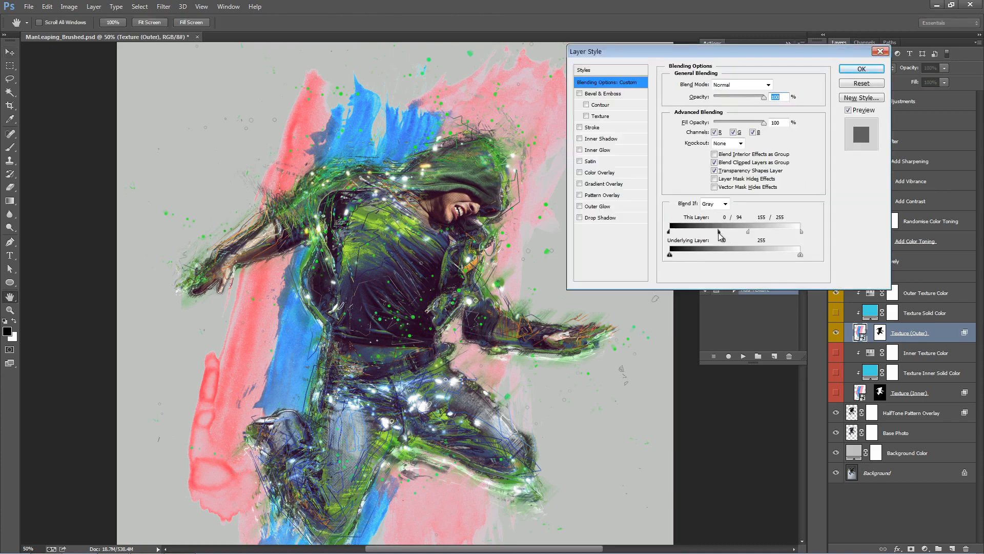
mouse_move(718, 232)
mouse_down()
mouse_move(782, 234)
mouse_move(712, 231)
mouse_up()
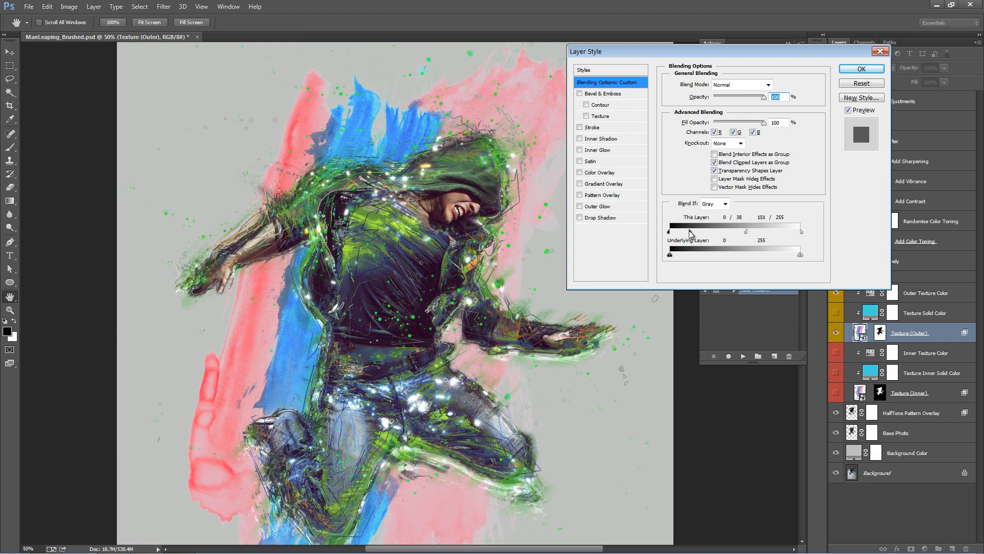
click(879, 69)
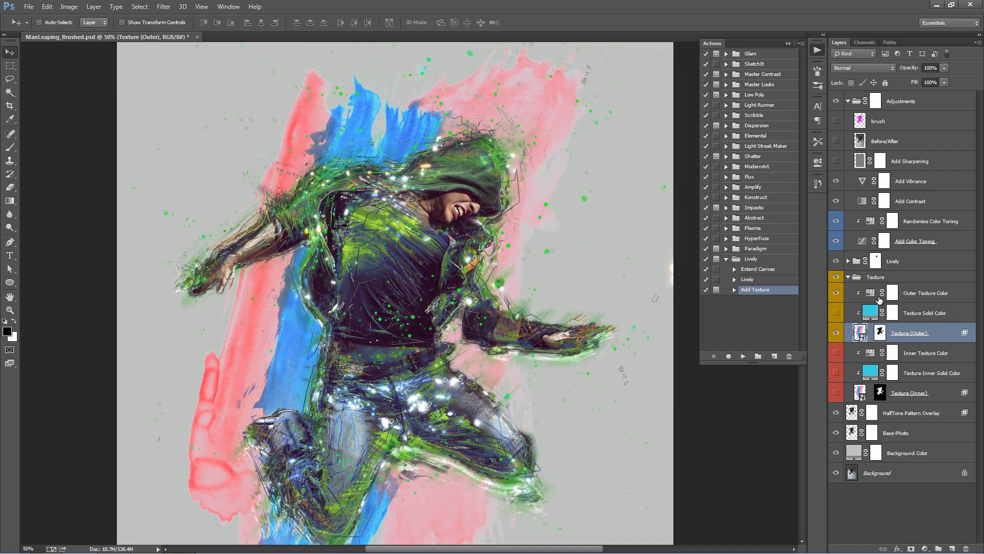
- Recolour the outer texture by setting the Outer Texture Color adjustment's hue to +150 and saturation to +15
click(908, 299)
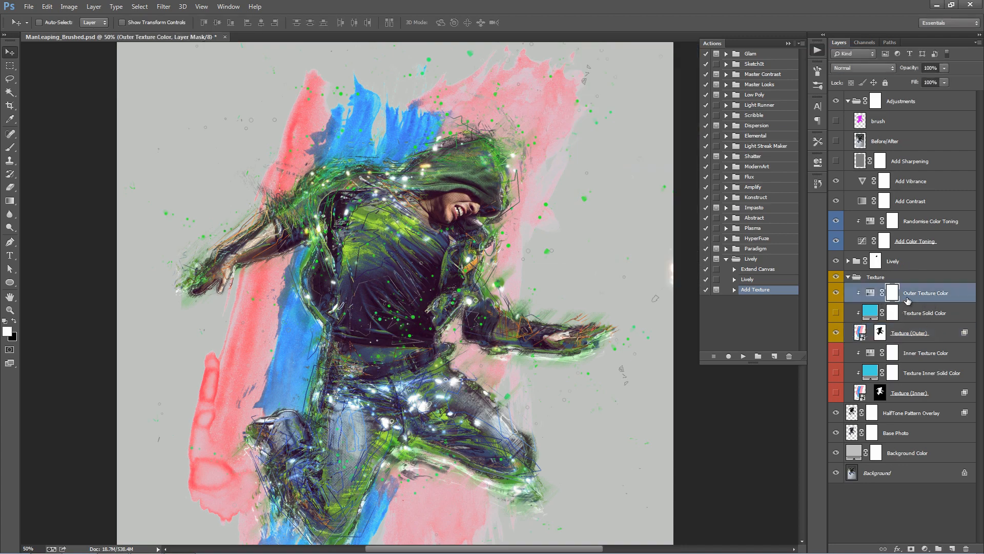
click(789, 43)
double_click(870, 293)
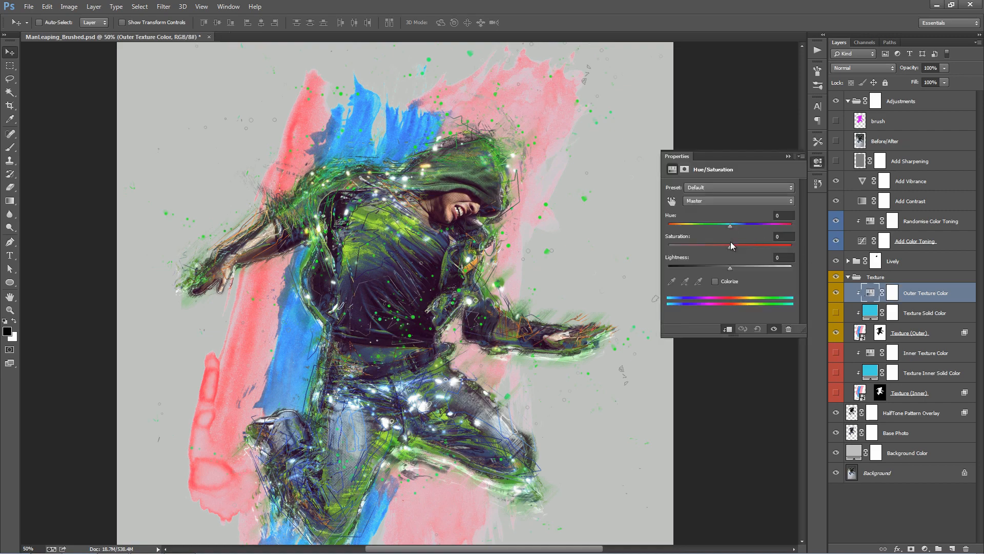
drag(732, 246, 735, 226)
drag(682, 229, 784, 233)
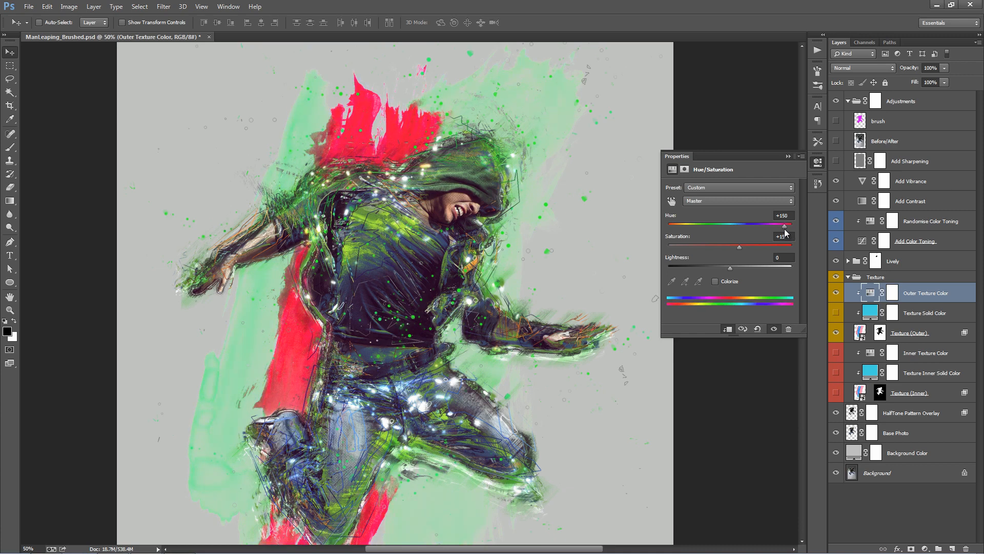
click(788, 157)
- Compare the man's face close up with and without the HalfTone Pattern Overlay layer
click(922, 314)
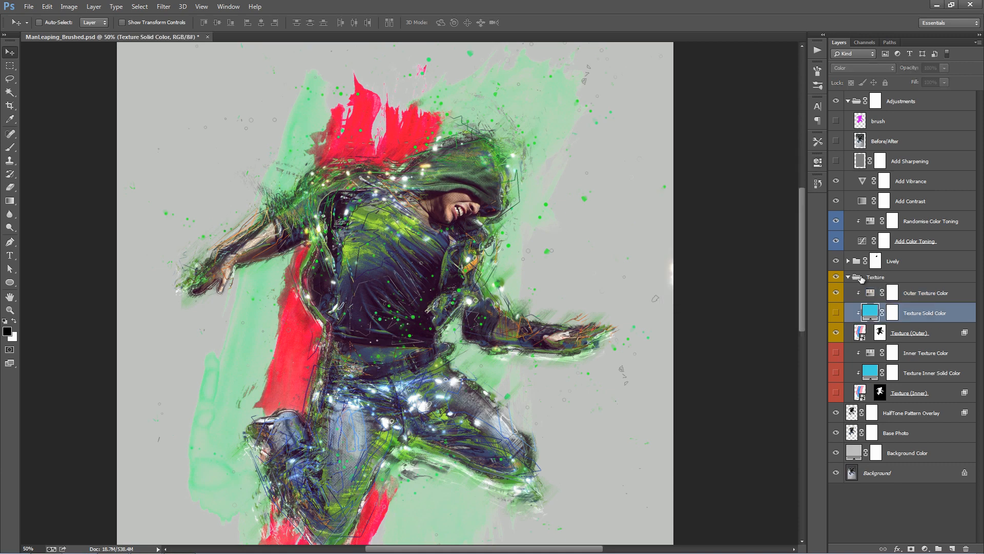
click(849, 277)
click(905, 296)
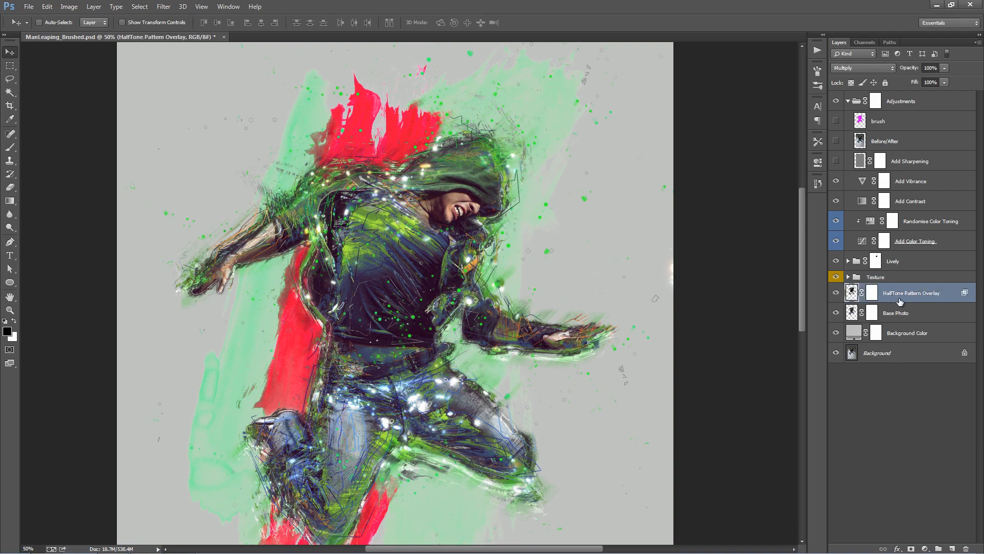
key(z)
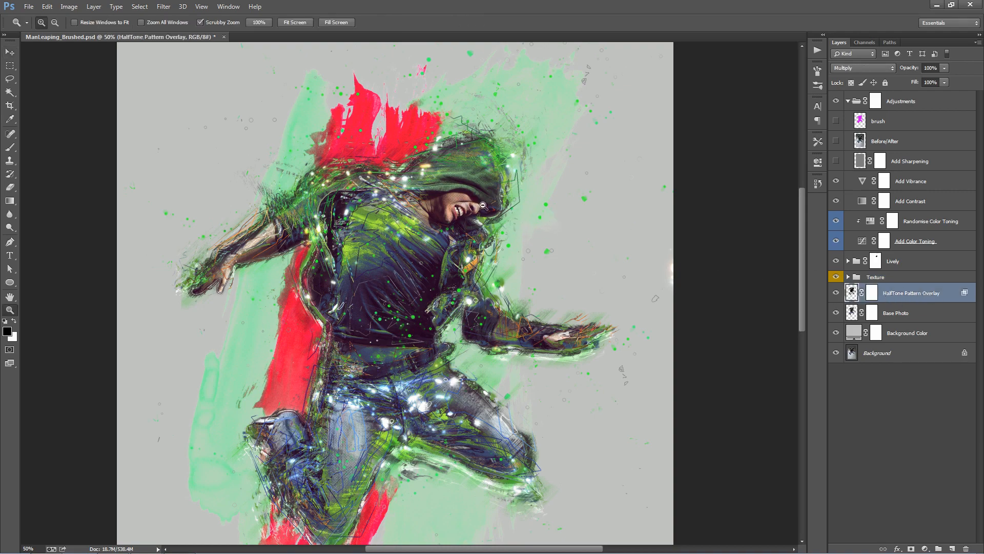
drag(483, 205, 513, 208)
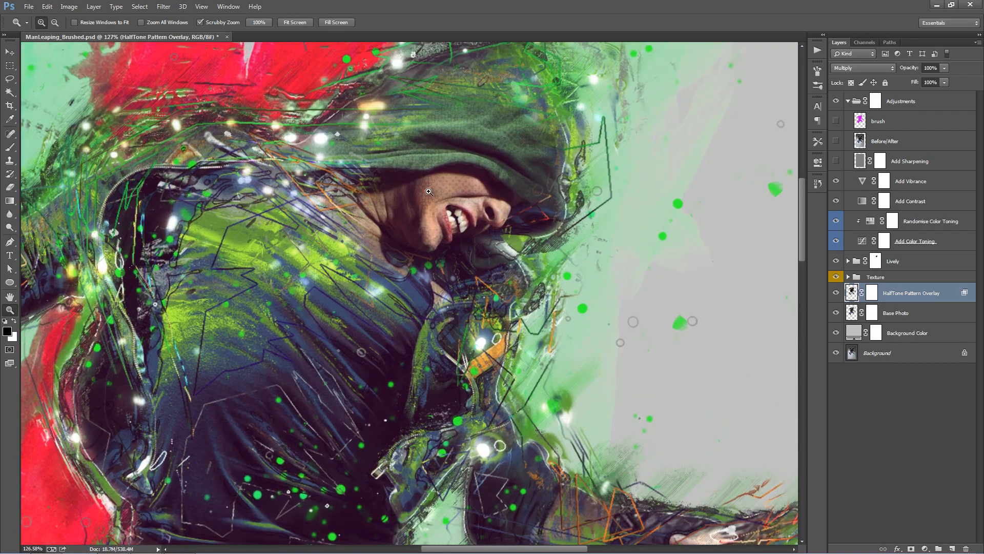
key(v)
click(841, 293)
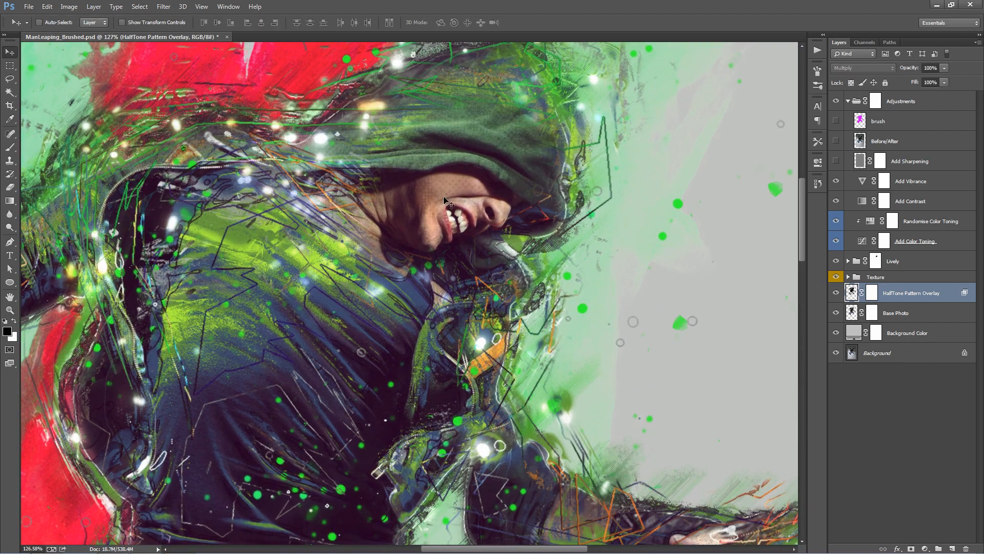
click(840, 291)
key(ctrl+0)
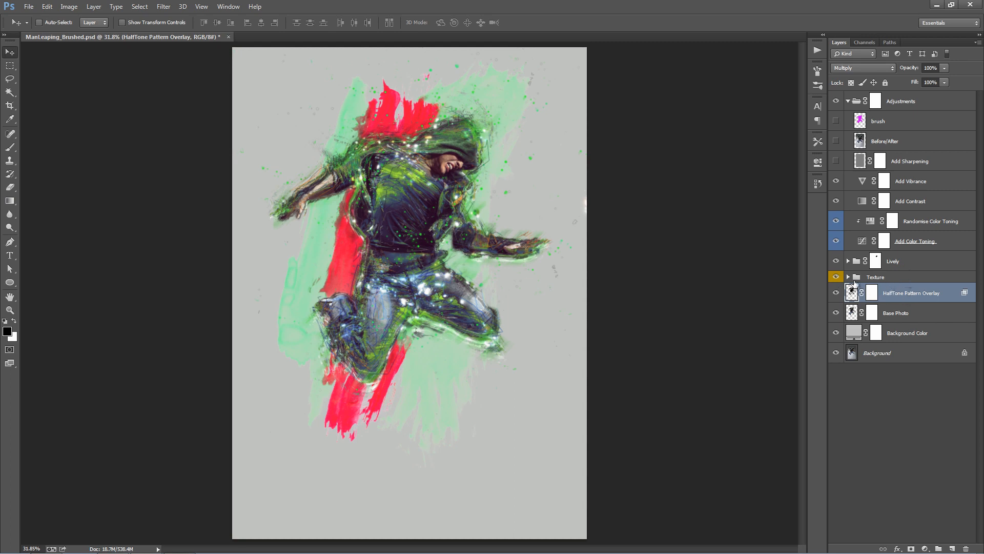
- Make the Texture (Inner) layer and its Inner Texture Color adjustment visible in the Texture group
click(848, 277)
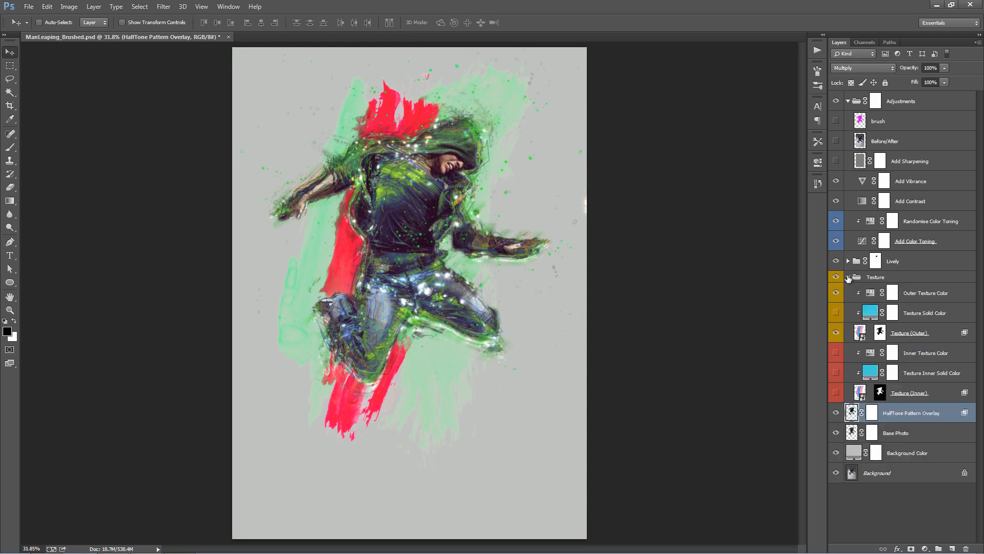
click(836, 392)
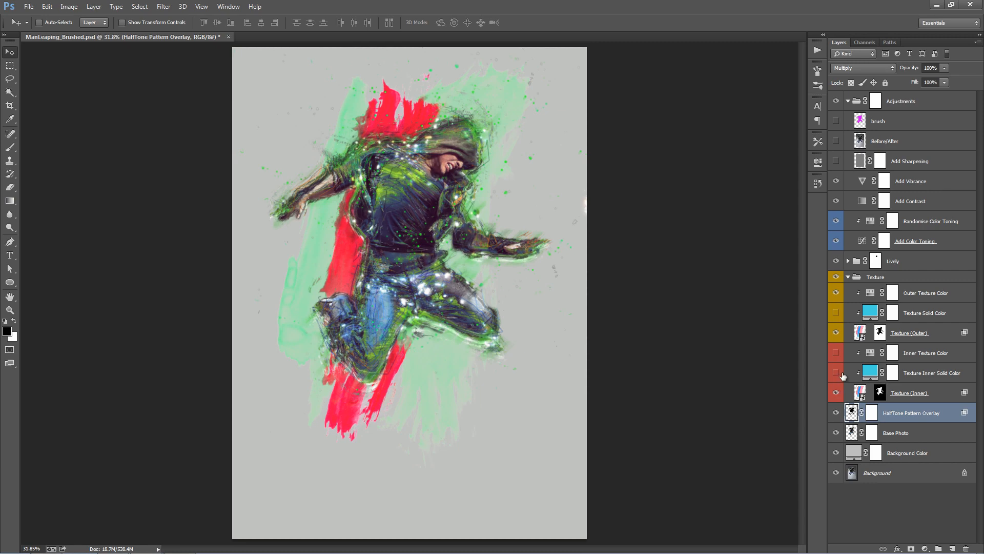
click(837, 353)
- Shift the Inner Texture Color adjustment's hue and set its saturation to +70
double_click(870, 352)
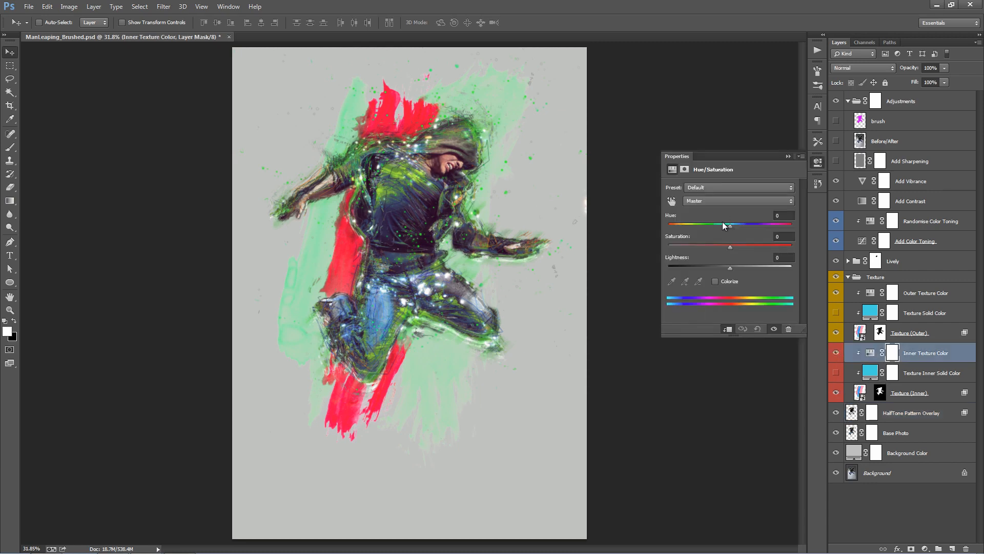
drag(792, 225, 790, 226)
drag(730, 247, 761, 250)
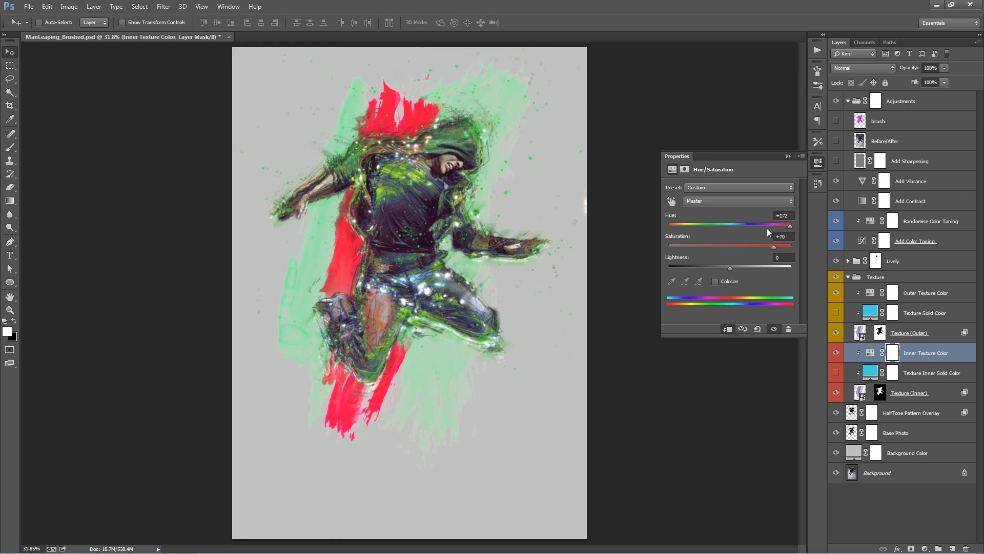
drag(768, 224, 716, 217)
click(788, 156)
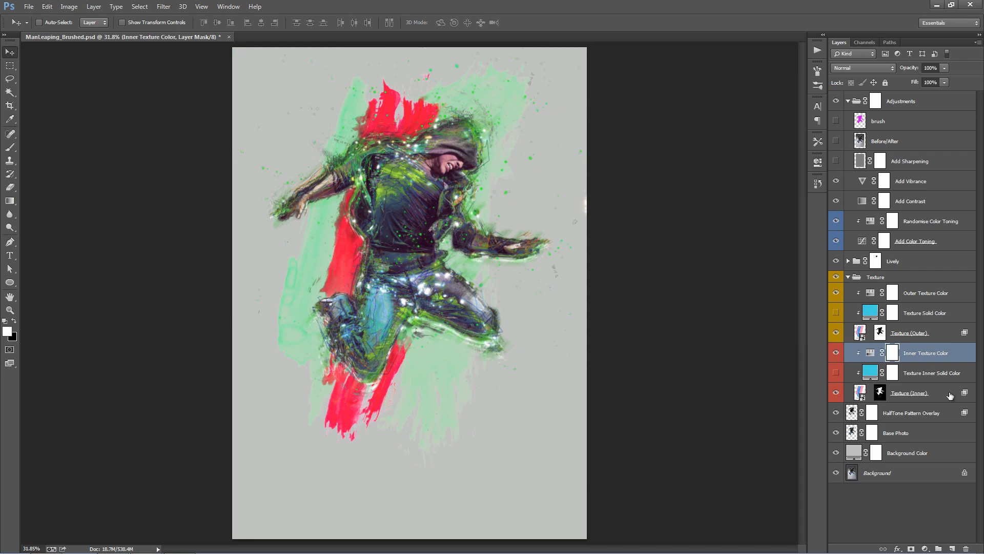
- Reposition the Texture (Inner) artwork slightly over the man and set the Inner Texture Color hue to +148
click(949, 394)
mouse_move(516, 176)
mouse_down()
mouse_move(539, 176)
mouse_move(521, 166)
mouse_up()
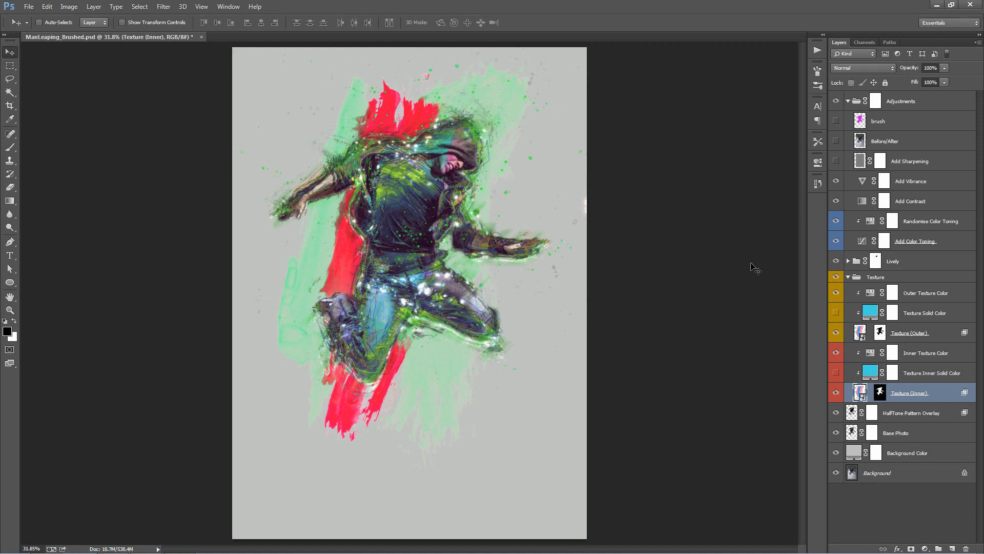
double_click(870, 353)
drag(718, 225, 783, 225)
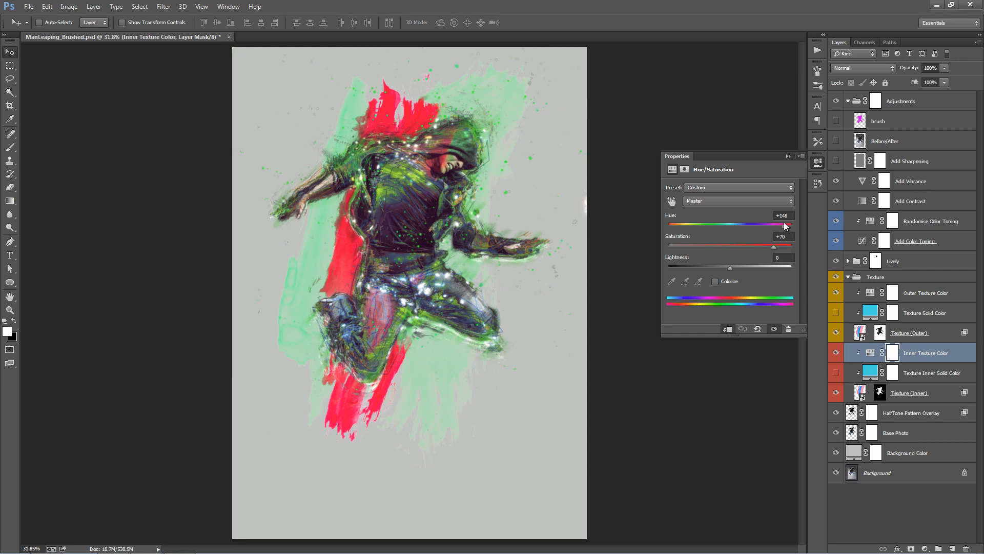
click(792, 158)
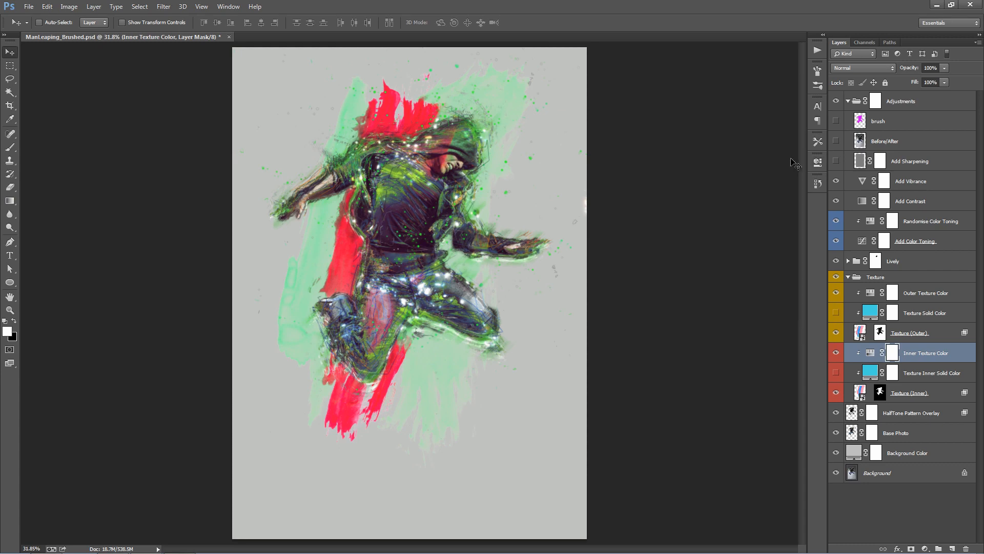
- Paint black on the Texture (Inner) layer mask with the Brush tool over the man's face and hood to reduce the texture there
click(879, 396)
key(z)
drag(492, 167, 523, 172)
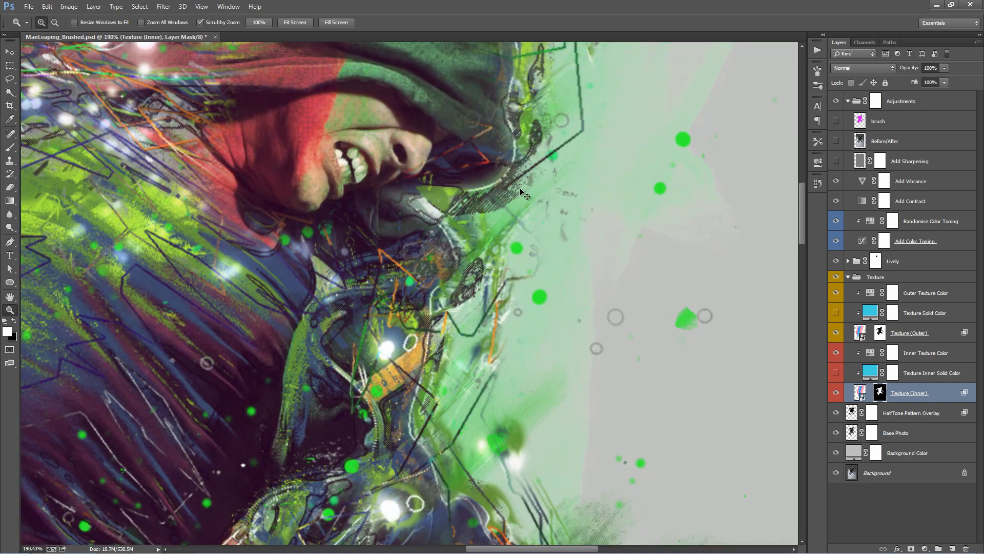
alt+click(522, 193)
alt+click(522, 193)
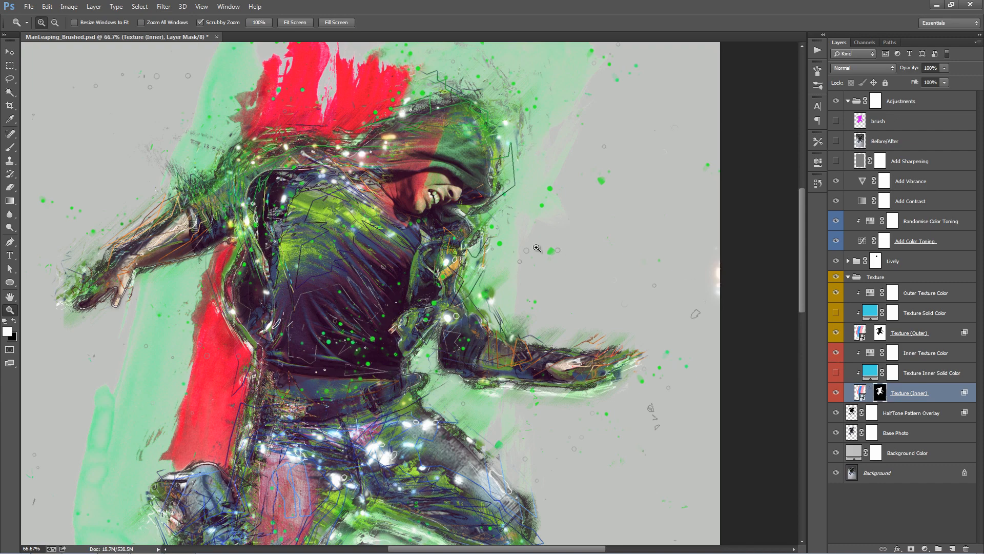
key(b)
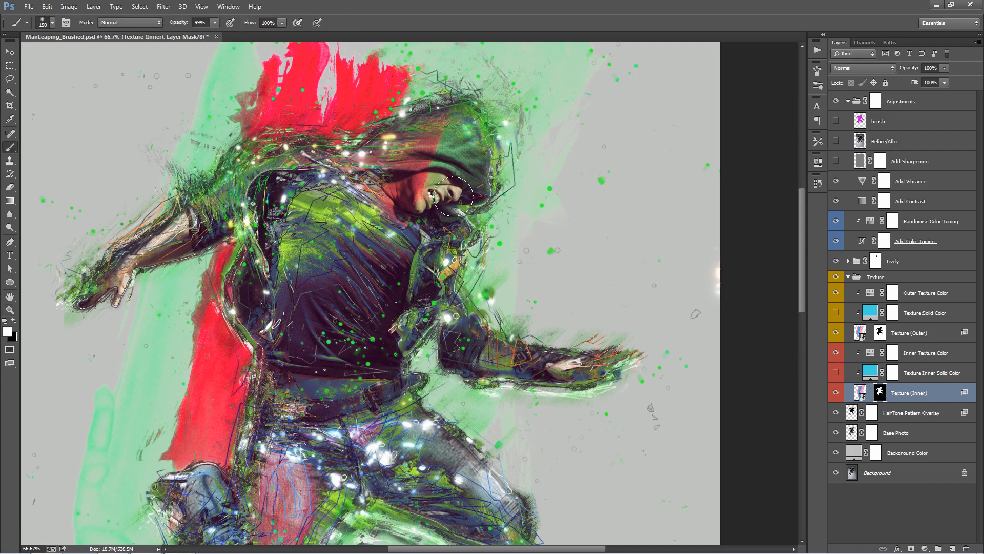
key(x)
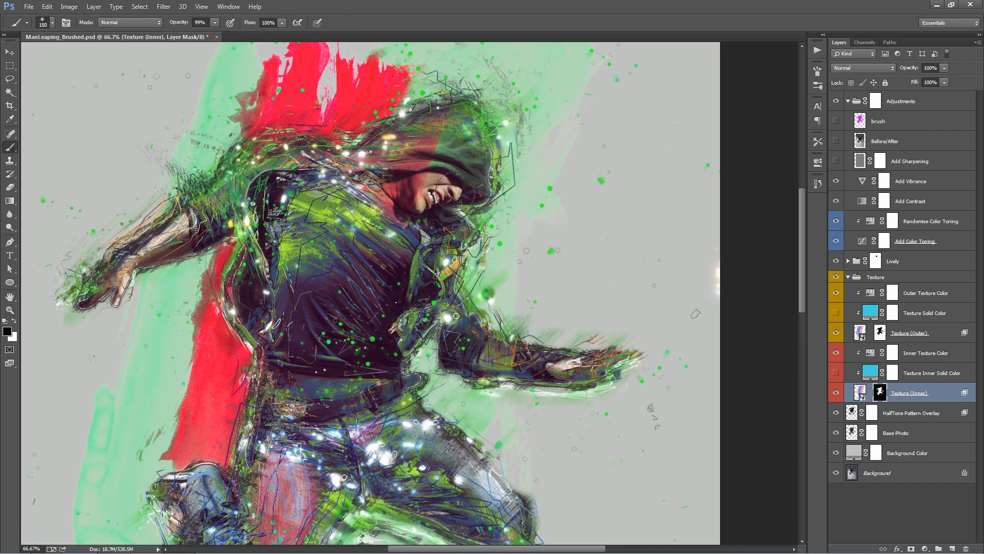
key(v)
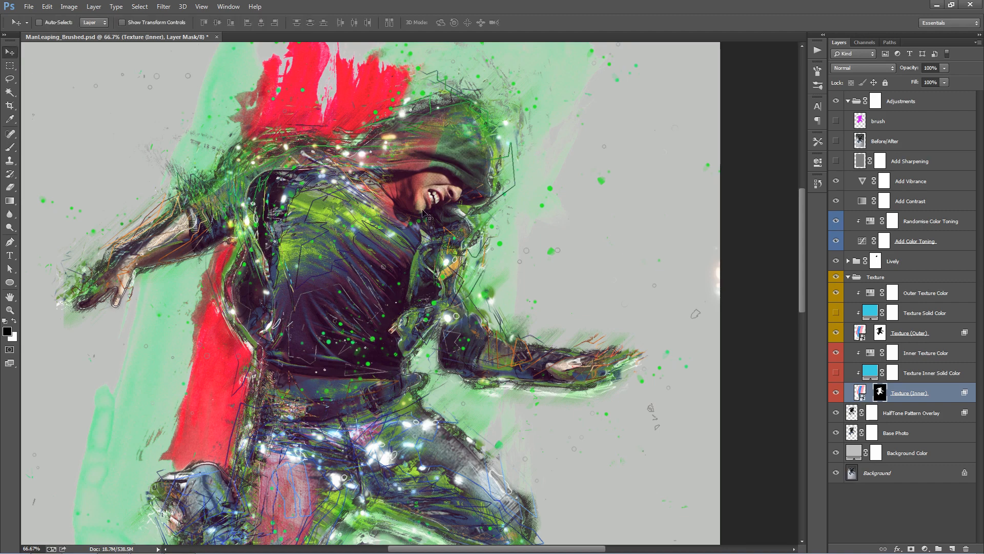
key(ctrl+0)
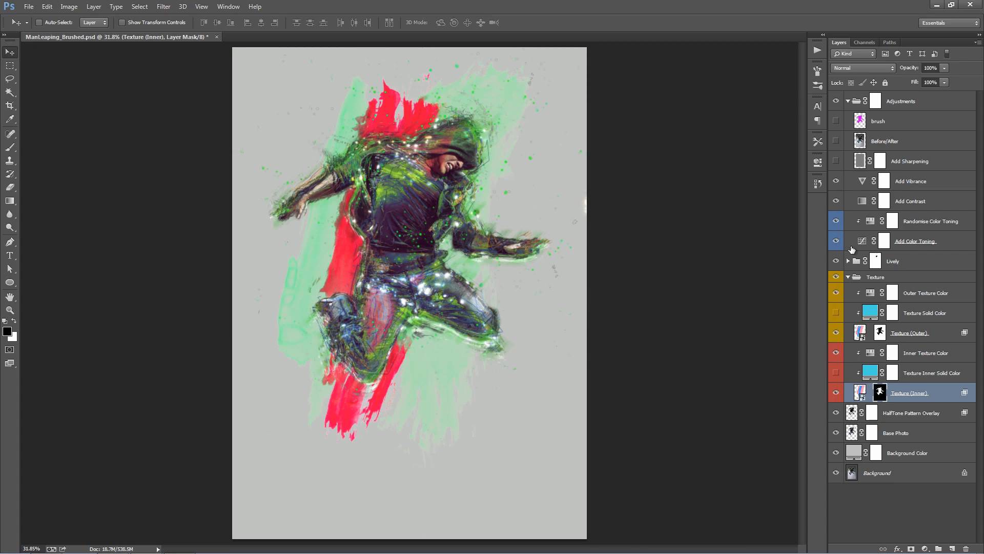
- Place Texture1.jpg as an embedded layer directly above the HalfTone Pattern Overlay layer
click(848, 277)
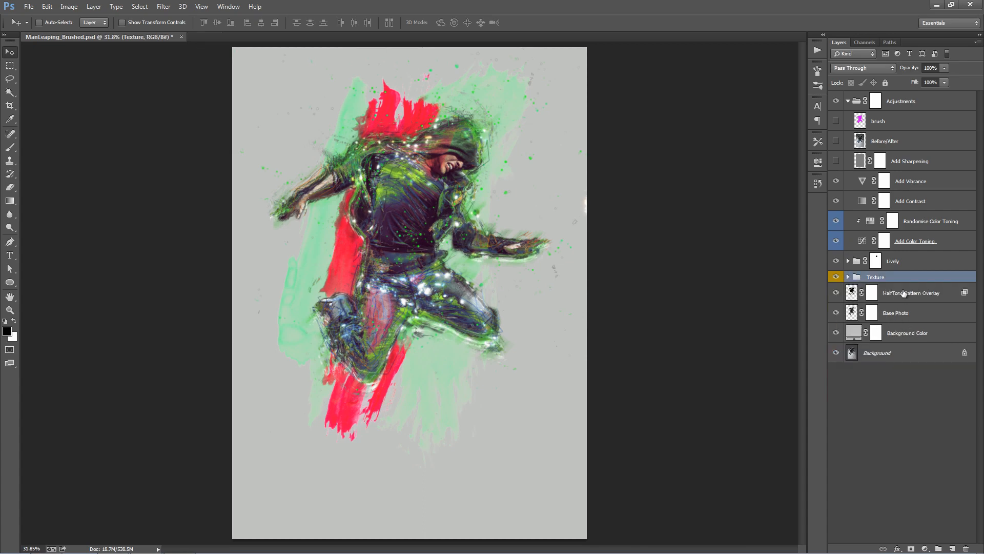
click(903, 293)
click(29, 7)
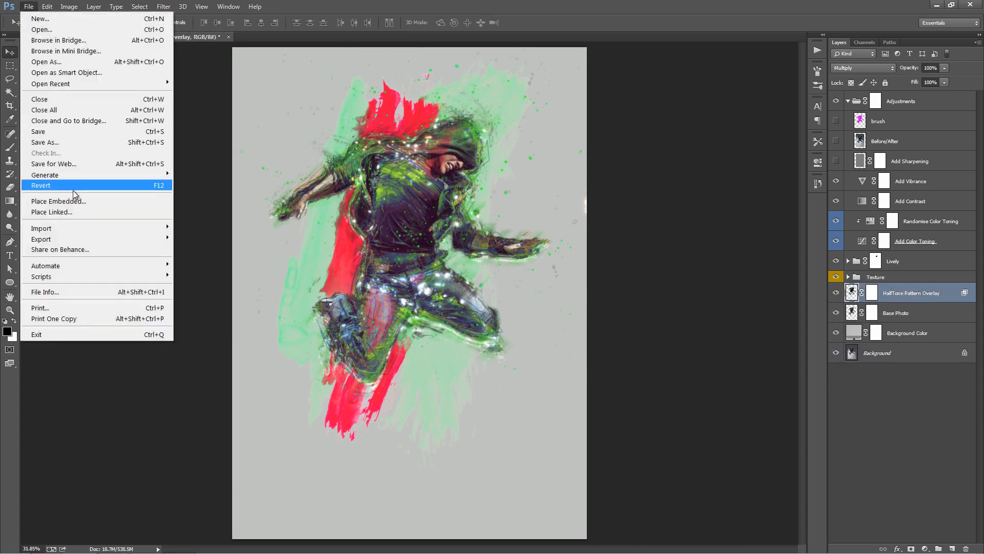
click(138, 202)
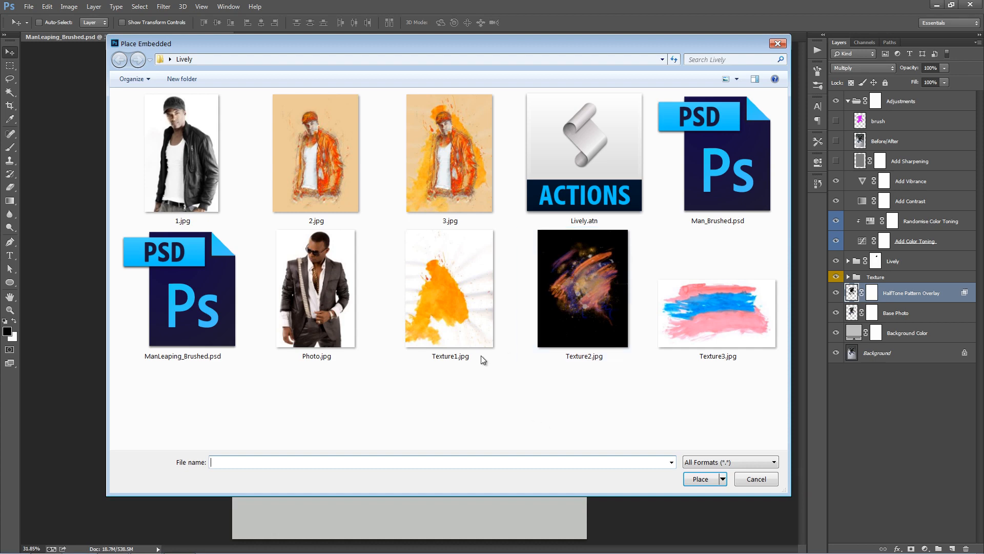
double_click(461, 316)
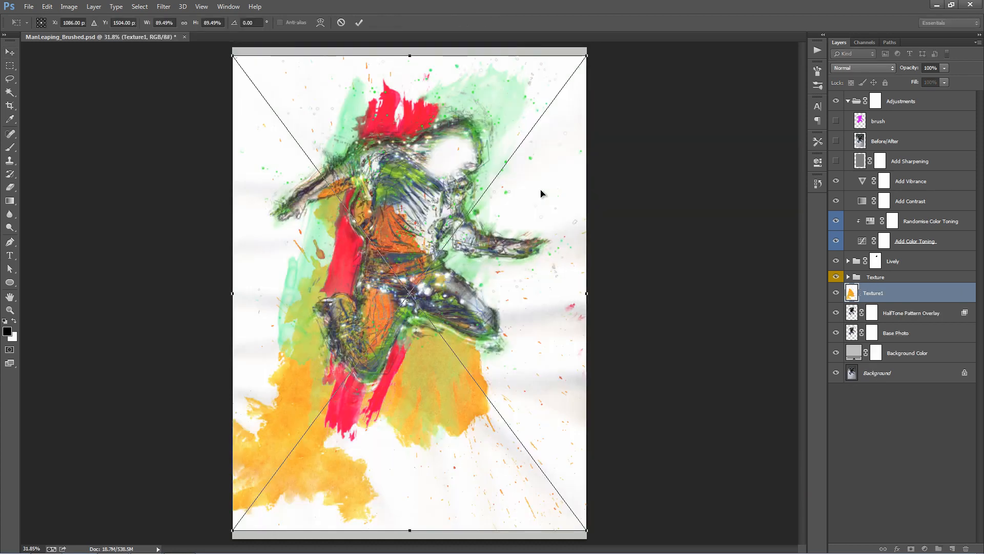
key(ctrl+minus)
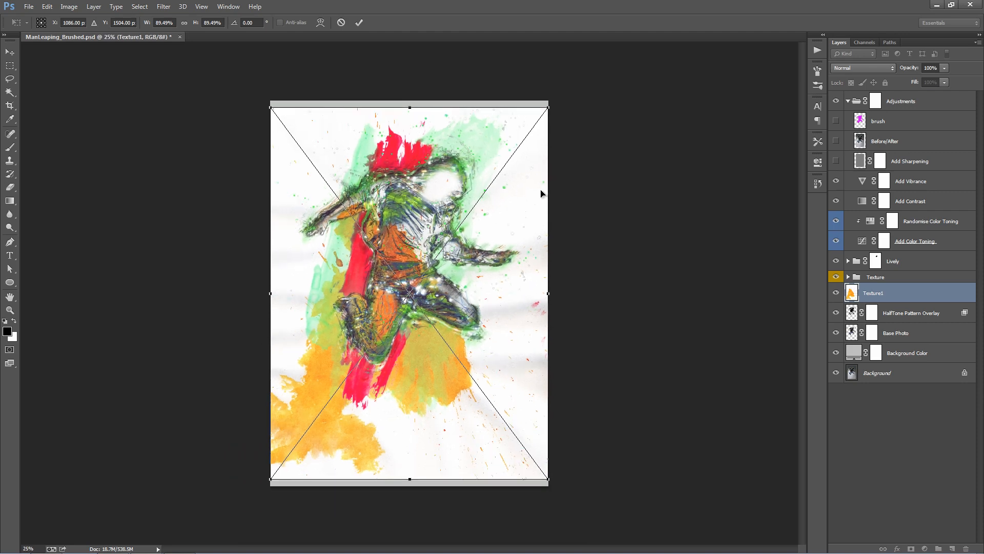
key(Return)
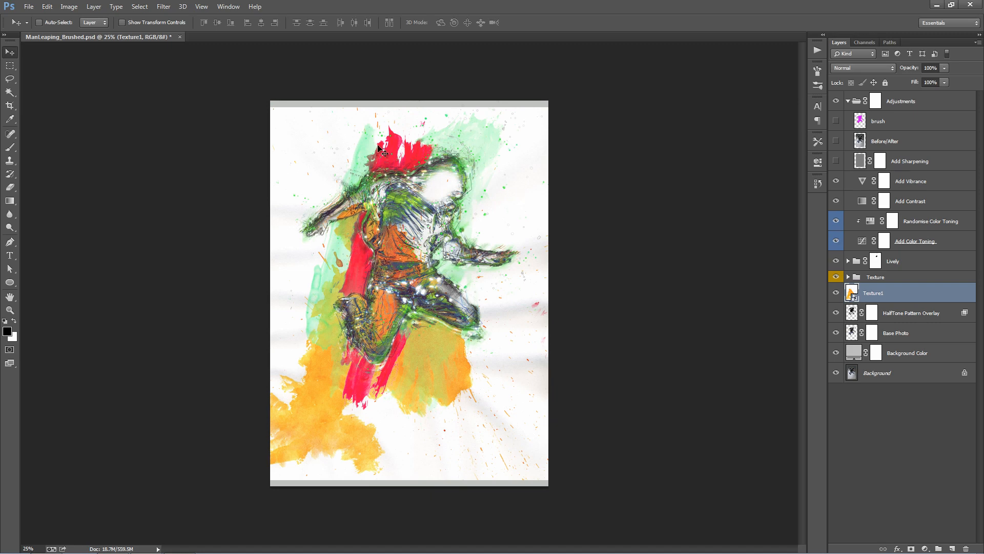
- Enlarge Texture1 to about 119% and move it upward so it covers the whole canvas
drag(264, 107, 218, 42)
drag(411, 175, 414, 129)
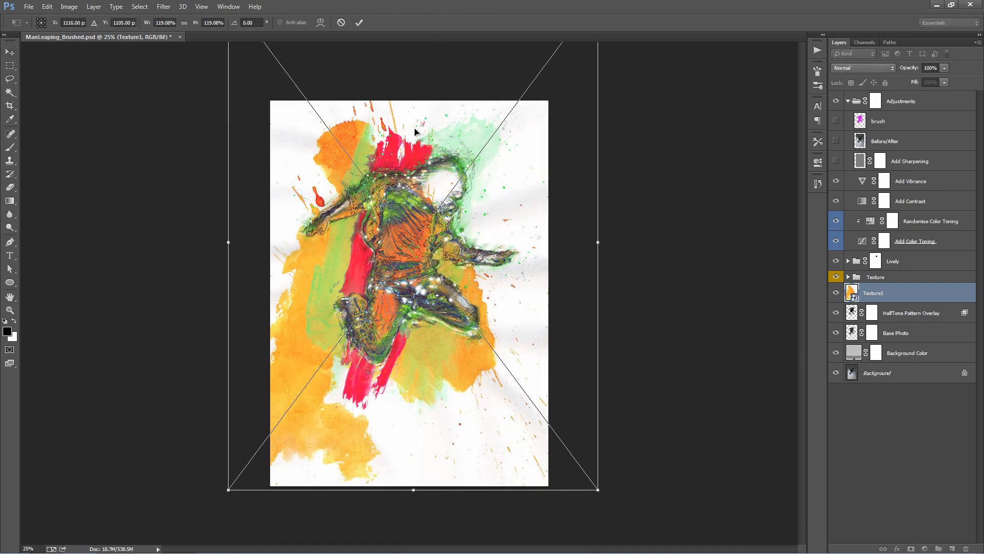
key(Return)
- Set the Texture1 layer's blend mode to Multiply and its opacity to 39%
click(850, 69)
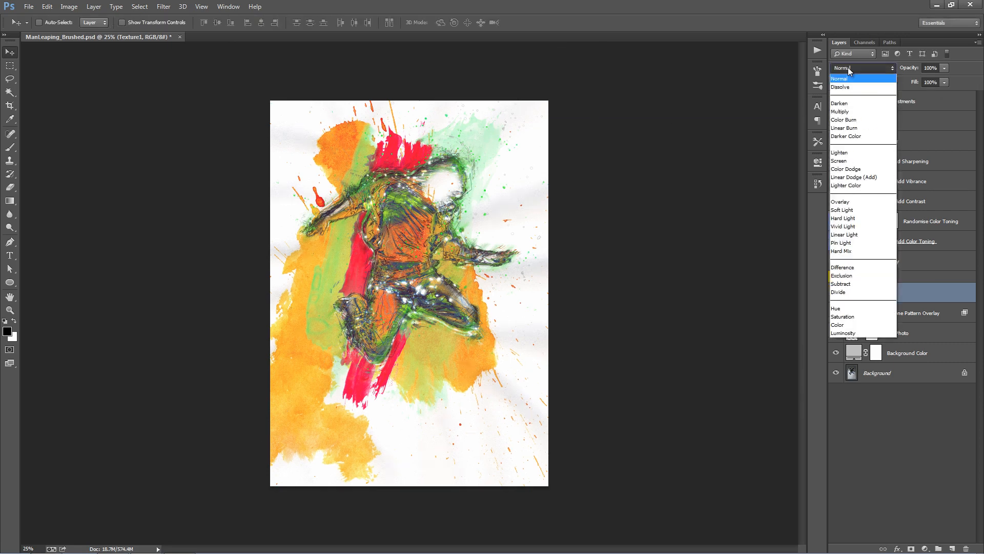
click(851, 103)
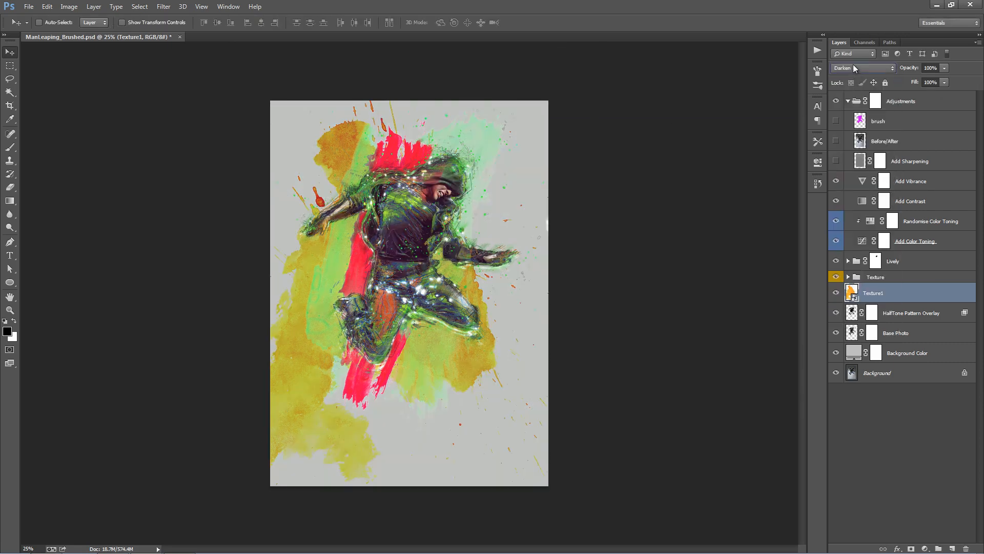
click(854, 68)
click(851, 99)
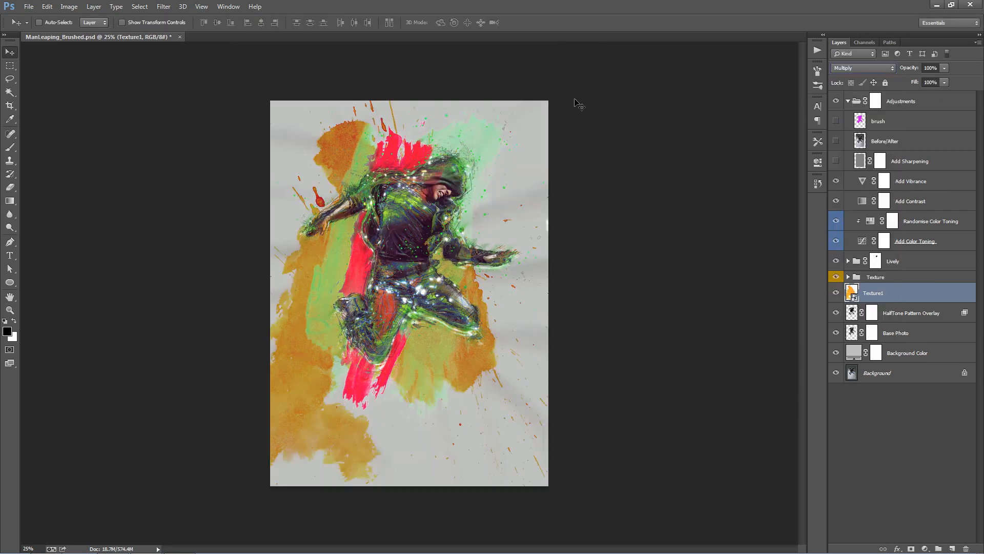
drag(906, 68, 493, 86)
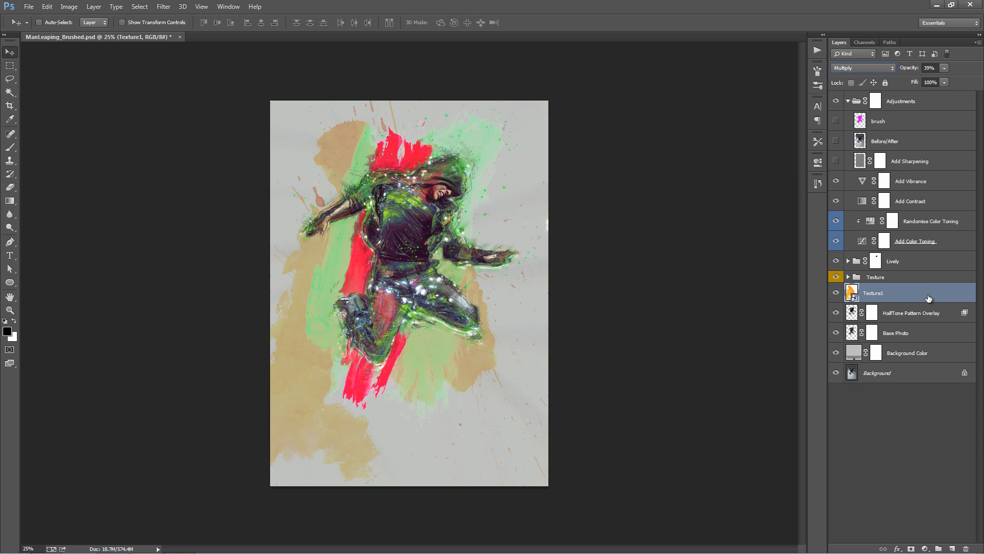
- Add a Black & White adjustment layer above Texture1 and clip it to that layer
click(926, 548)
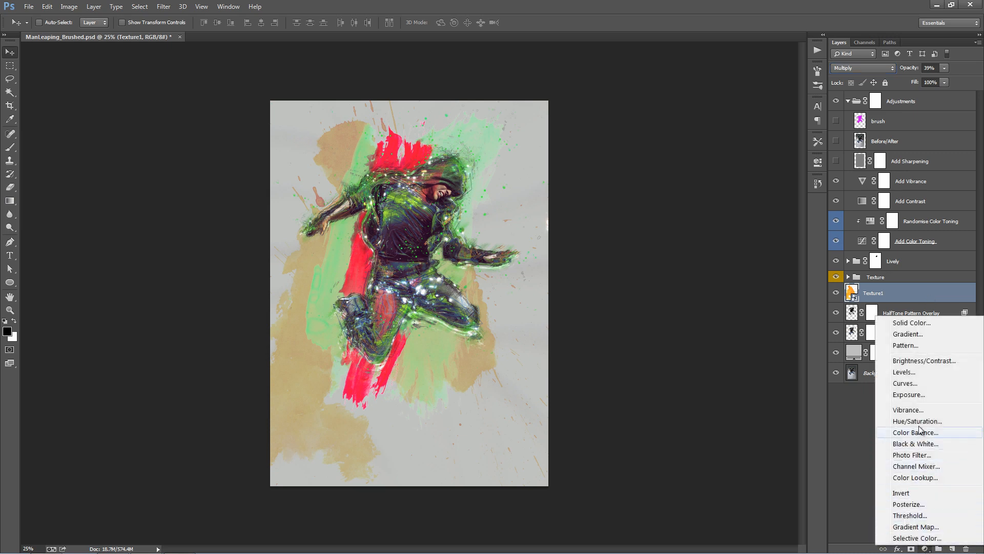
click(918, 444)
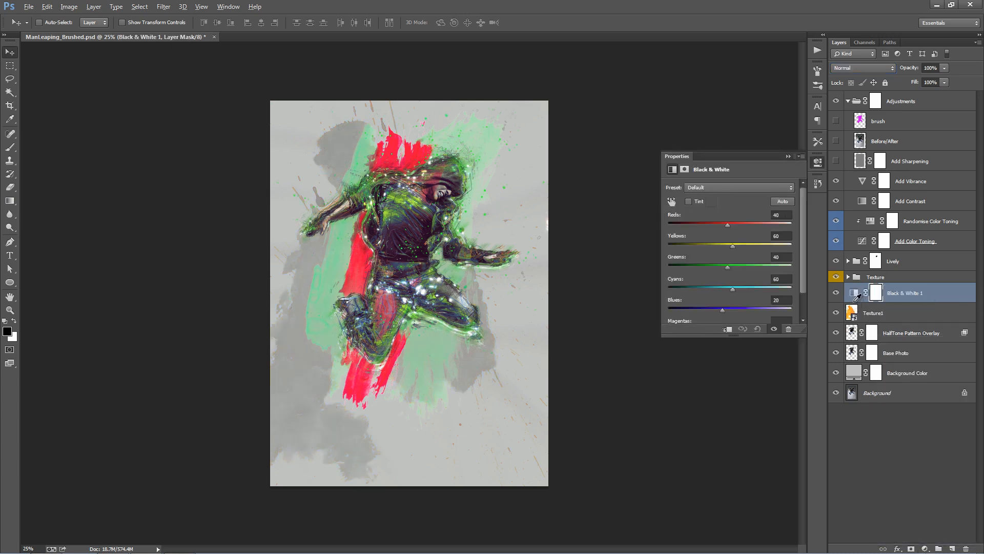
alt+click(855, 302)
click(788, 156)
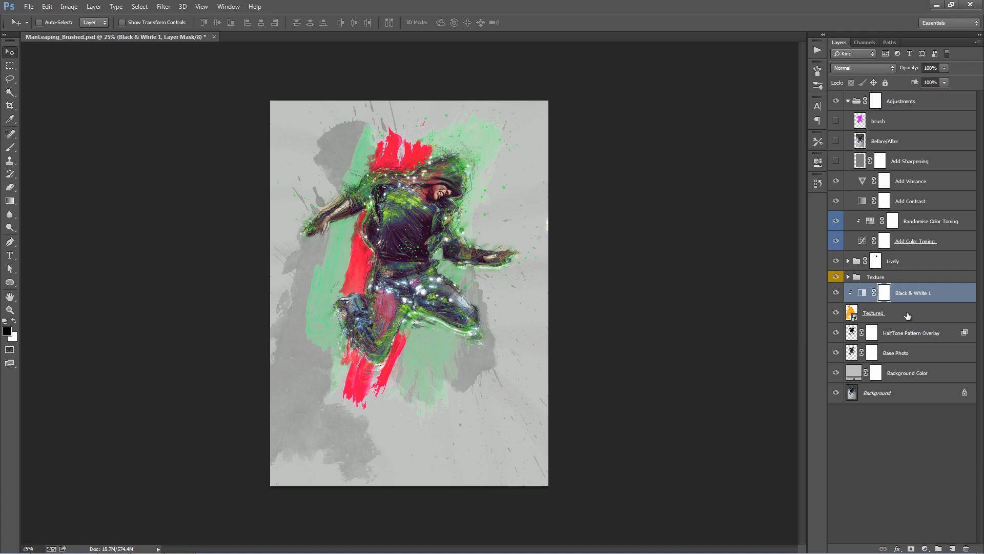
- Rotate and reposition the Texture1 artwork so its splatters spread across the upper canvas on both sides of the man
click(906, 314)
key(alt+e)
key(a)
key(v)
drag(591, 229, 624, 290)
key(alt+e)
key(a)
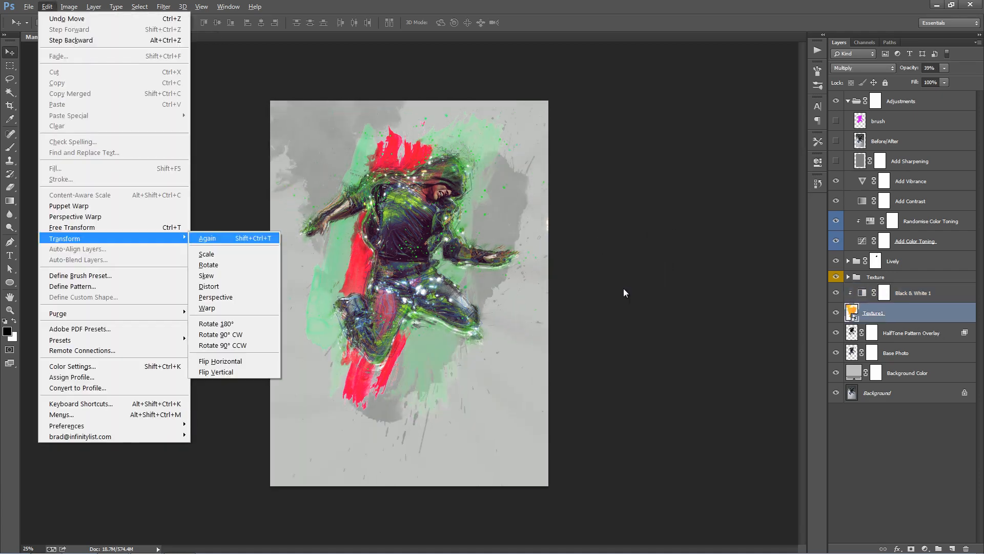
key(Escape)
key(Escape)
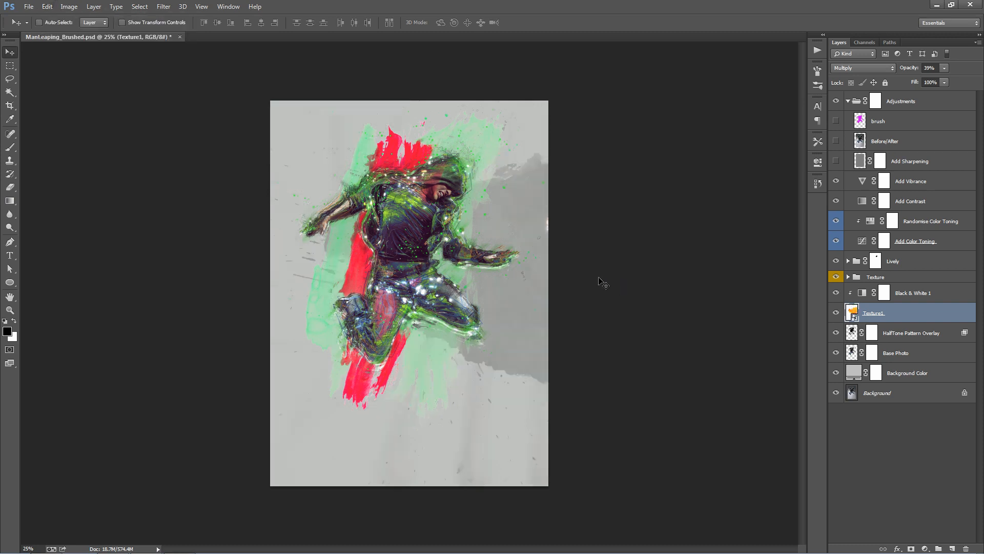
drag(615, 278, 533, 245)
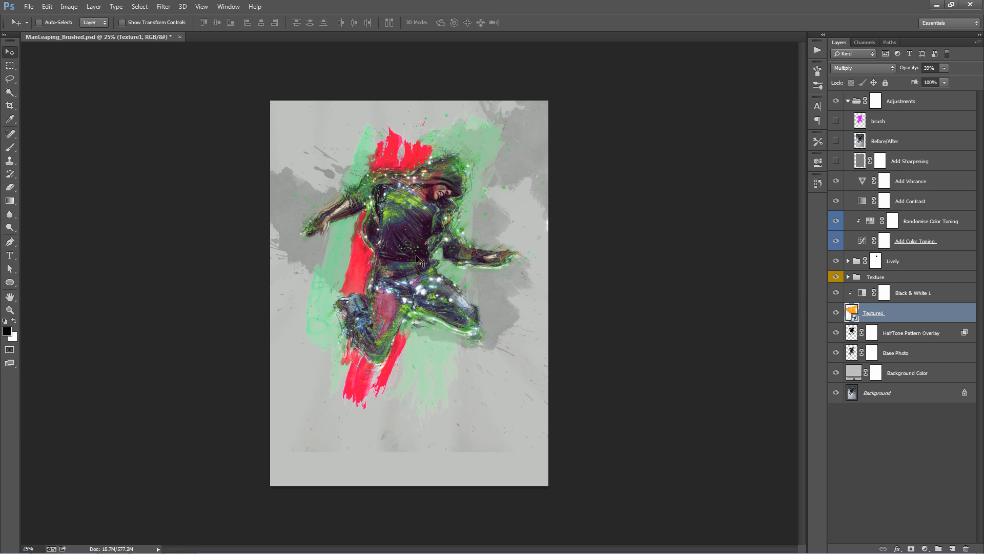
key(ctrl+plus)
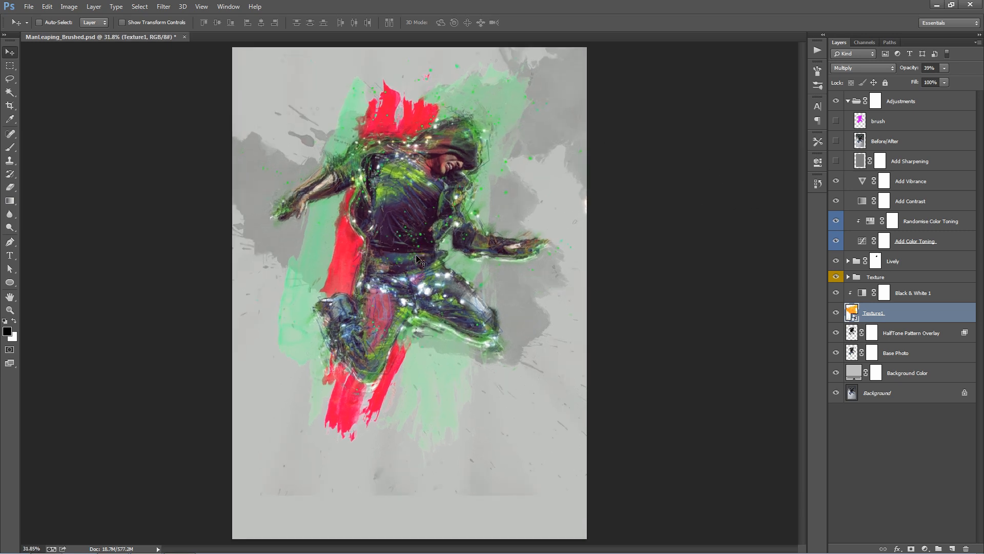
- Try blend modes such as Overlay, Vivid Light, Difference and Subtract on the Texture group, and return it to Pass Through
click(879, 278)
click(855, 67)
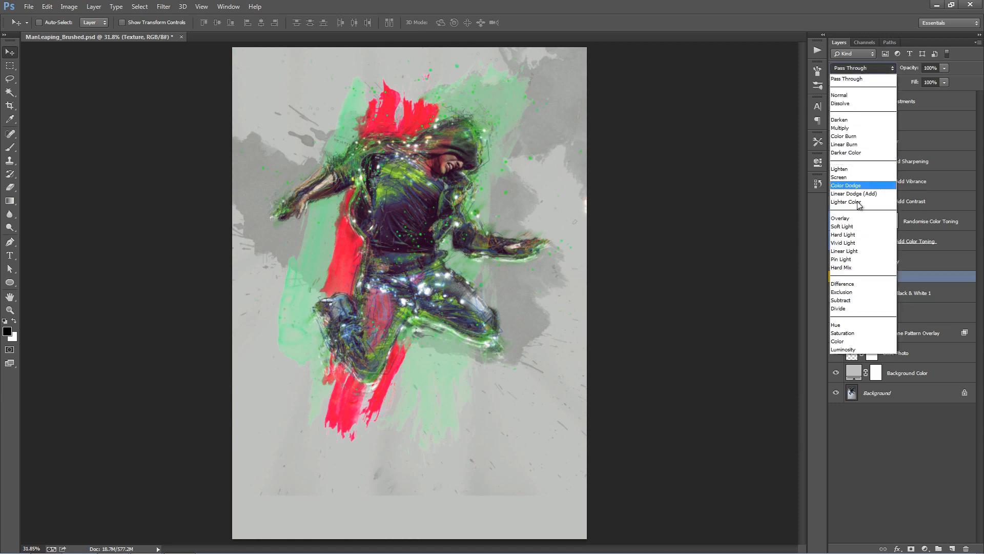
click(857, 217)
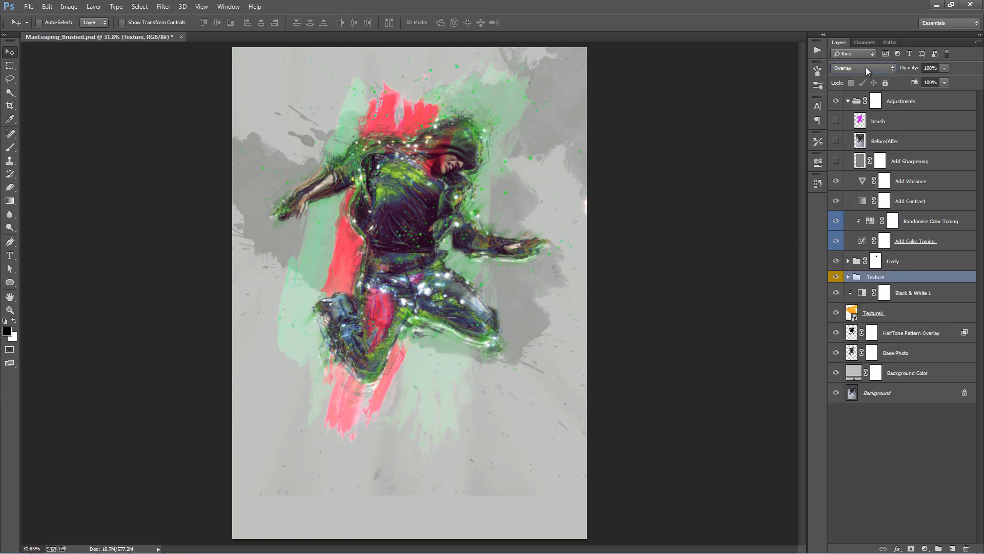
scroll(866, 67, down, 2)
scroll(866, 66, down, 3)
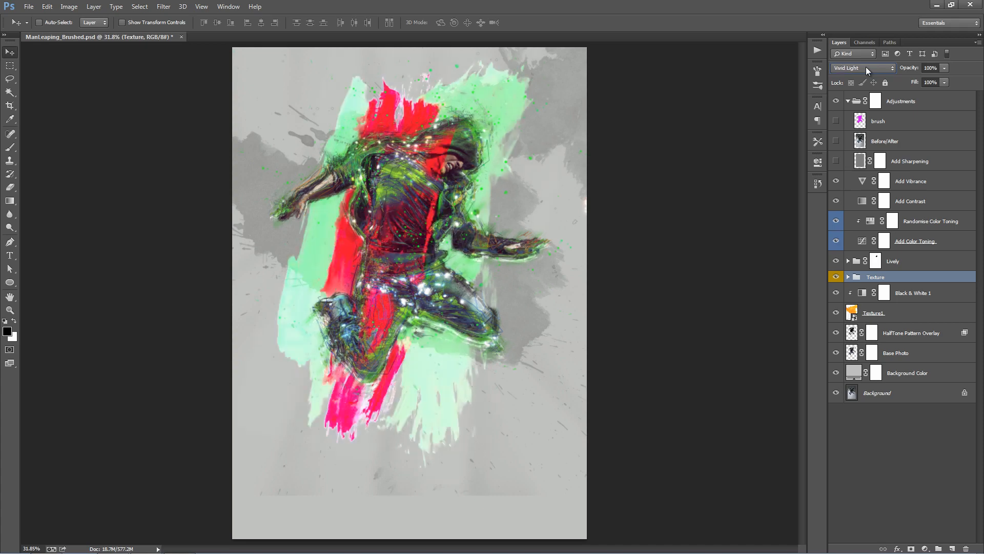
scroll(866, 67, down, 4)
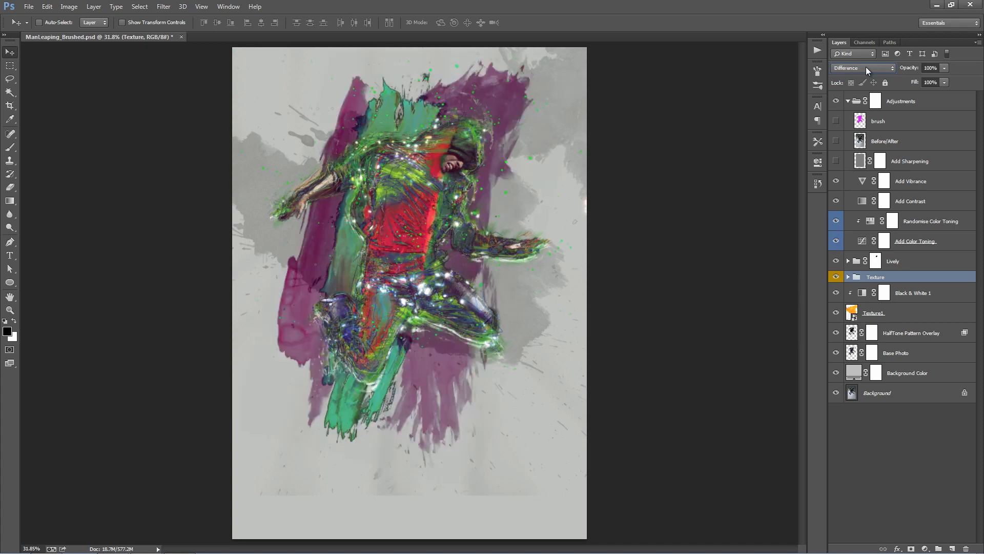
scroll(866, 67, up, 1)
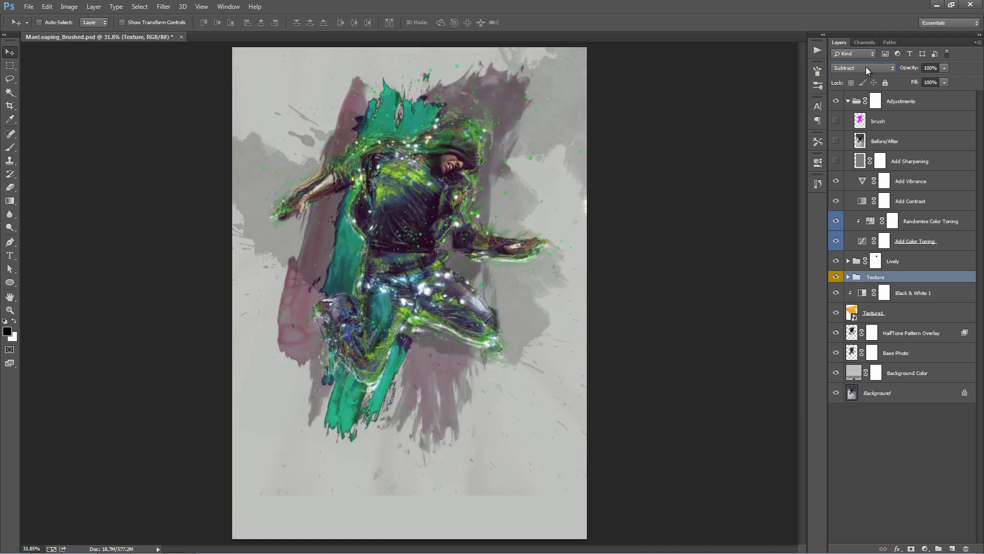
click(866, 67)
click(861, 75)
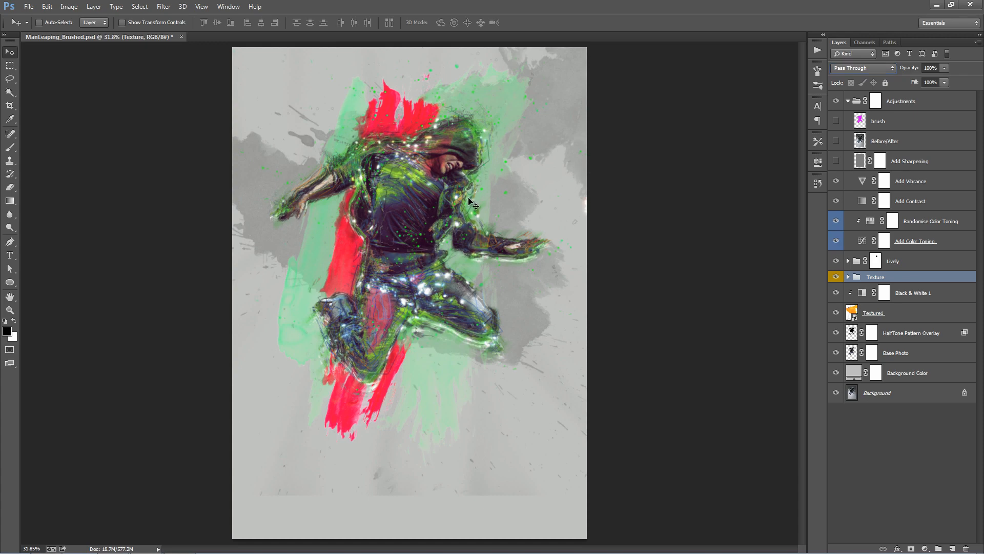
- Hide the Glow Dots group inside the Lively group
key(z)
click(457, 210)
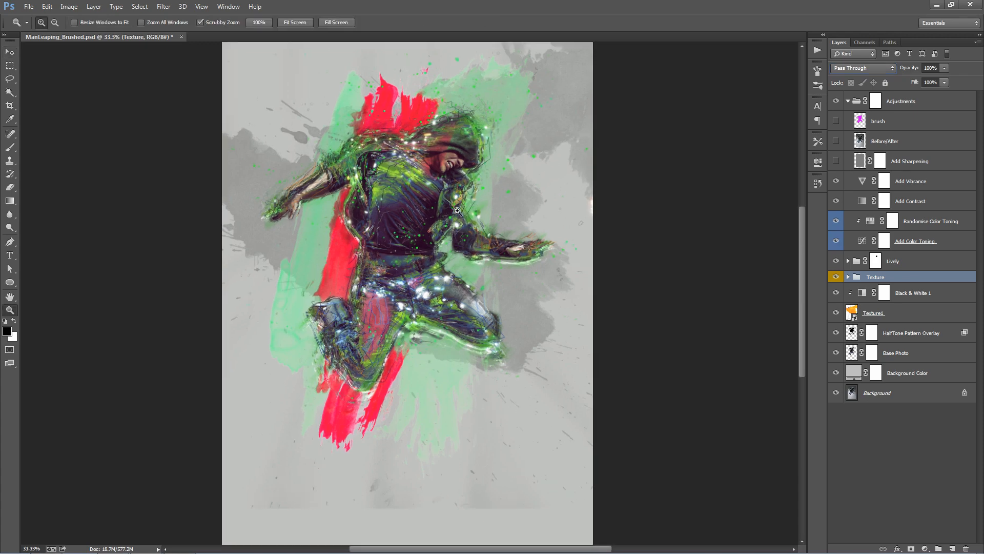
click(457, 211)
key(v)
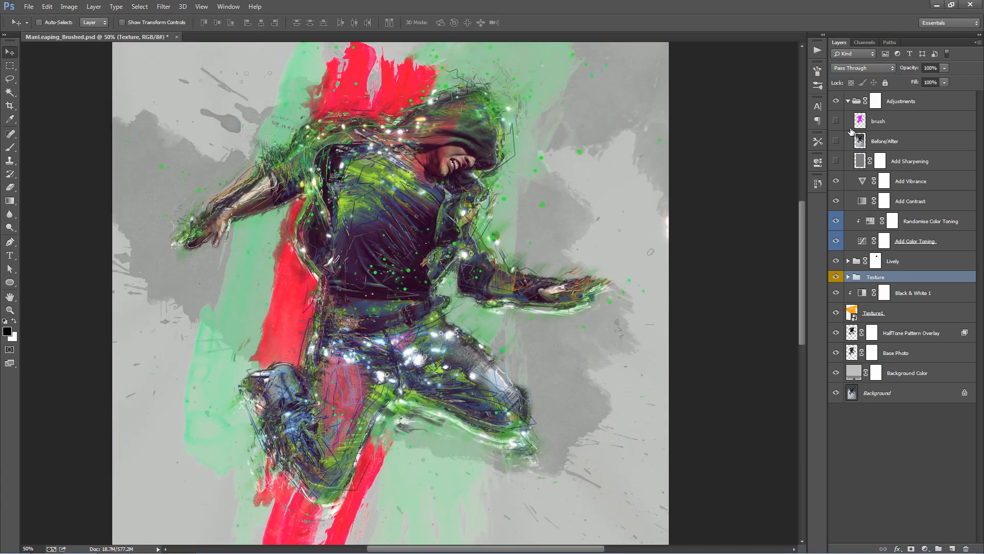
click(848, 101)
click(896, 123)
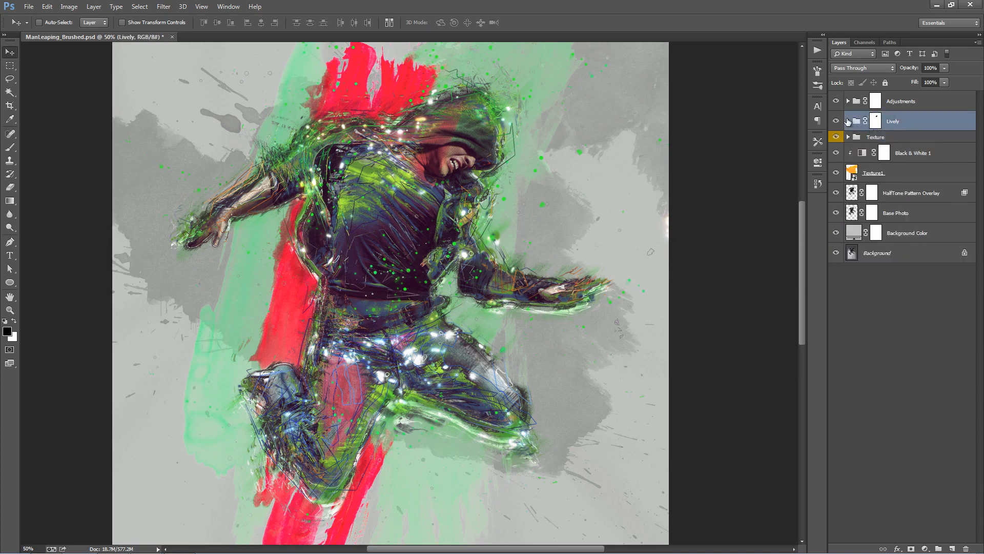
click(847, 121)
click(836, 140)
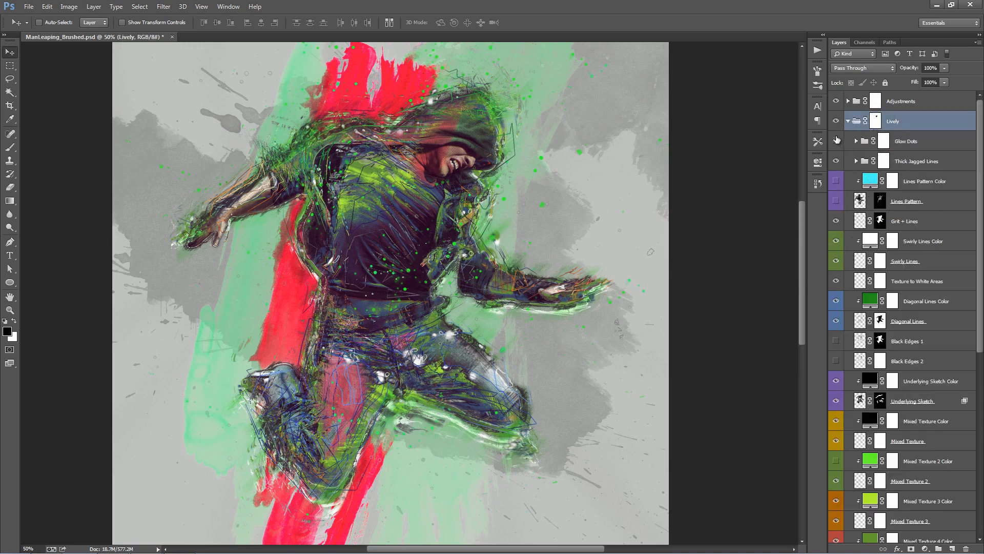
click(848, 121)
- Set the opacity of the Add Color Toning layer in the Adjustments group to 100%
click(853, 102)
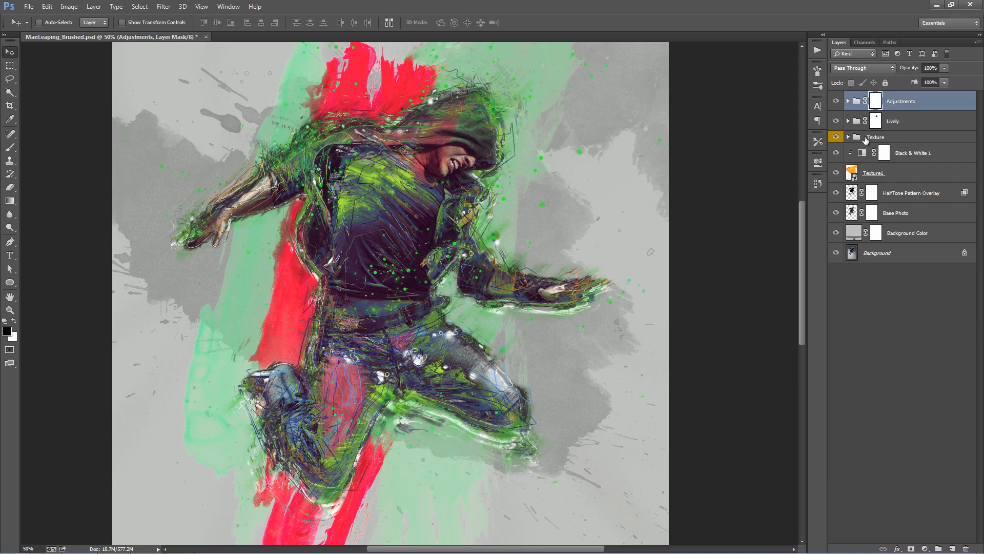
click(848, 101)
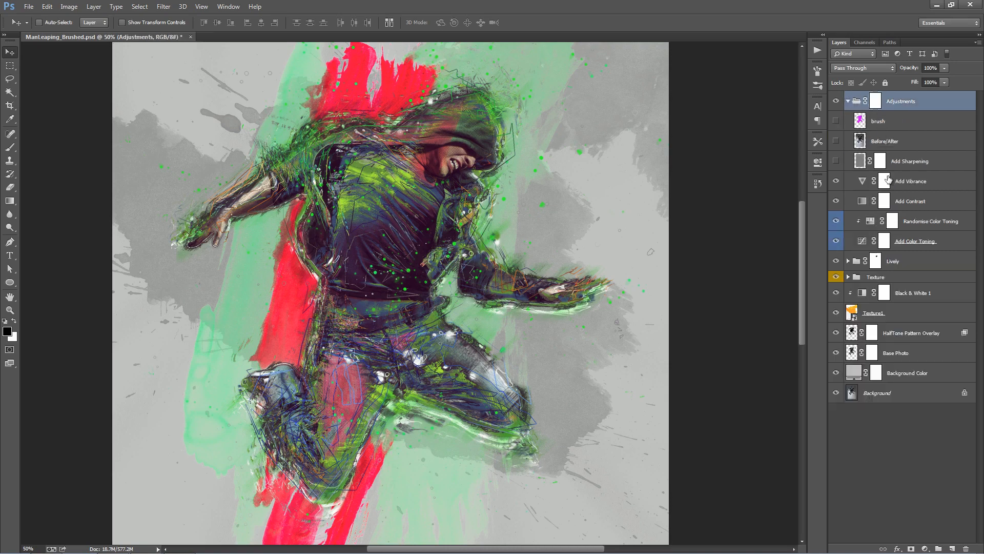
click(928, 243)
click(905, 68)
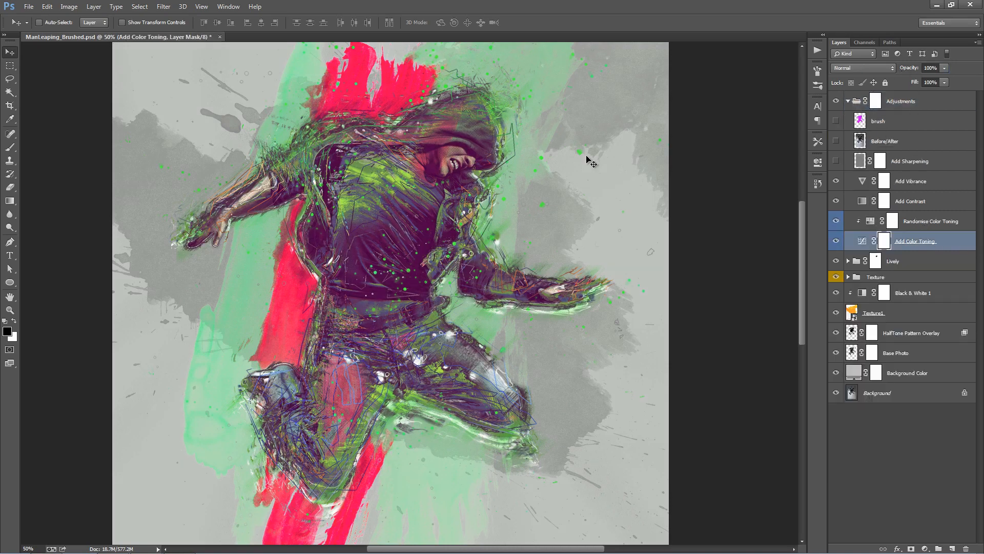
- Set the hue of the Randomise Color Toning adjustment to +45
key(ctrl+minus)
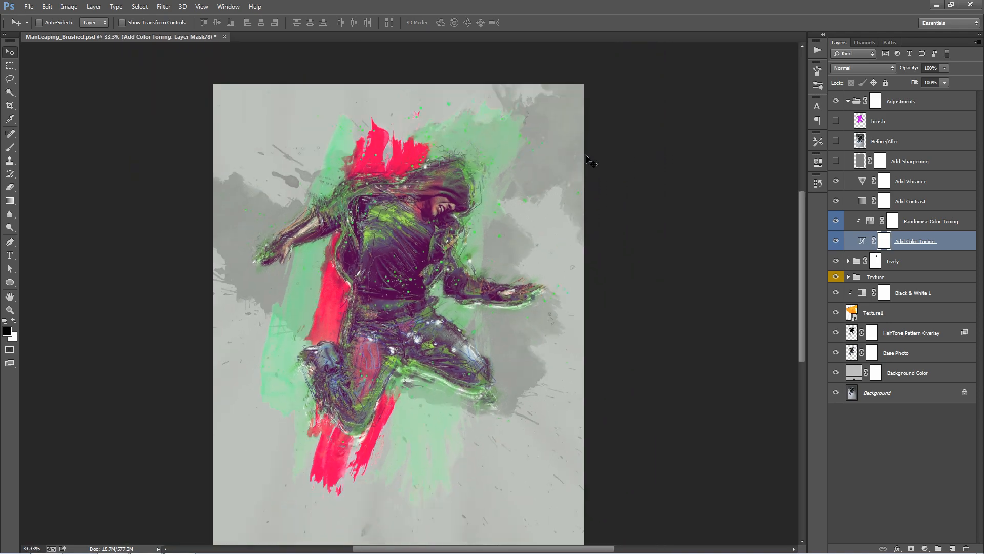
double_click(870, 222)
drag(731, 229, 759, 228)
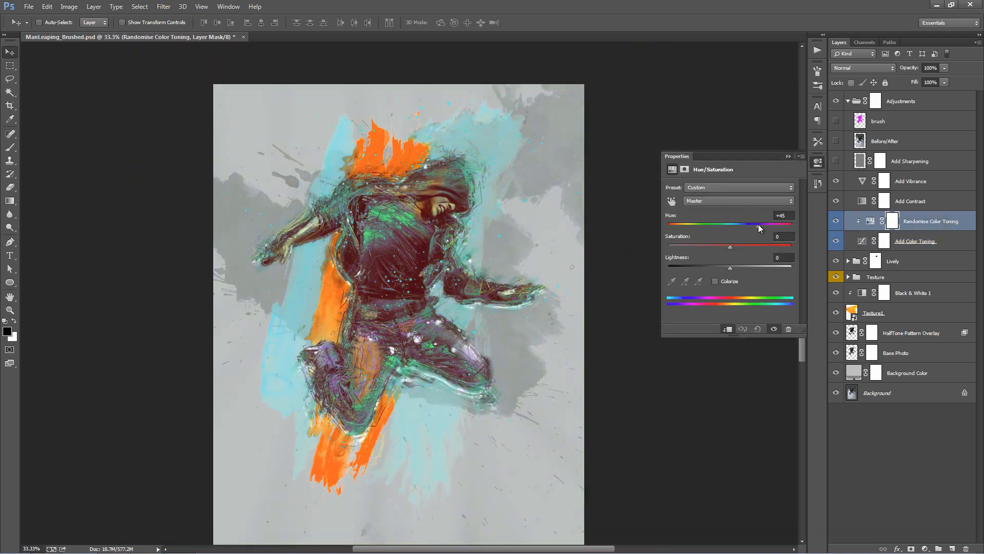
click(787, 156)
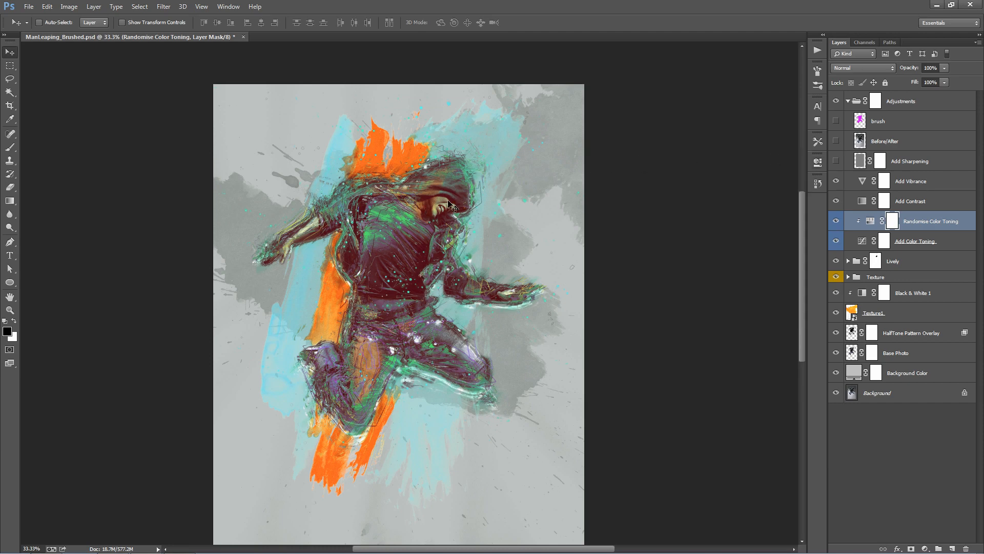
double_click(953, 245)
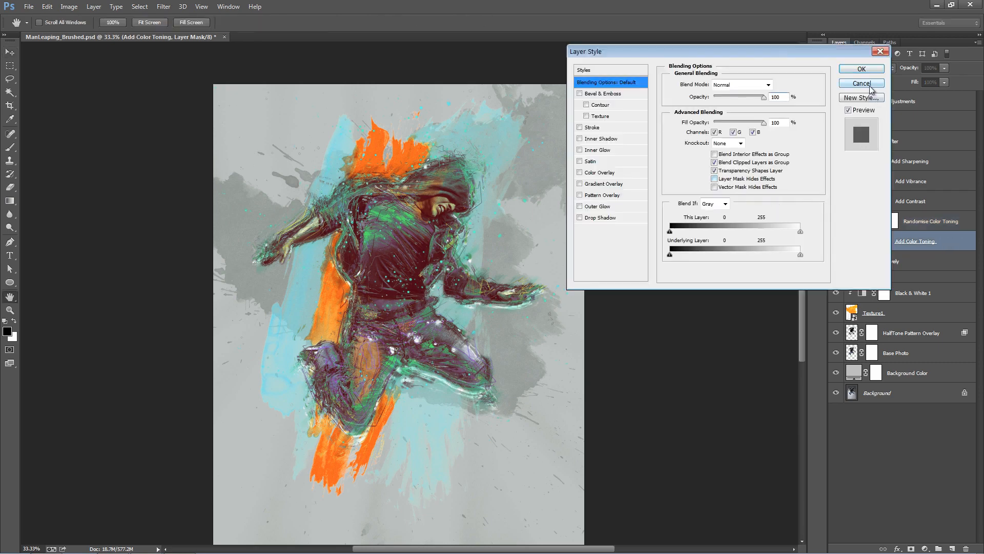
- Lower the shadow end of the Red channel curve in the Add Color Toning adjustment
click(871, 85)
double_click(862, 243)
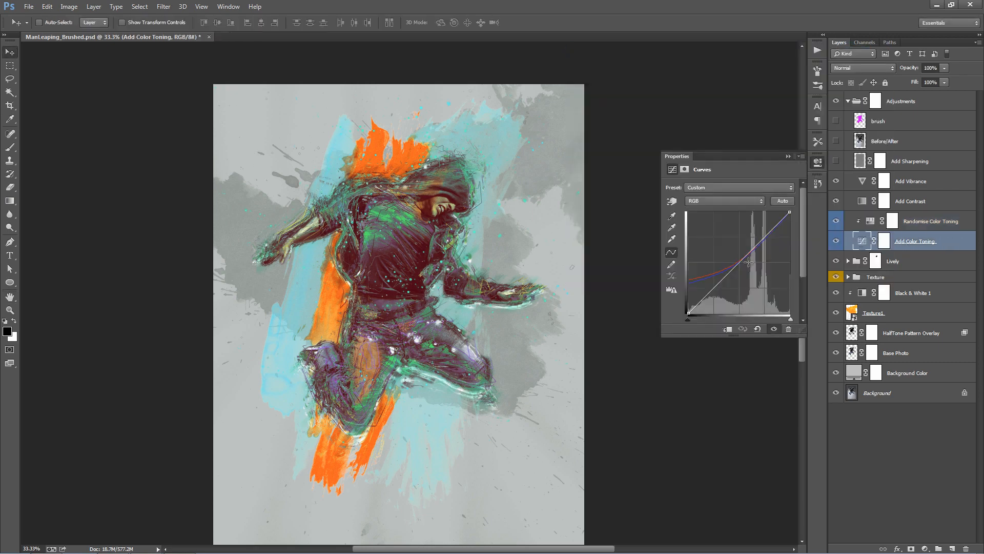
click(718, 200)
click(717, 212)
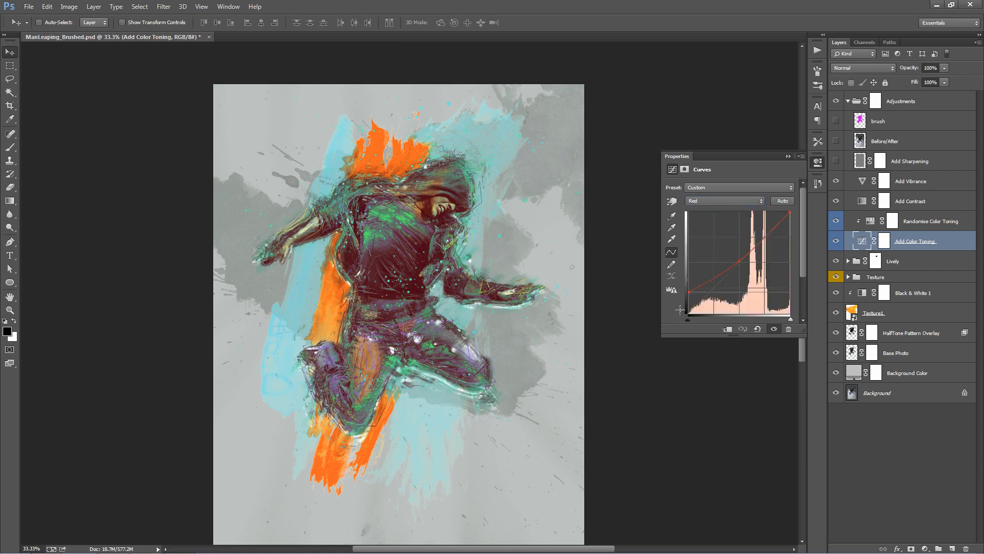
drag(688, 280, 669, 290)
click(788, 156)
- Reduce the hue of the Randomise Color Toning adjustment until the orange paint strokes turn red
double_click(871, 222)
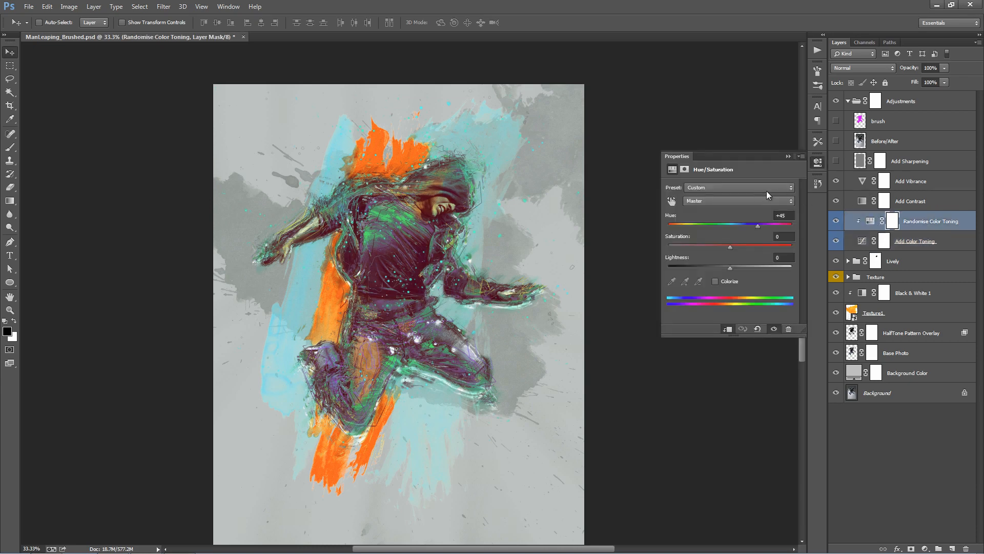
mouse_move(759, 229)
mouse_down()
mouse_move(768, 230)
mouse_move(742, 228)
mouse_up()
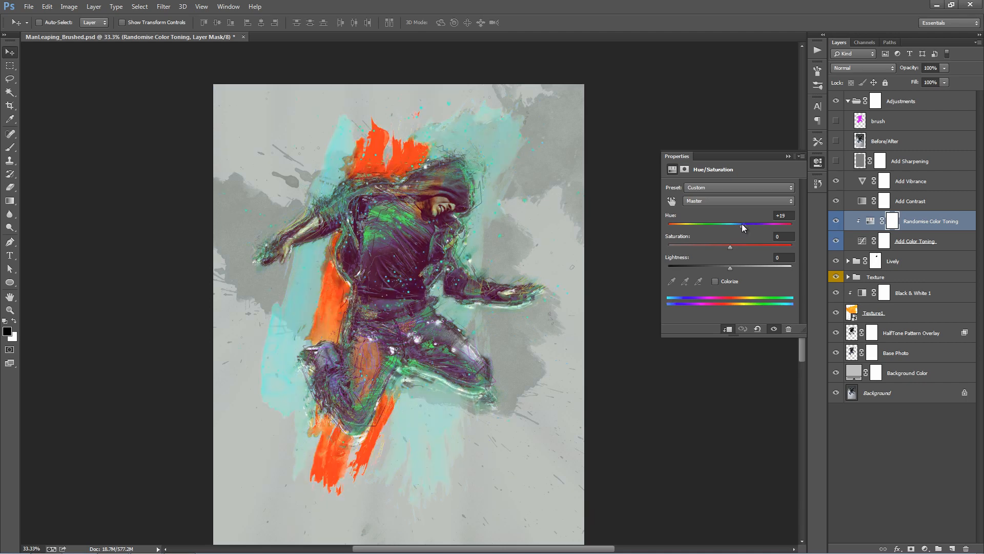
click(790, 156)
- Transform the Texture (Outer) layer in the Texture group, rotating it to -78.10° and scaling it to 127.63%
click(848, 277)
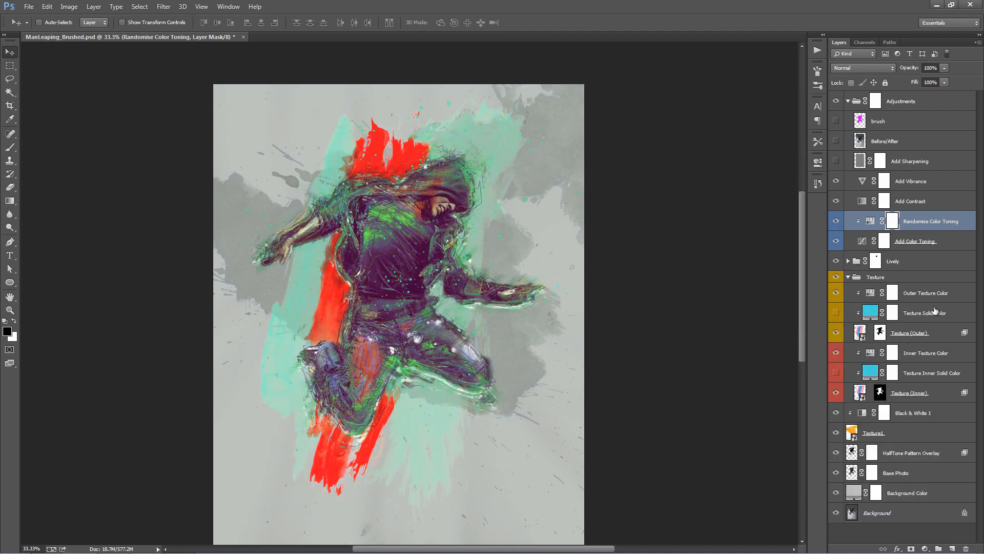
click(920, 333)
key(ctrl+t)
key(ctrl+minus)
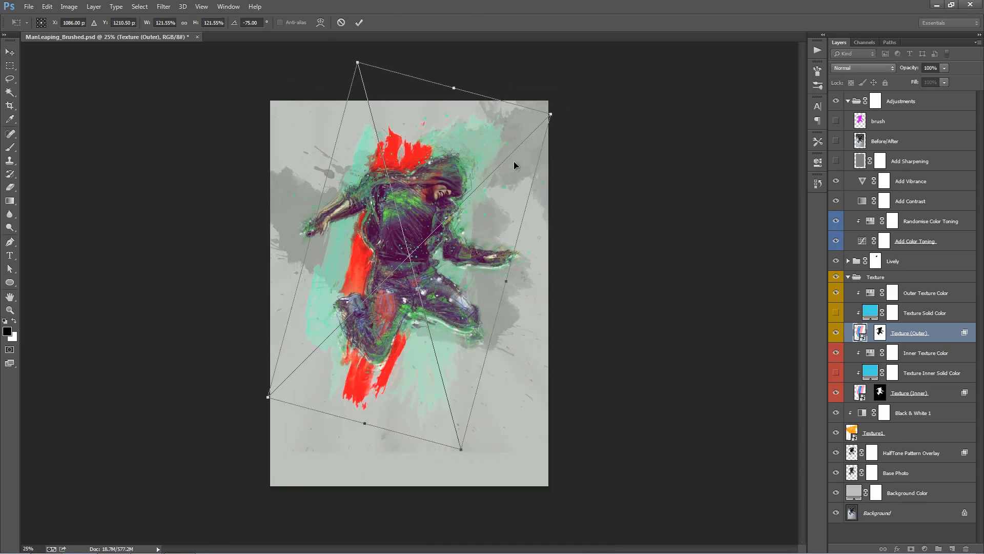
drag(598, 194, 603, 185)
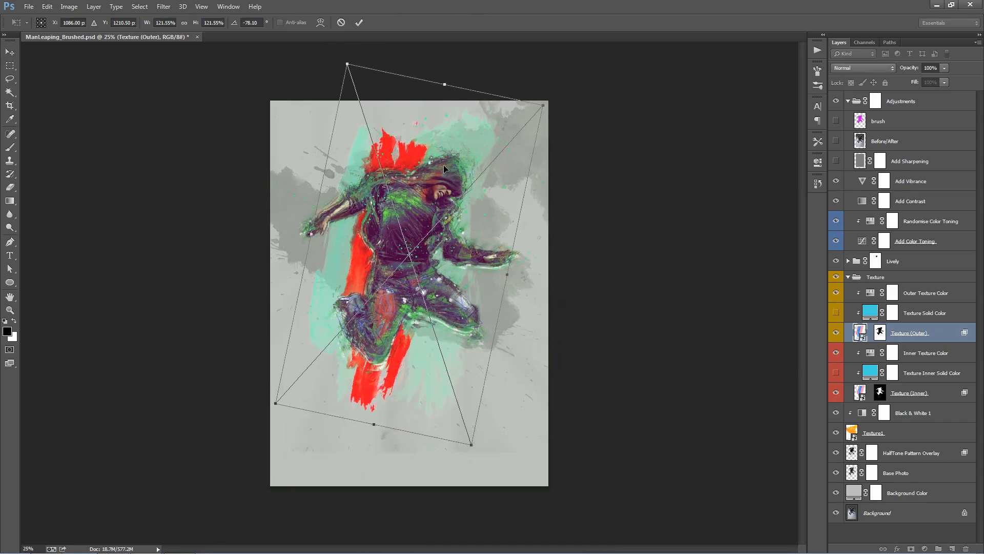
drag(444, 165, 444, 160)
drag(346, 61, 340, 54)
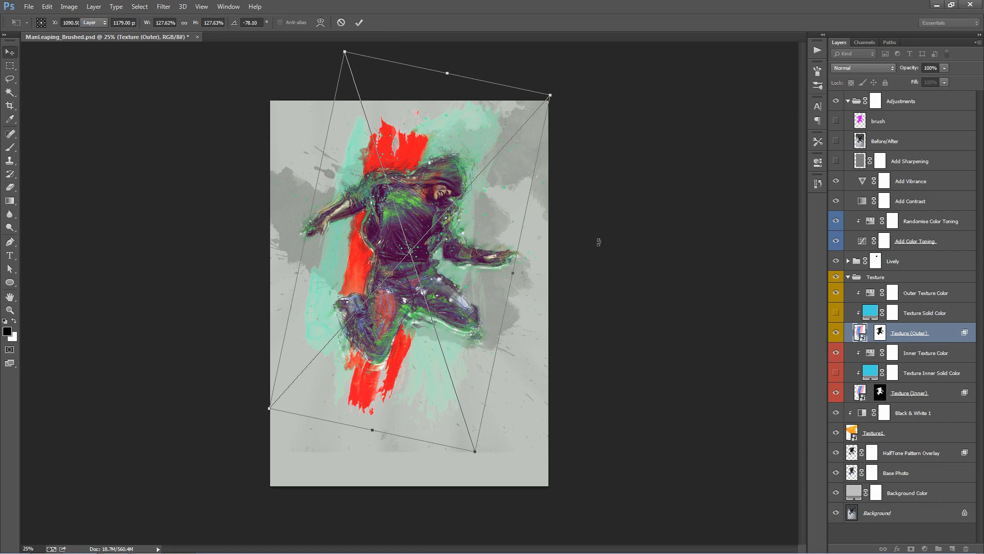
key(Return)
key(z)
click(472, 247)
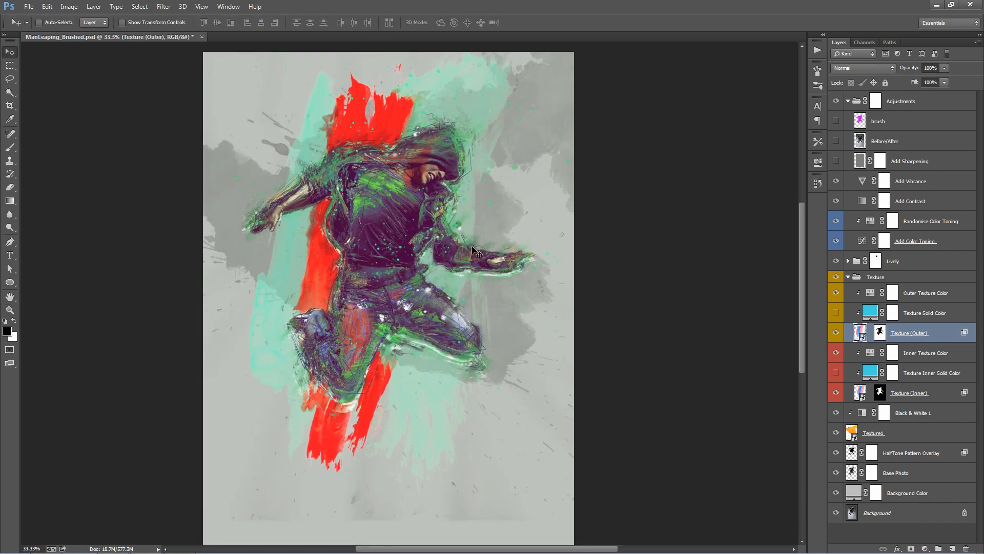
click(472, 247)
key(v)
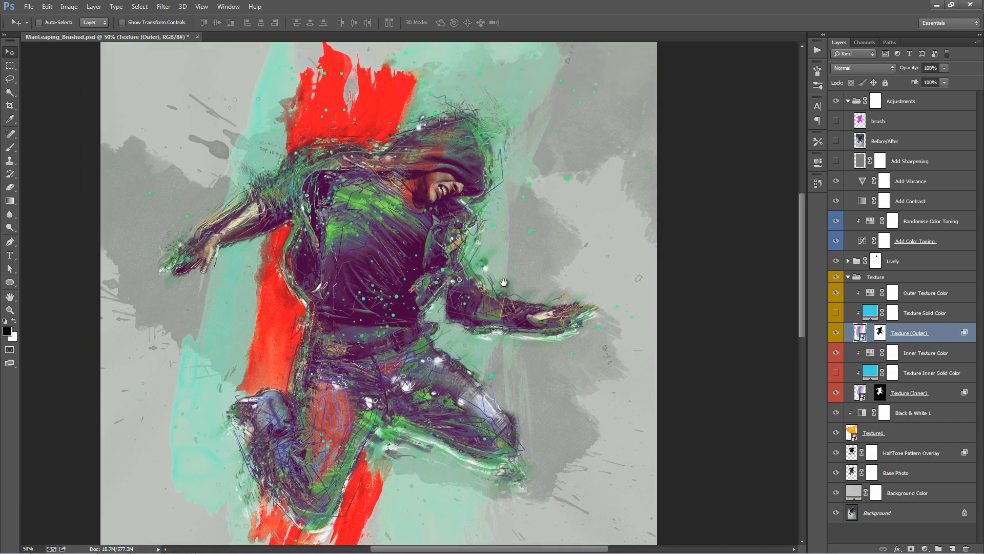
key(ctrl+minus)
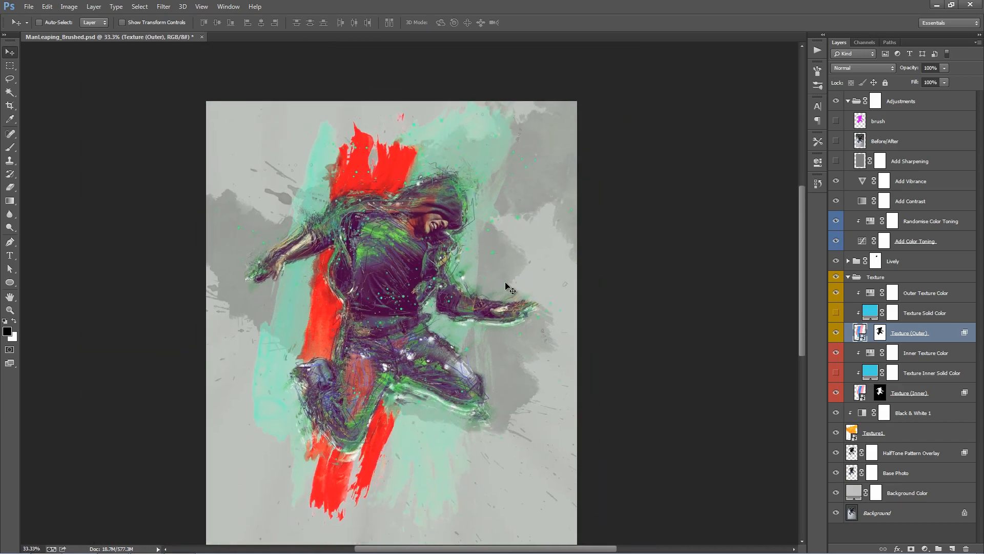
drag(498, 290, 495, 235)
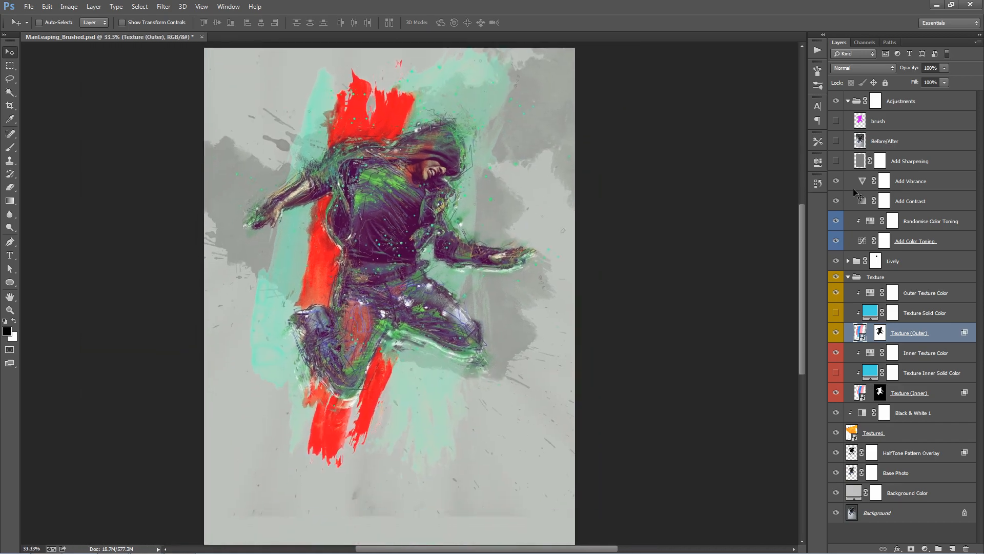
- Collapse the layer groups, add a new layer above the Adjustments group and set its blend mode to Linear Dodge (Add)
click(848, 101)
click(849, 138)
click(929, 101)
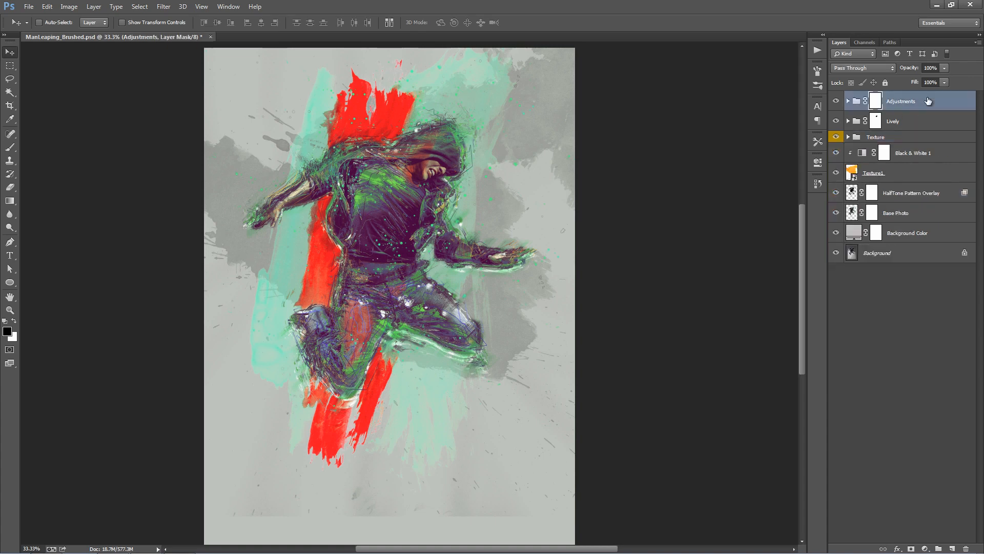
key(ctrl+shift+alt+e)
click(863, 67)
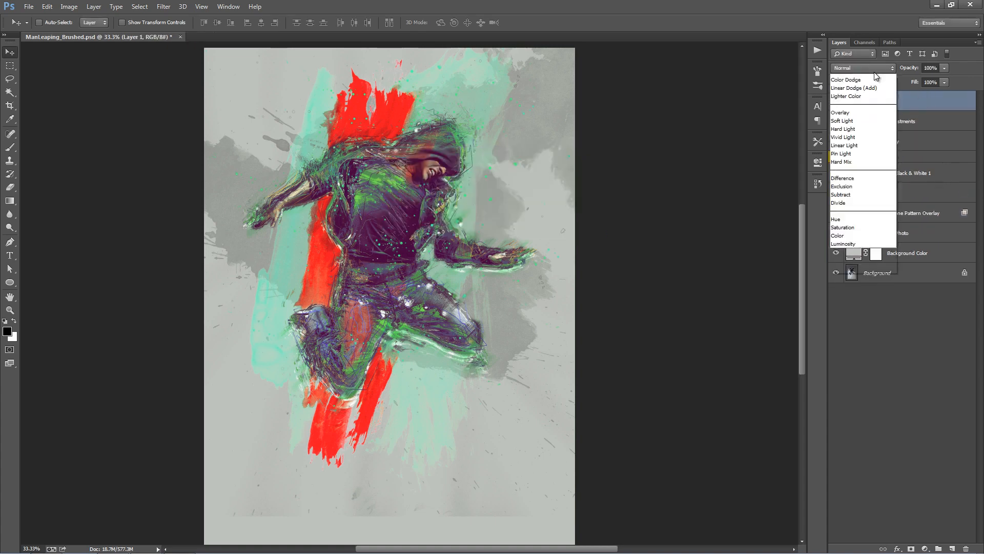
click(863, 179)
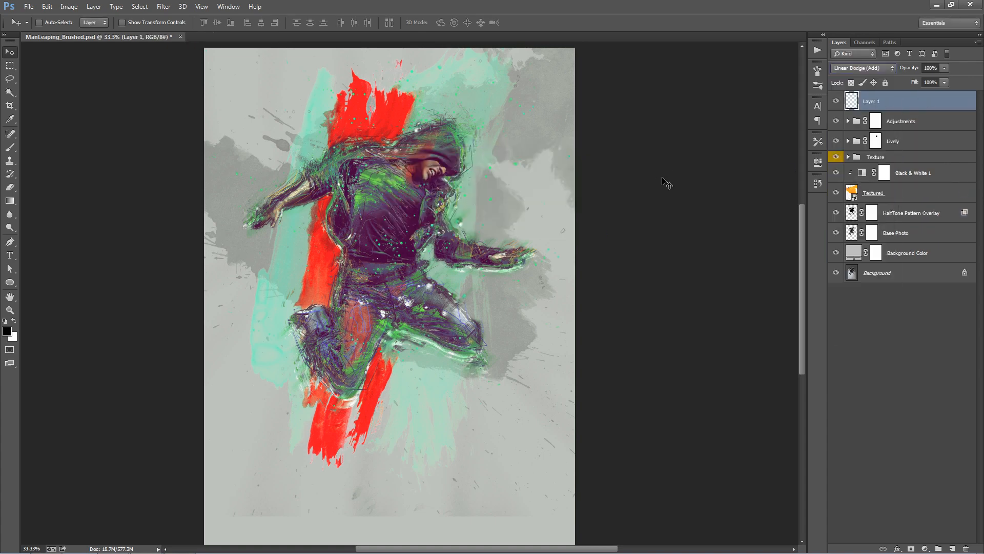
- Set the foreground colour to bright red and enlarge the Brush to 700 px
click(7, 331)
drag(742, 149, 806, 65)
click(925, 57)
key(v)
key(b)
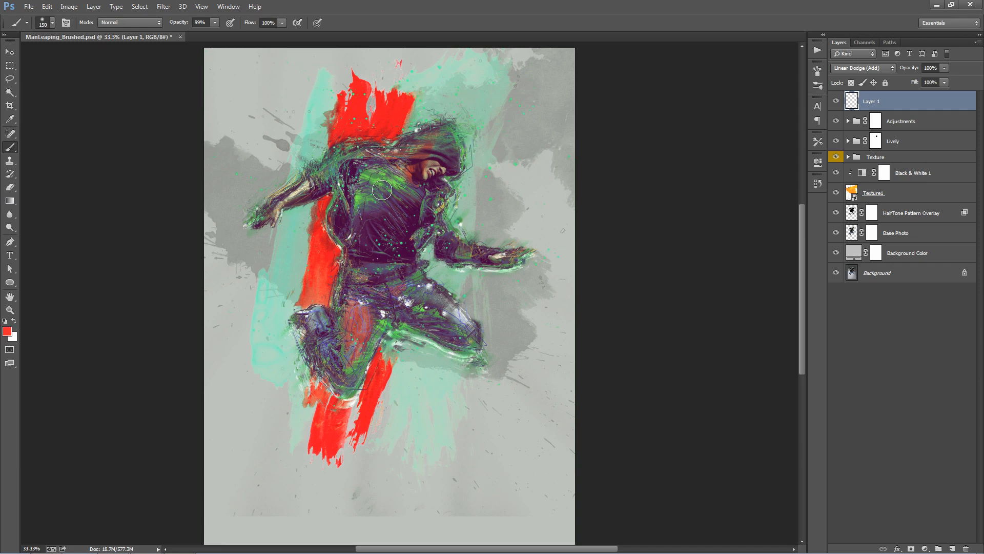
key(bracketright)
key(bracketright)
key(bracketright)
key(bracketright)
key(bracketright)
key(bracketright)
key(bracketright)
key(bracketright)
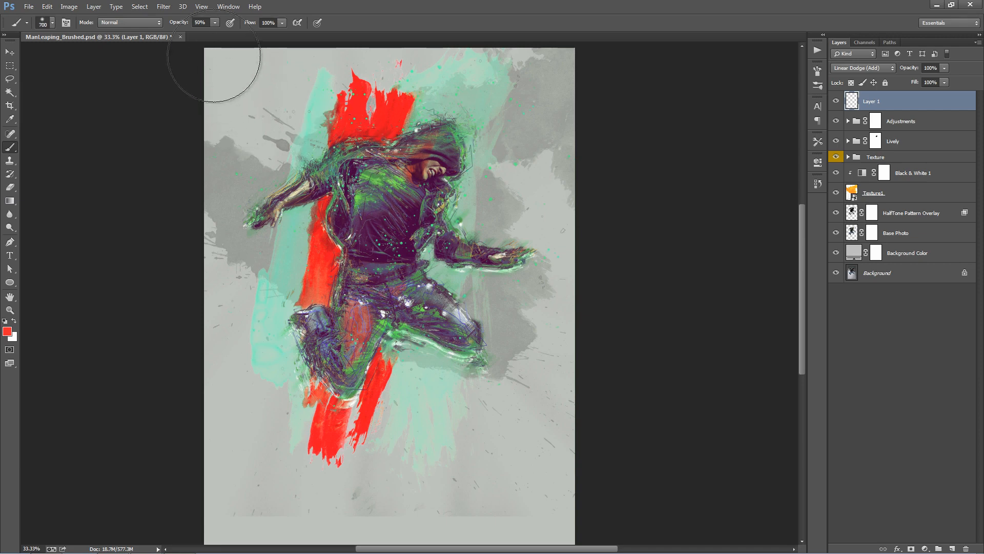
- Try large red light dabs with the Brush at 80% opacity, up to 800 px, over the hood and waist, undoing them
click(375, 131)
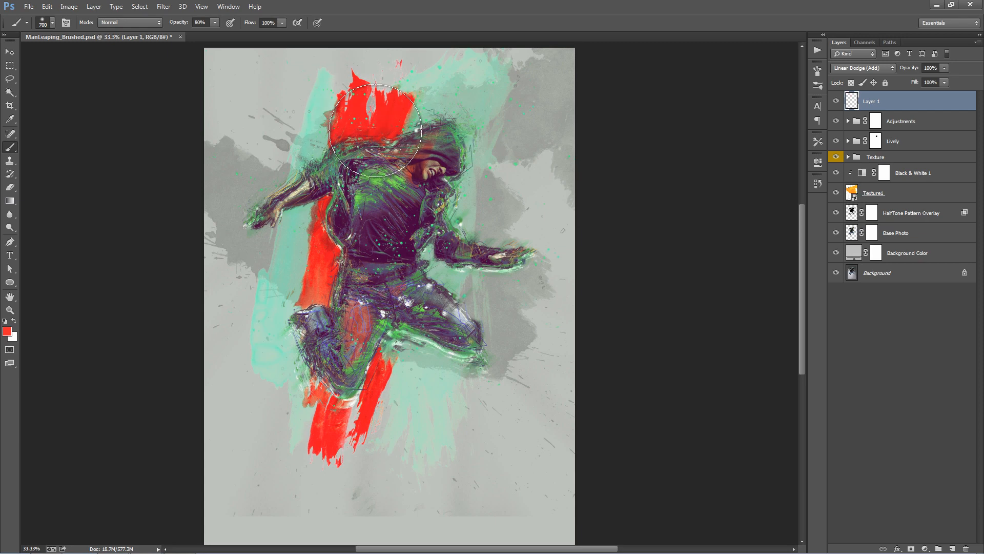
click(374, 131)
key(bracketright)
key(ctrl+z)
click(364, 142)
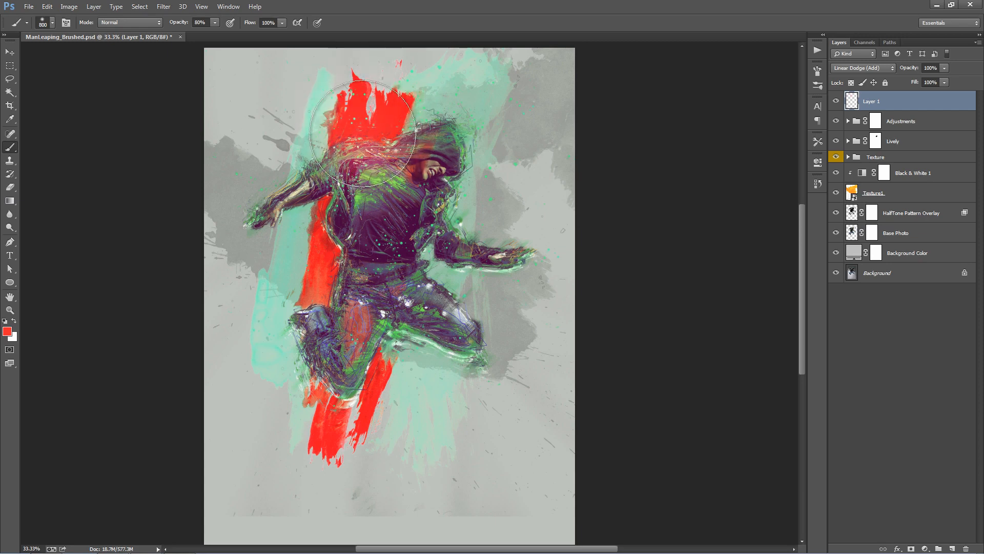
key(ctrl+z)
click(349, 260)
key(ctrl+z)
click(326, 252)
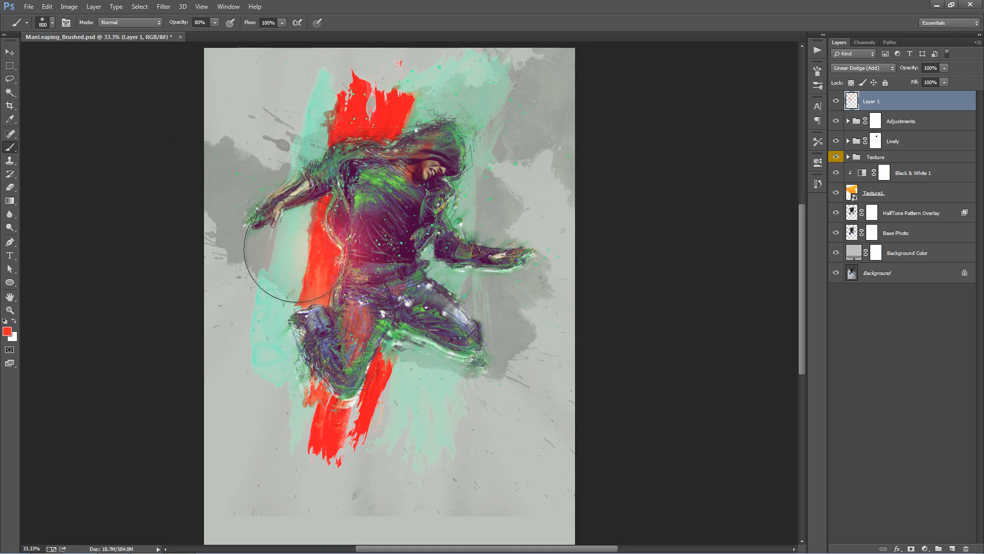
key(ctrl+z)
- Reduce the Brush to 500 px and dab red light onto the man's waist, bent knee and hood beside the red strokes
key(bracketleft)
key(bracketleft)
key(bracketleft)
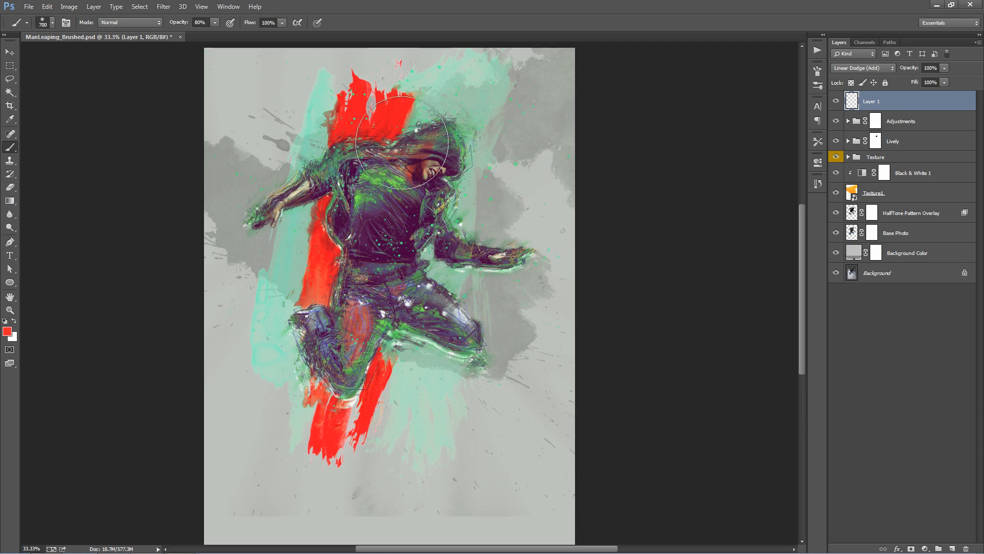
click(331, 252)
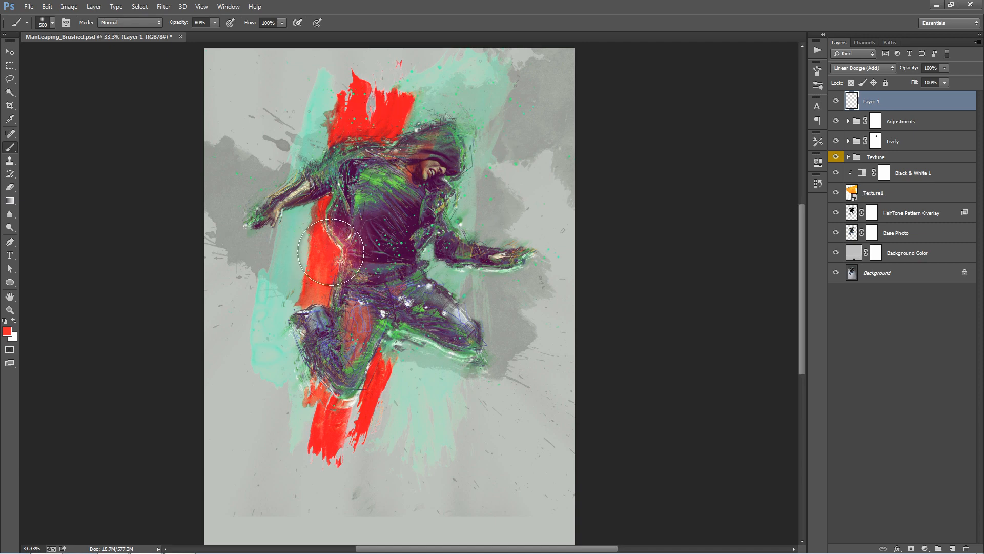
click(369, 353)
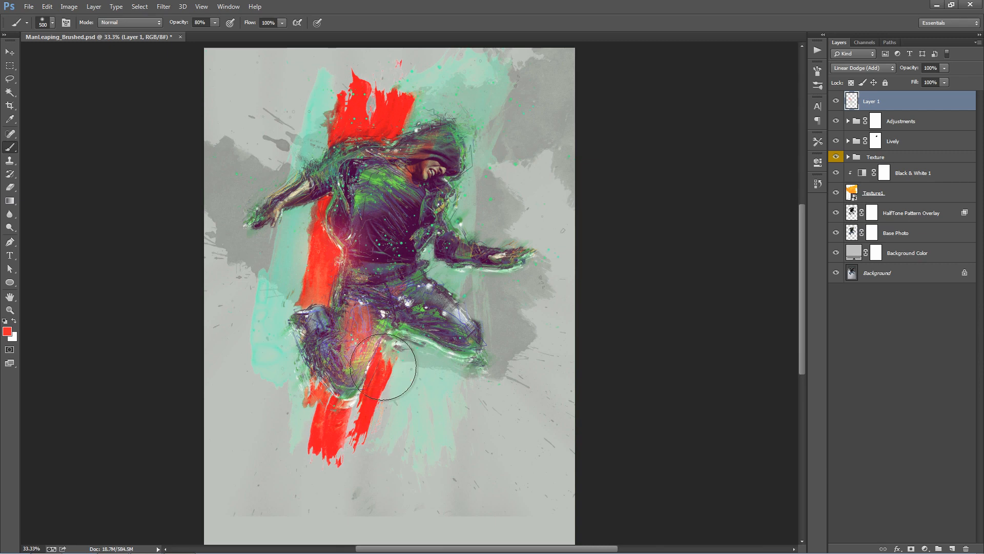
key(ctrl+z)
click(341, 384)
click(388, 136)
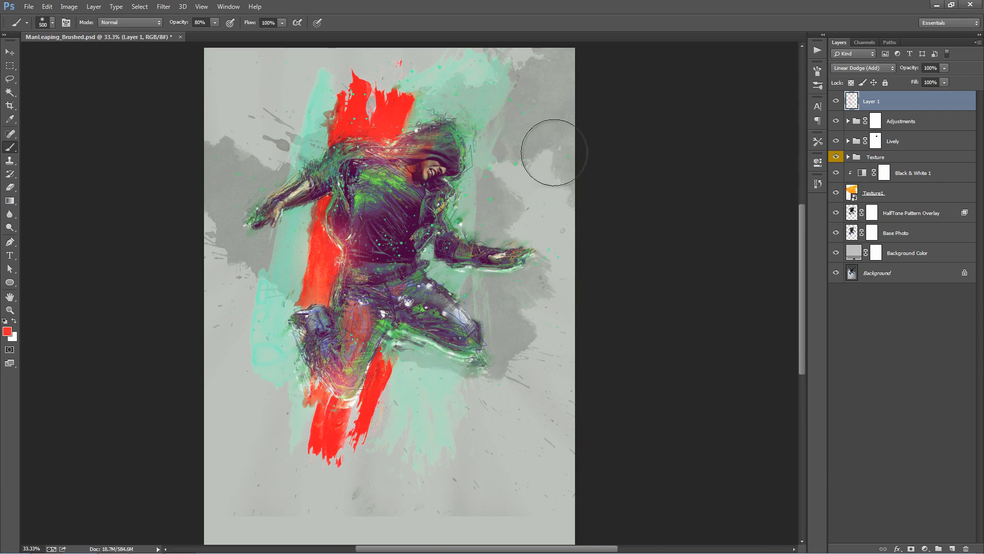
- Expand the Adjustments group and hide the red light layer above it
key(v)
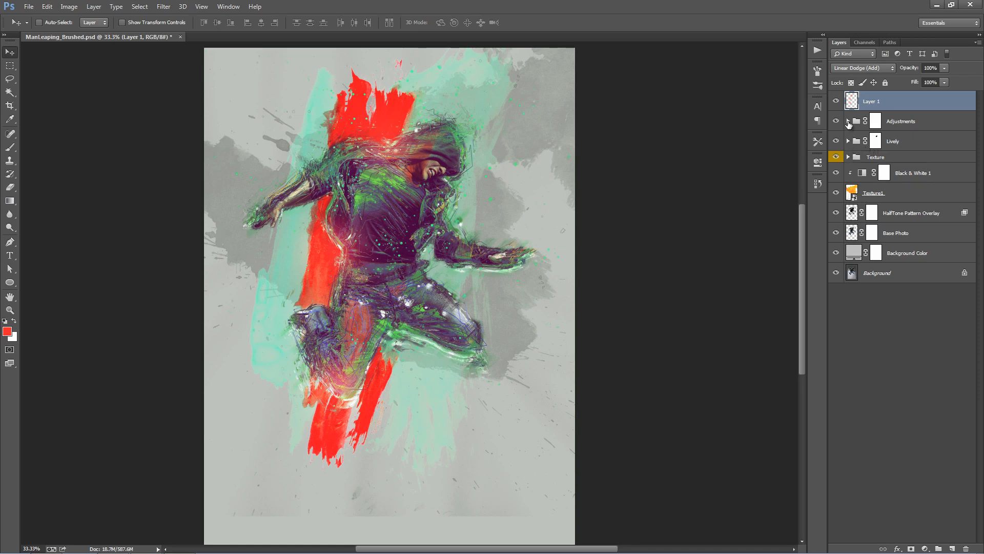
click(848, 121)
click(836, 101)
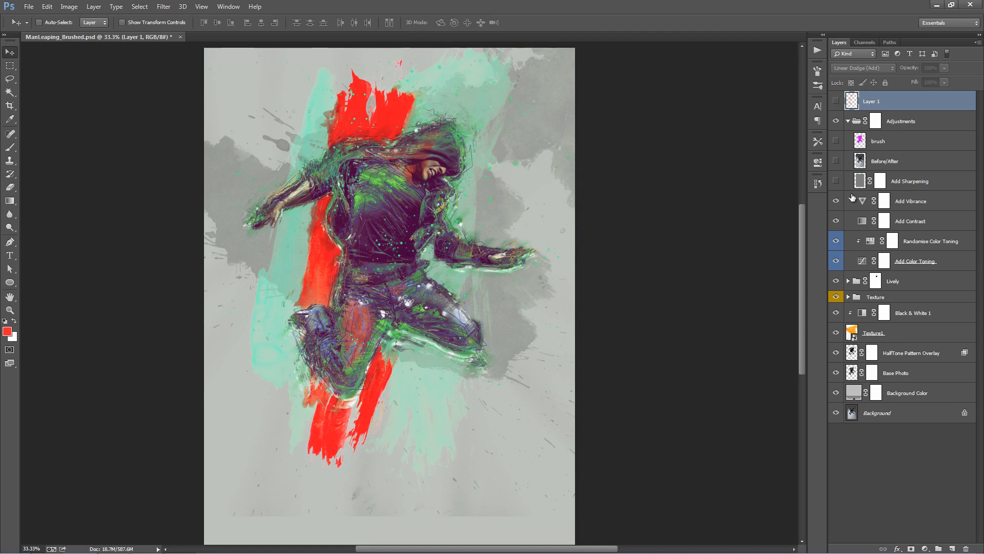
- Compare the finished artwork with the original photo by repeatedly showing and hiding the Before/After layer, leaving it hidden
key(z)
click(464, 210)
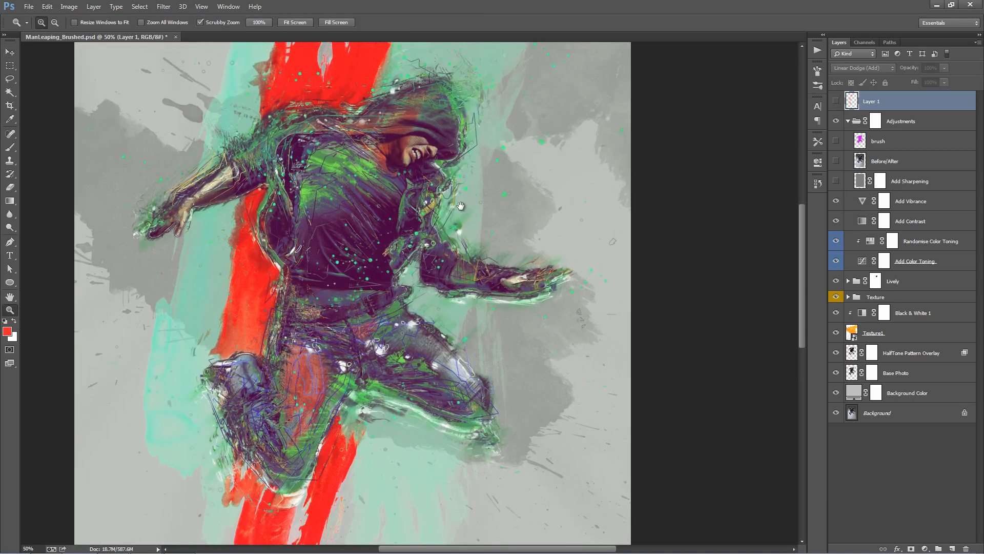
key(v)
key(ctrl+0)
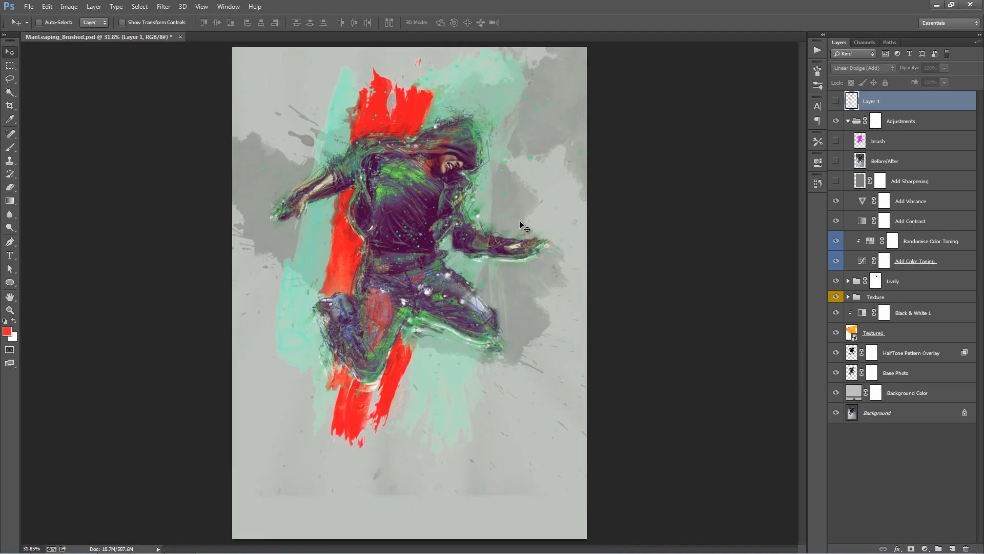
key(ctrl+plus)
key(ctrl+plus)
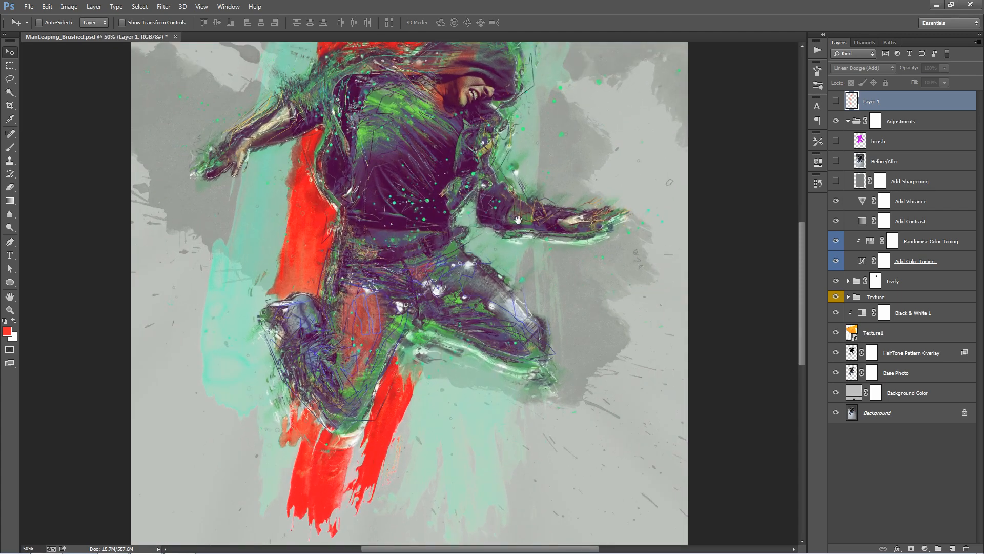
drag(520, 221, 498, 281)
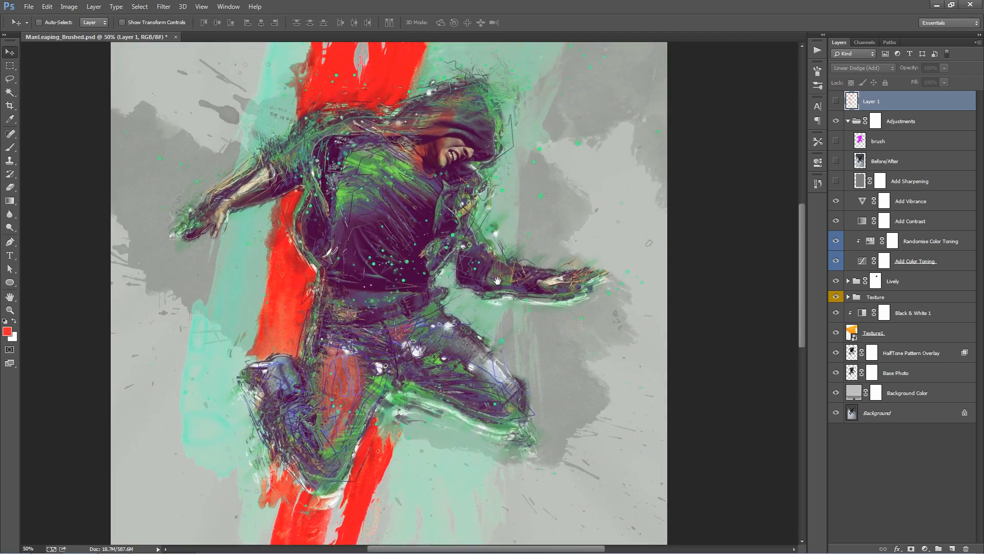
click(836, 161)
click(836, 162)
click(836, 161)
click(836, 161)
click(836, 161)
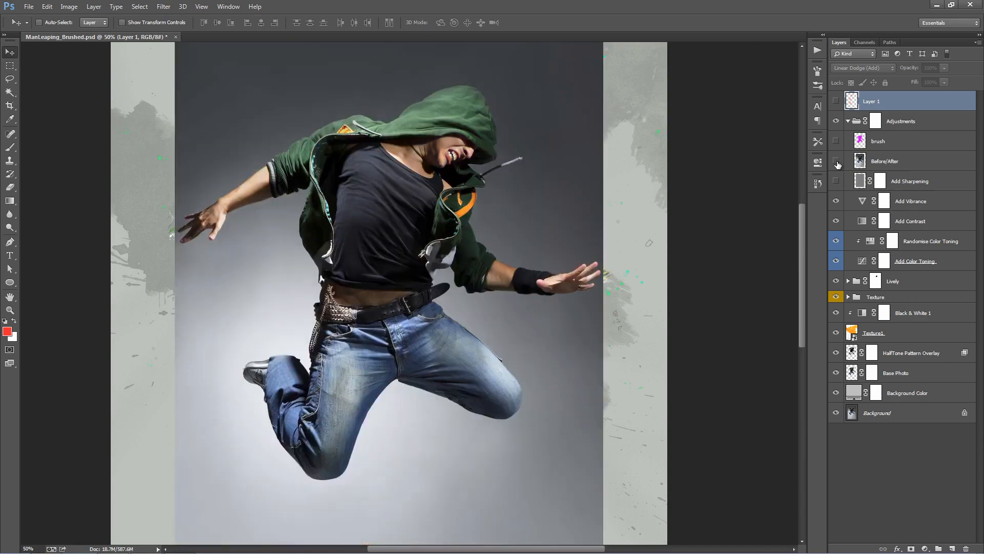
click(836, 161)
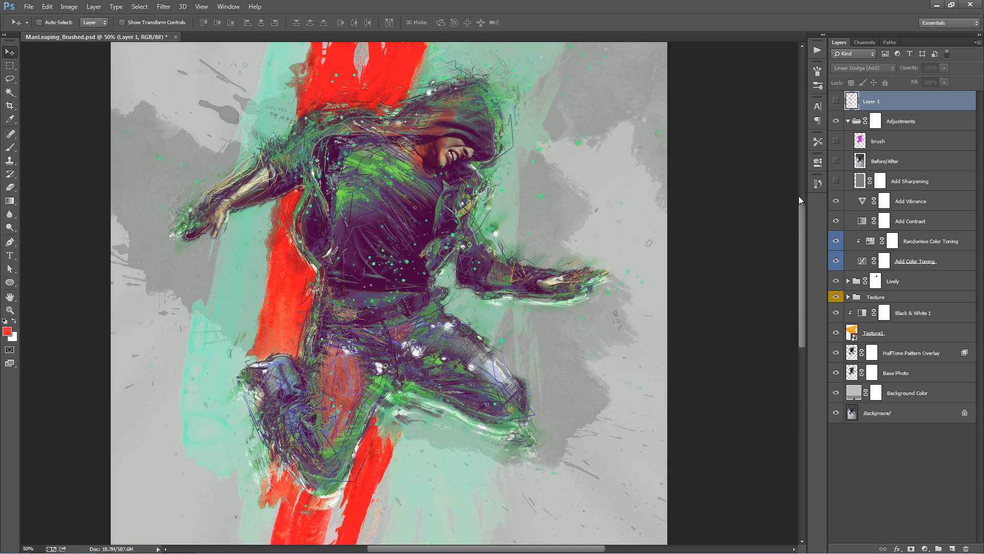
click(836, 162)
click(836, 163)
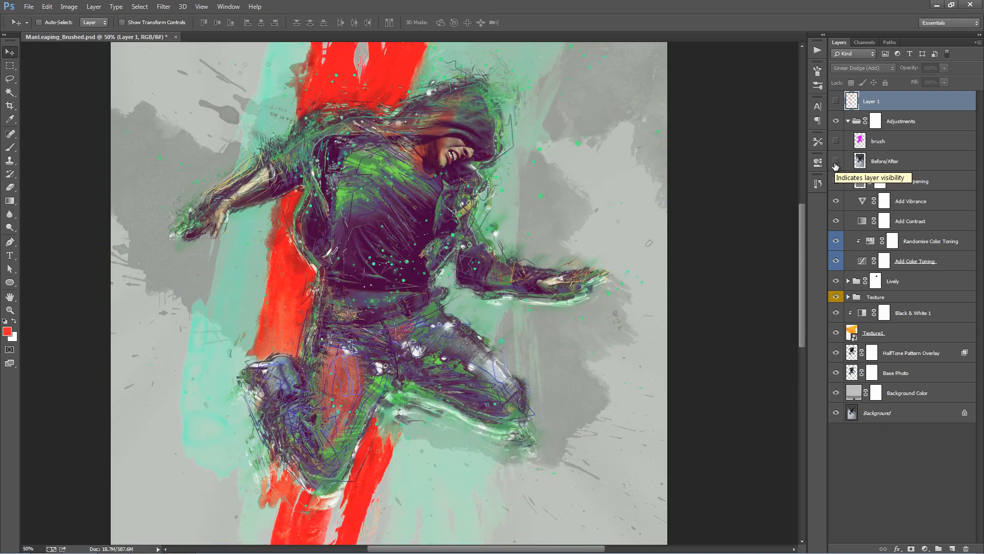